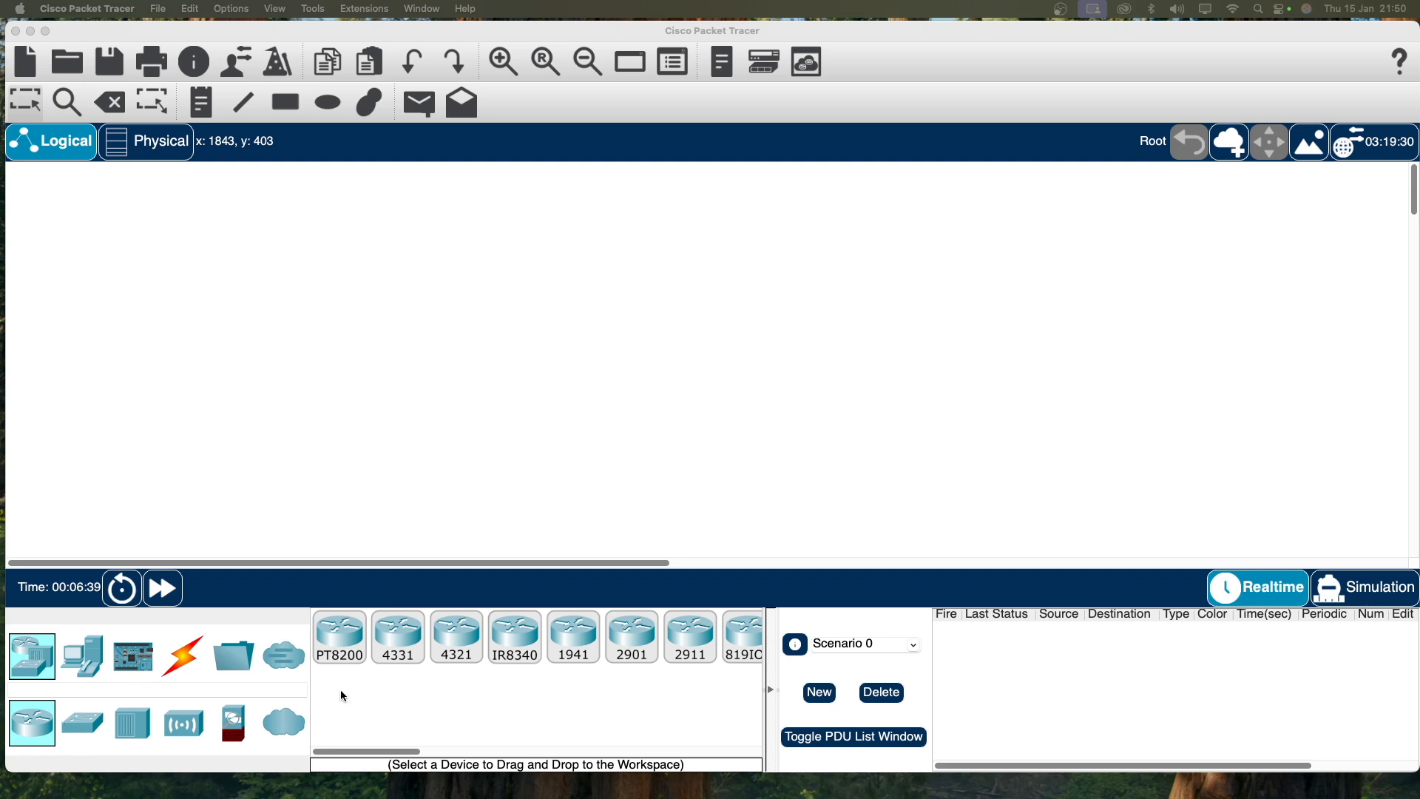
Step: Place two PCs, keep PC1 on the left and rename the second one PC2
left_click(99, 676)
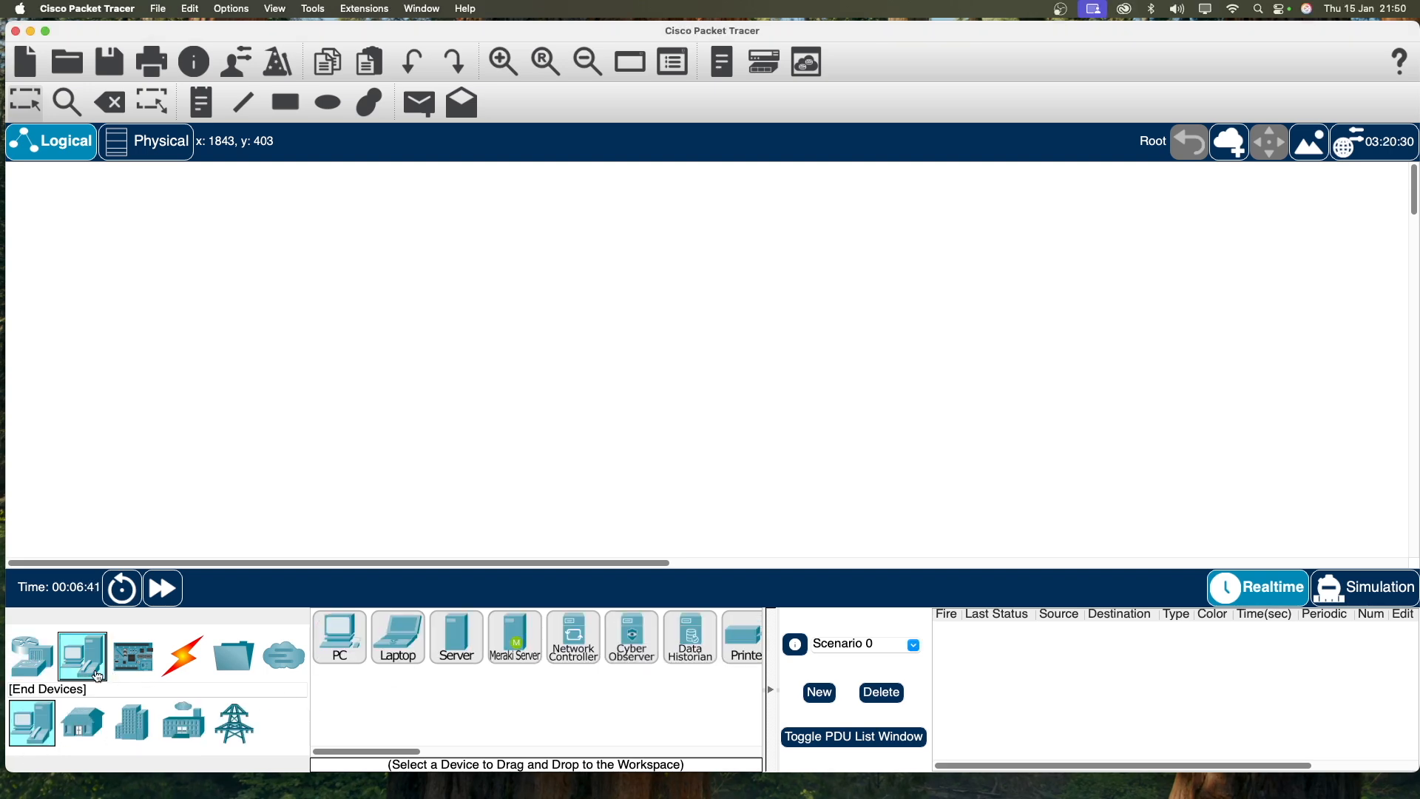
left_click(346, 650)
left_click(246, 426)
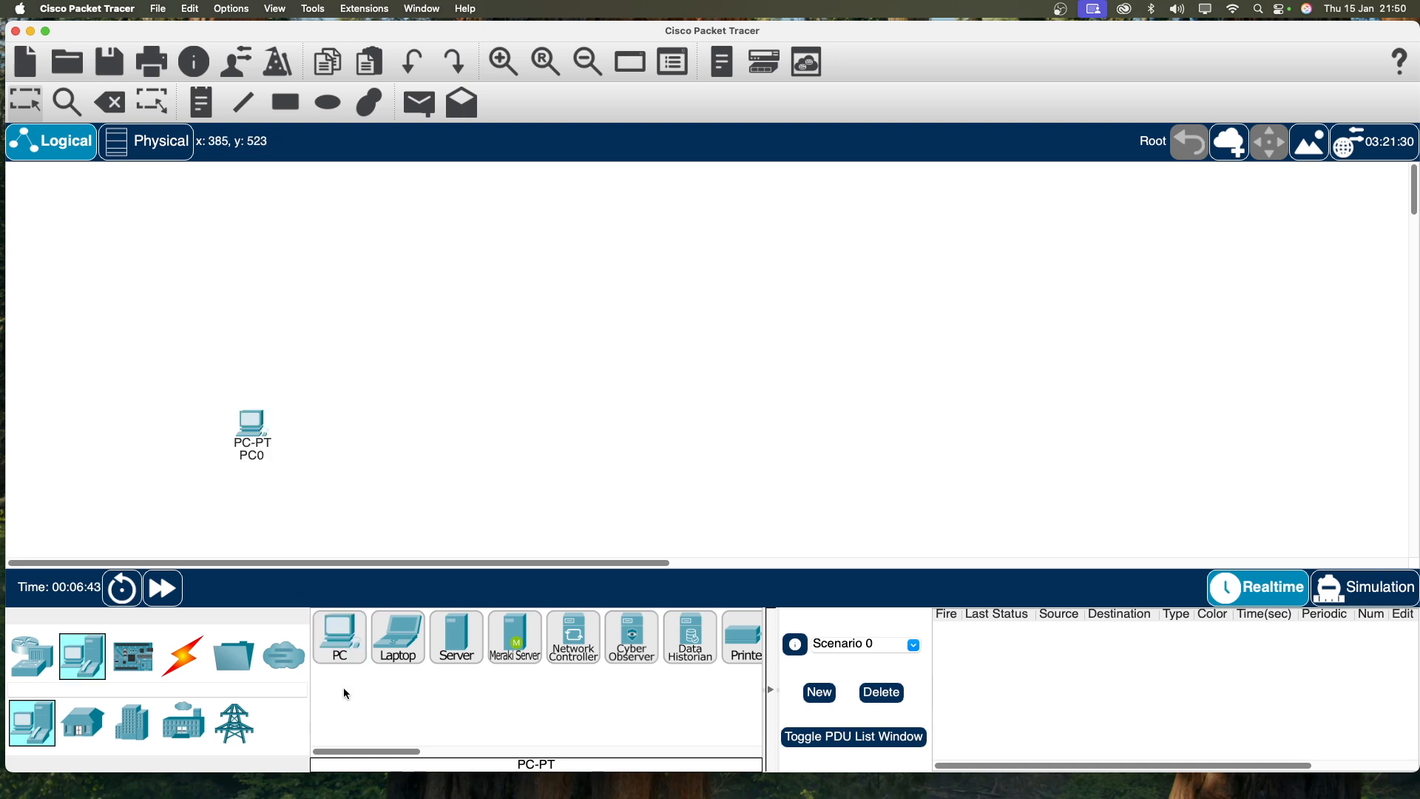
left_click(350, 648)
left_click(401, 437)
left_click(259, 455)
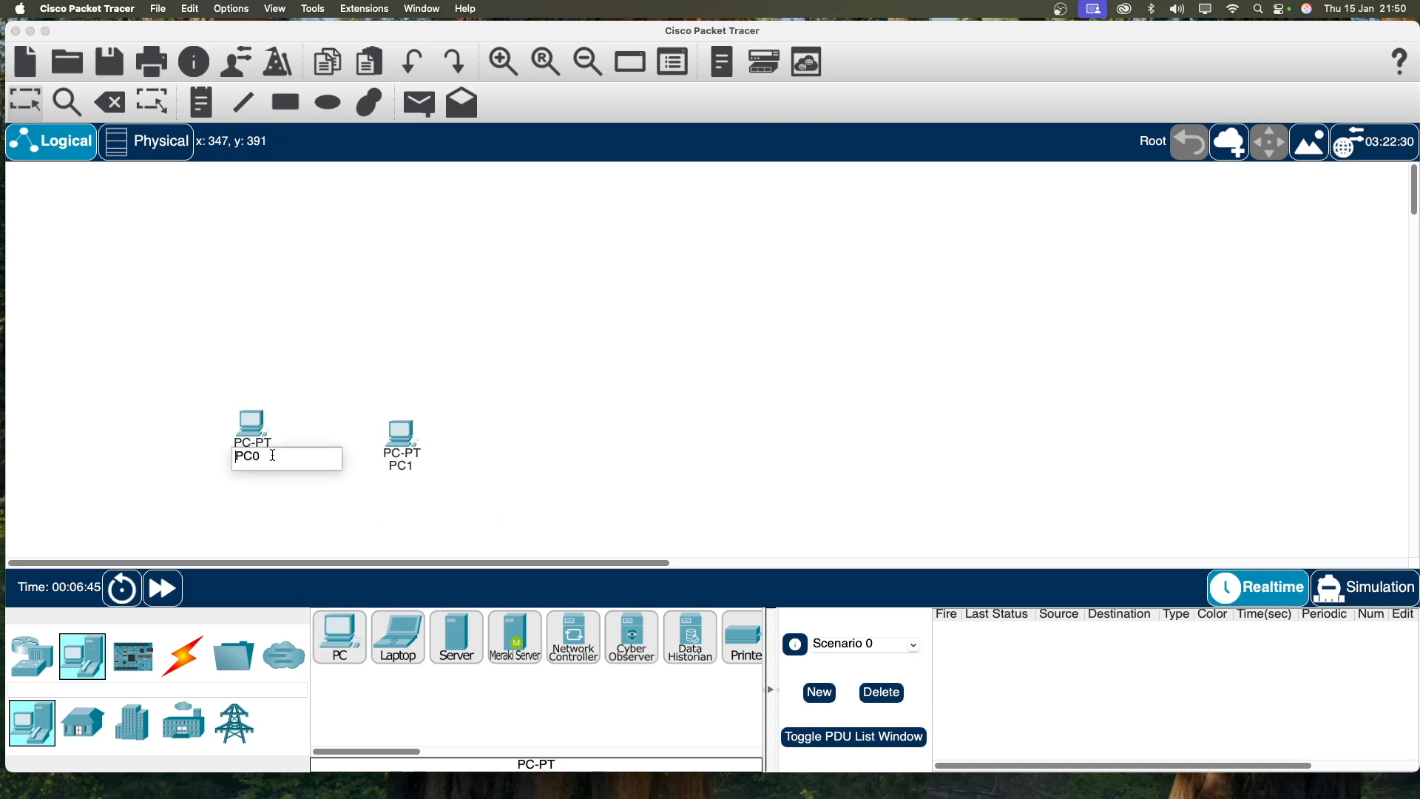
left_click_drag(414, 451, 337, 446)
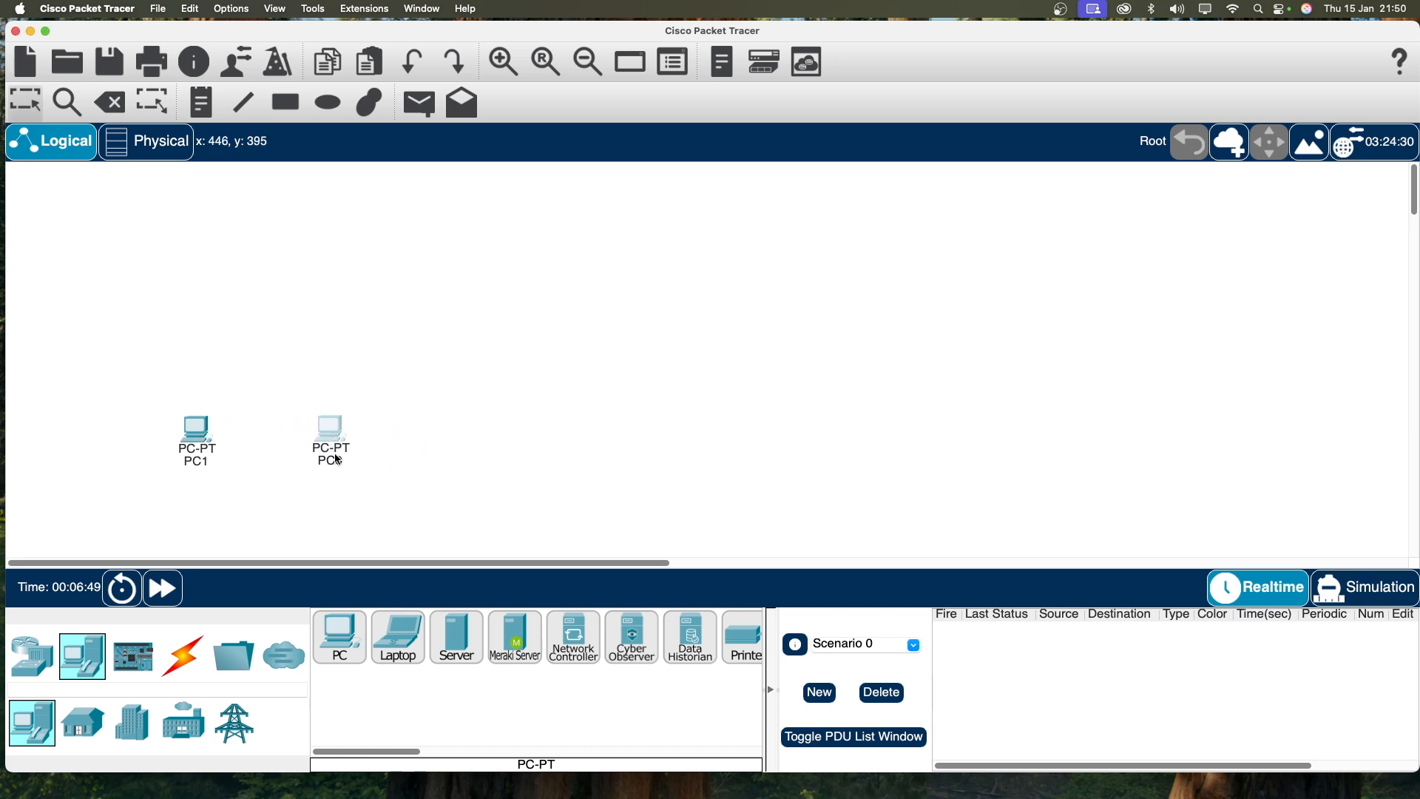
left_click(342, 459)
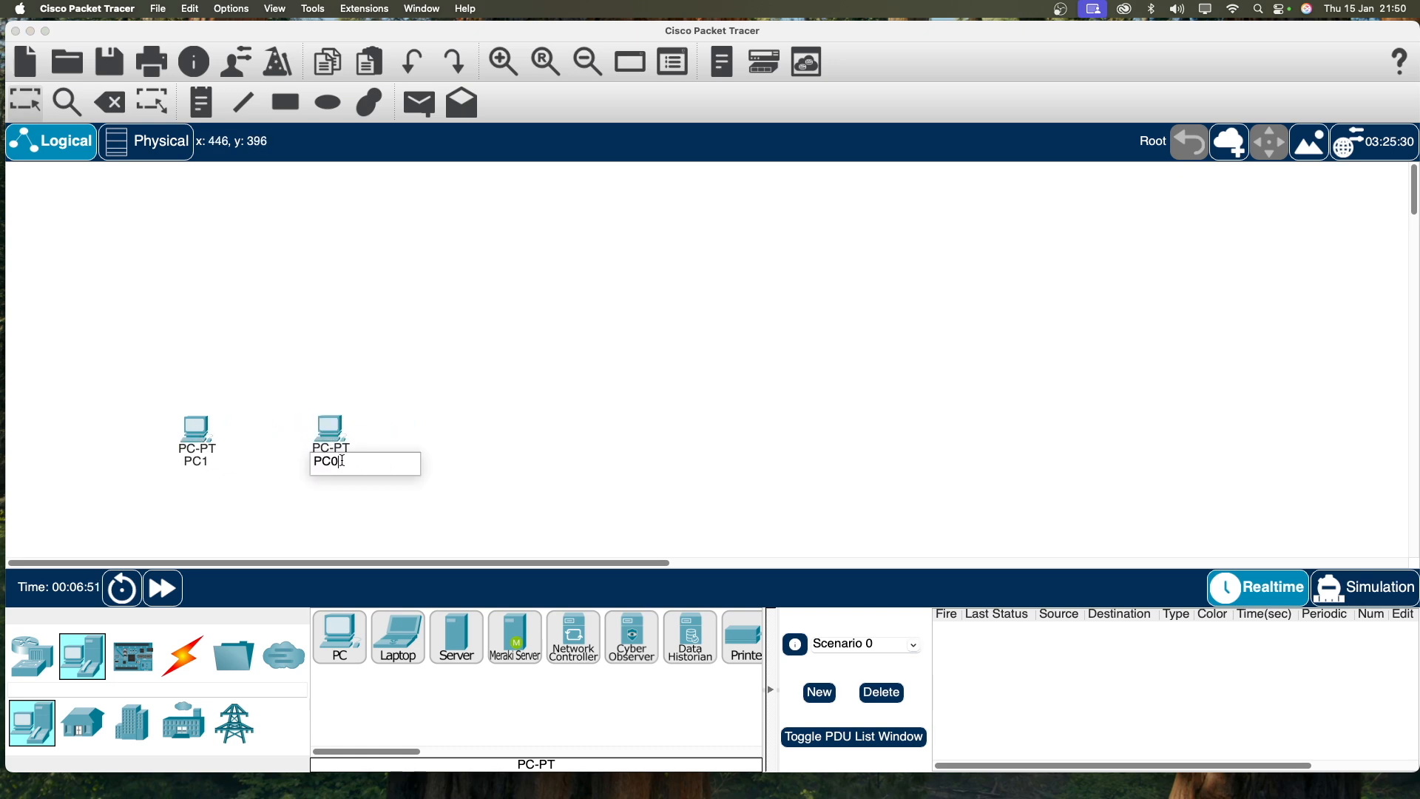
type("PC2")
key("Return")
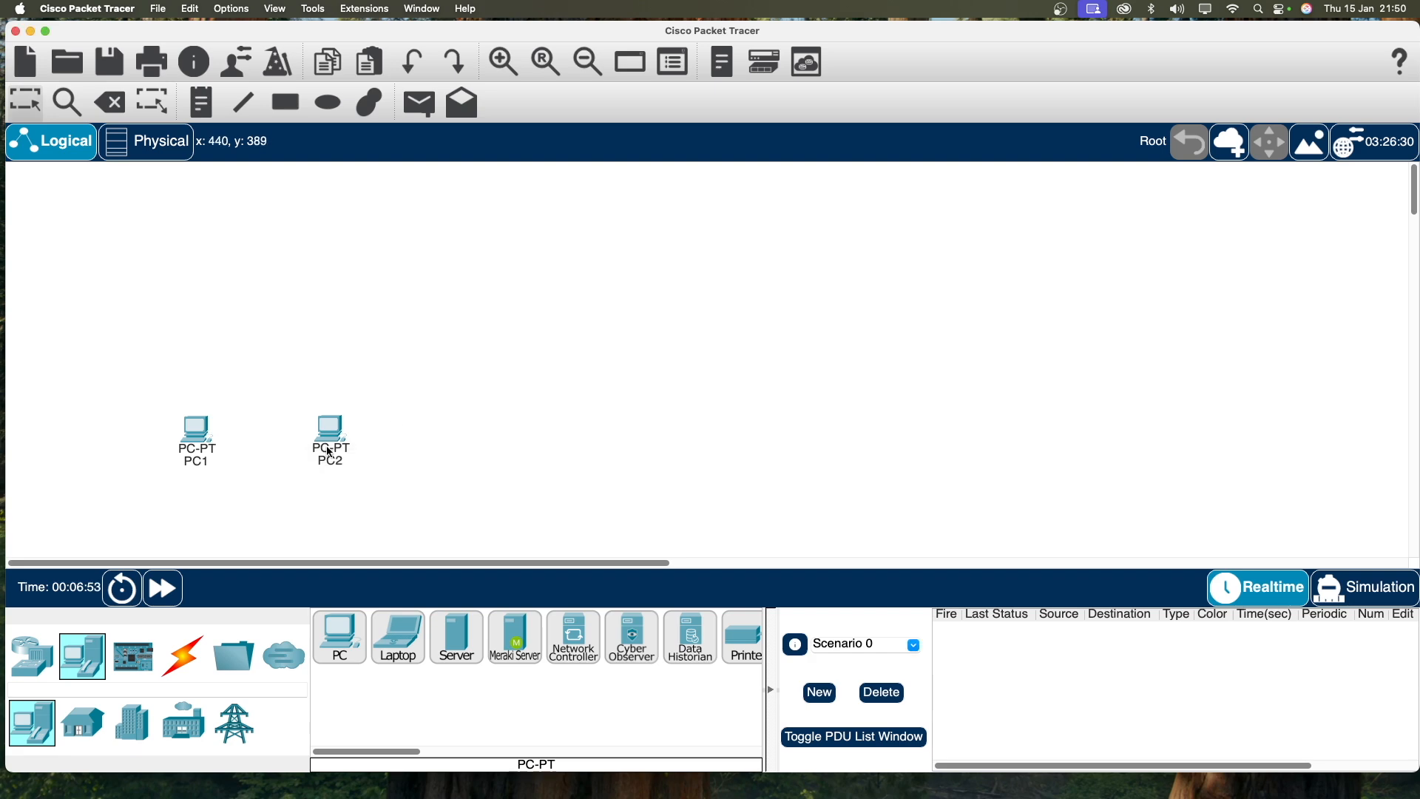
Step: Add PC3 and PC4 to the right and space all four PCs evenly
left_click(351, 663)
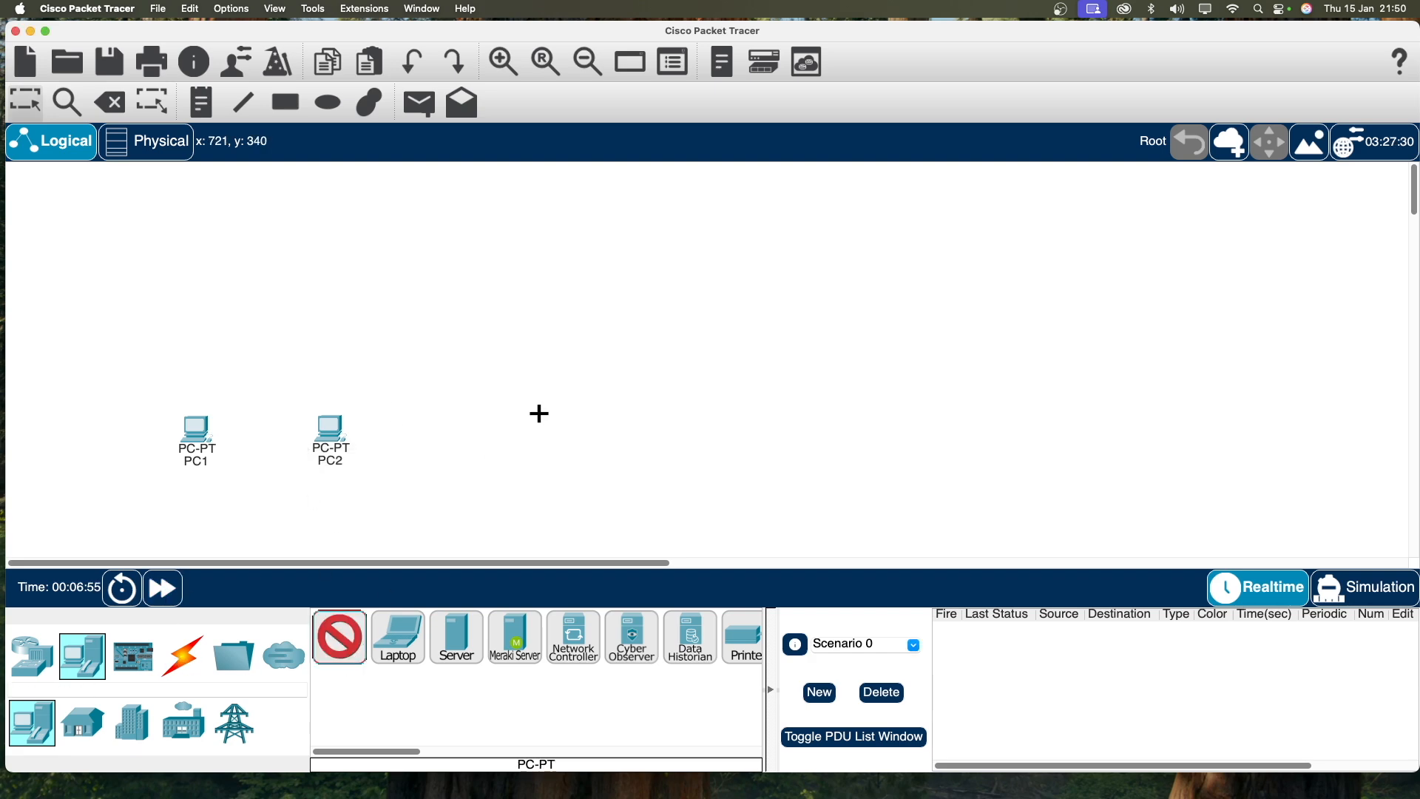
left_click(545, 436)
left_click(339, 641)
left_click(696, 433)
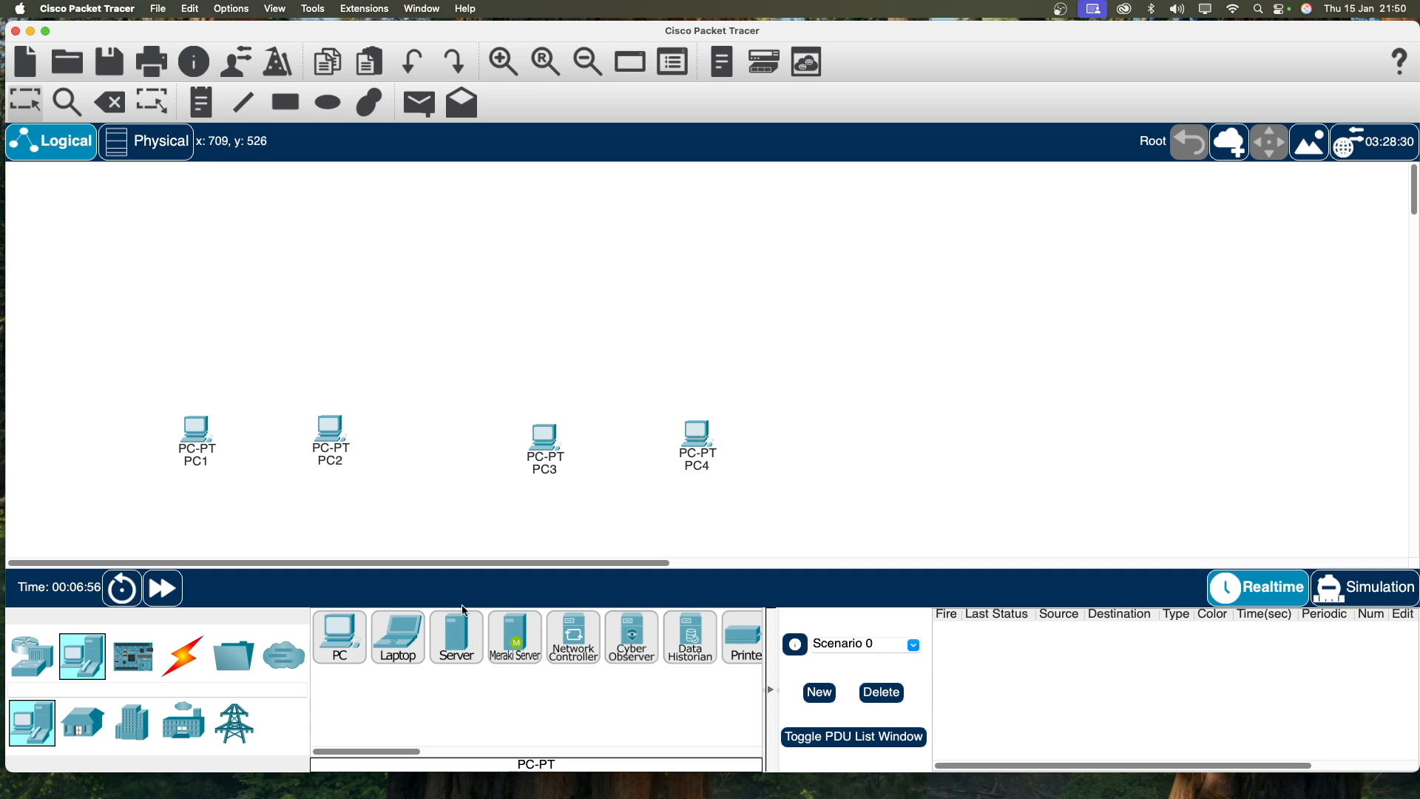
left_click_drag(558, 451, 482, 443)
left_click_drag(697, 438, 621, 438)
left_click_drag(471, 434, 539, 446)
left_click_drag(333, 438, 390, 447)
left_click_drag(198, 439, 288, 449)
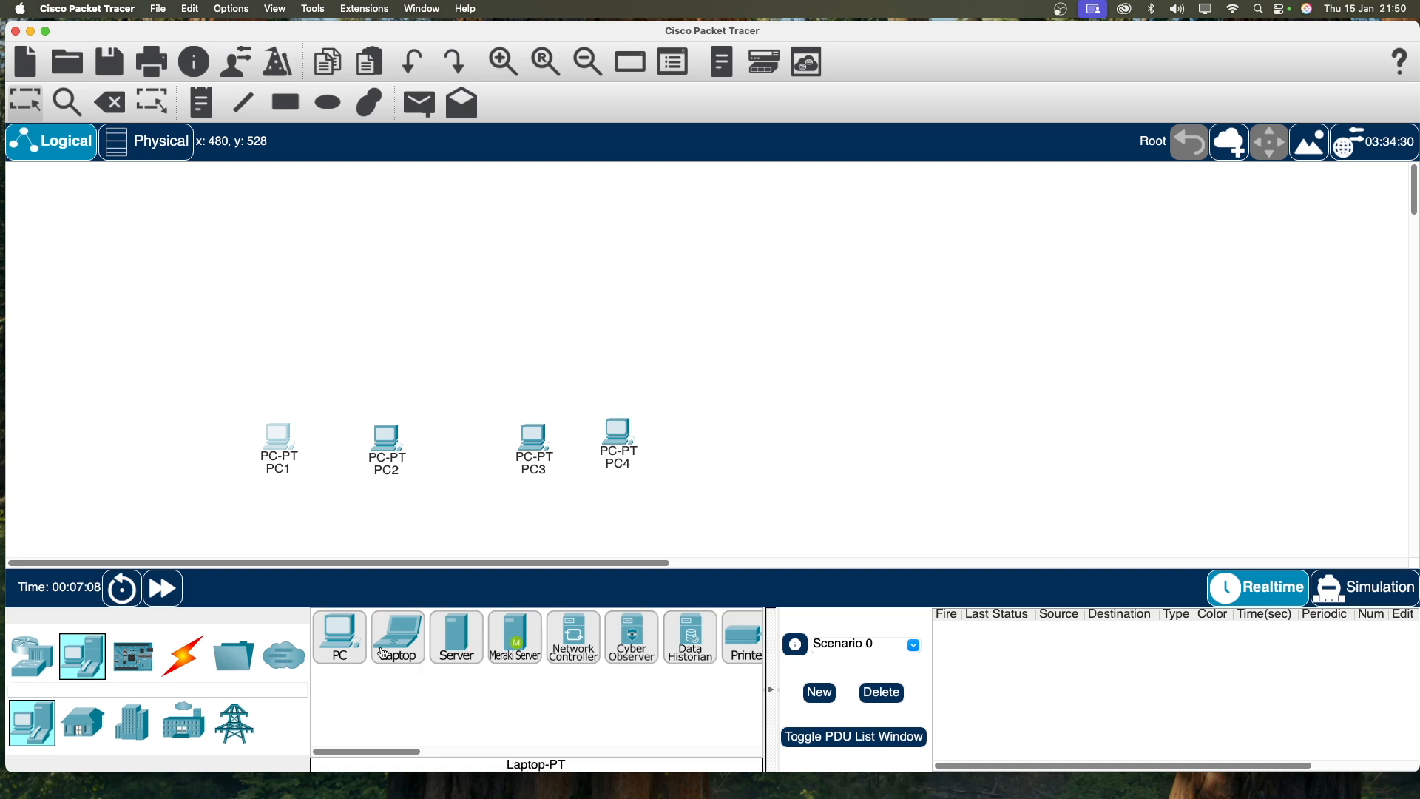
Step: Place two 2960 switches: Switch0 above PC1–PC2 and Switch1 above PC3–PC4
left_click(34, 659)
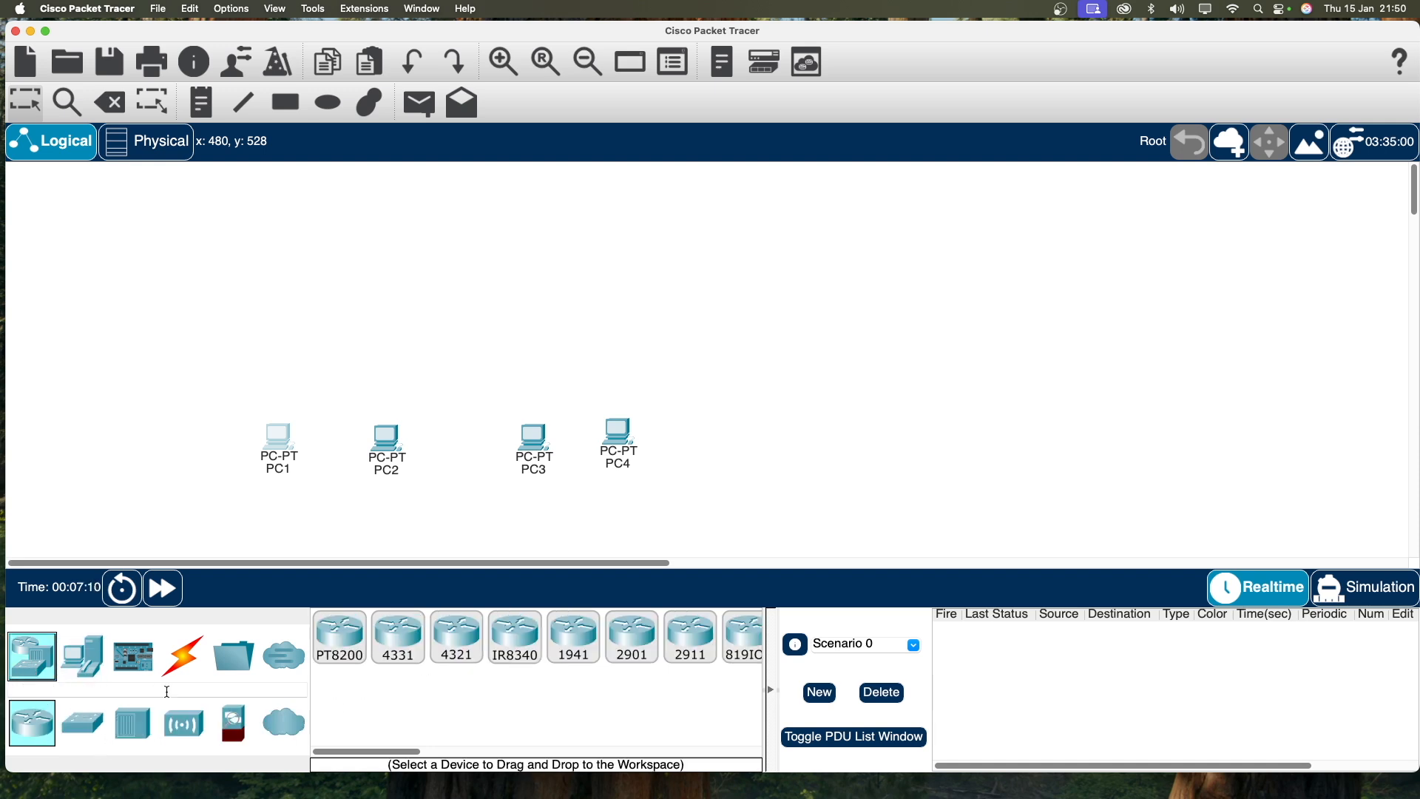
left_click(82, 722)
left_click(362, 639)
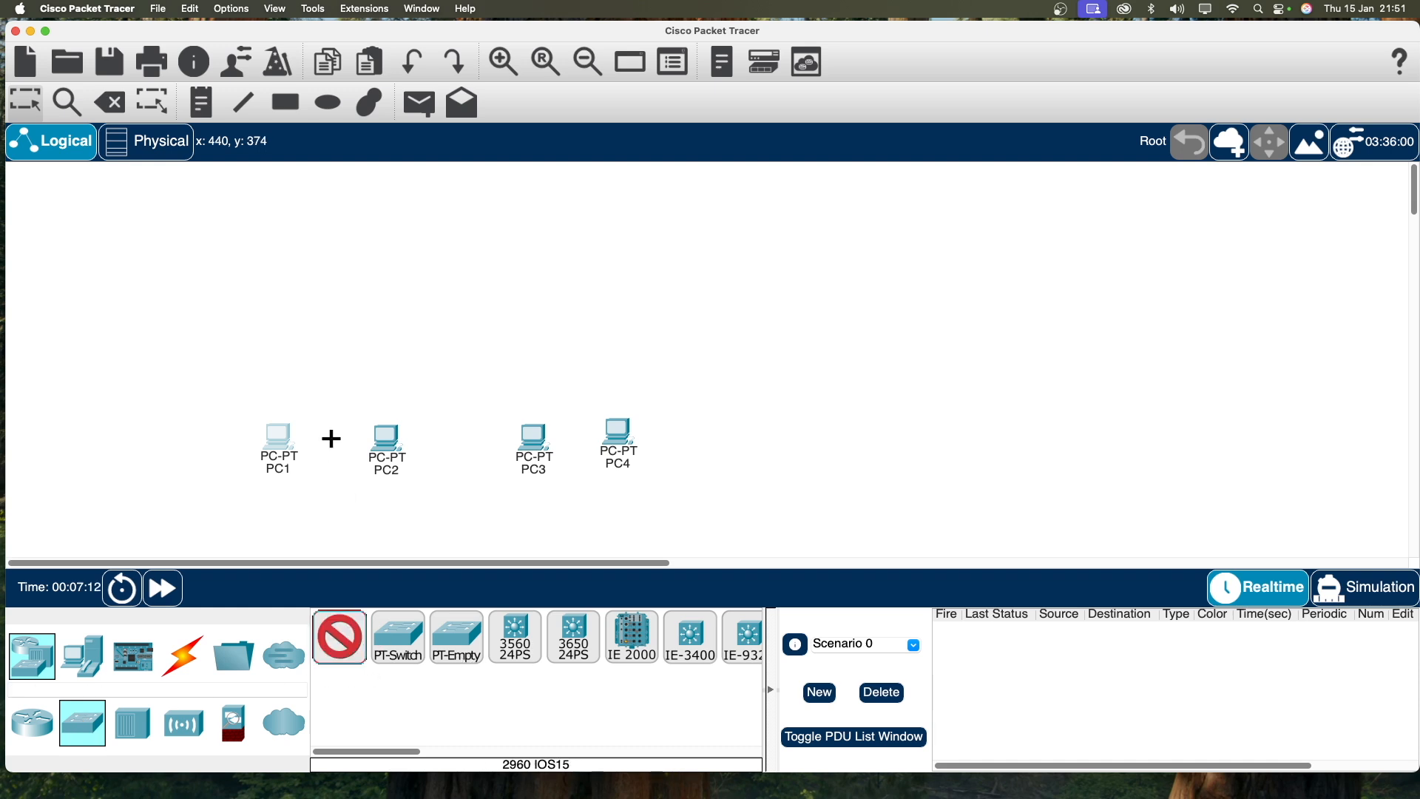
left_click(347, 354)
left_click(363, 654)
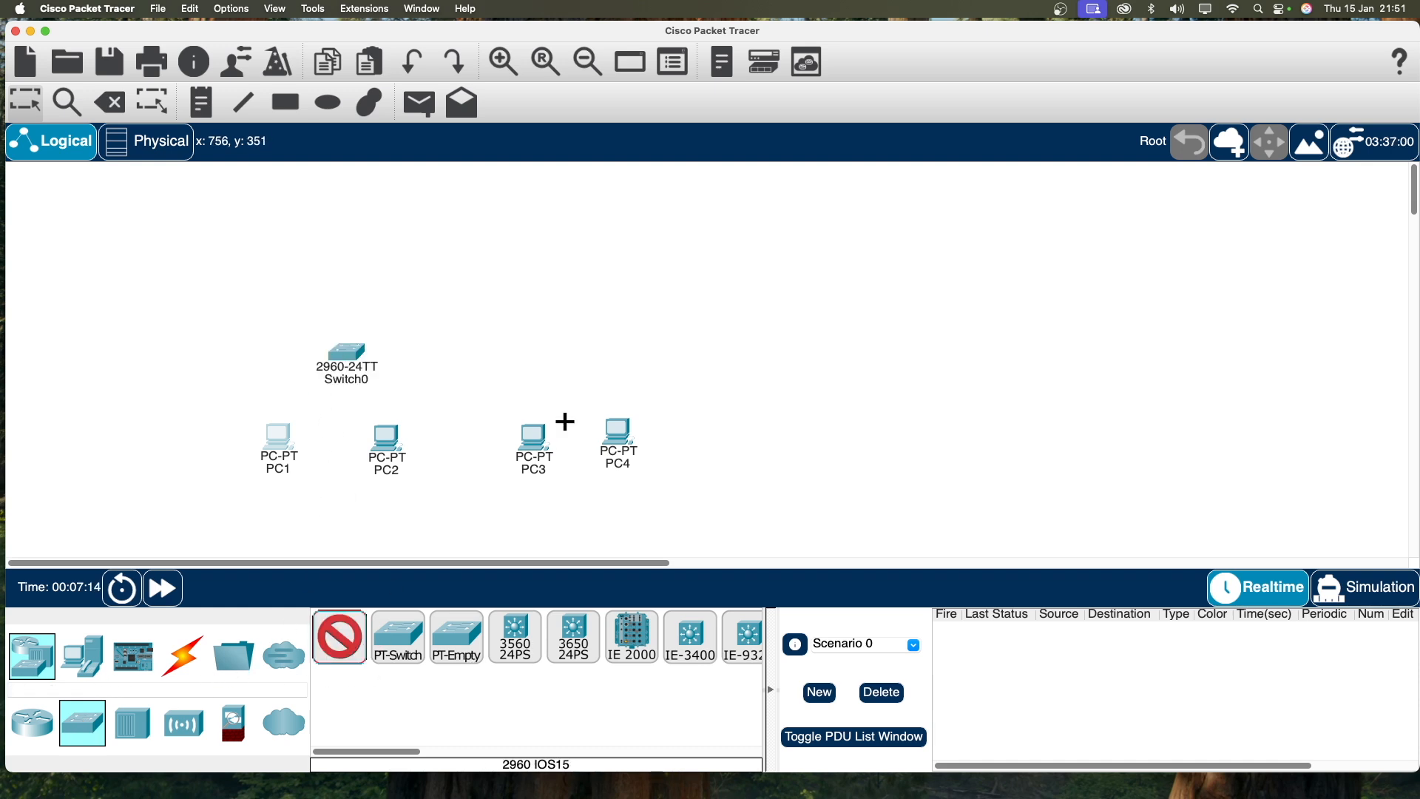
left_click(568, 358)
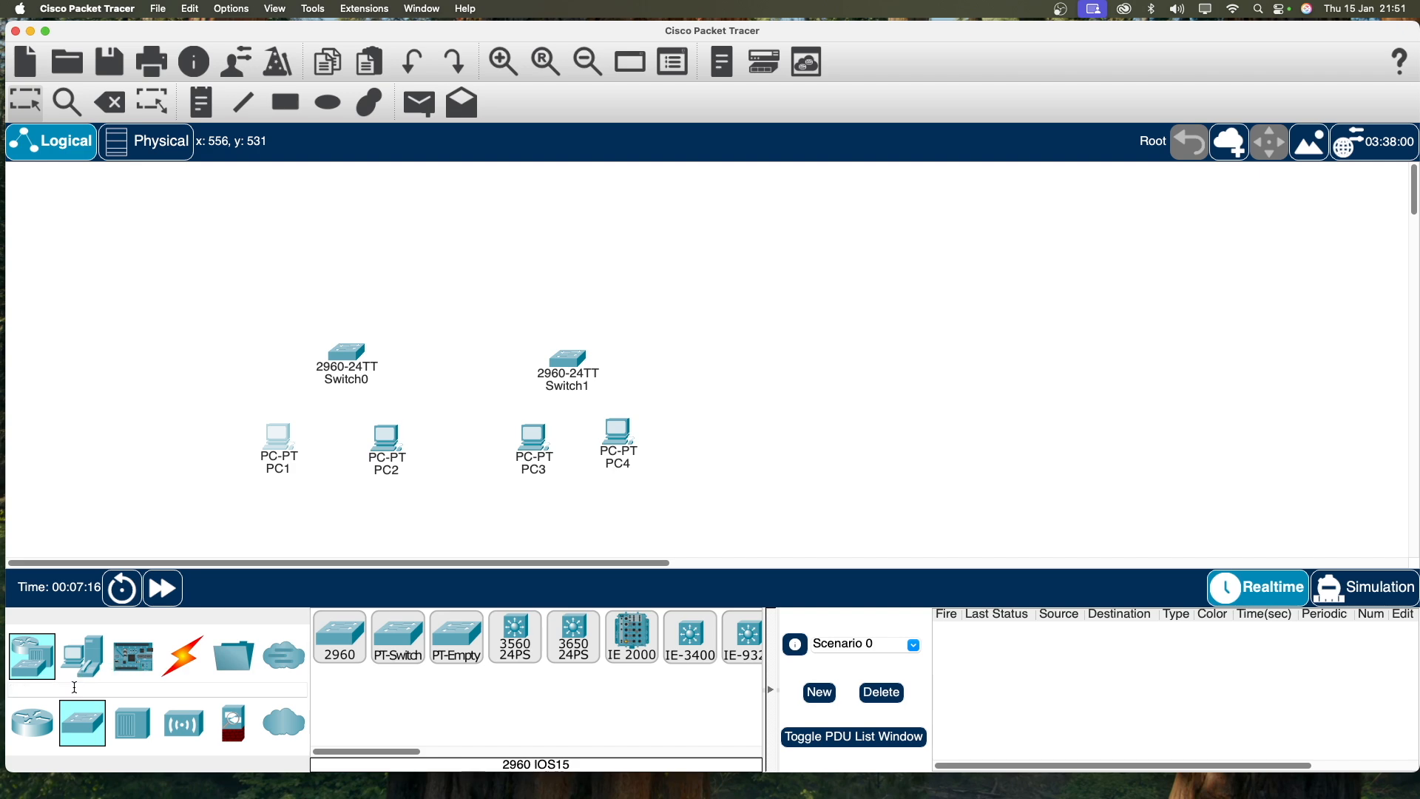
Step: Place a 2911 router, Router0, above the two switches
left_click(32, 723)
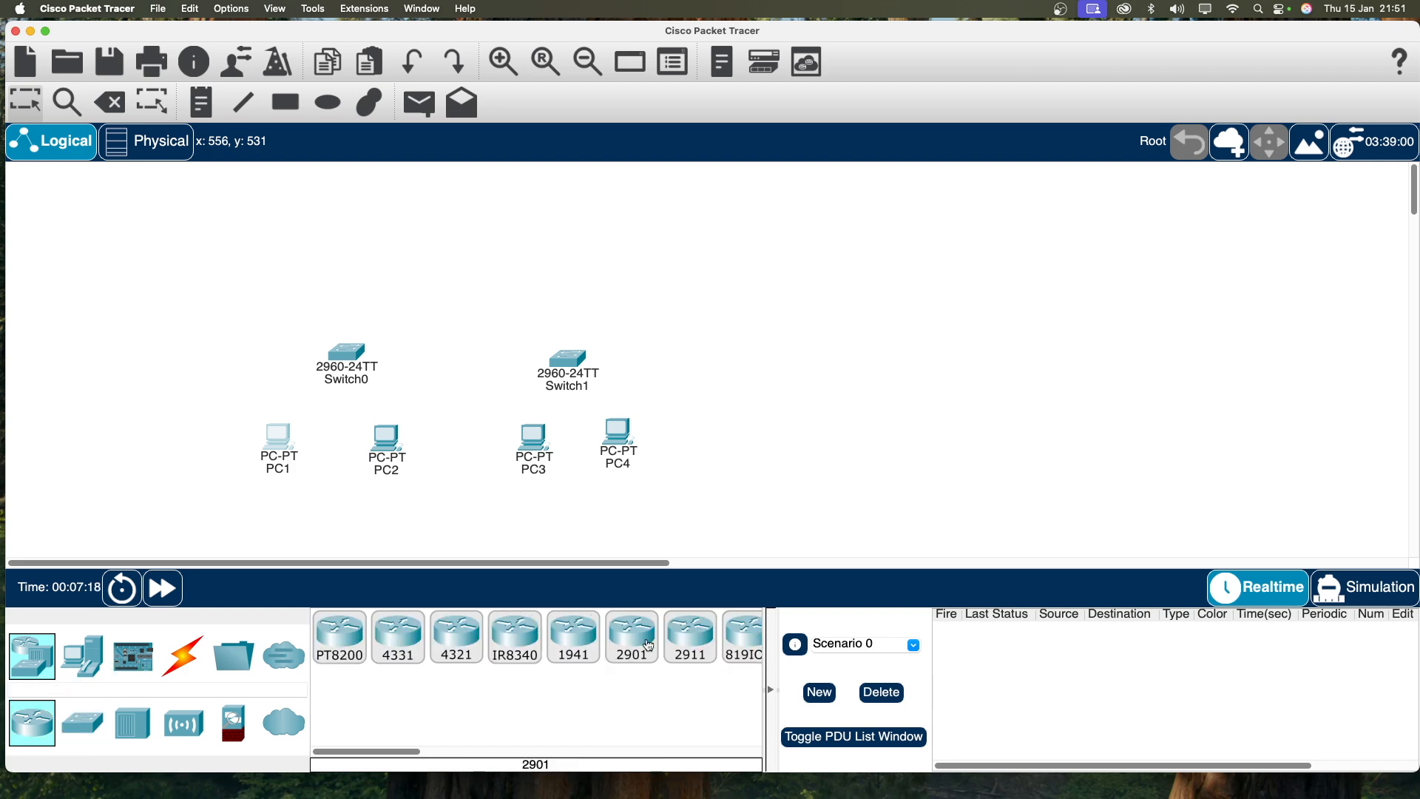
left_click(690, 636)
left_click(450, 252)
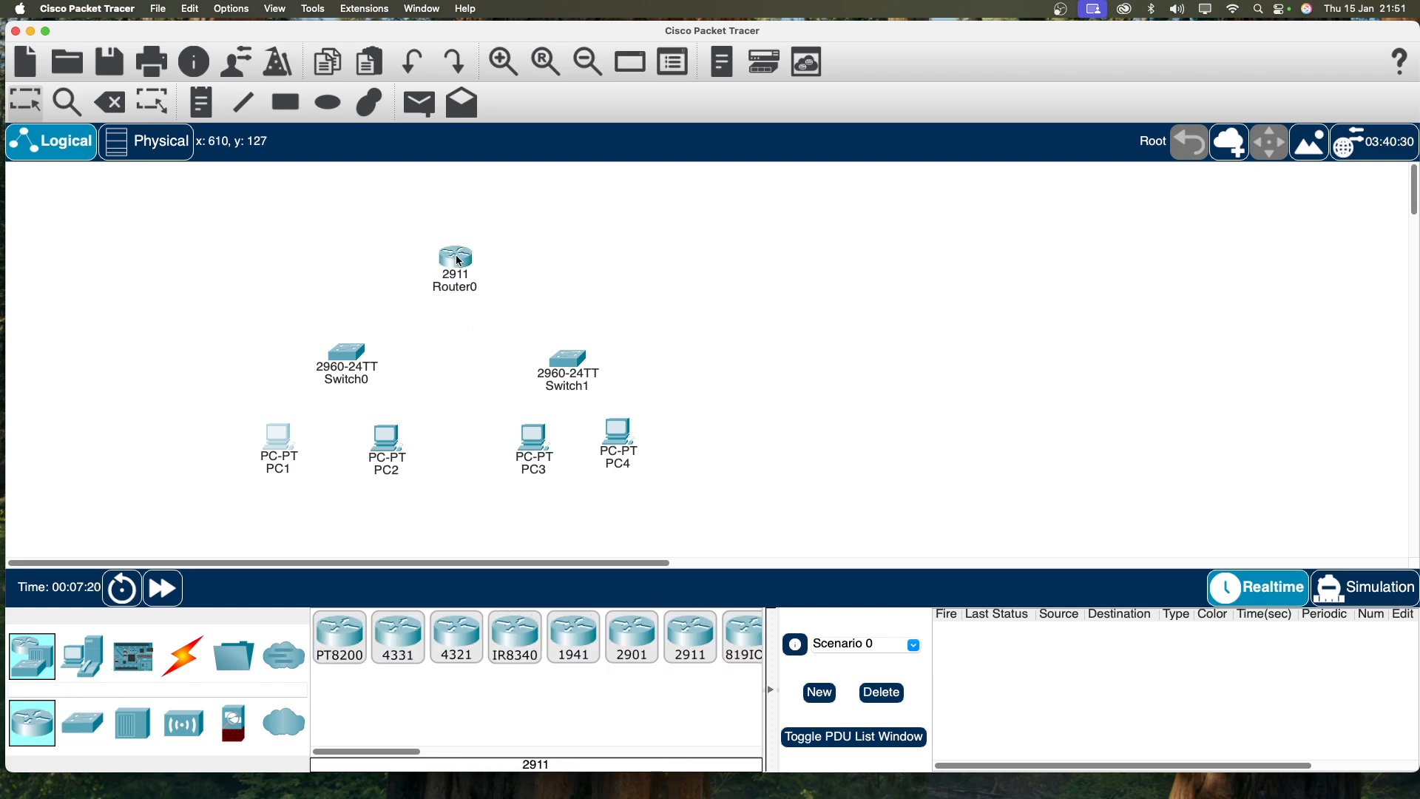
left_click(183, 655)
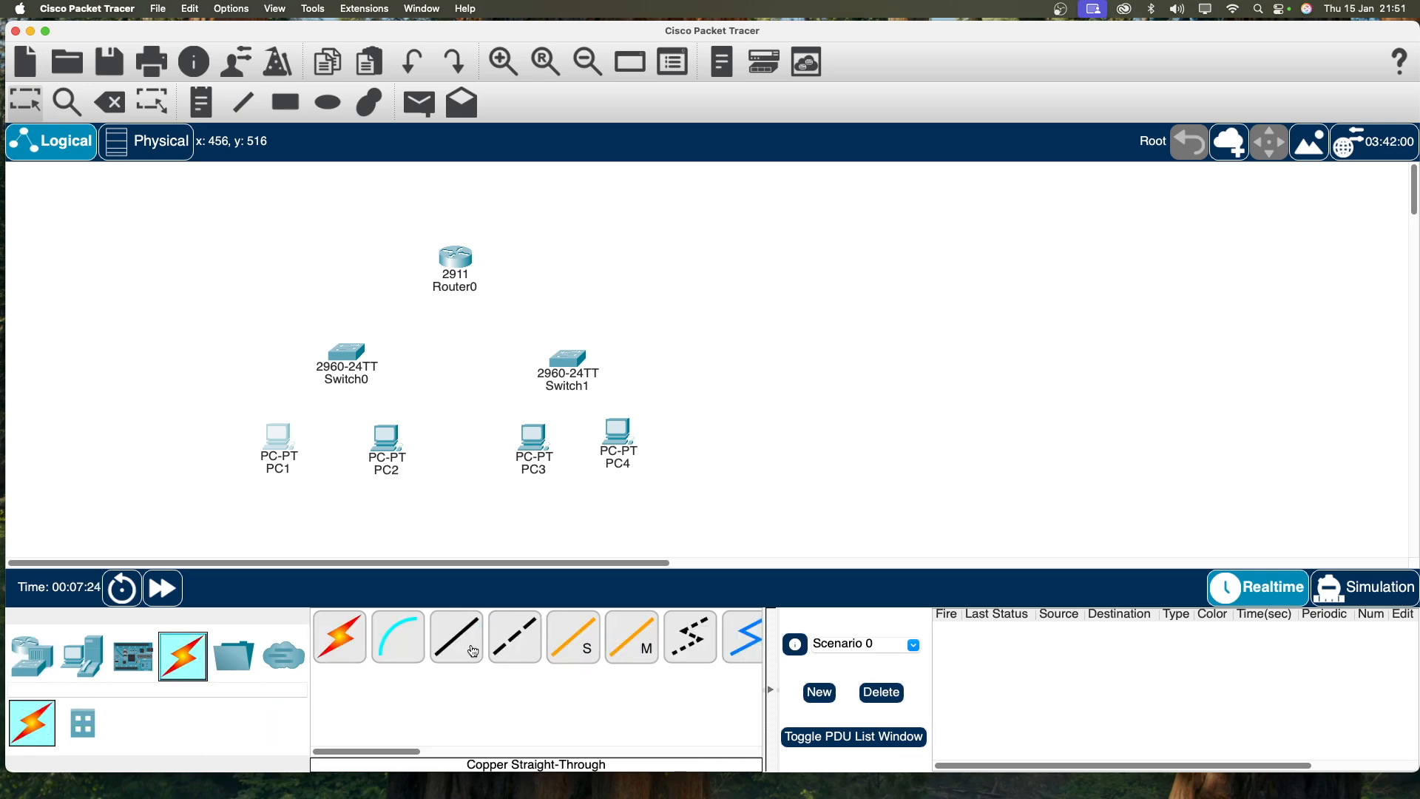
Step: Cable PC1 and PC2 FastEthernet0 to Switch0 with copper straight-through cables
left_click(473, 651)
left_click(278, 450)
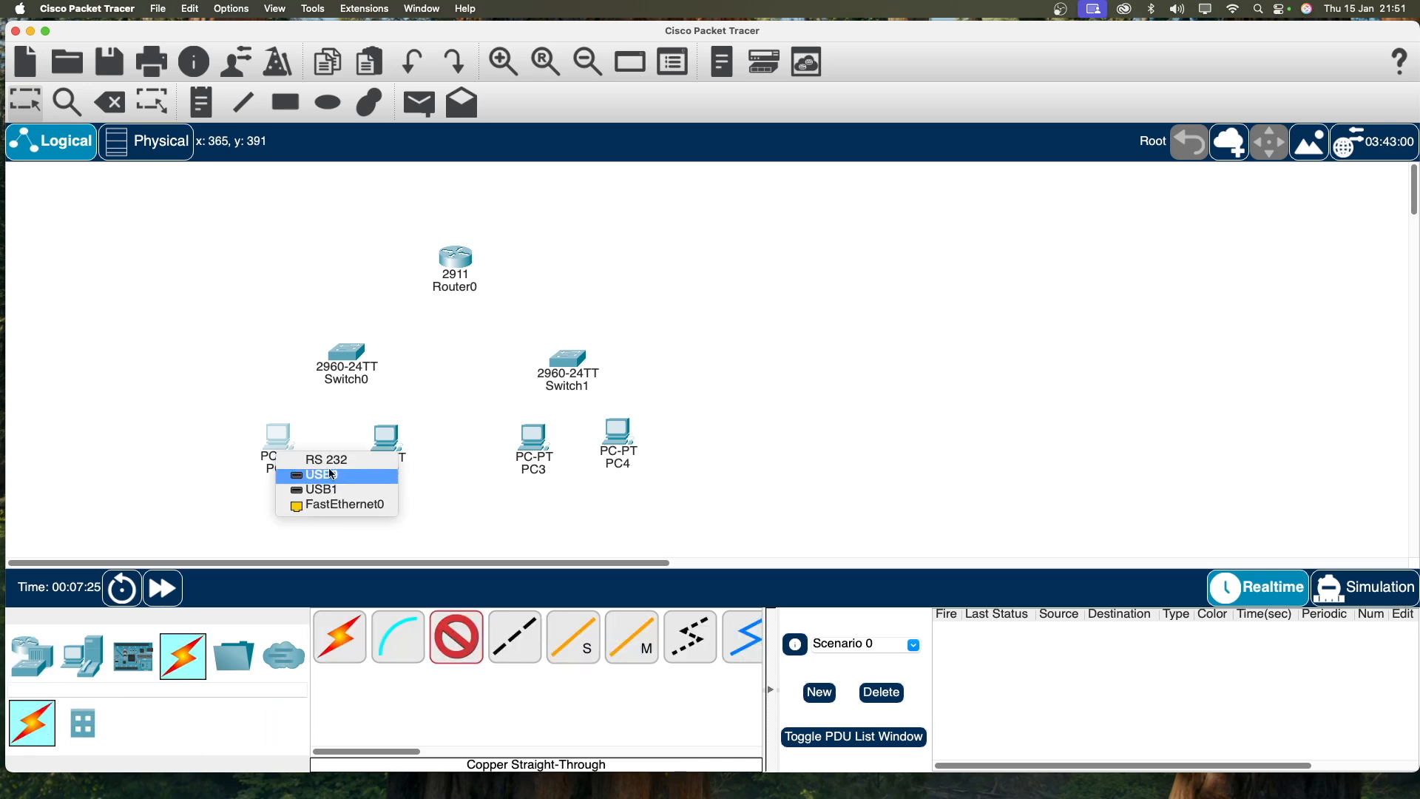
left_click(342, 506)
left_click(344, 355)
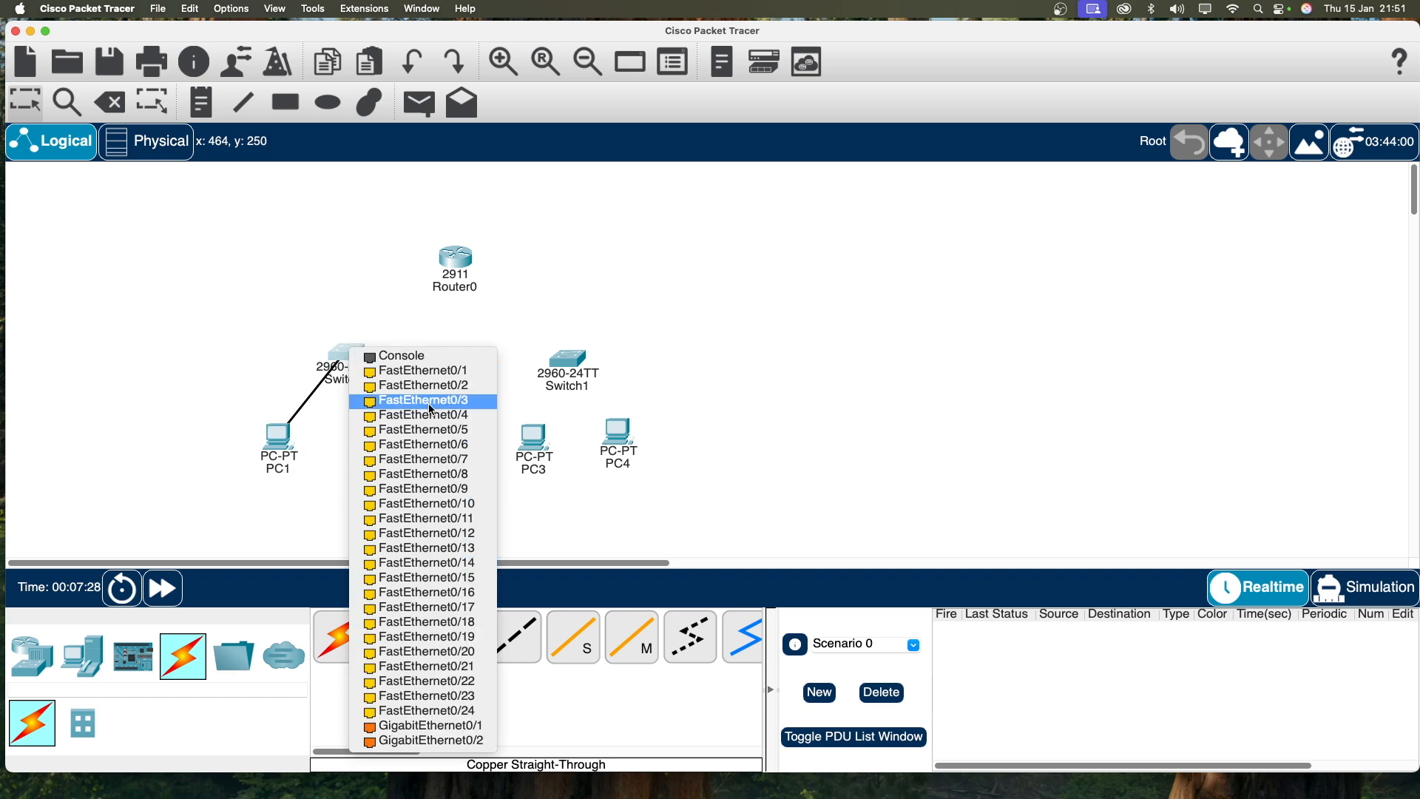
left_click(418, 371)
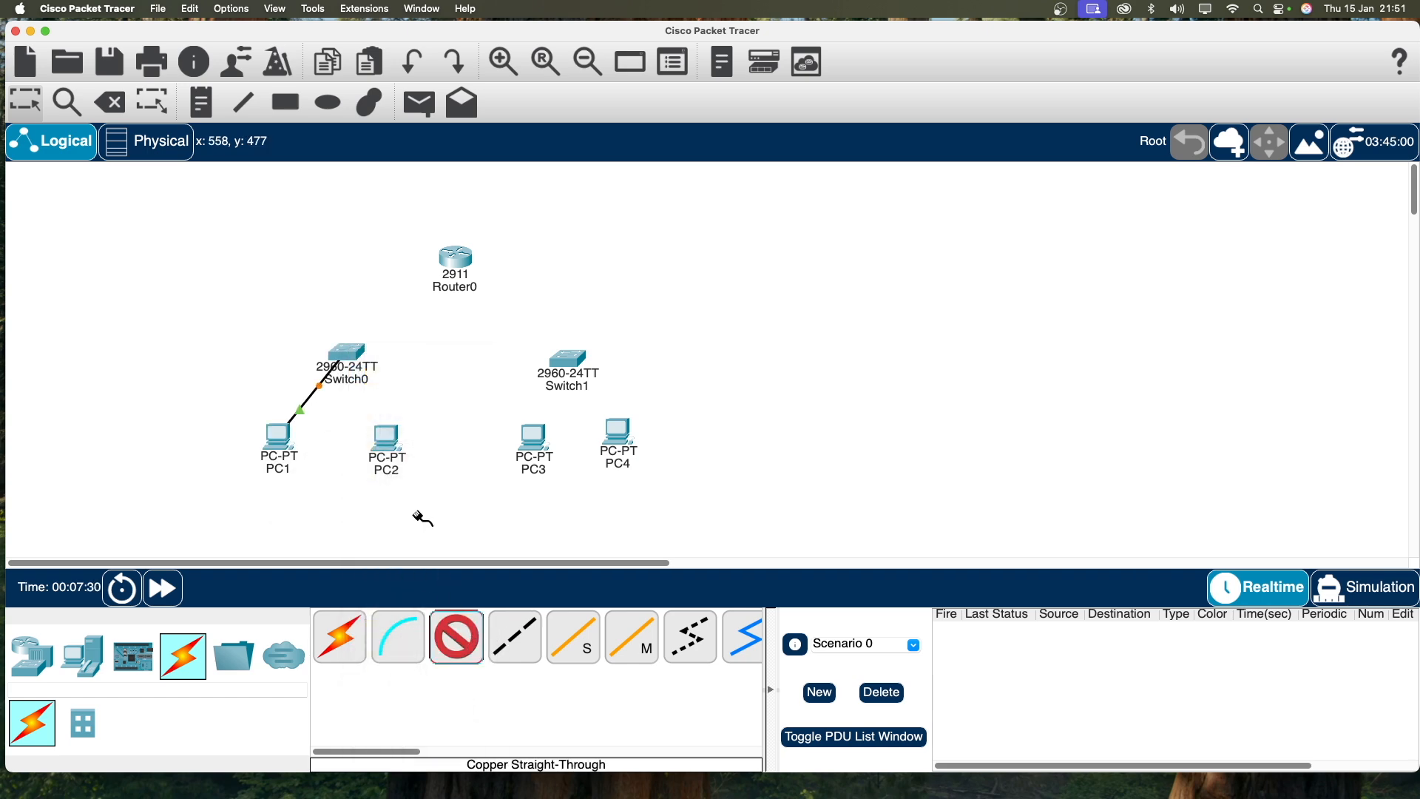
left_click(392, 443)
left_click(408, 507)
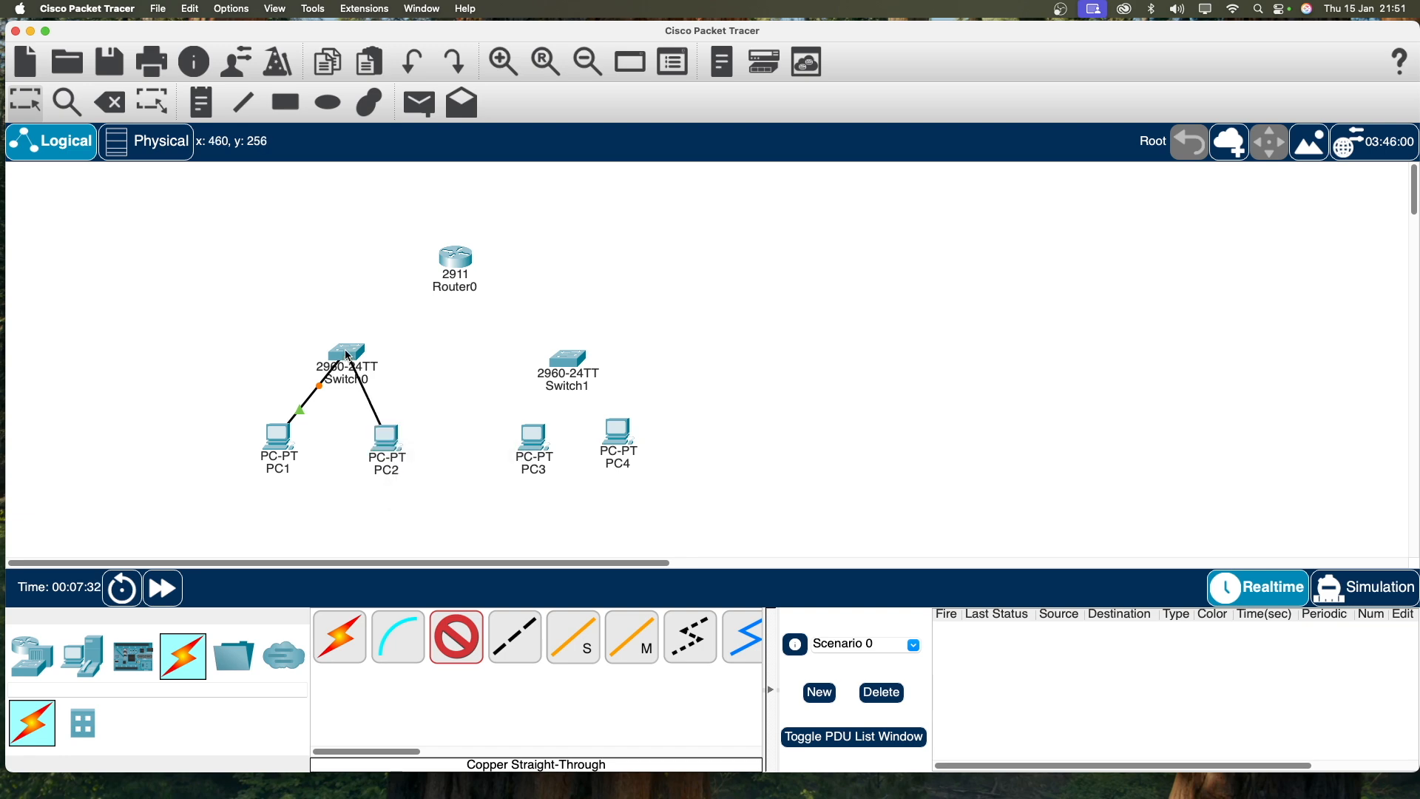
left_click(349, 357)
left_click(436, 385)
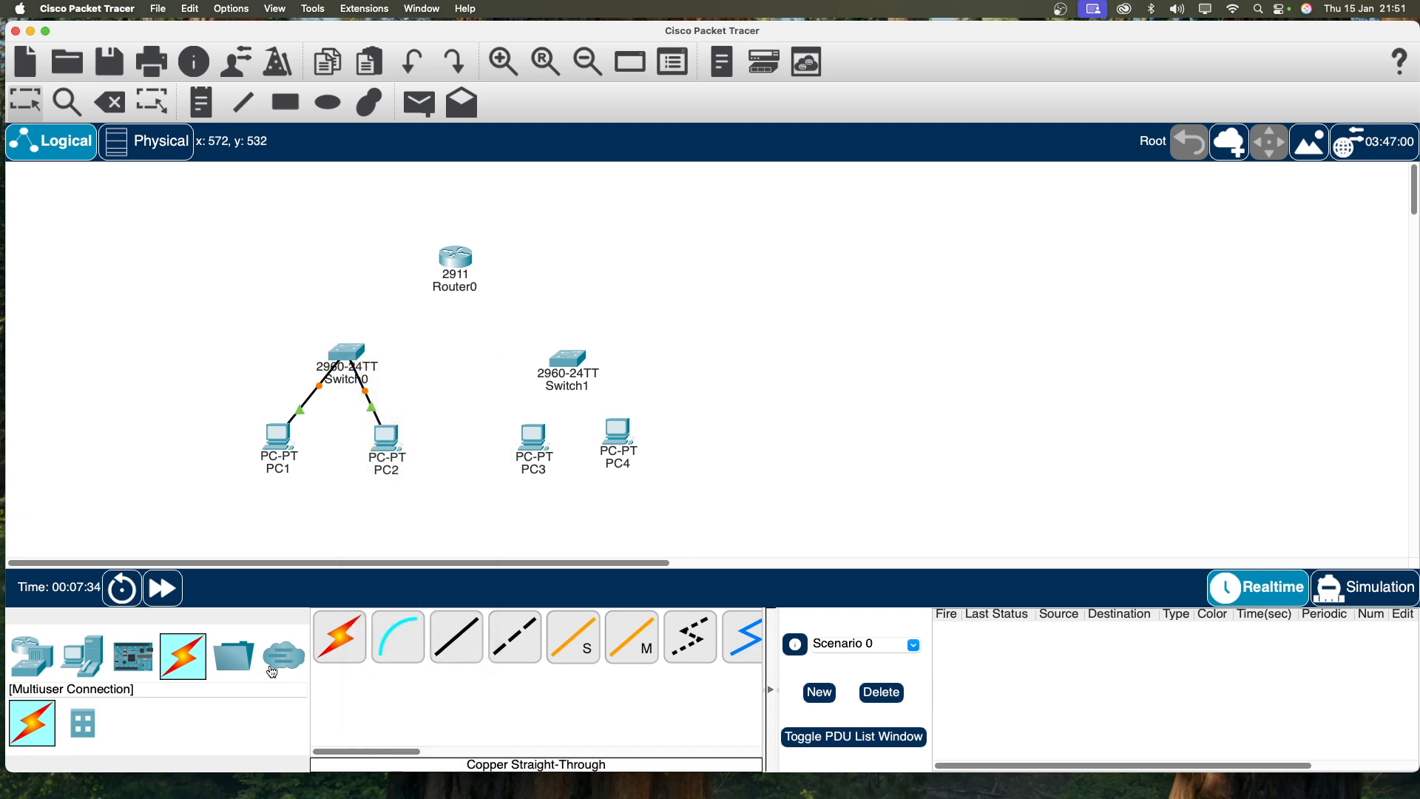
Step: Connect Switch0 to Router0 GigabitEthernet0/0 and Switch1 to Router0 GigabitEthernet0/1
left_click(477, 634)
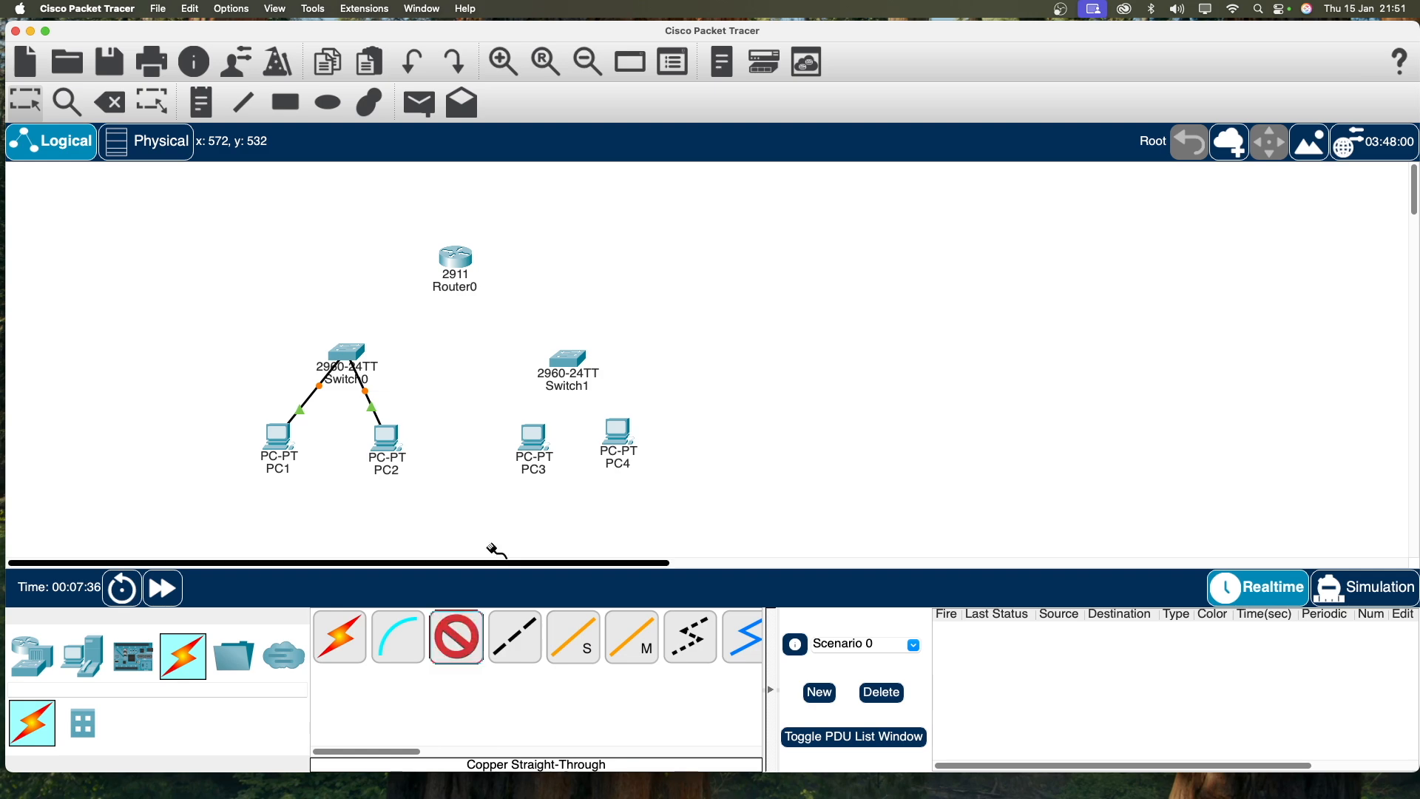
left_click(354, 355)
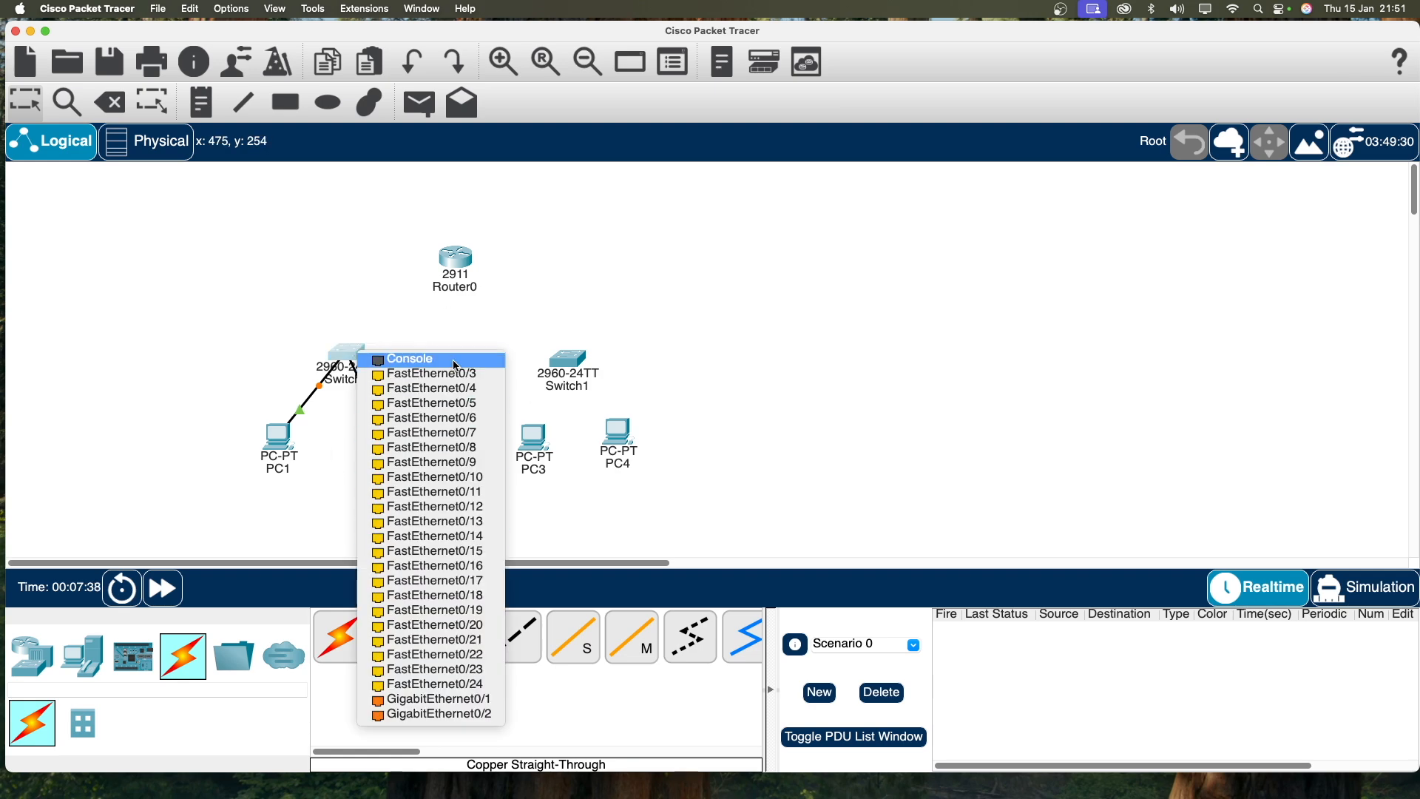
left_click(434, 699)
left_click(463, 268)
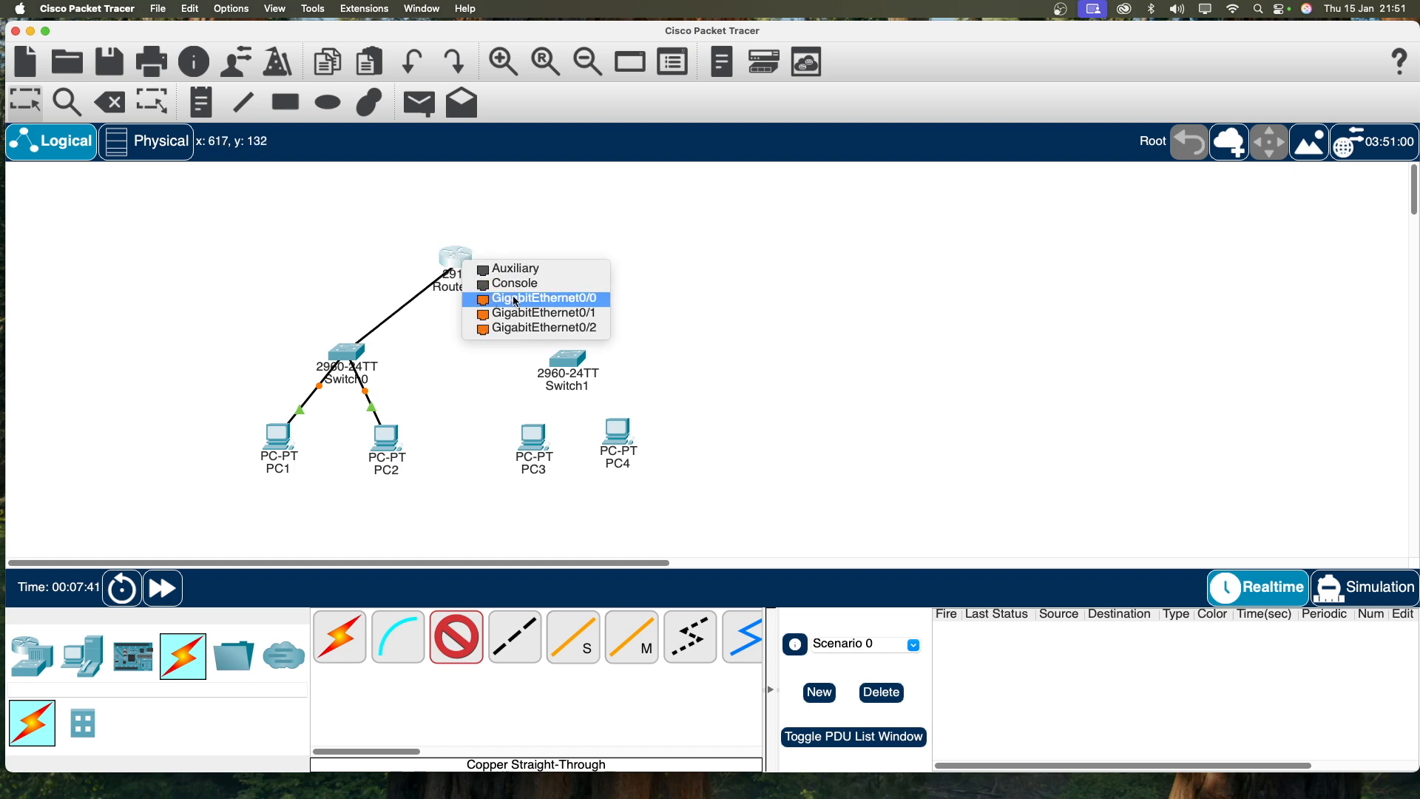
left_click(497, 299)
left_click_drag(448, 262, 476, 261)
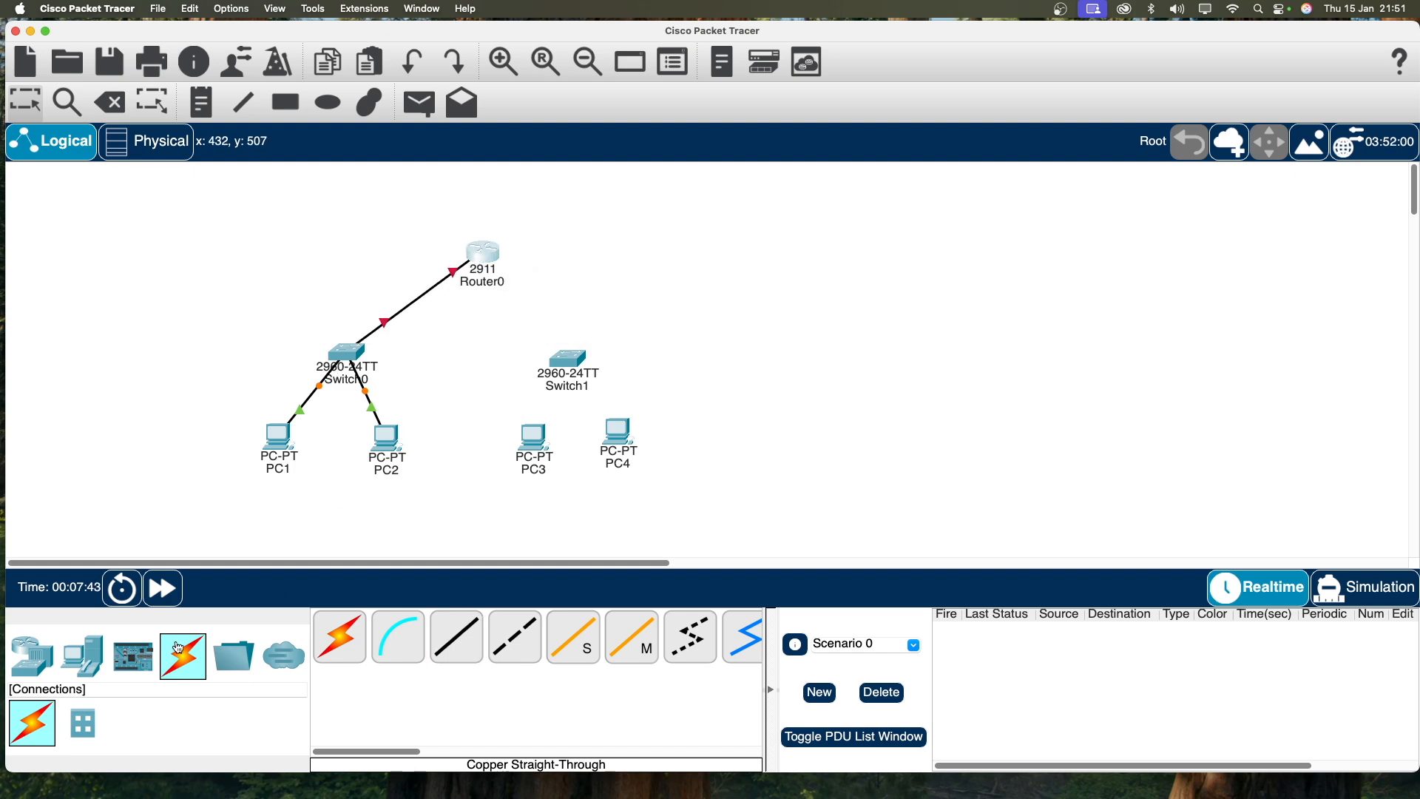
left_click(456, 637)
left_click(572, 363)
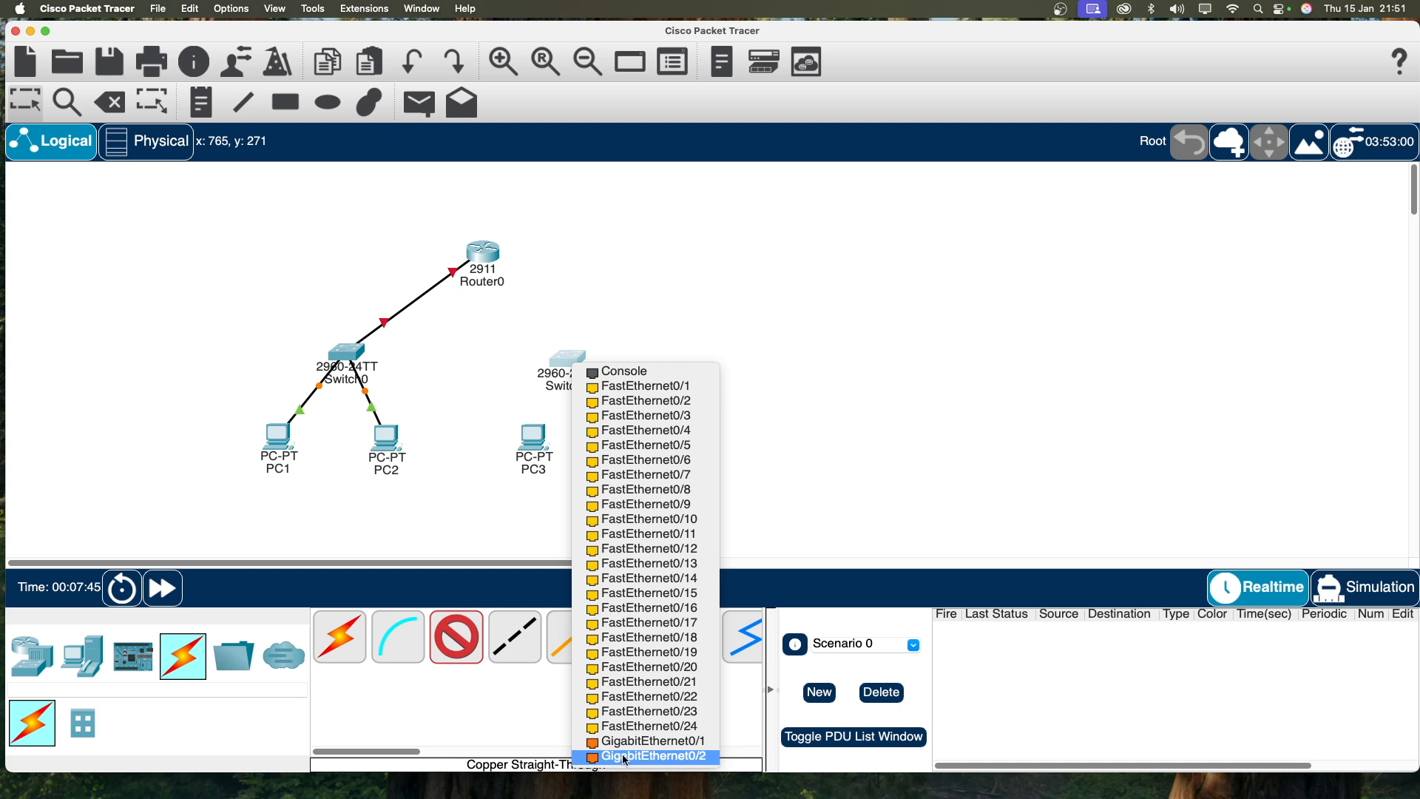
left_click(625, 736)
left_click(488, 252)
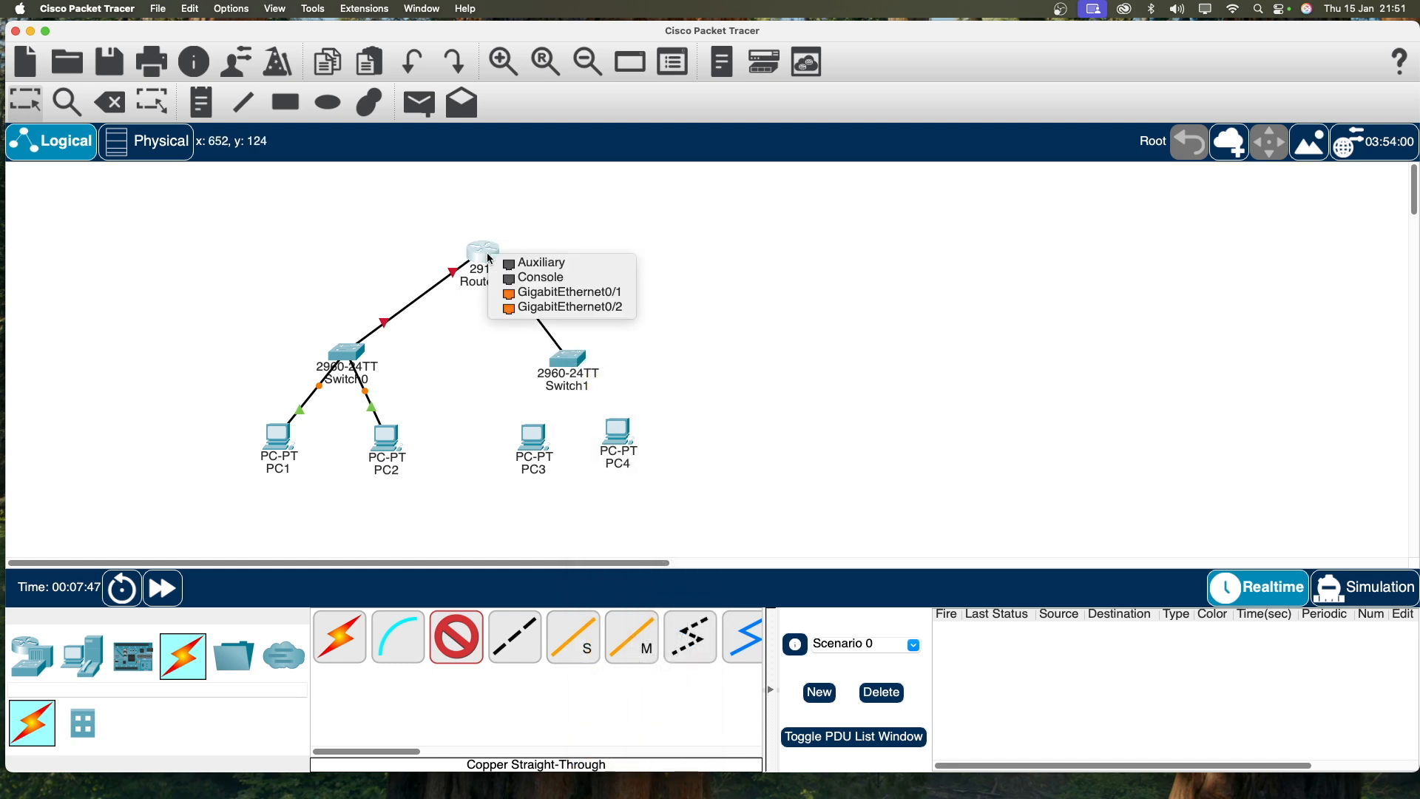
left_click(577, 292)
left_click_drag(492, 248, 487, 242)
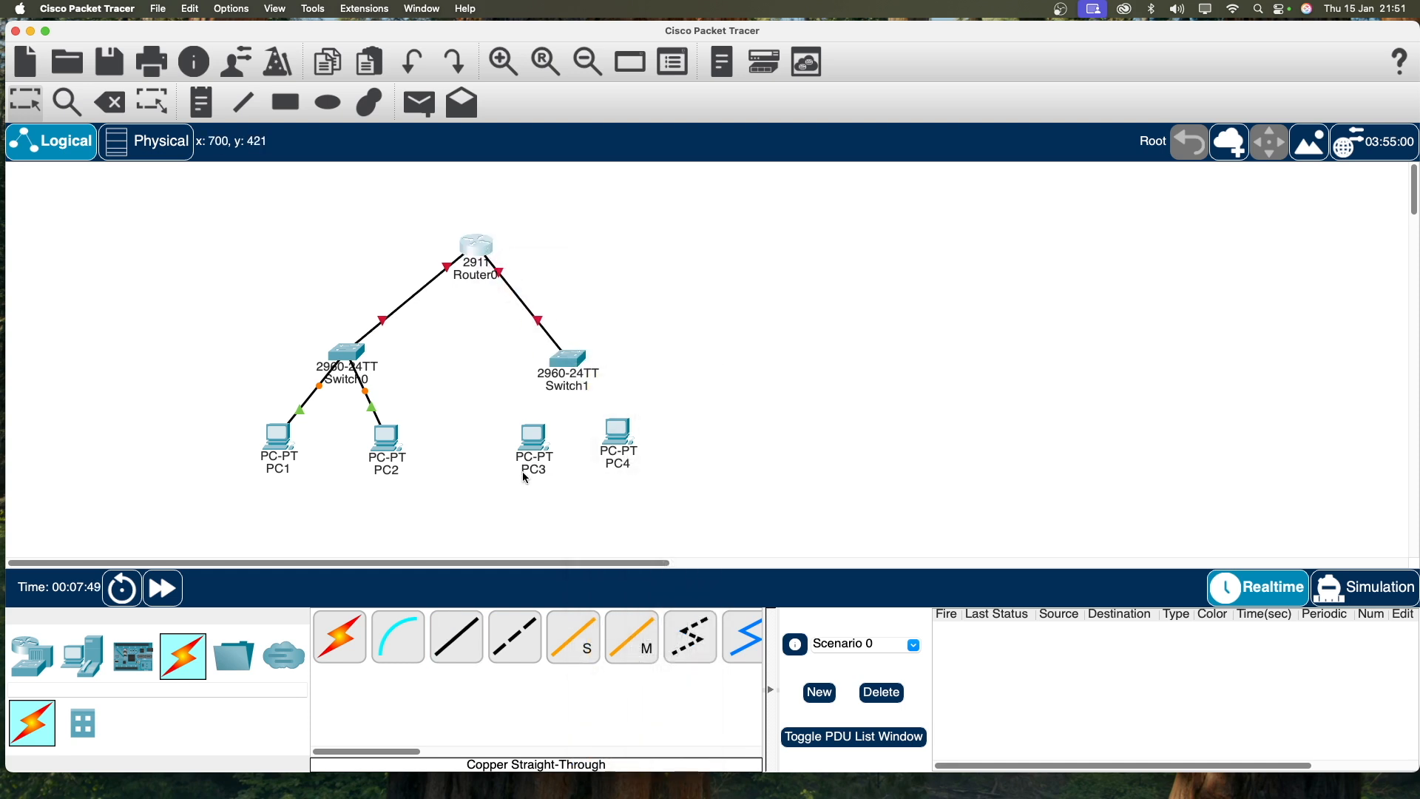
Step: Cable PC3 and PC4 FastEthernet0 to Switch1 with straight-through copper cables
left_click(477, 625)
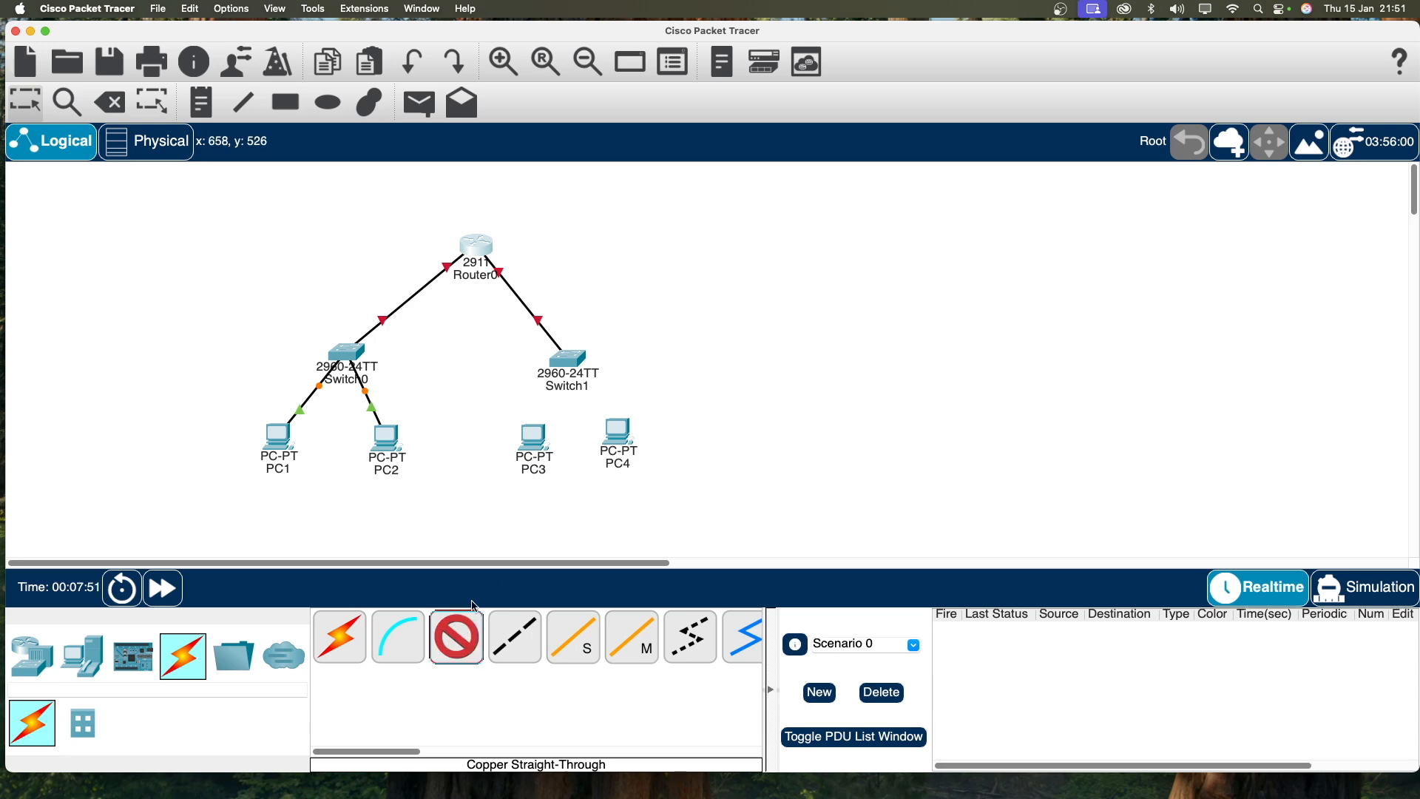
left_click(532, 442)
left_click(591, 499)
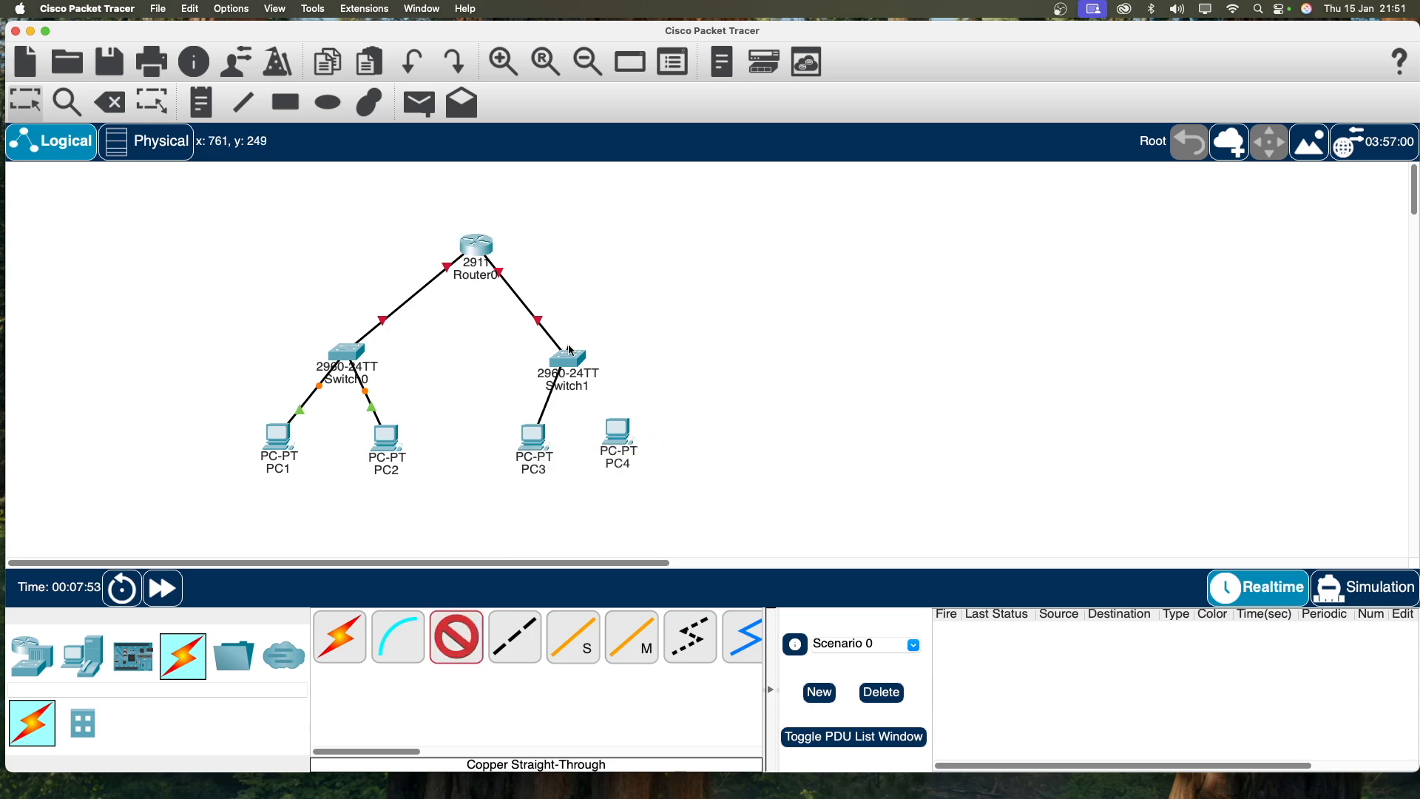
left_click(573, 360)
left_click(614, 383)
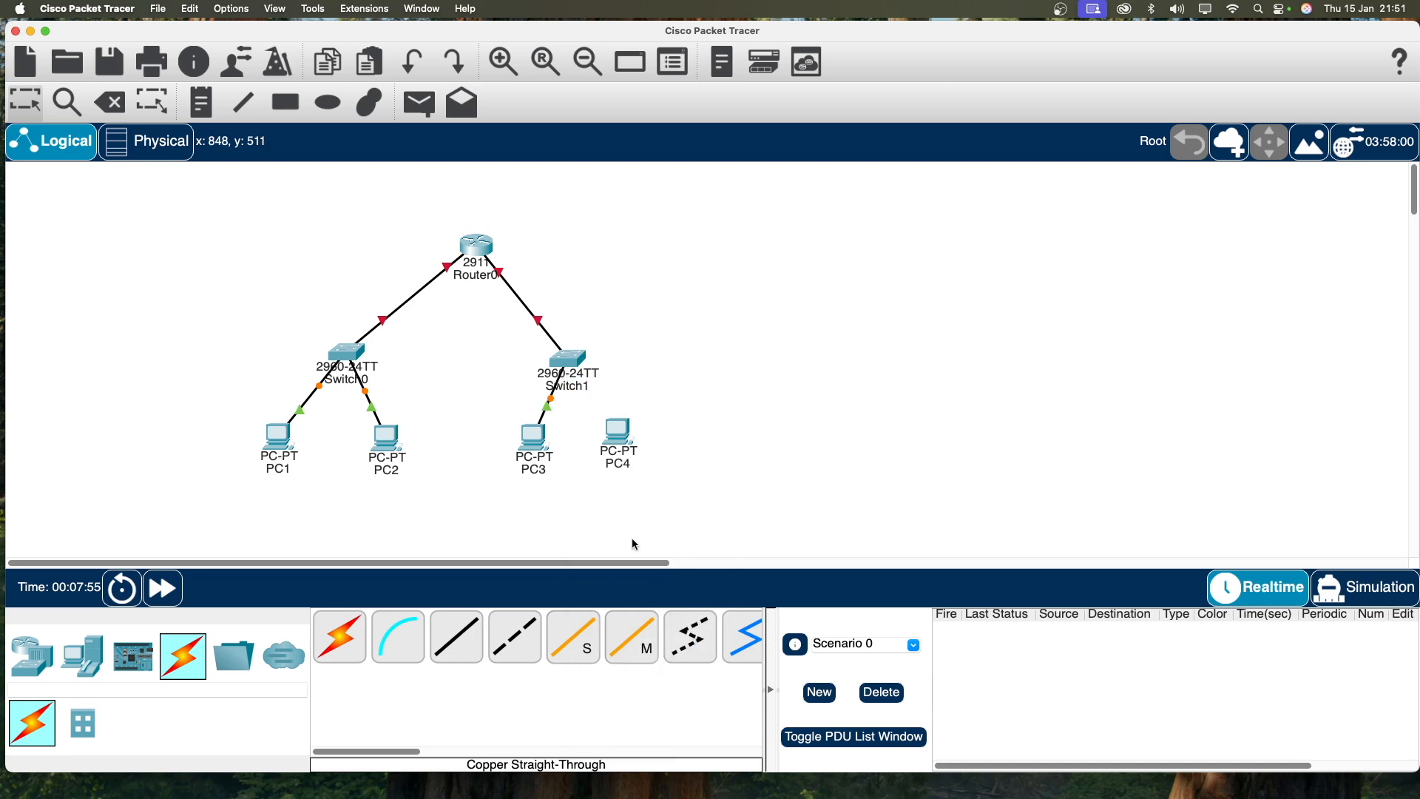
left_click(457, 637)
left_click(621, 435)
left_click(699, 490)
left_click(570, 356)
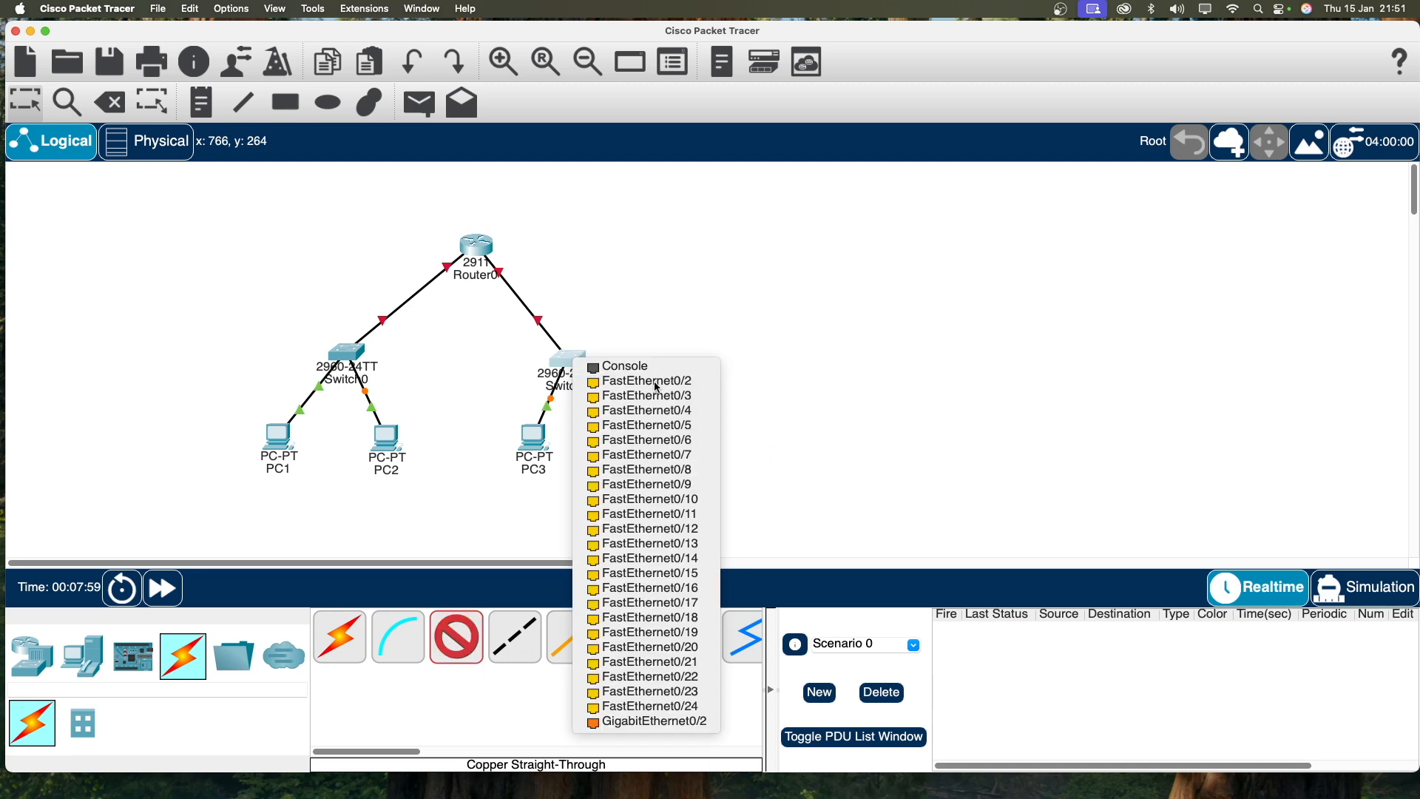
left_click(614, 387)
Step: Rearrange the PCs, switches and Router0 into a tidy tree layout
left_click_drag(496, 256, 566, 227)
left_click_drag(278, 457, 214, 473)
left_click_drag(388, 449, 330, 473)
left_click_drag(356, 349, 321, 318)
left_click_drag(532, 442, 469, 476)
left_click_drag(619, 436, 627, 483)
left_click(567, 365)
mouse_move(568, 363)
left_mouse_down()
mouse_move(522, 398)
mouse_move(532, 362)
mouse_move(574, 351)
left_mouse_up()
left_click(466, 333)
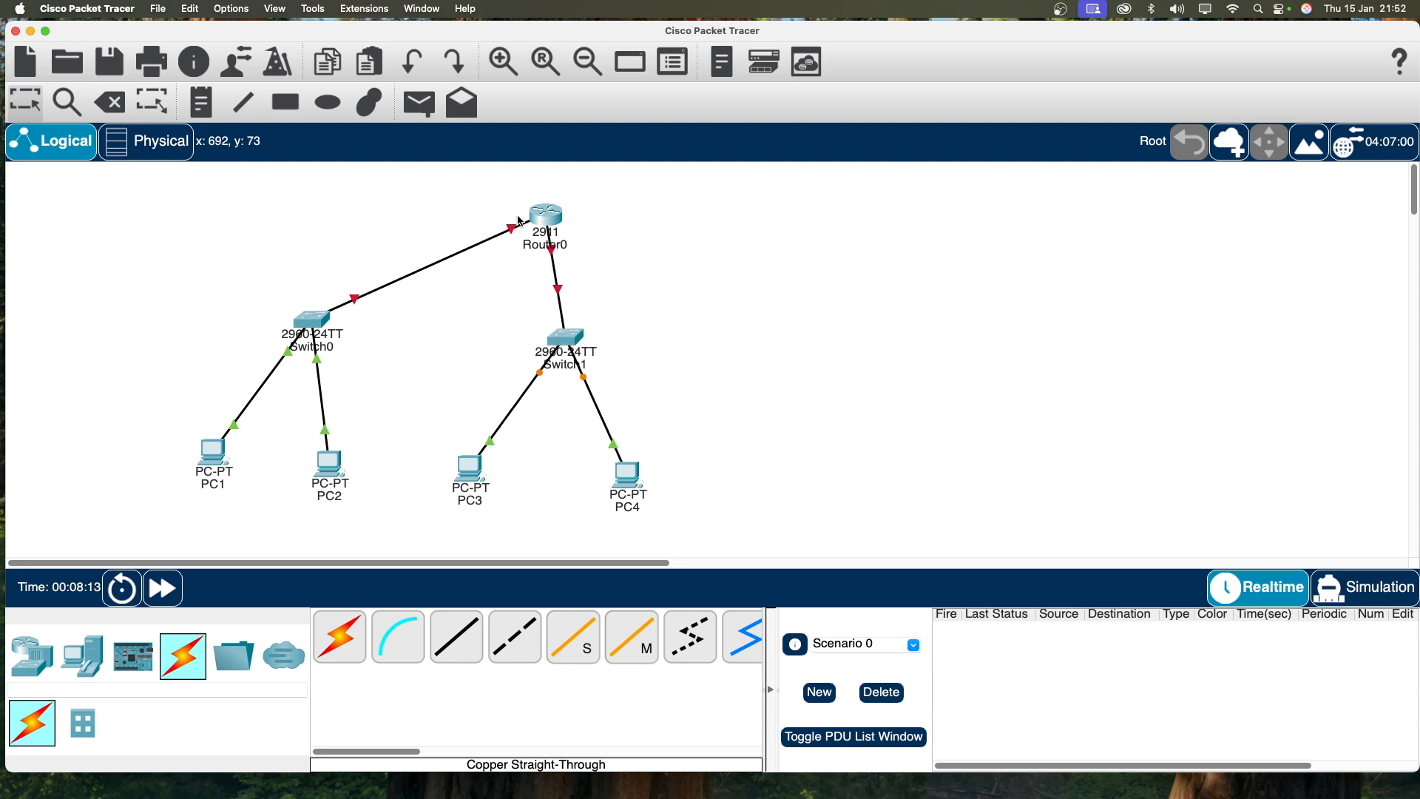
left_click_drag(521, 222, 501, 222)
left_click(458, 382)
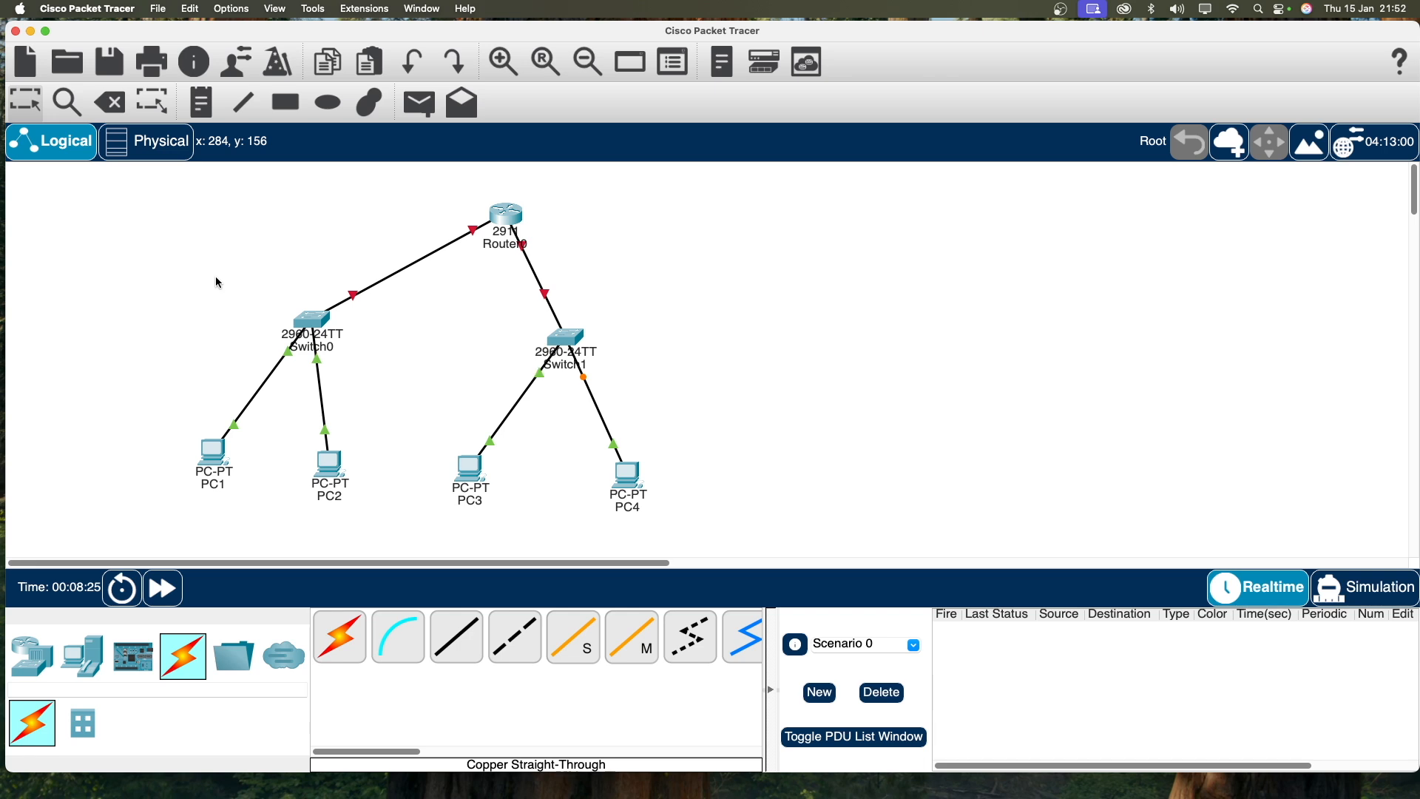
Step: Add notes '192.168.1.0/24' beside Switch0 and '192.168.2.0/24' beside Switch1
left_click(213, 110)
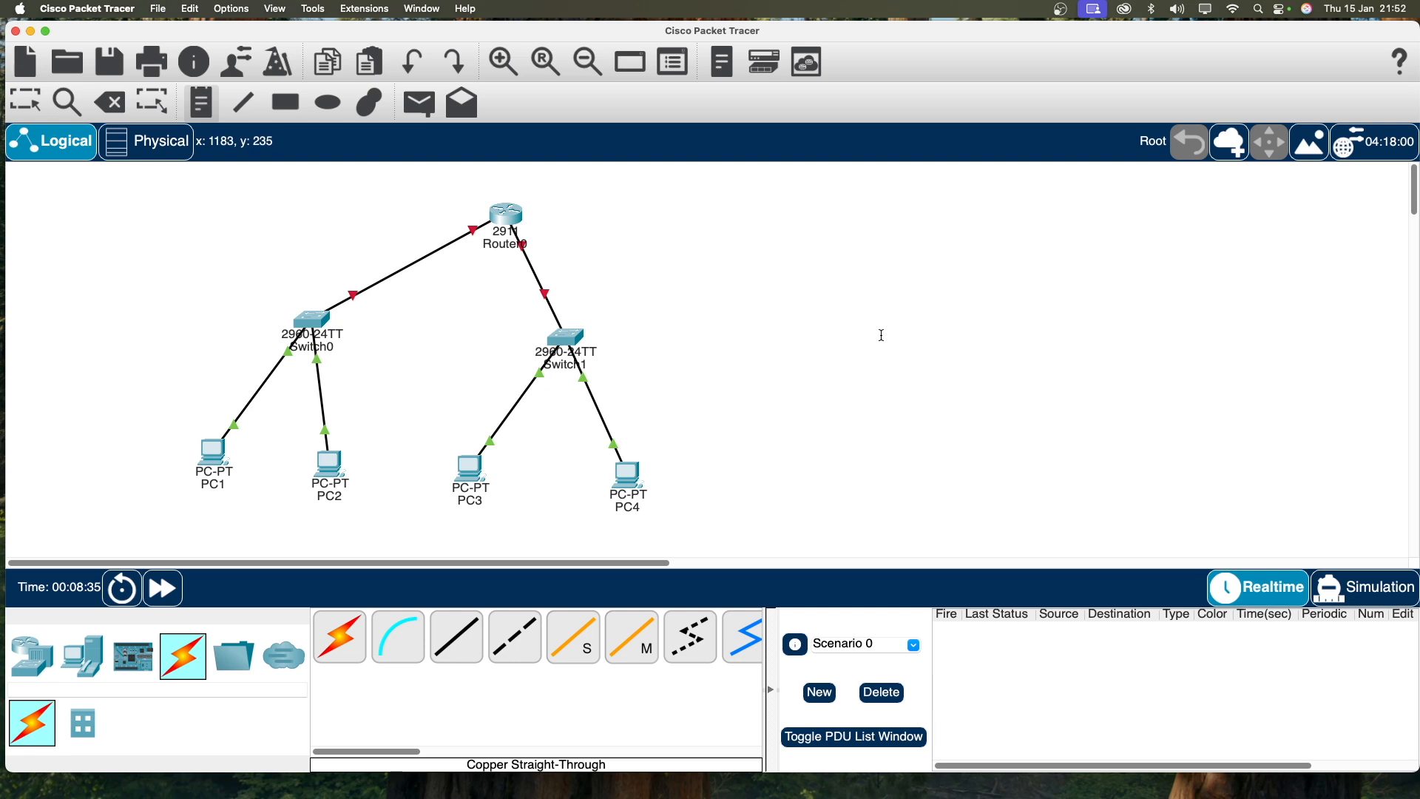
left_click(200, 298)
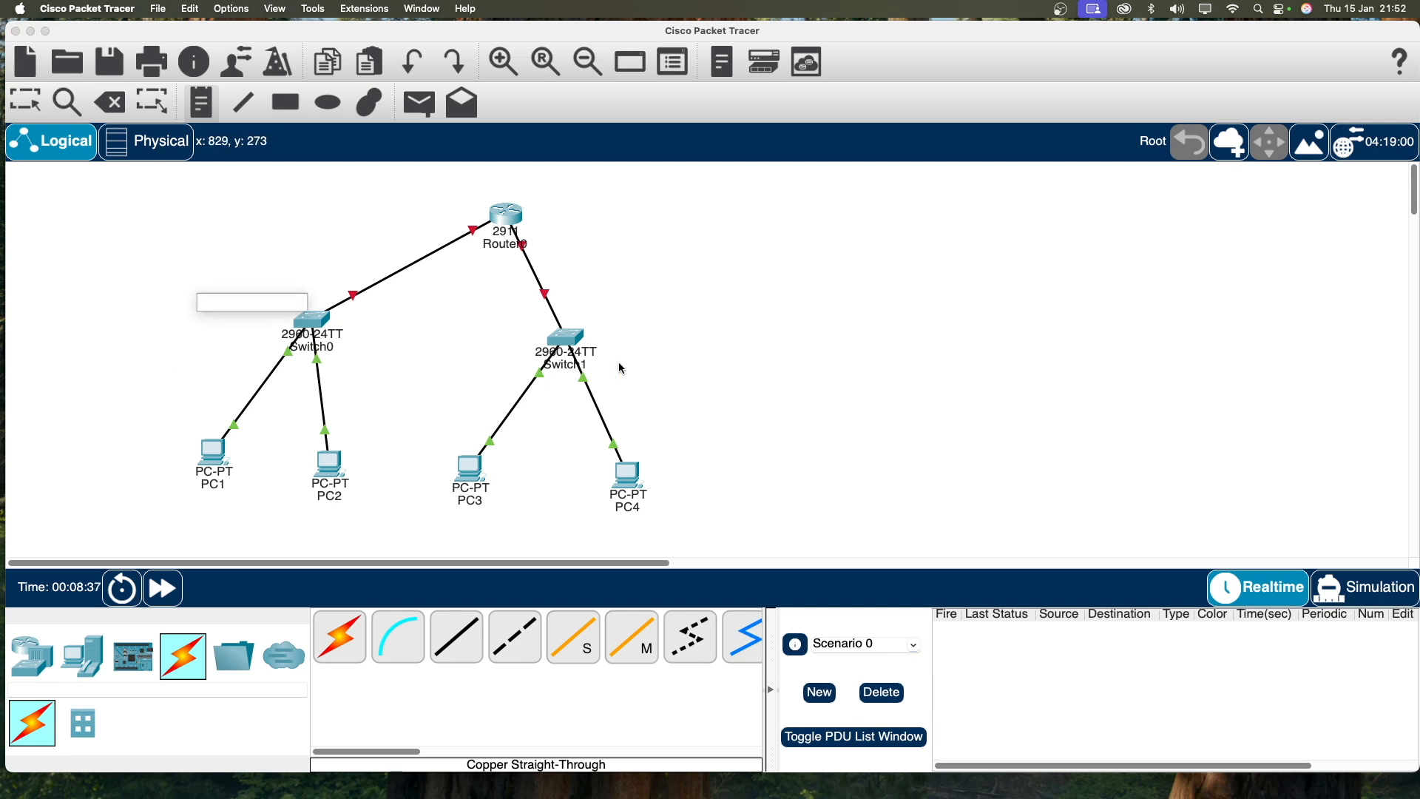
type("192.168.1")
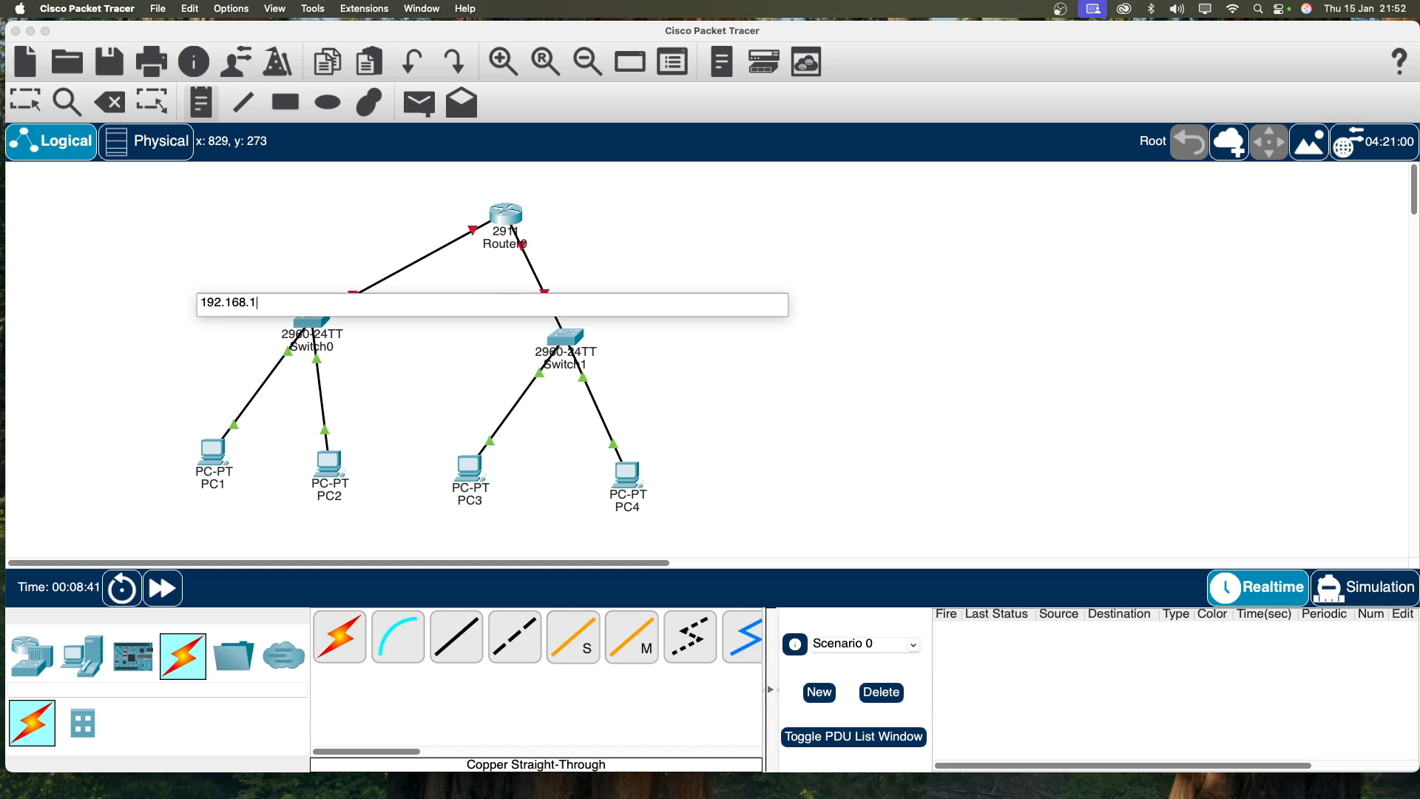
type(".0/24")
left_click(683, 274)
type("192.168.2")
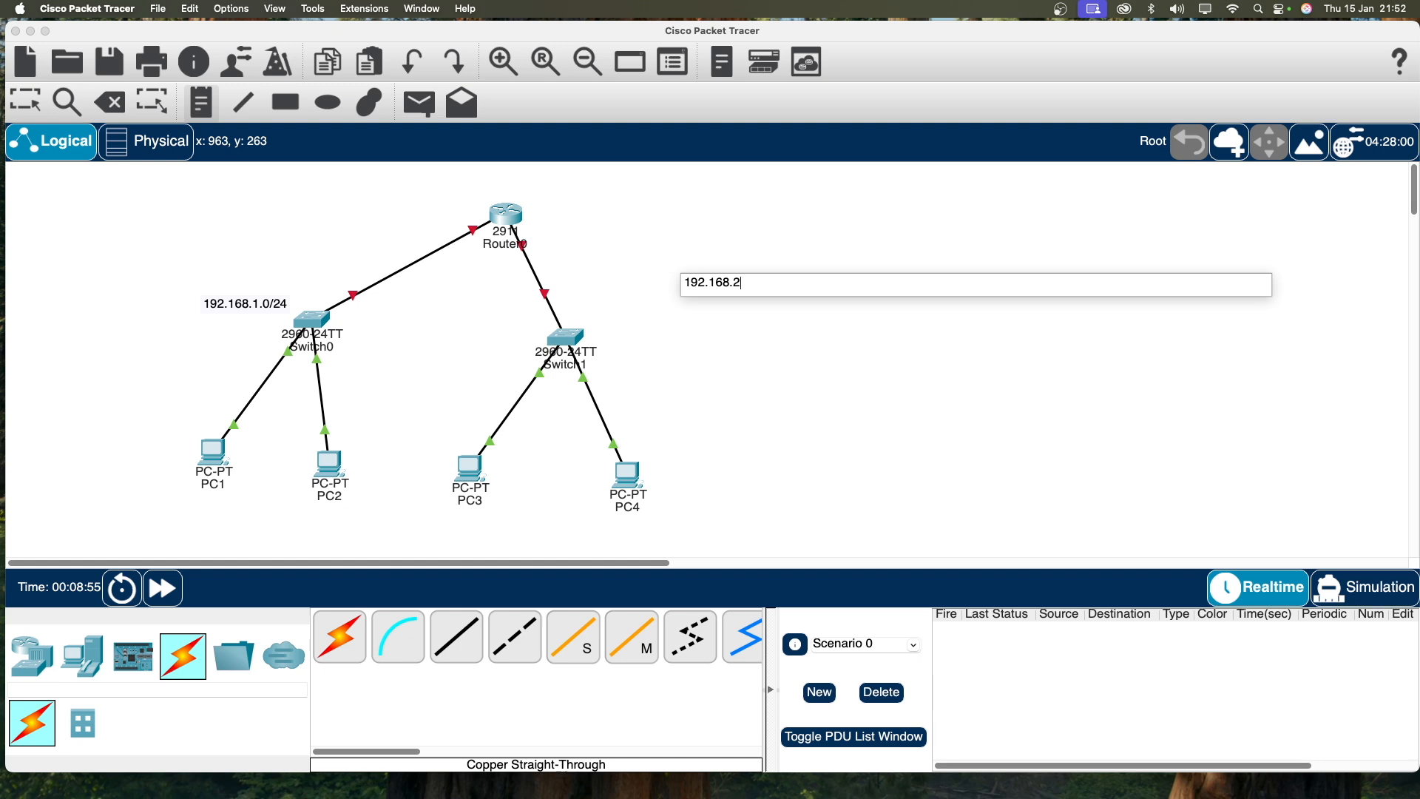
type(".0/245")
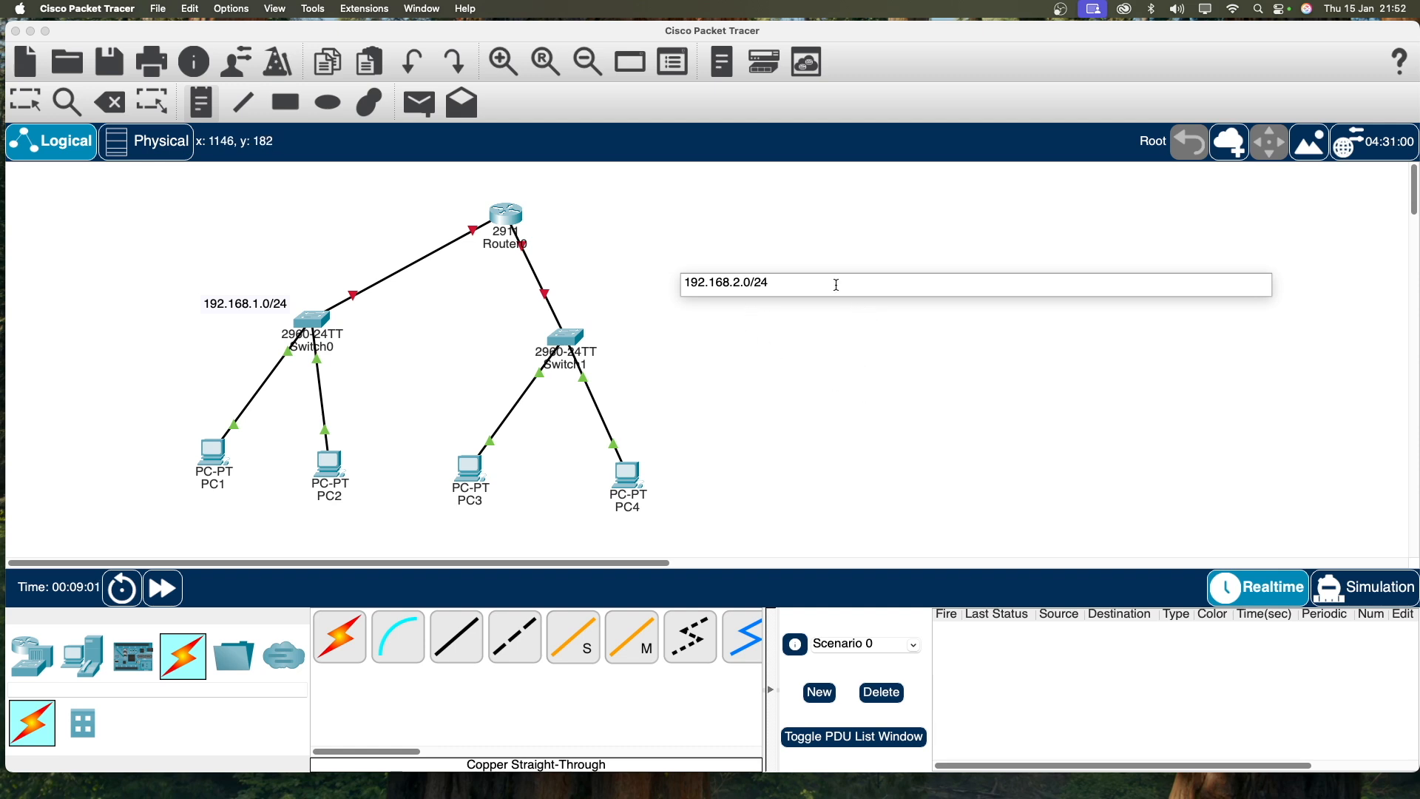
left_click(29, 107)
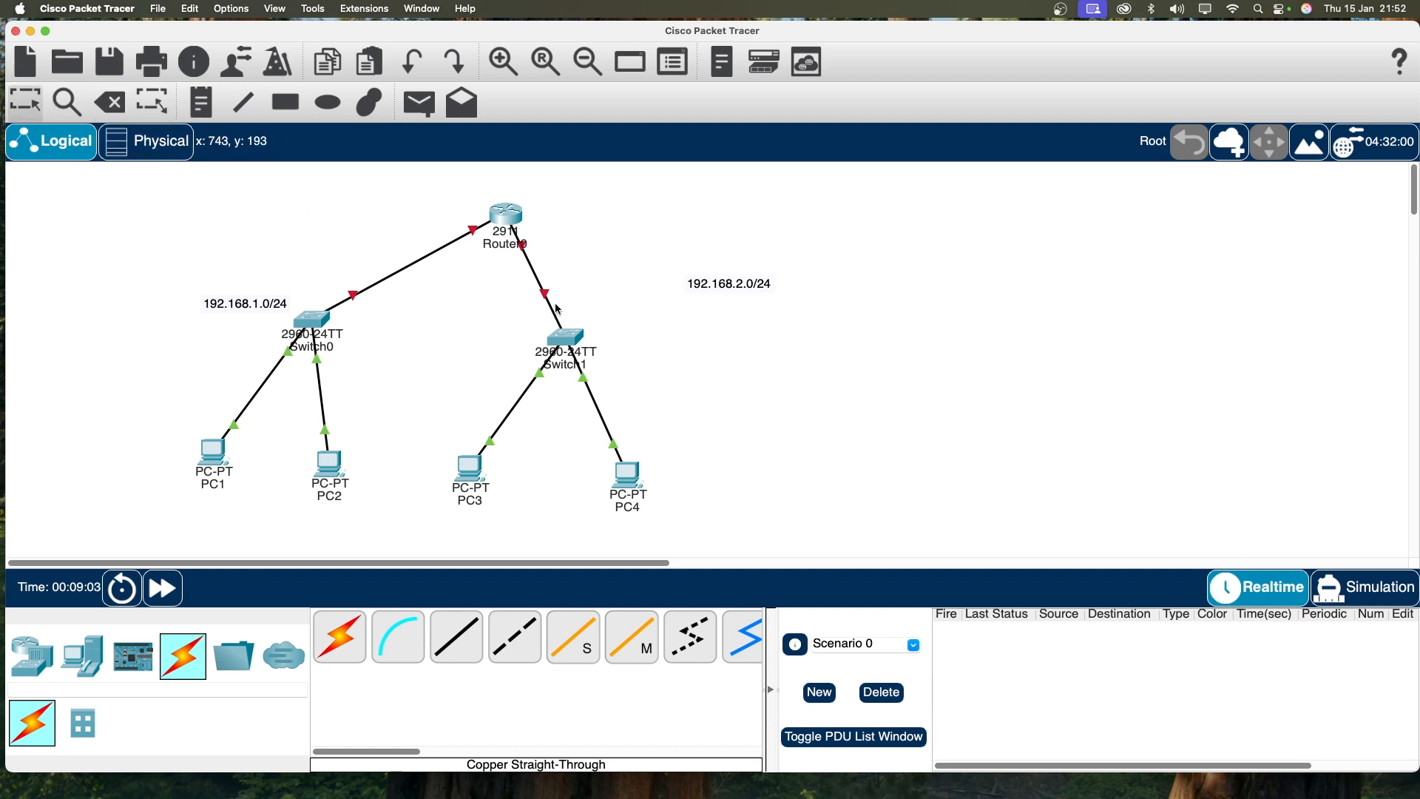
left_click_drag(712, 283, 631, 340)
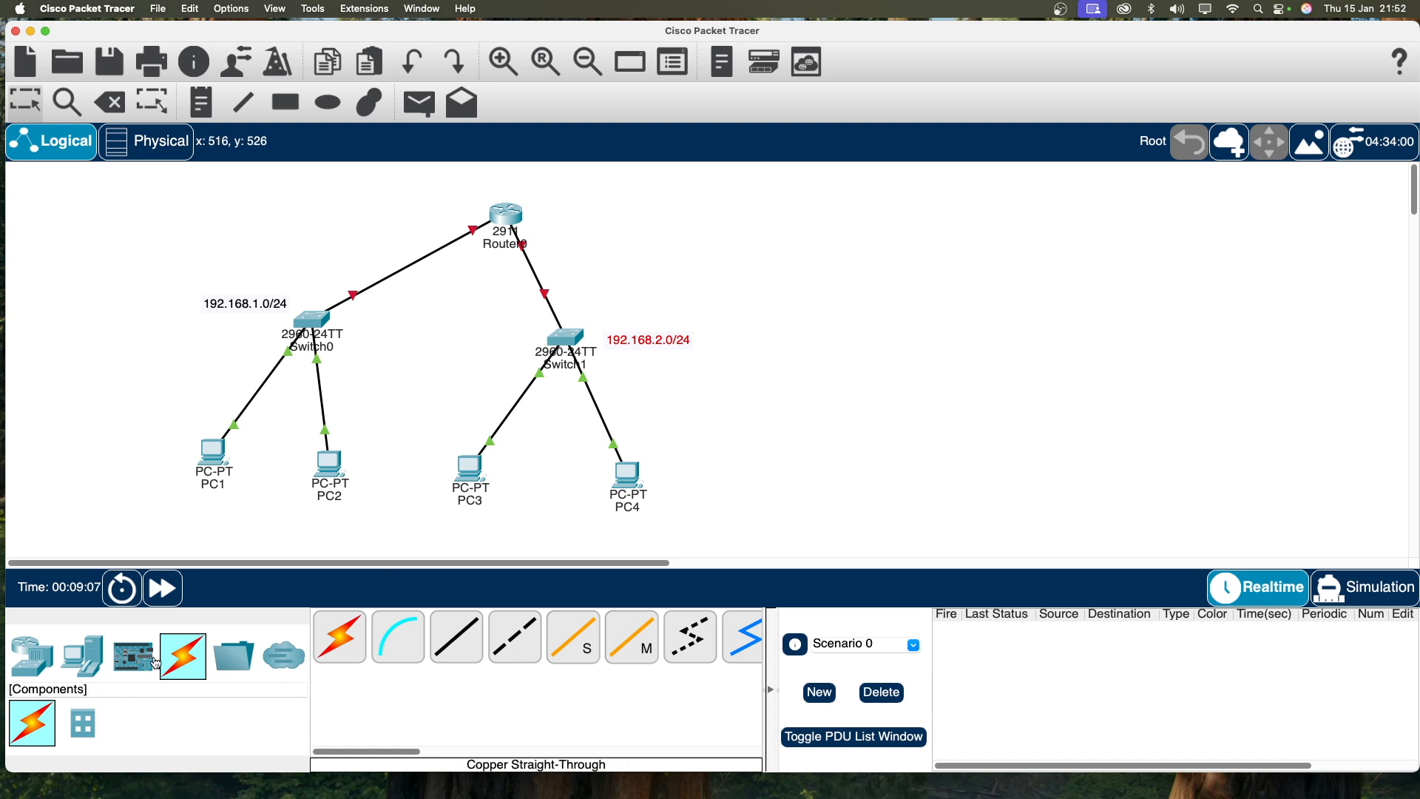
Step: Bring up the Wireless Devices category and select the WRT300N wireless router
left_click(41, 662)
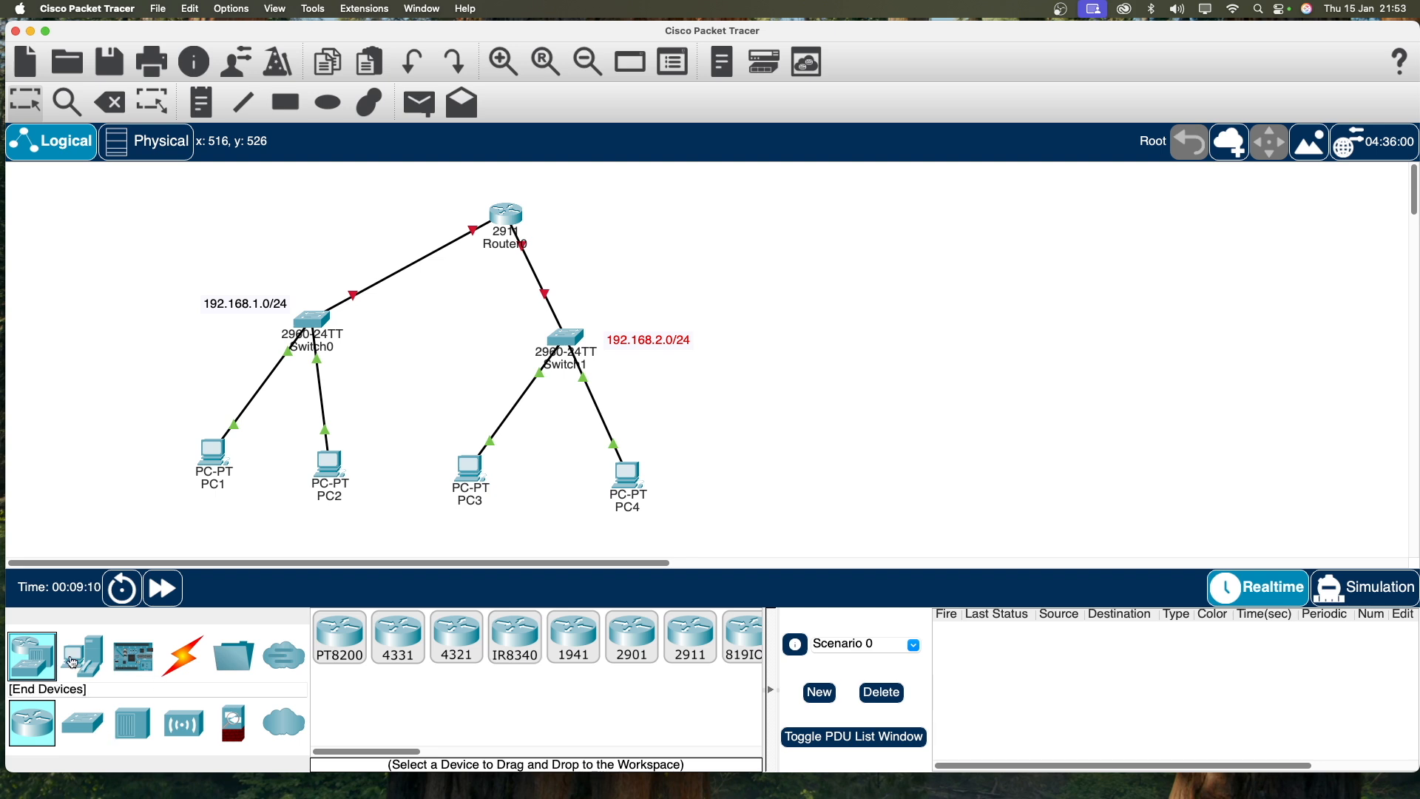
left_click(87, 730)
left_click(192, 729)
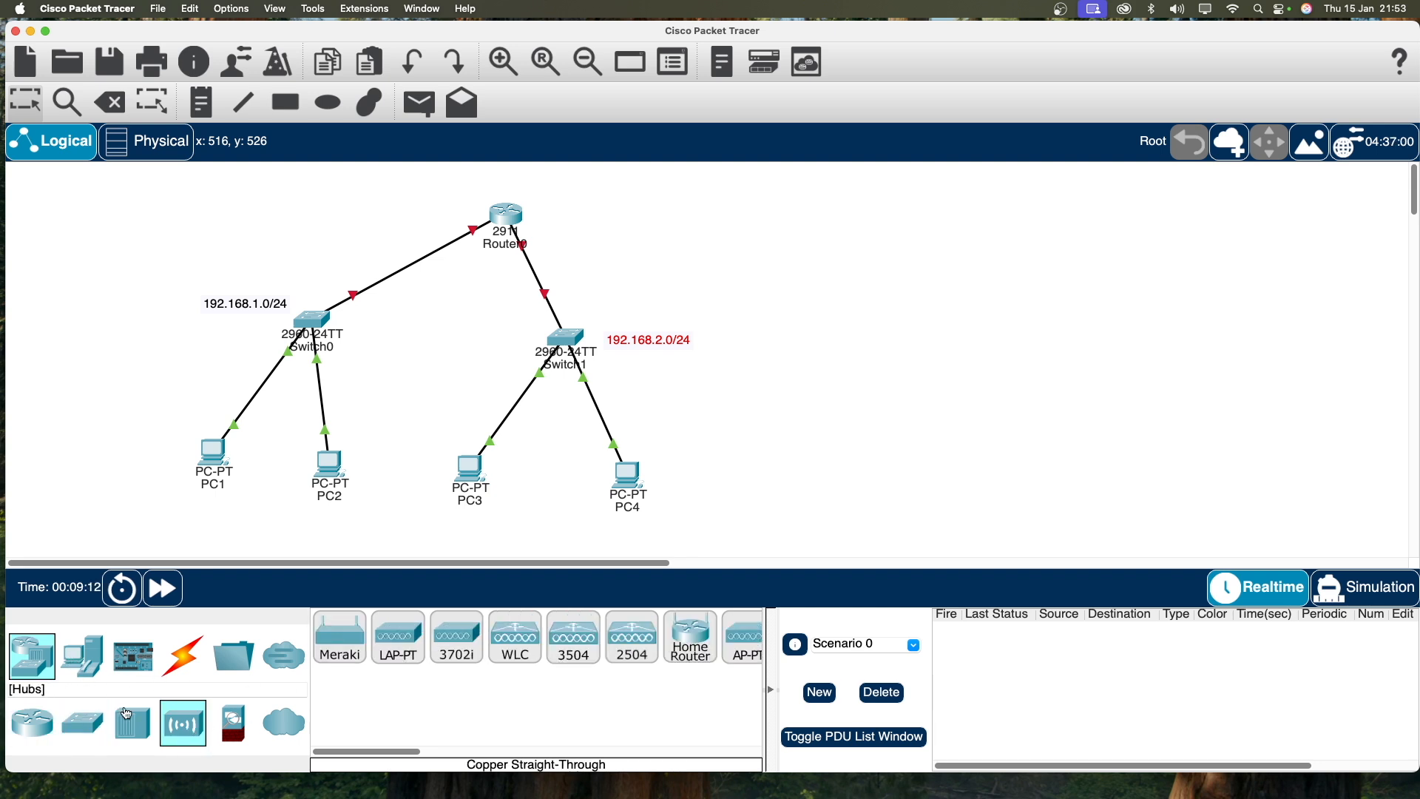
scroll(477, 752, "right", 10)
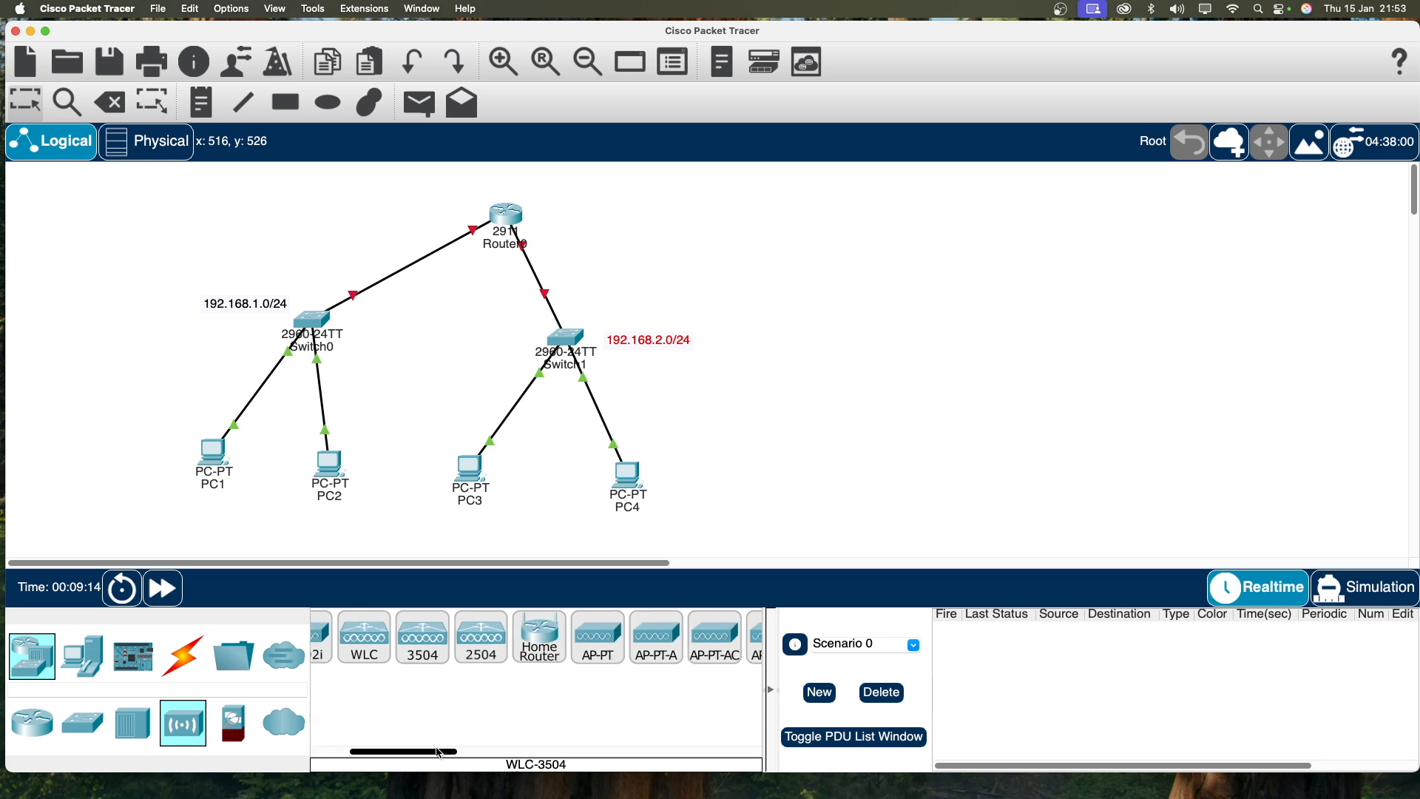
left_click(631, 652)
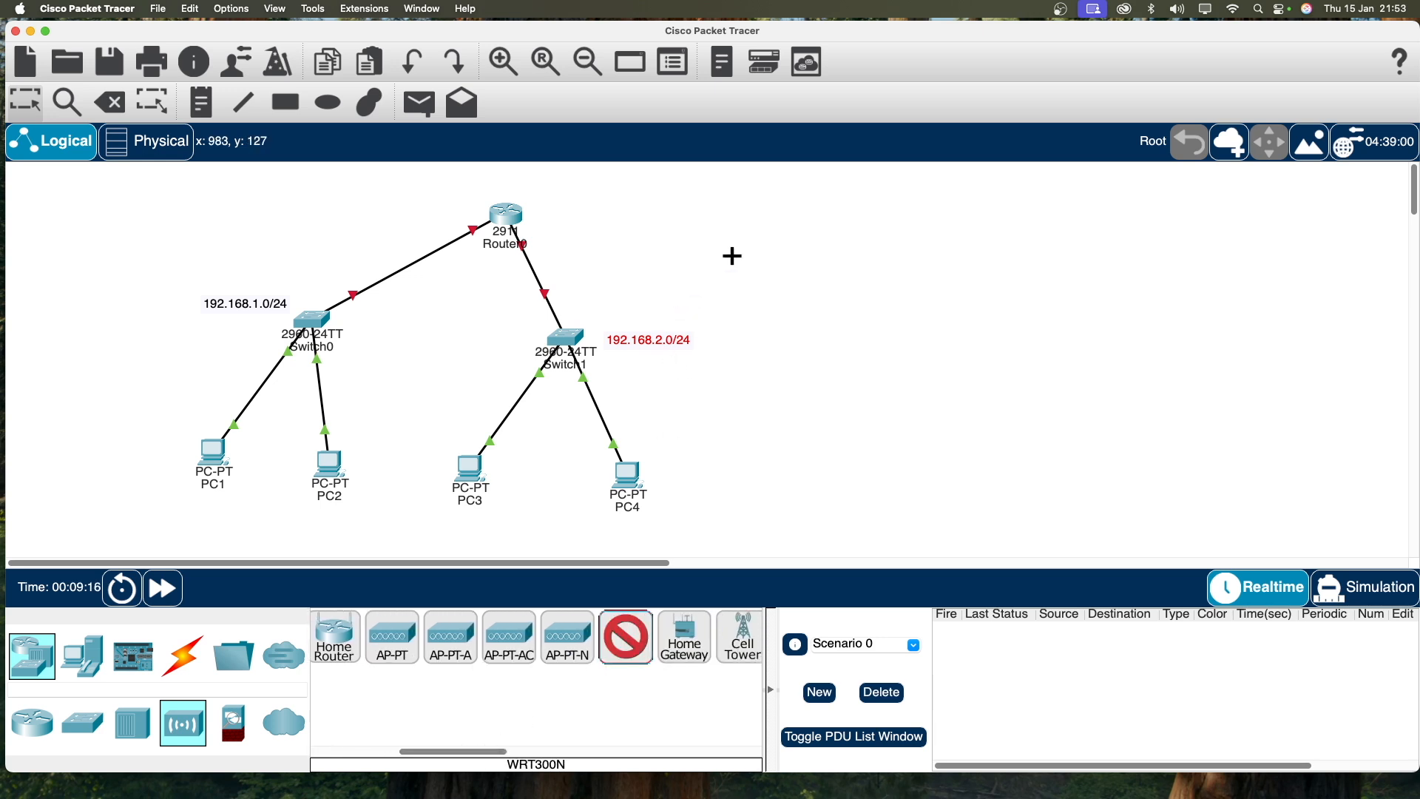
Step: Place Wireless Router0 right of Router0 and a laptop below it
left_click(749, 216)
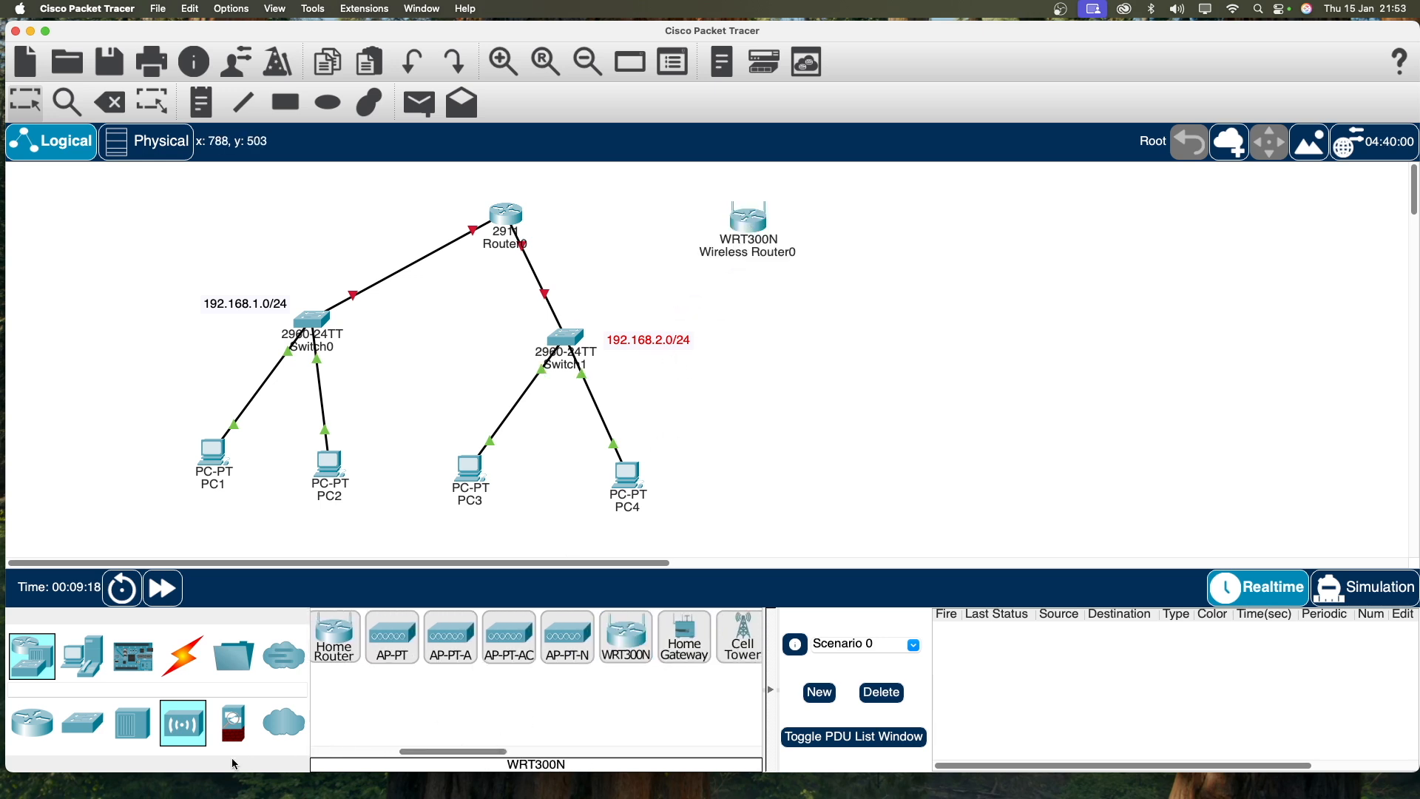
left_click(82, 656)
left_click(398, 636)
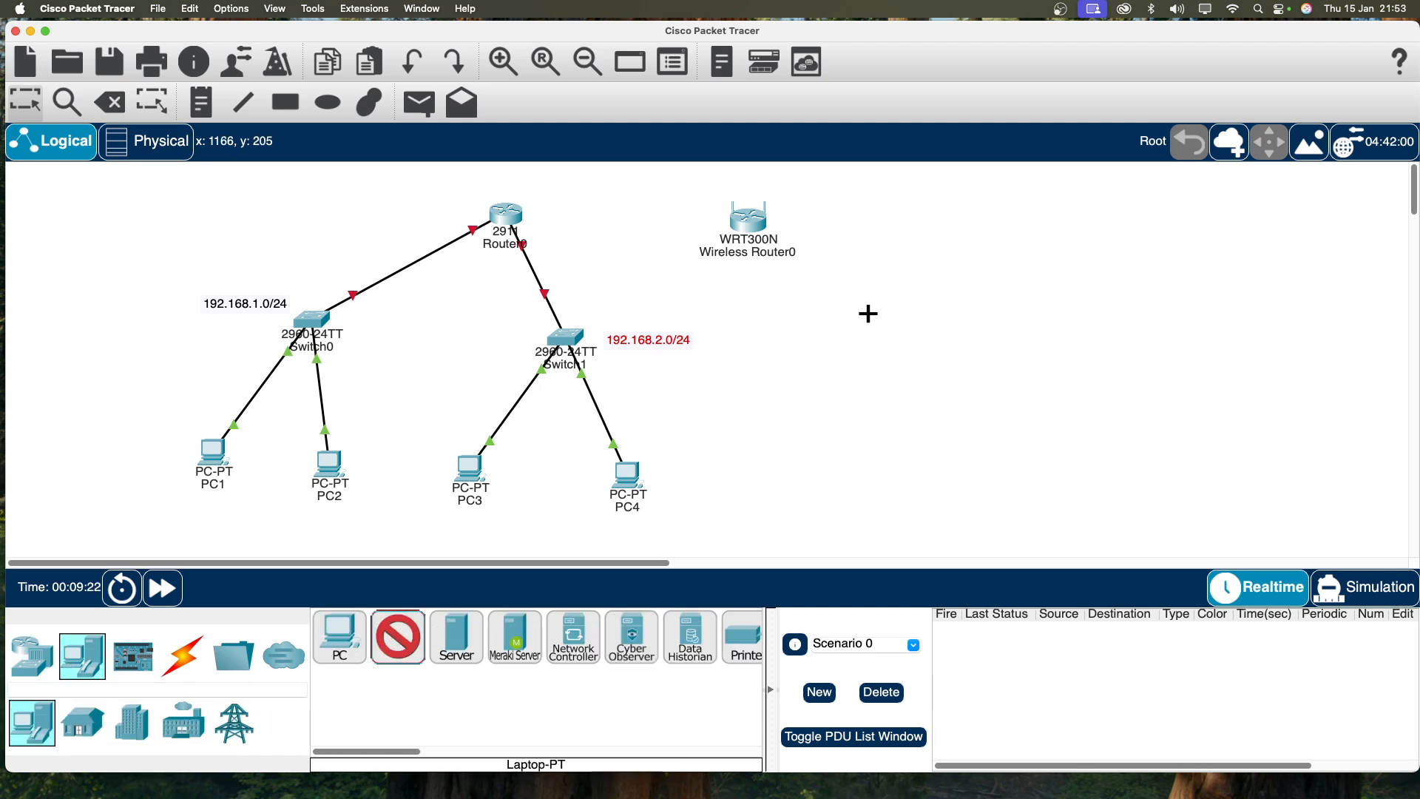
left_click(835, 327)
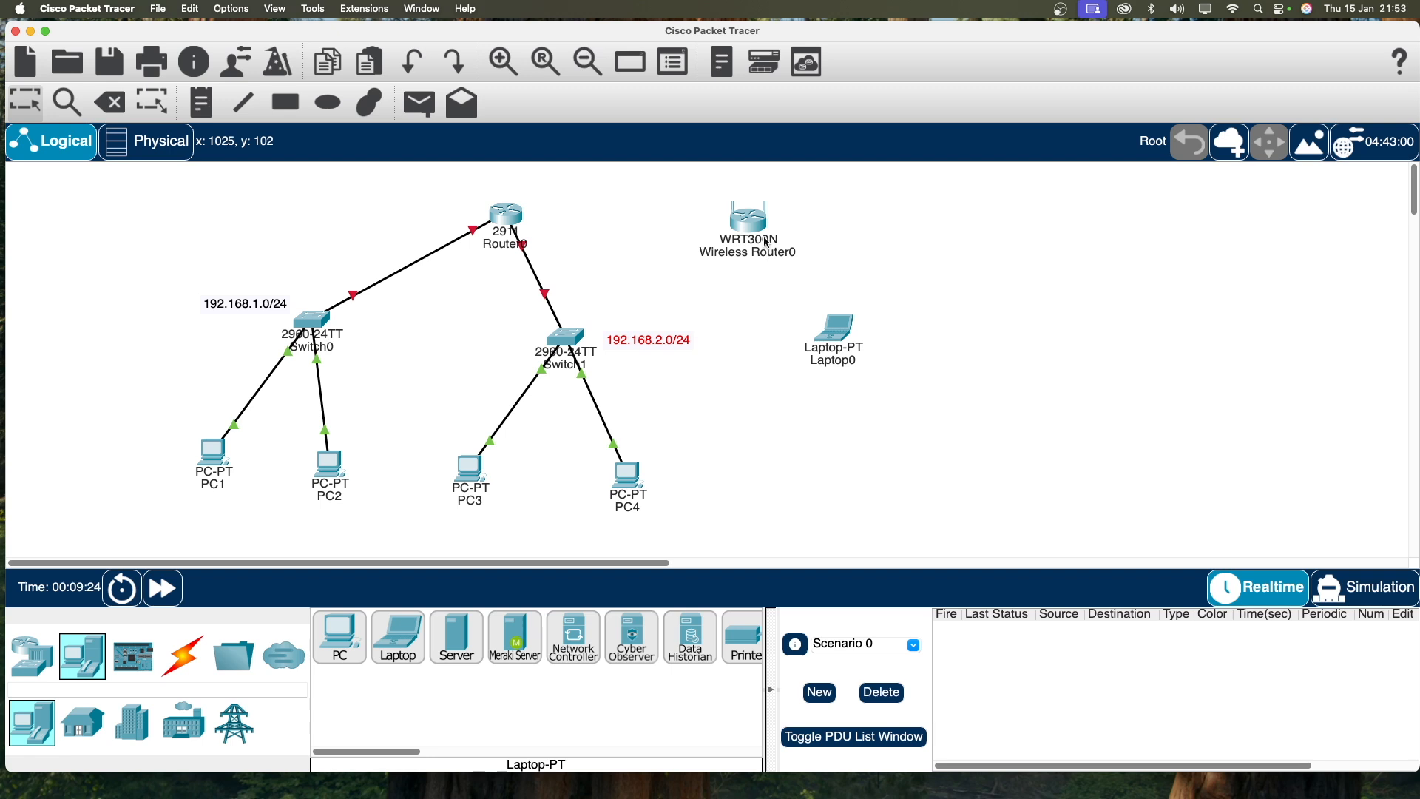
left_click_drag(758, 234, 751, 229)
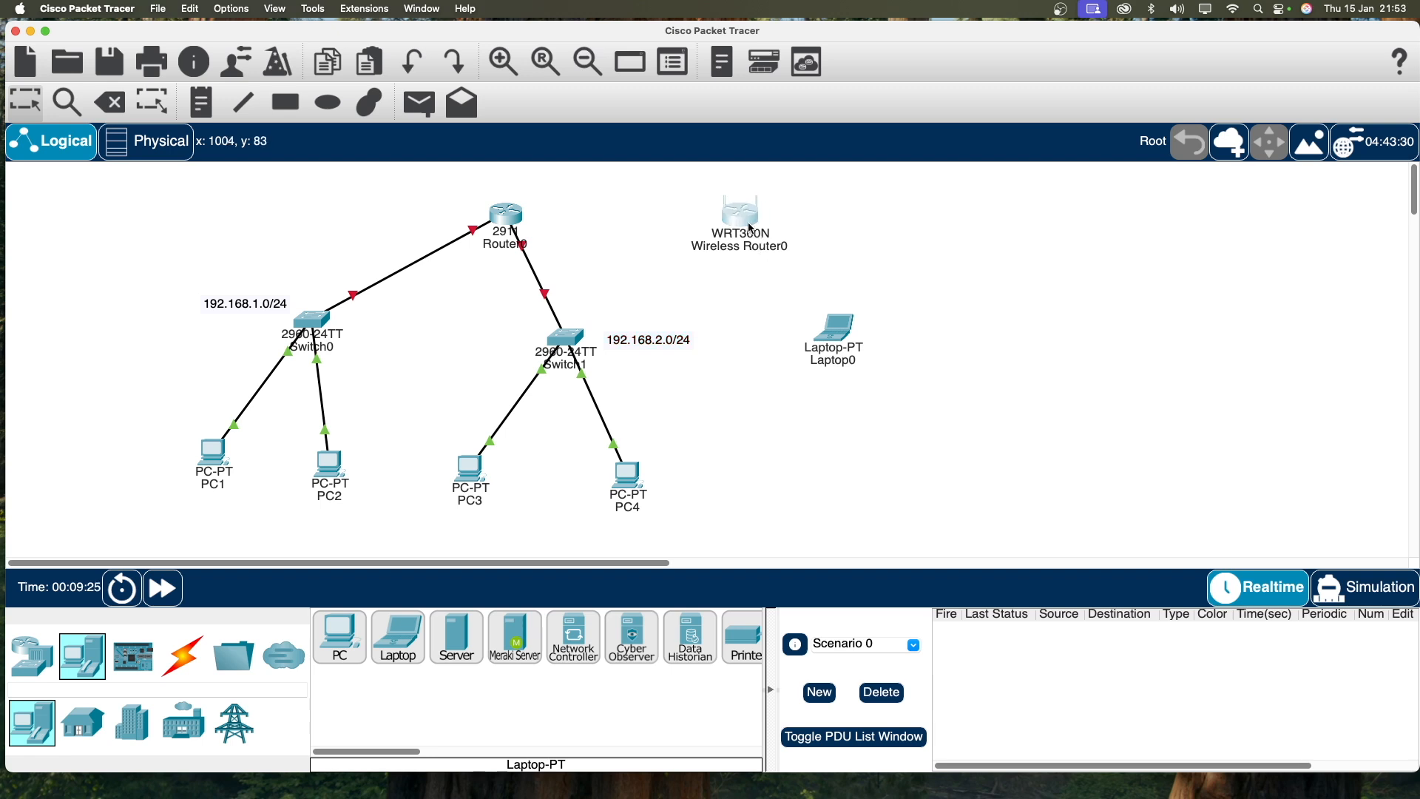
left_click(183, 655)
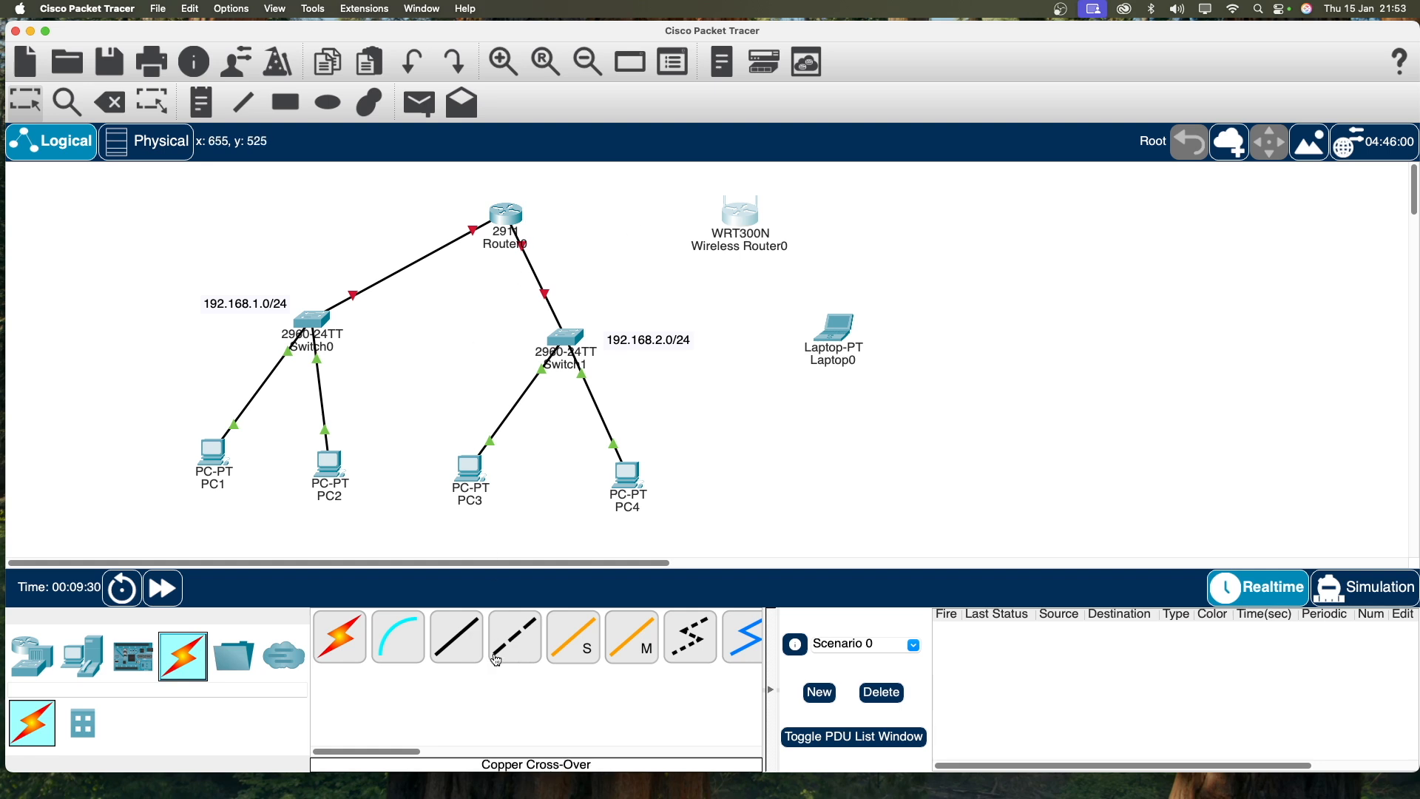
Step: Link Router0 GigabitEthernet0/2 to Wireless Router0's Internet port with a copper cross-over cable
left_click(519, 623)
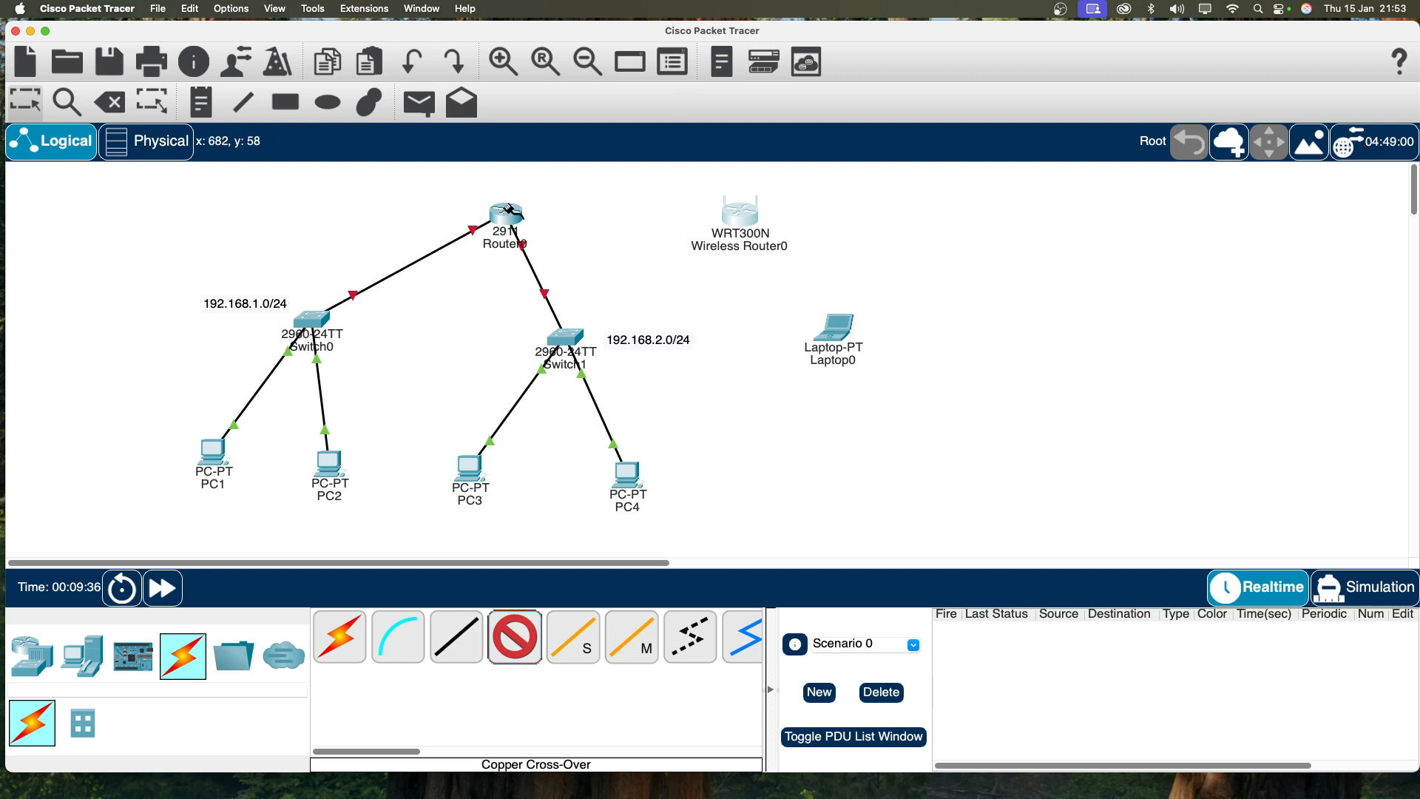
left_click(510, 215)
left_click(611, 262)
left_click(739, 213)
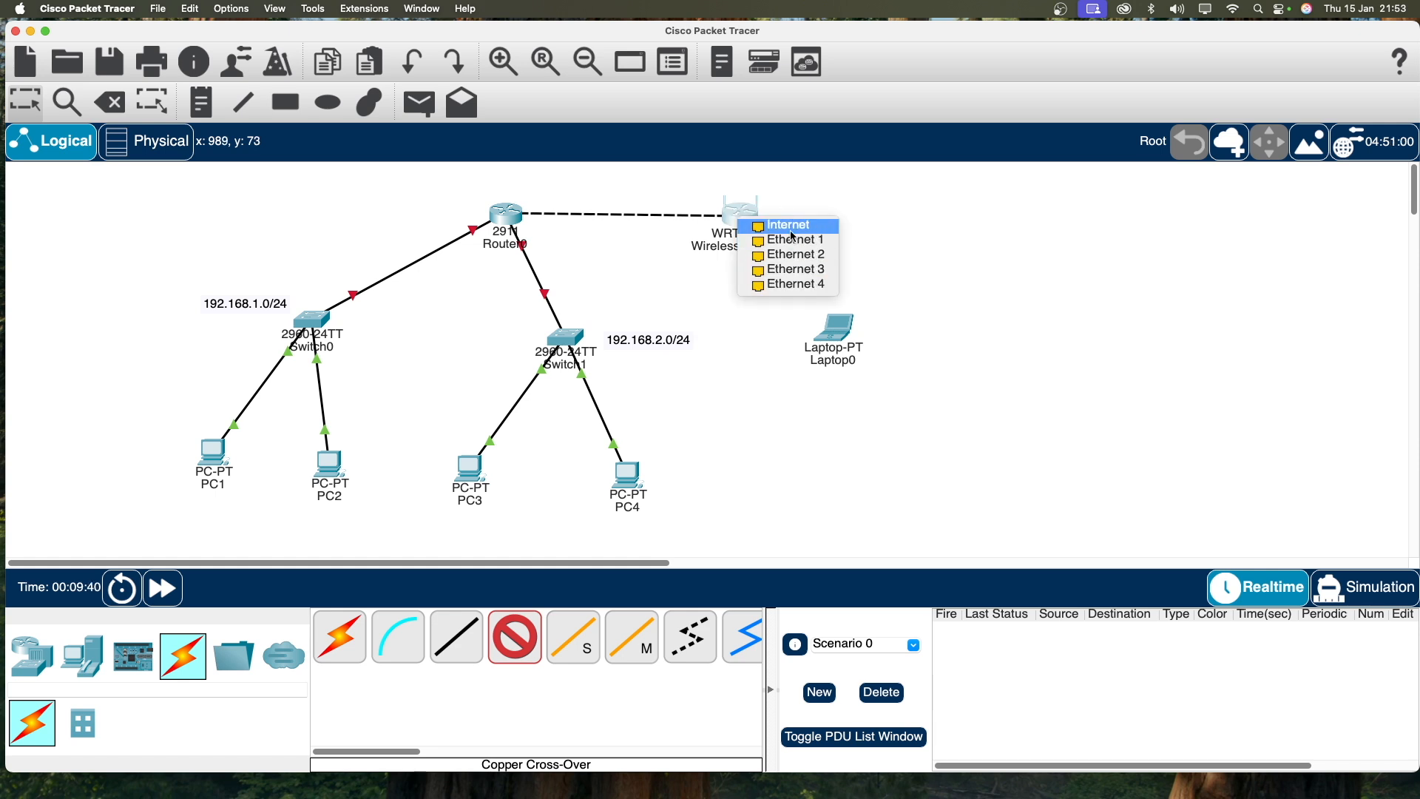
left_click(790, 228)
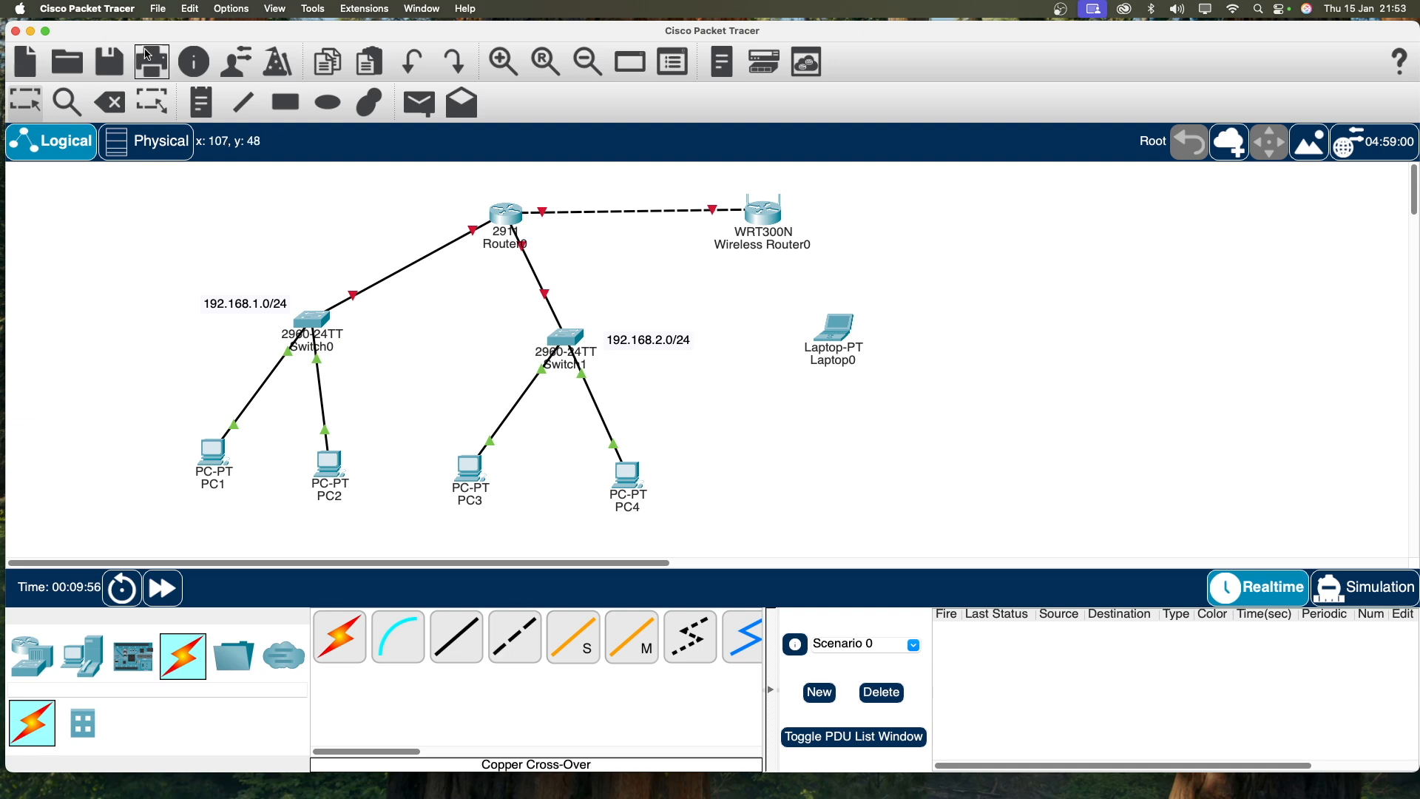
left_click(200, 102)
Step: Add a '192.168.3.0/24' note next to Wireless Router0
left_click(843, 226)
type("192.168.3.0")
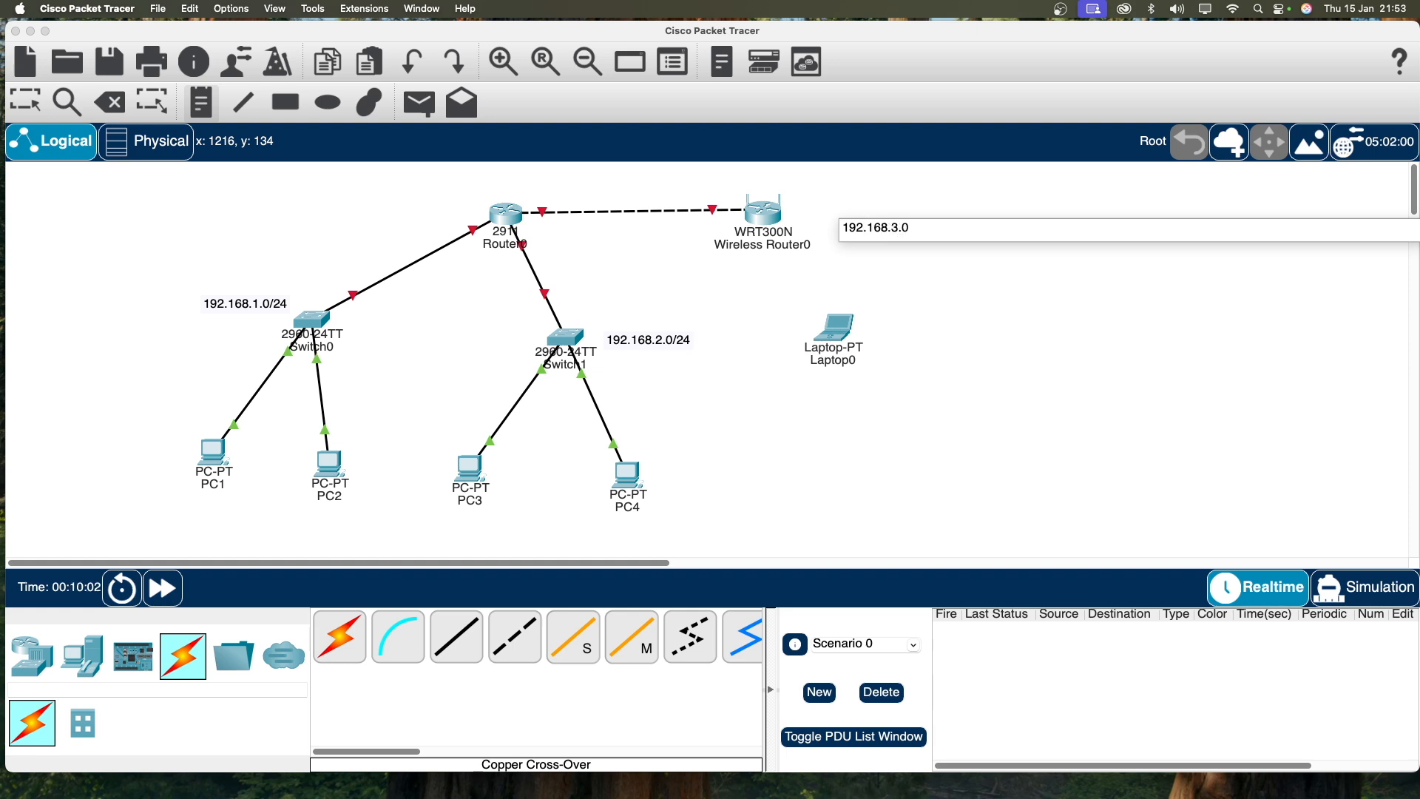
type("/24")
left_click(26, 101)
left_click_drag(935, 222, 911, 214)
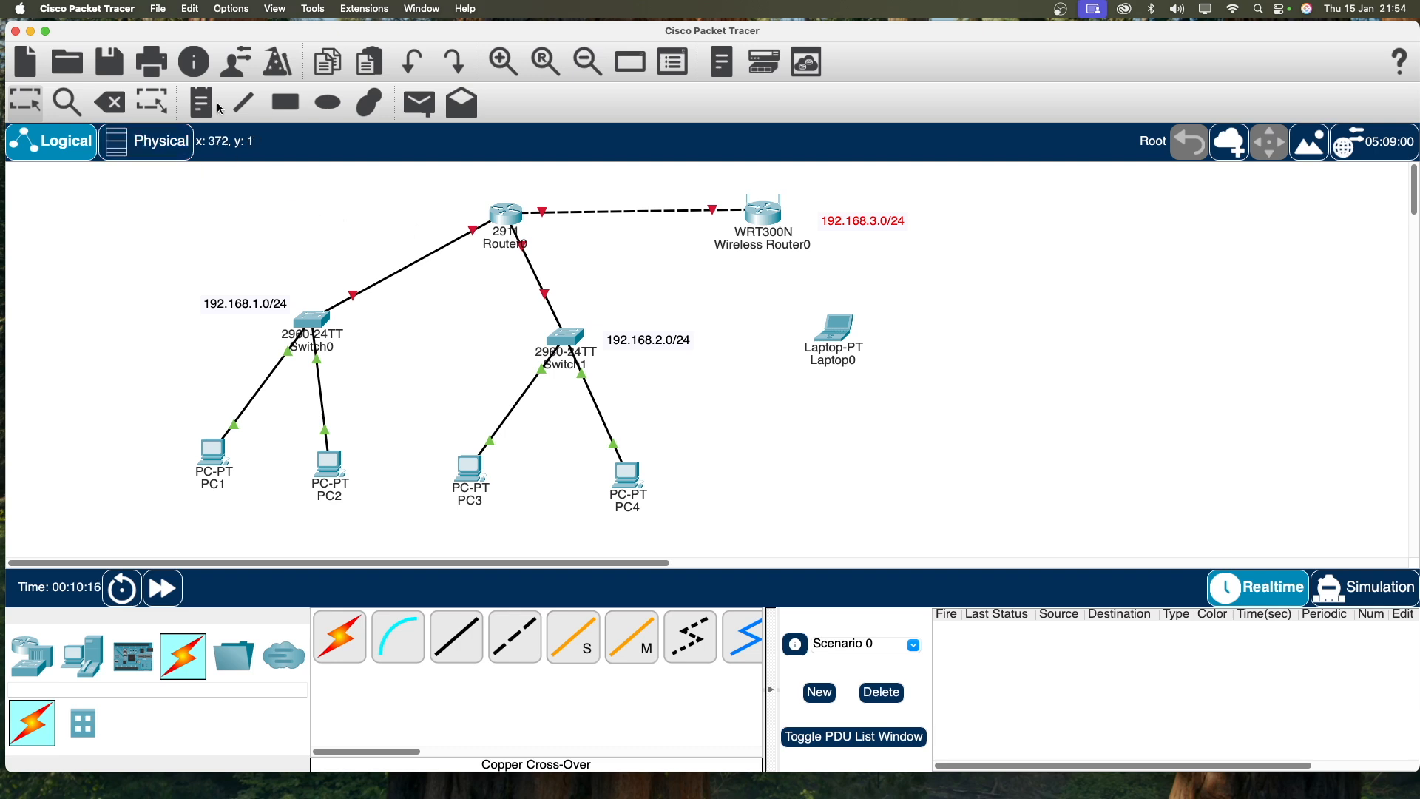
left_click(157, 8)
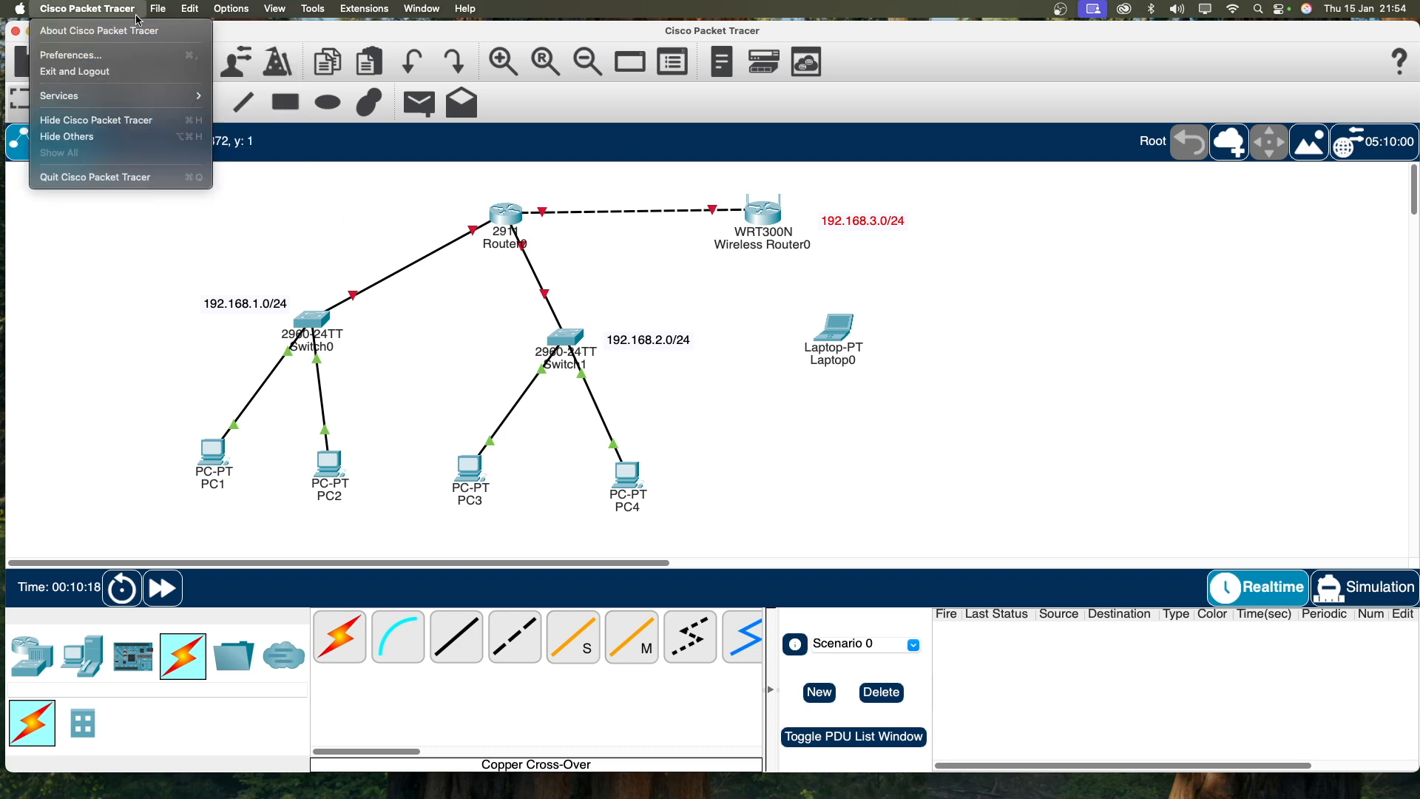
Step: Enable 'Always Show Port Labels in Logical Workspace' in Preferences
left_click(325, 179)
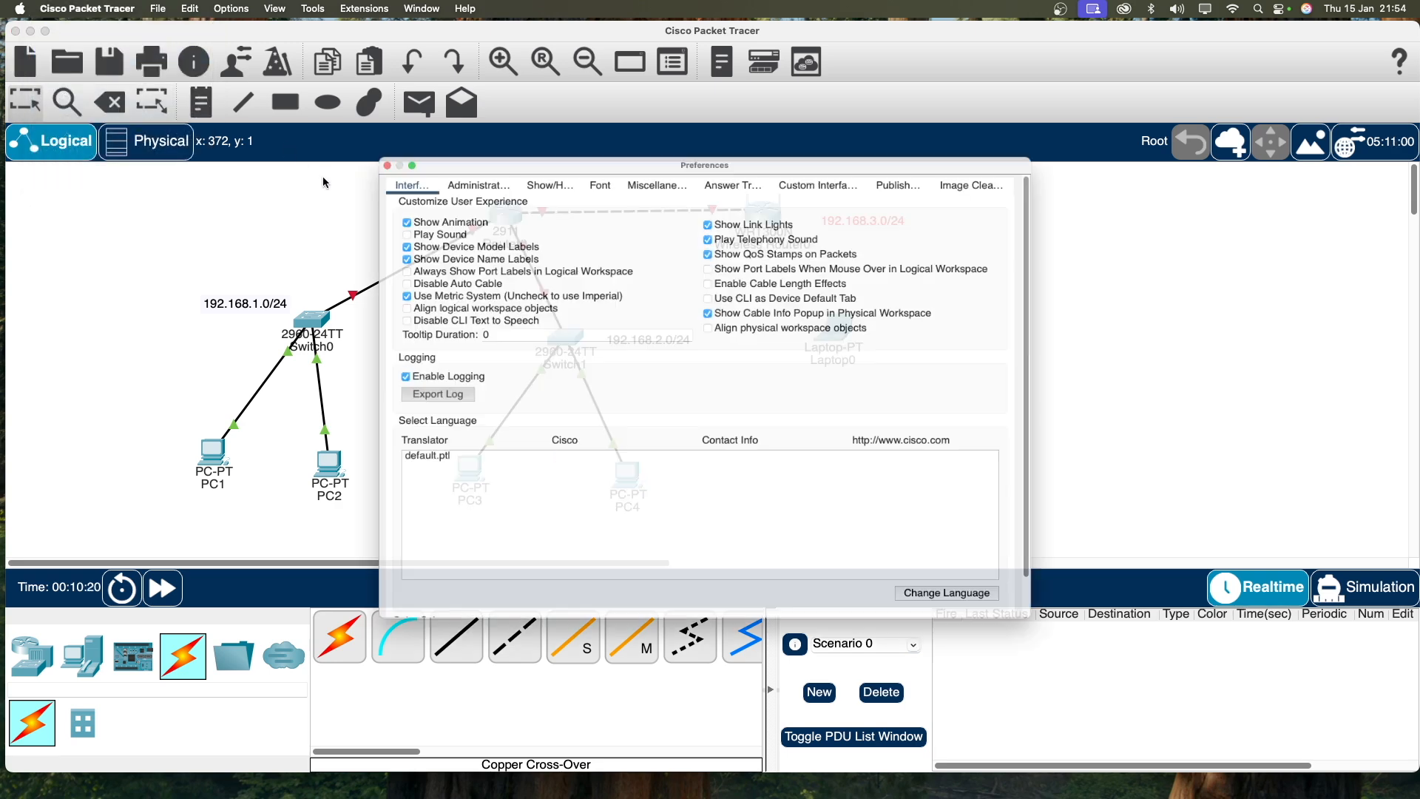
left_click(376, 253)
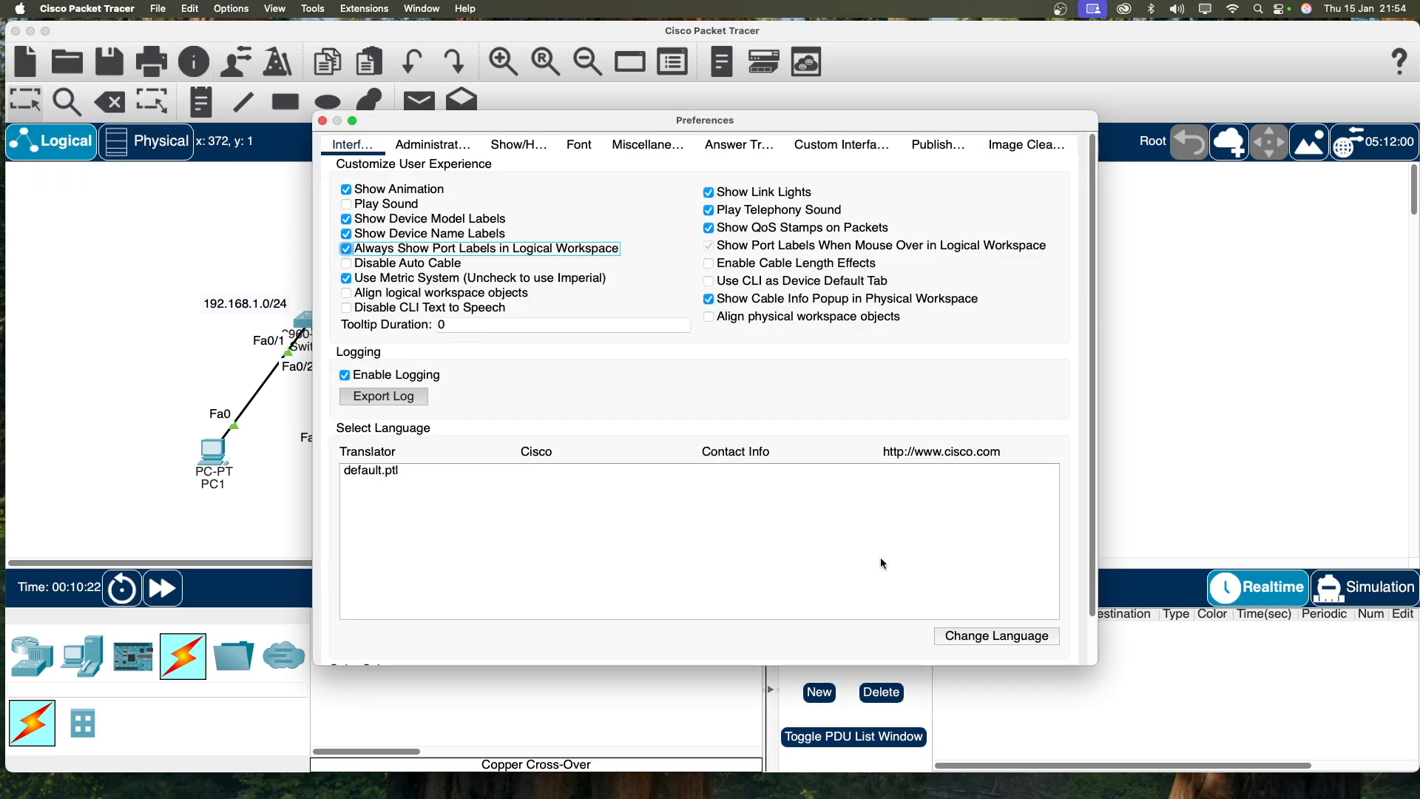
left_click(324, 122)
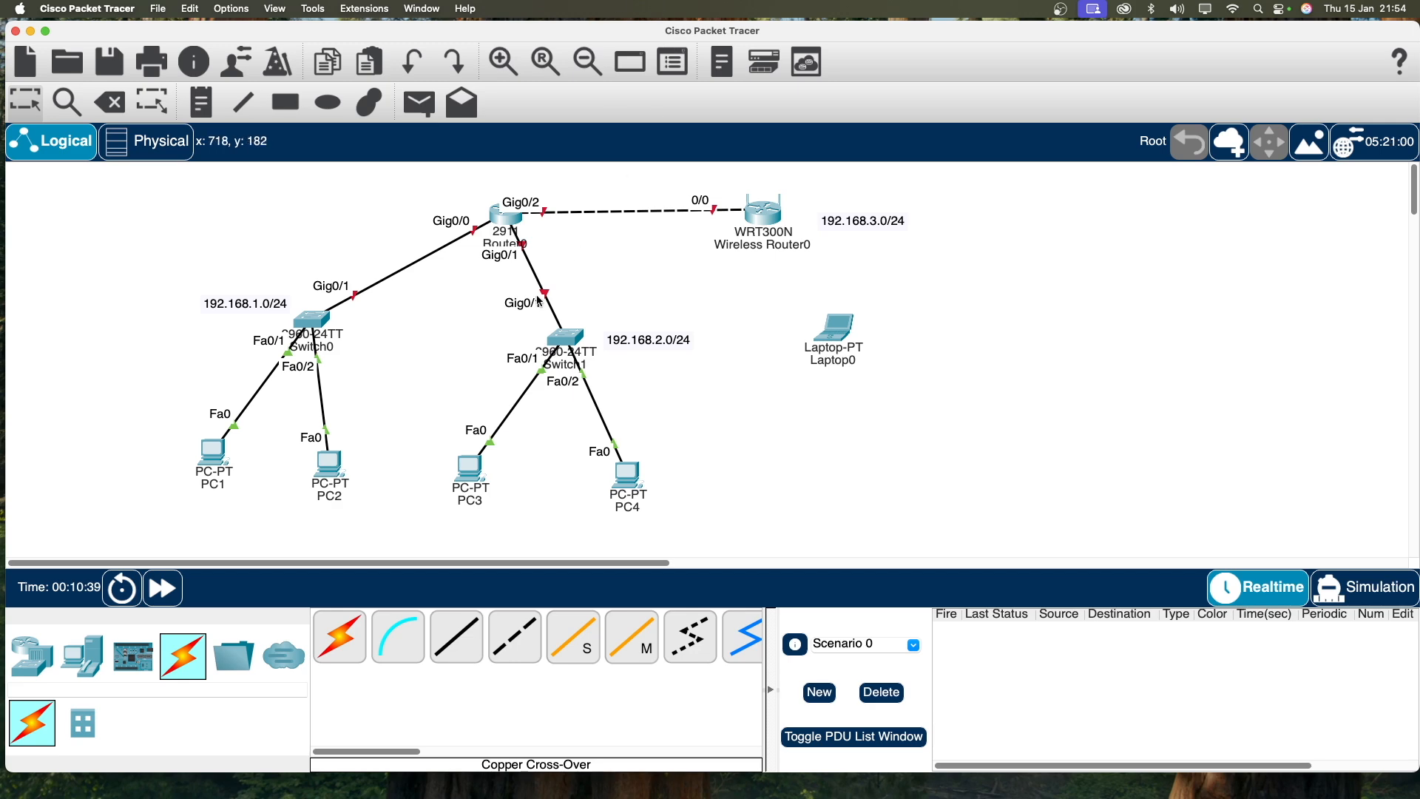
Step: Enter global configuration on Router0's CLI (en, conf t) and move the 192.168.1.0/24 note near Gig0/0
left_click(507, 225)
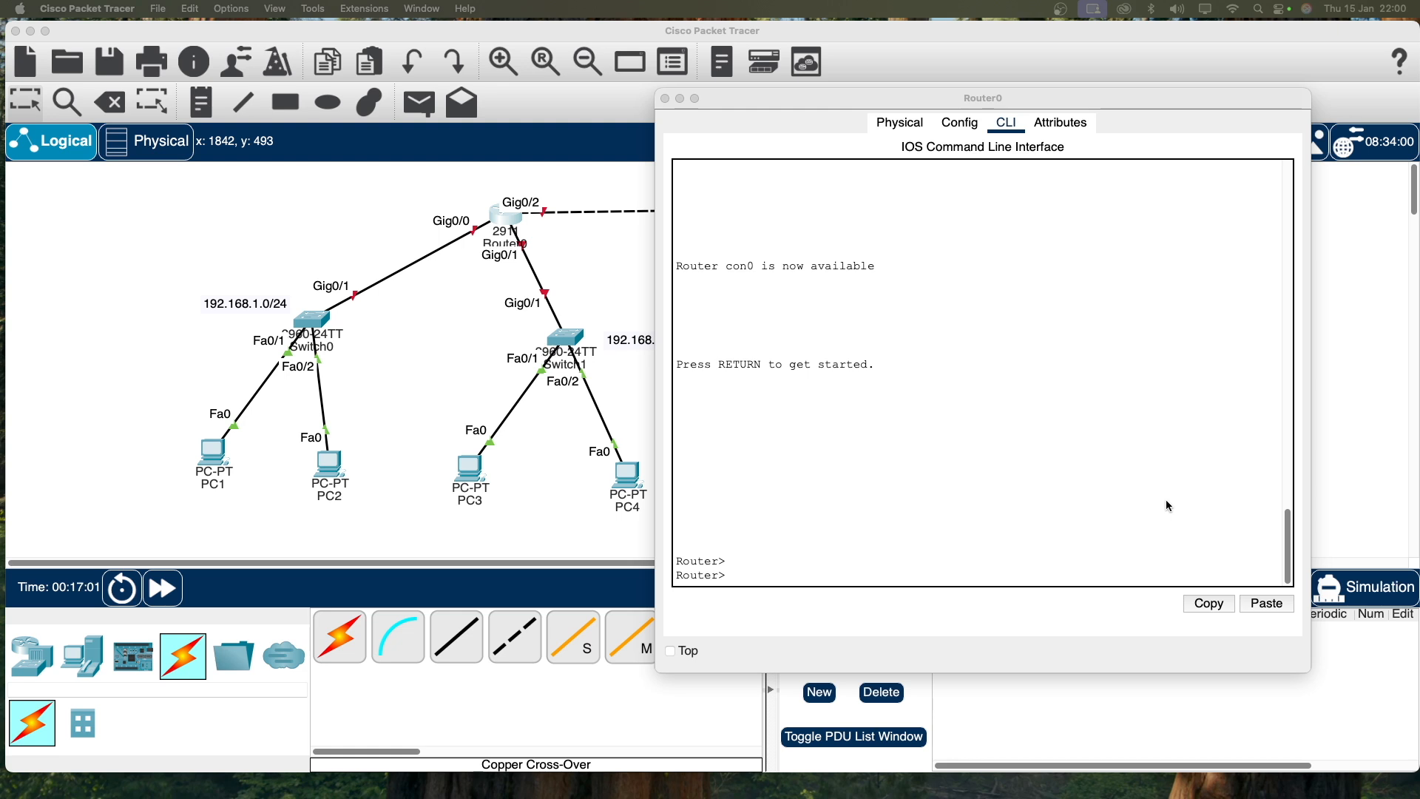
left_click(869, 569)
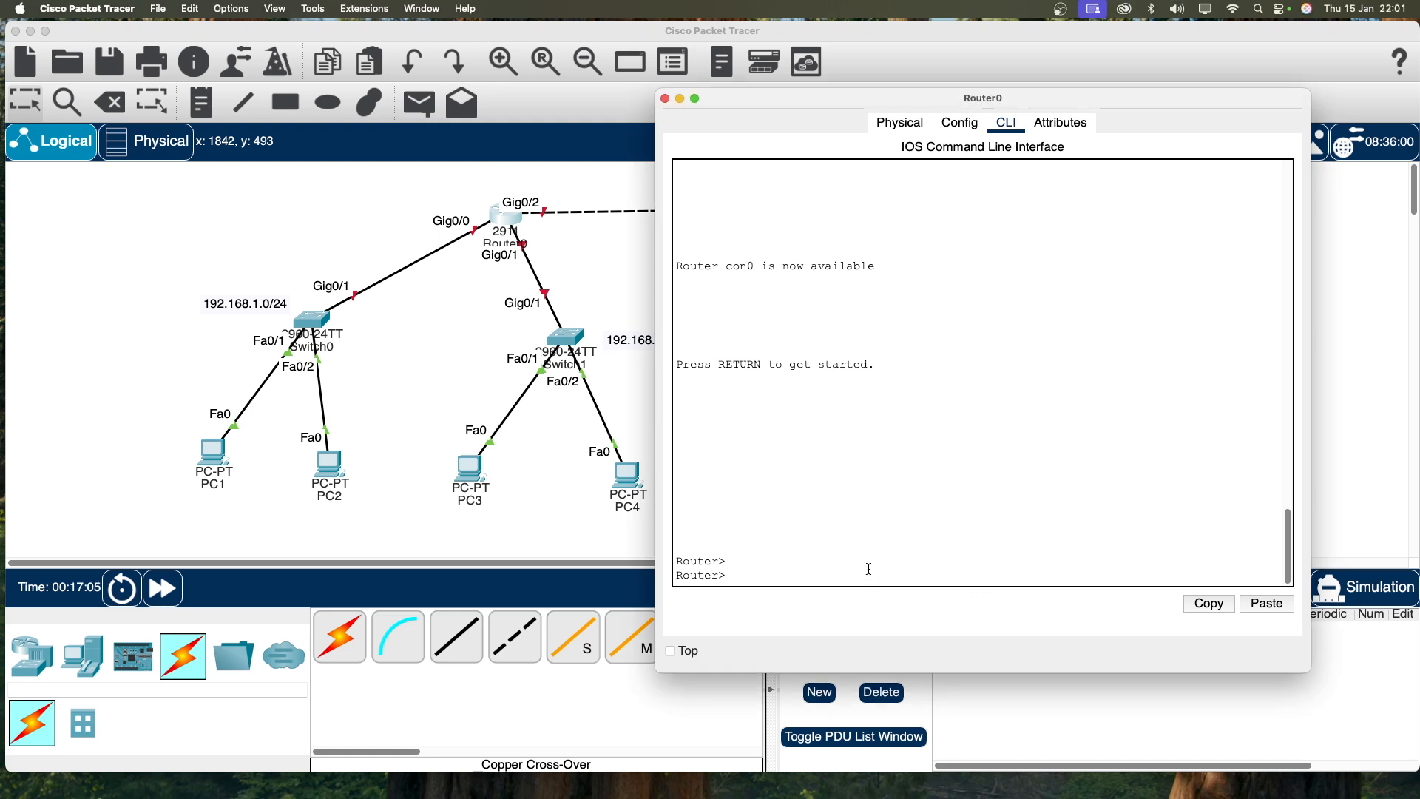
type("en")
key("Return")
type("conf t")
key("Return")
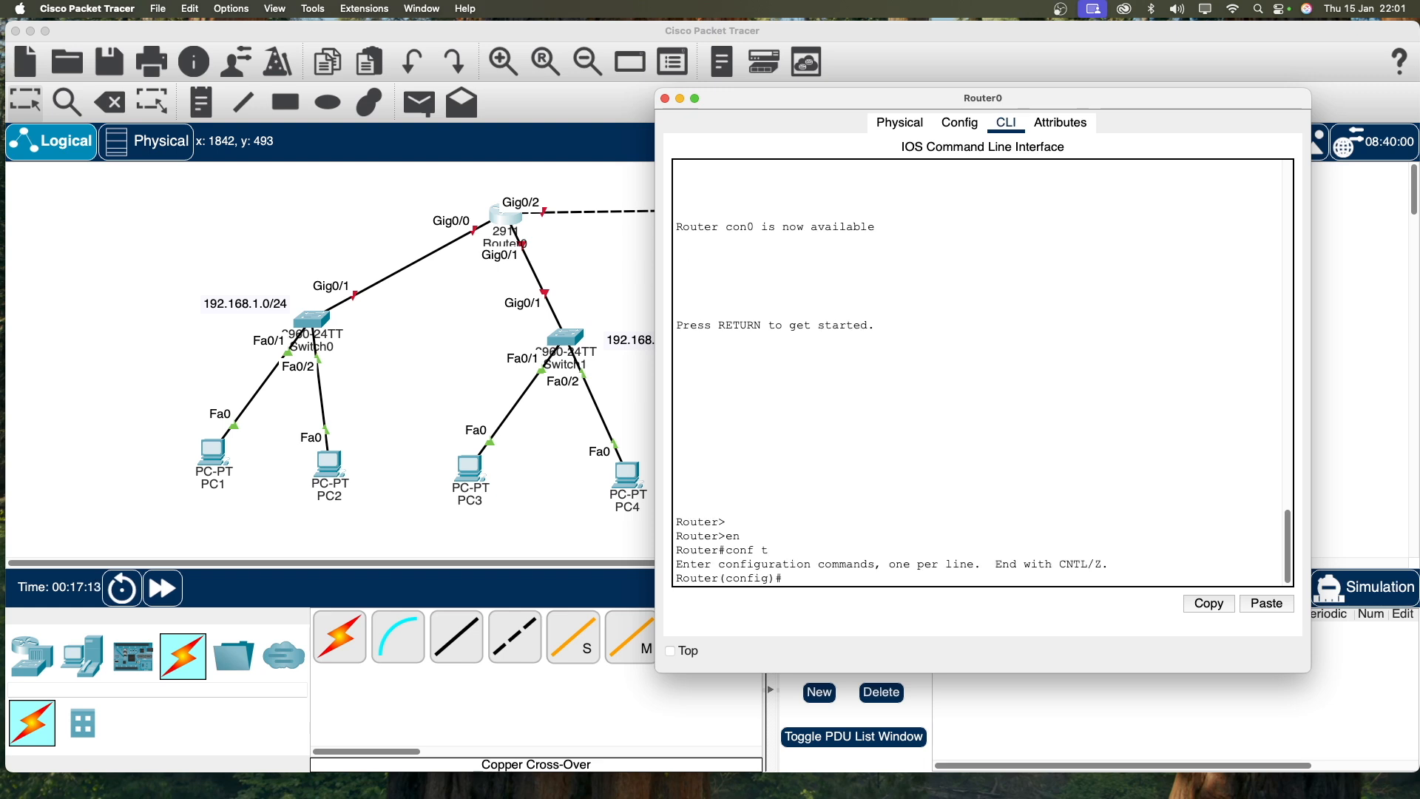
type("int")
left_click_drag(255, 306, 361, 227)
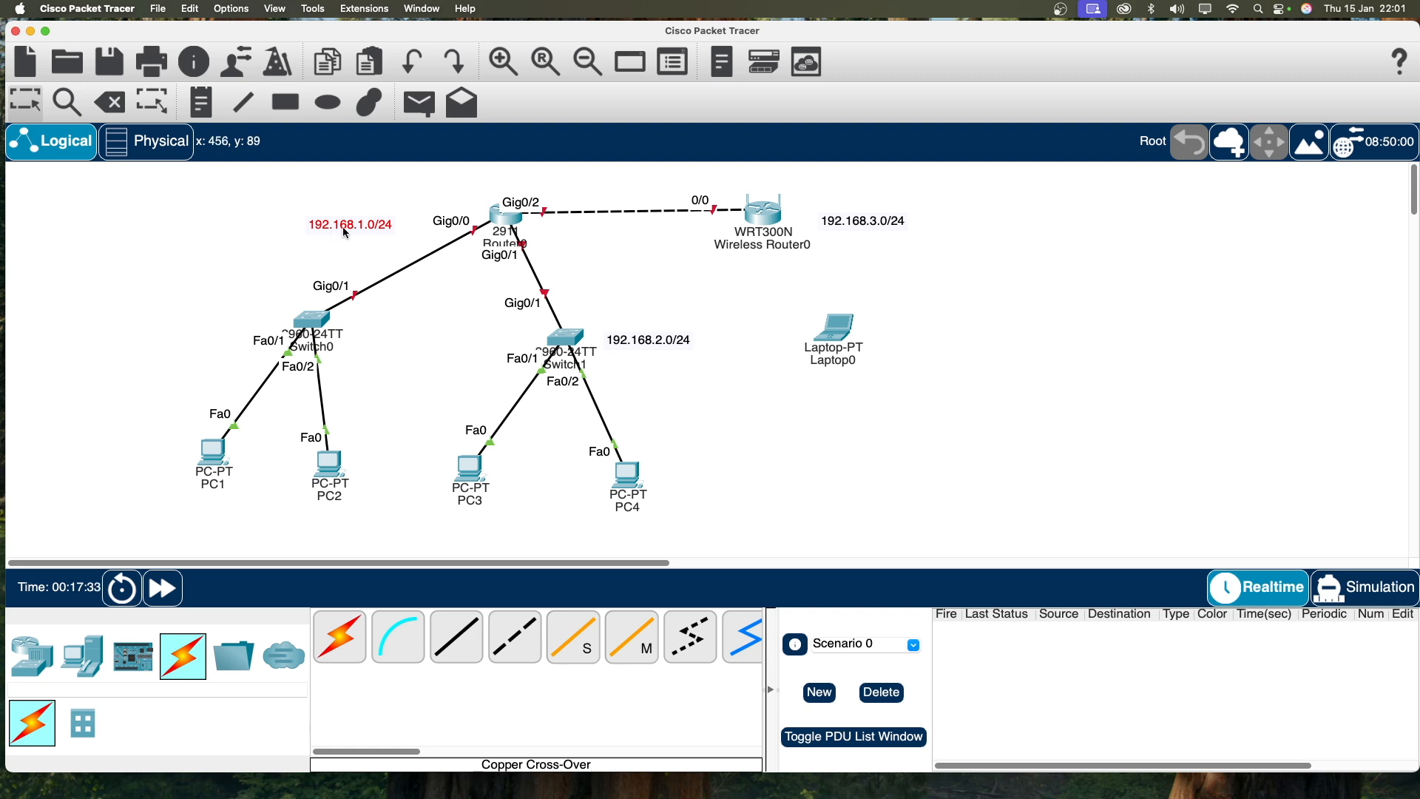
left_click(499, 221)
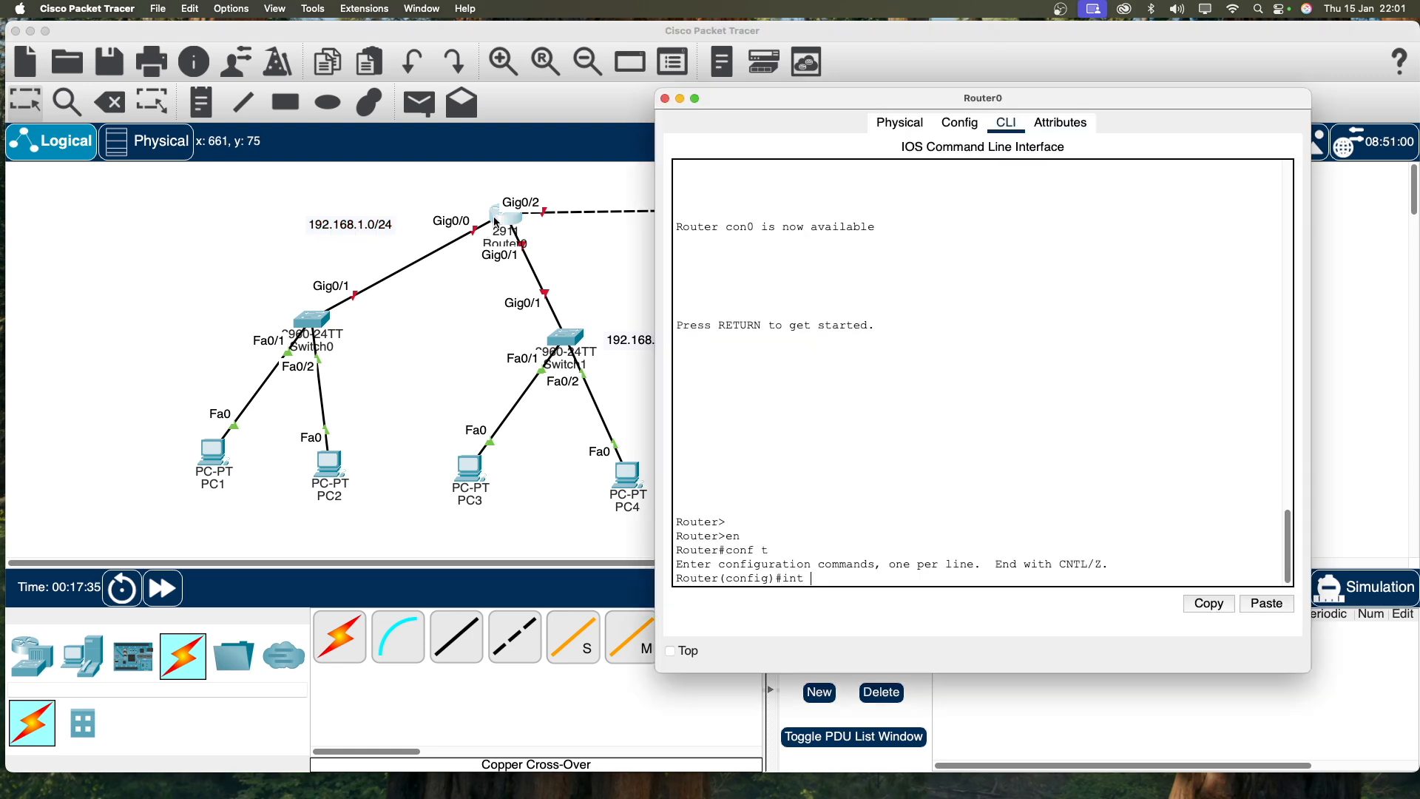
Step: Give GigabitEthernet0/0 address 192.168.1.1 255.255.255.0 and enable it with no shutdown
type("g")
type("0/0")
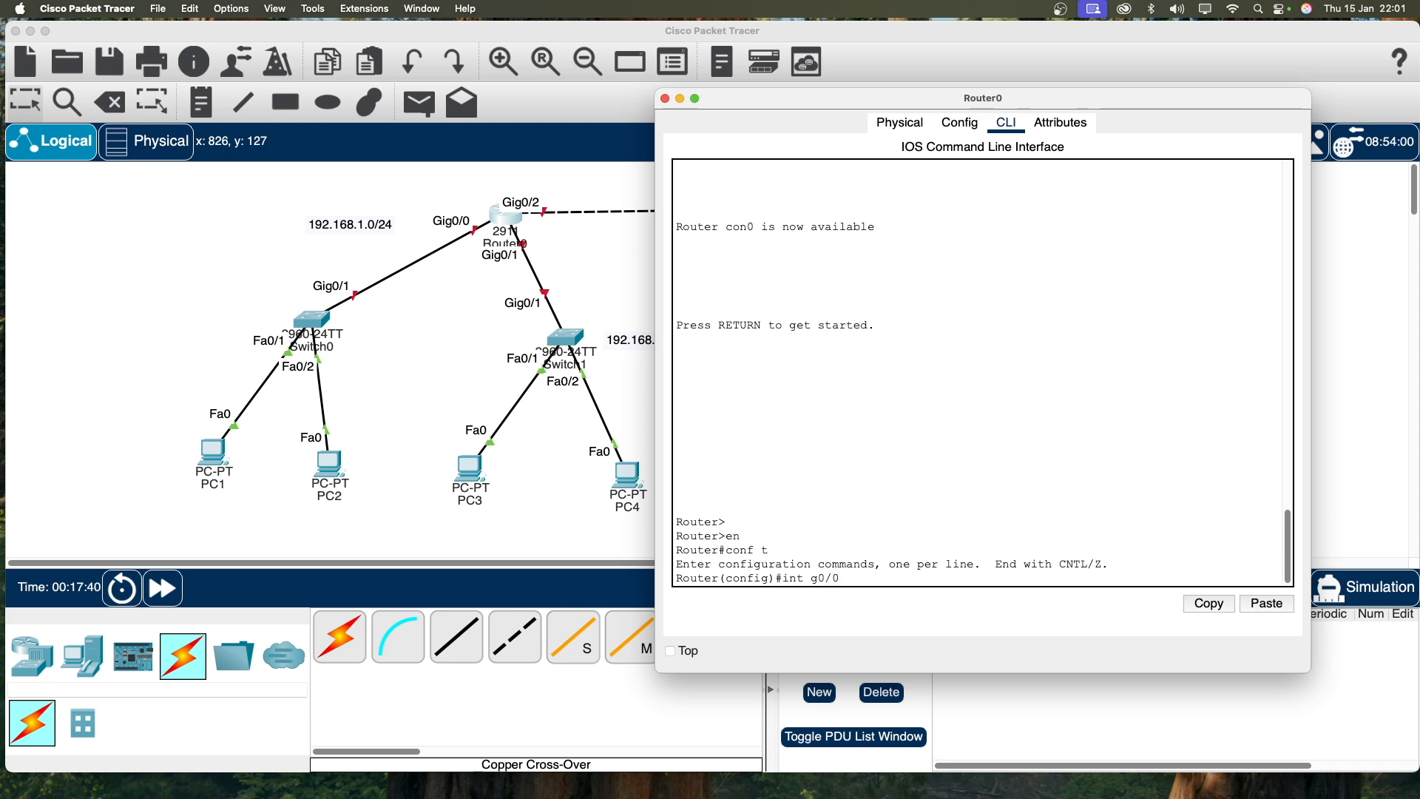
key("Return")
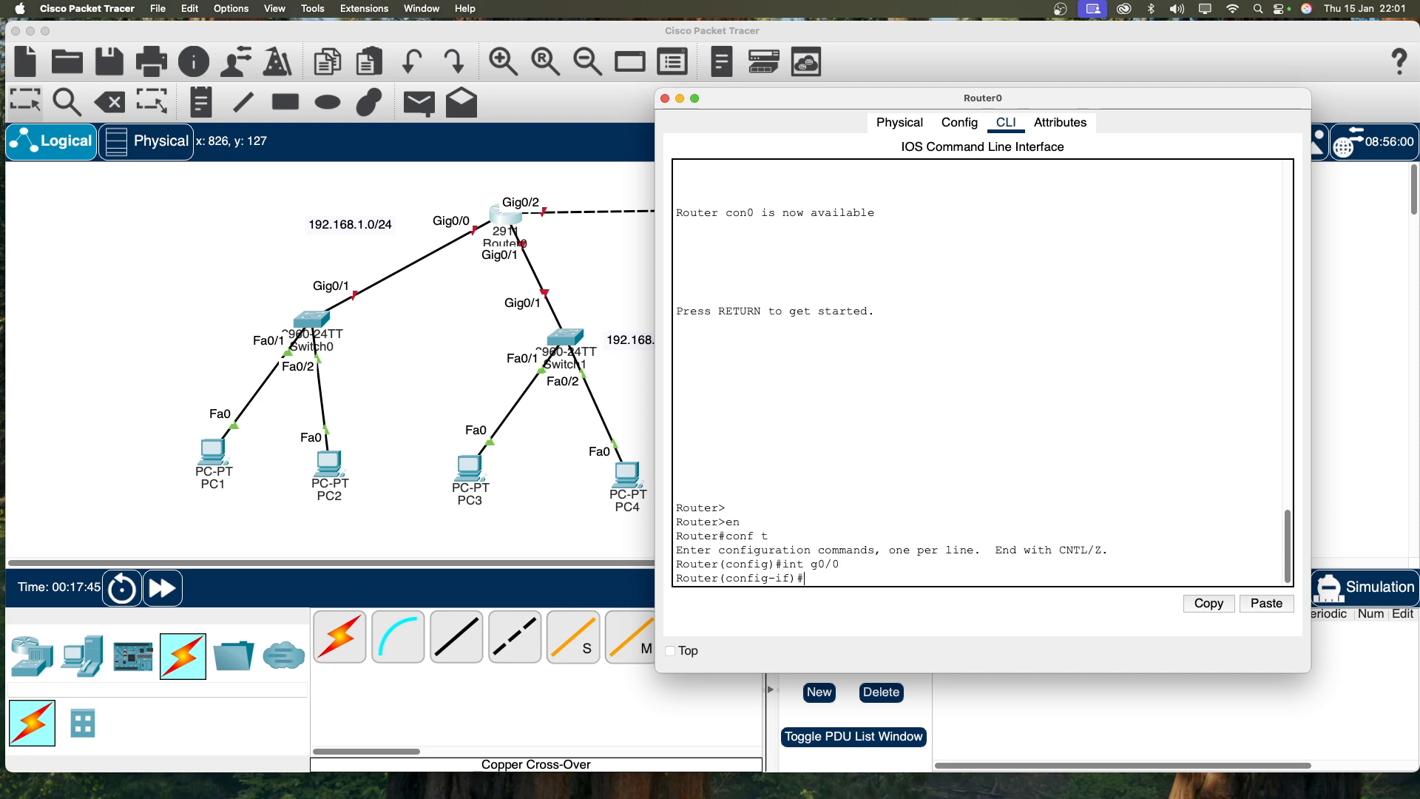
type("ip address 192.168.1.1 255.255.255.0")
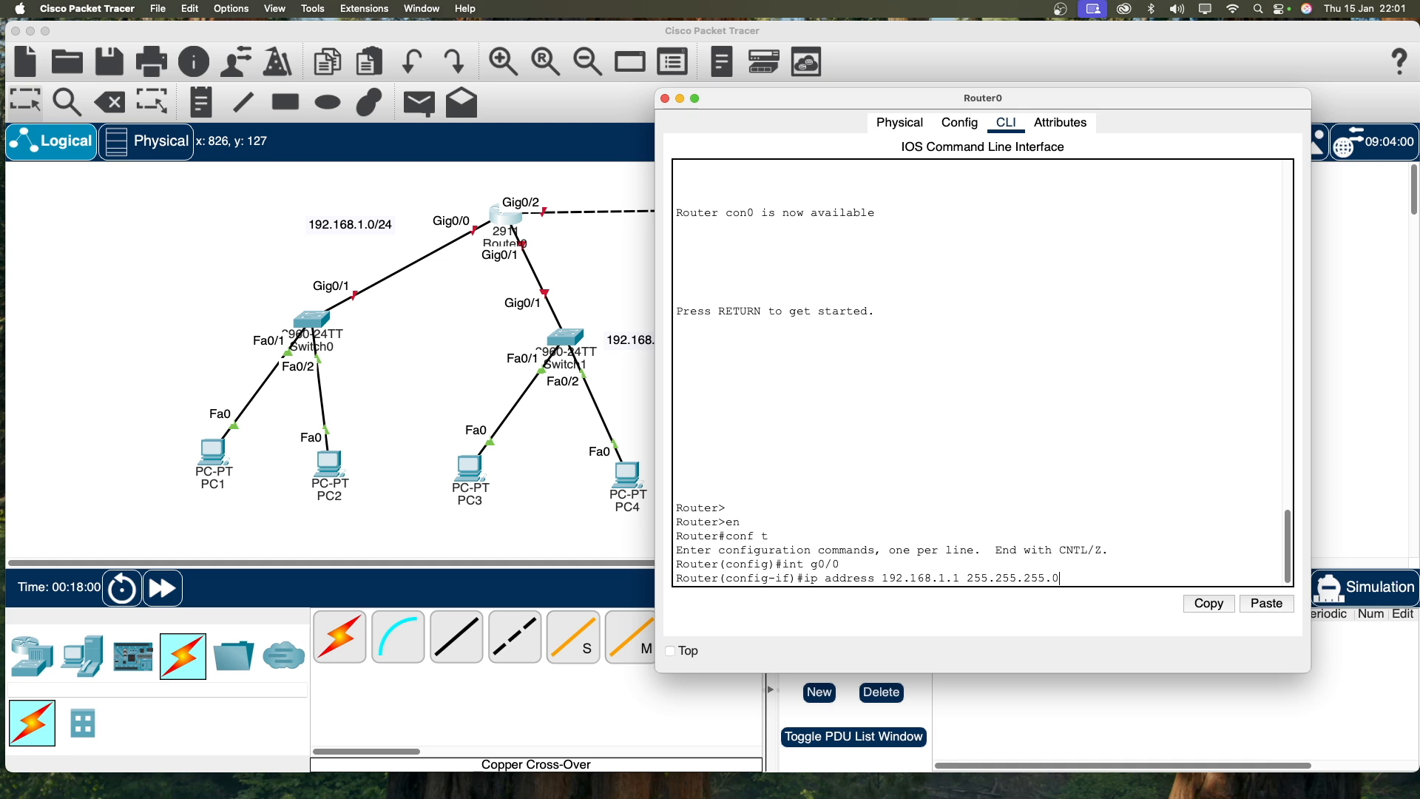
key("Return")
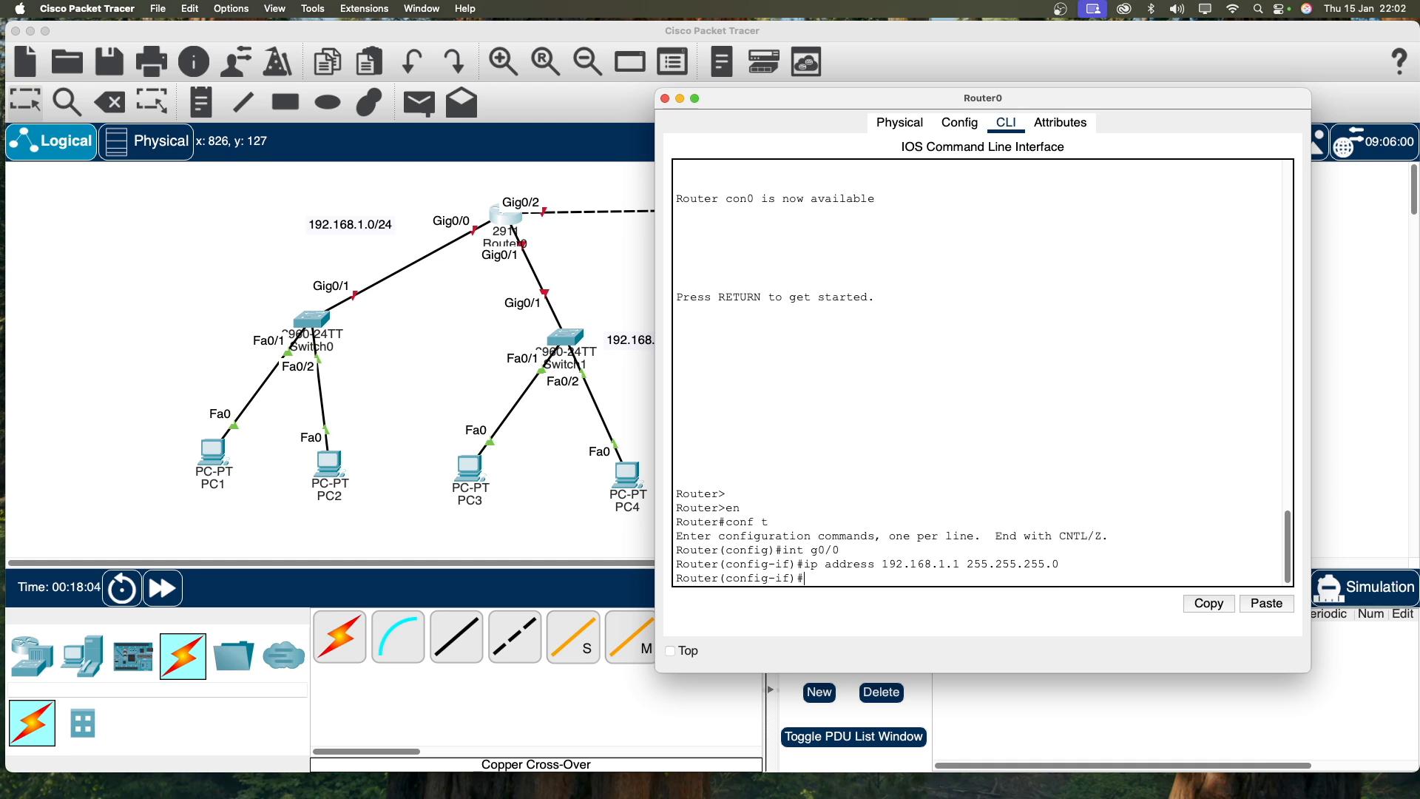
type("n sh")
key("Return")
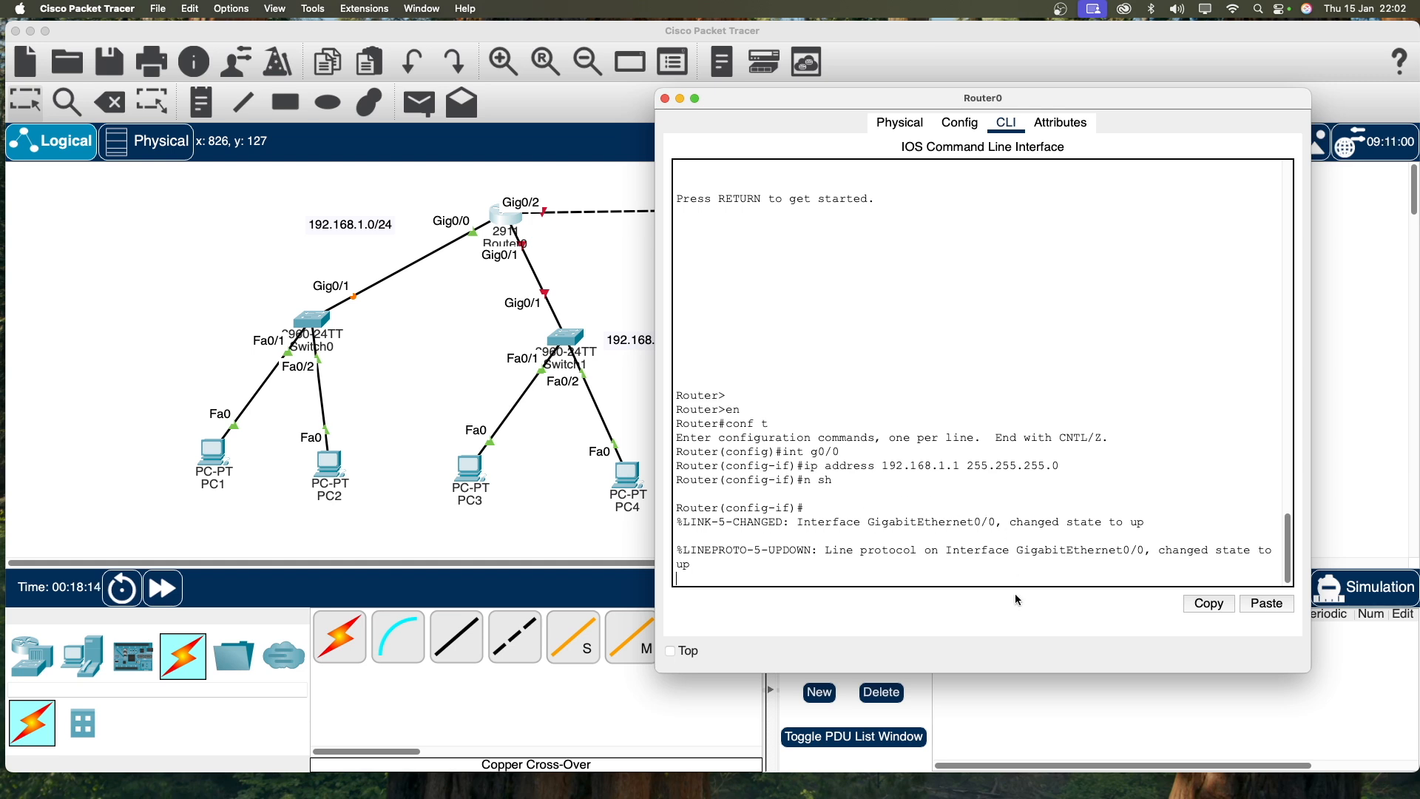
Step: Save the router configuration with 'do wr' and exit interface mode
key("Return")
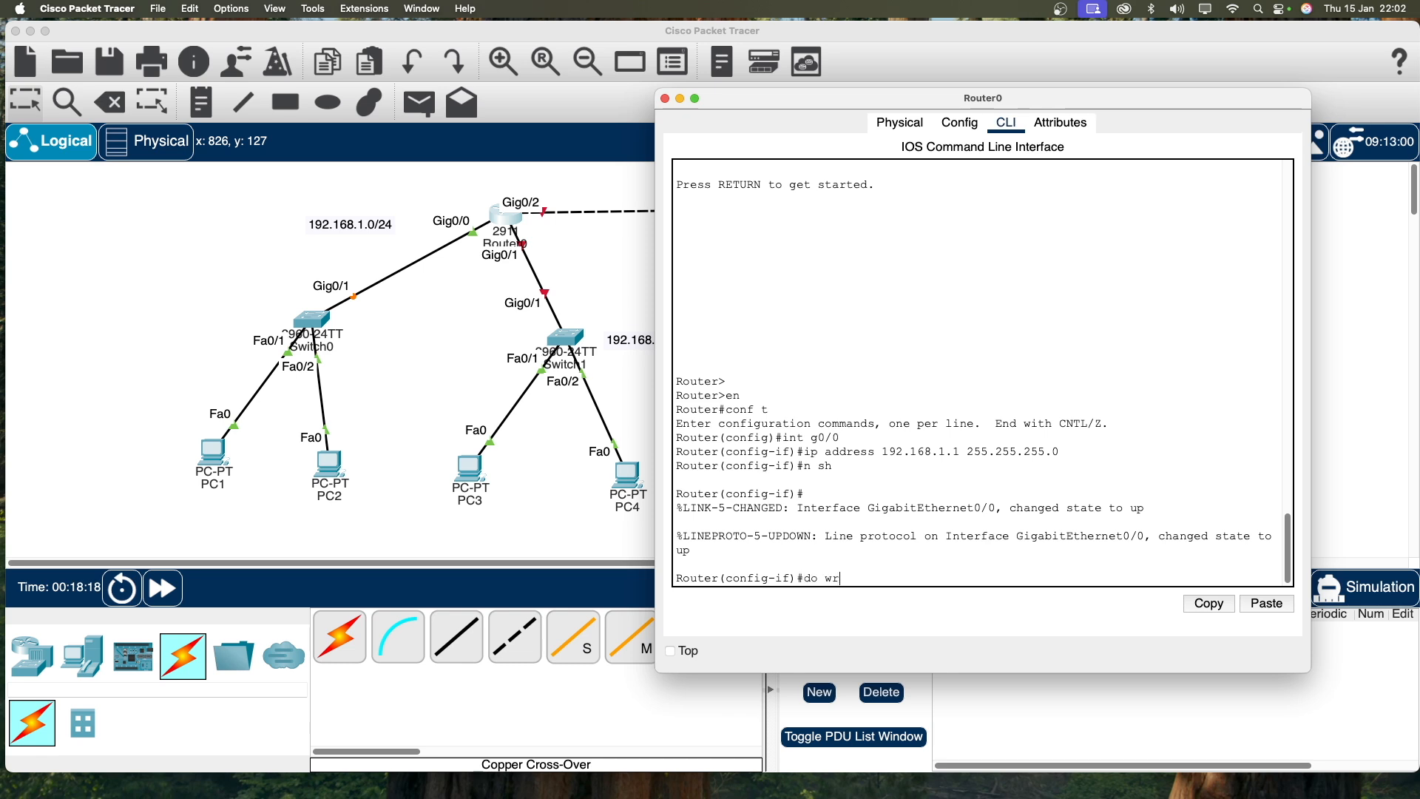
type("do wr")
key("Return")
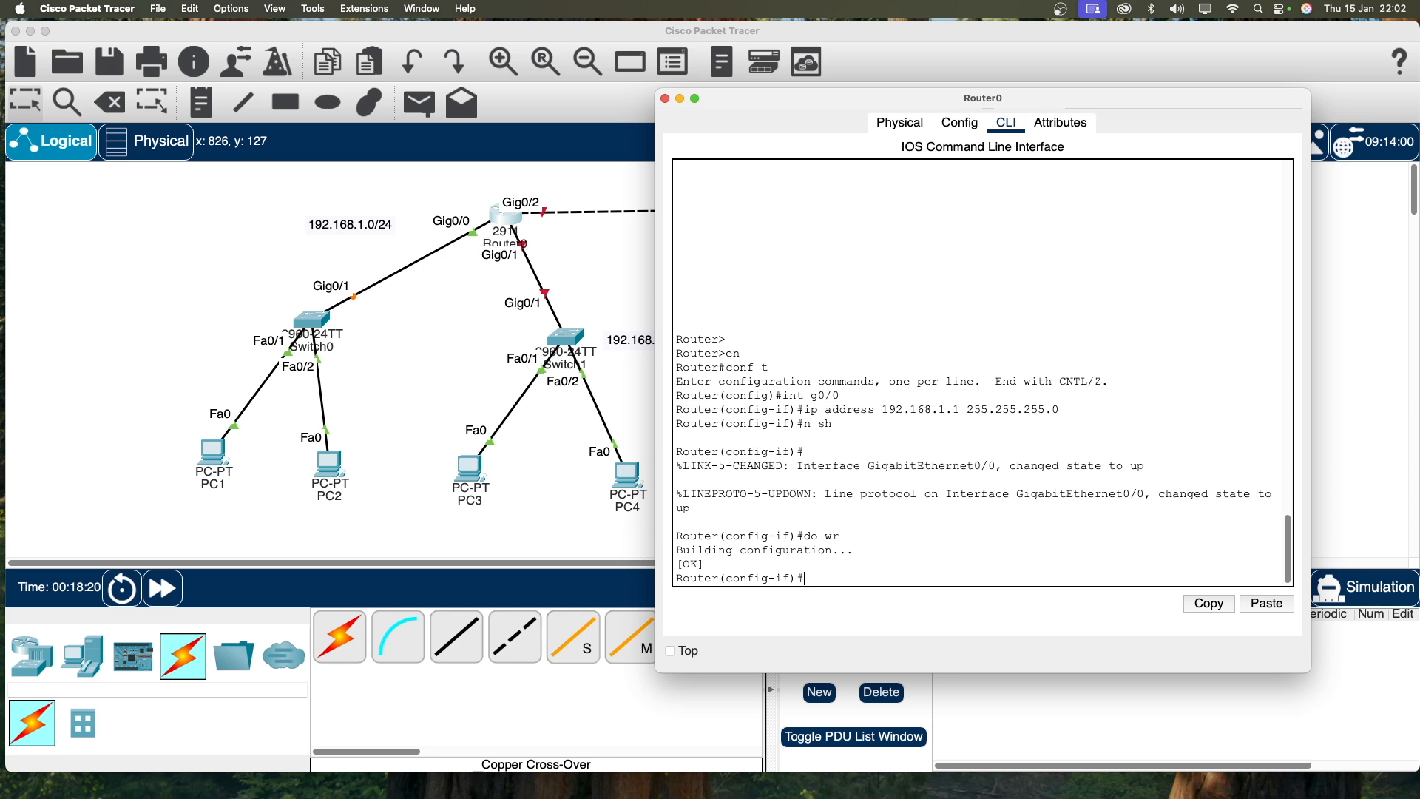
key("Return")
type("exit")
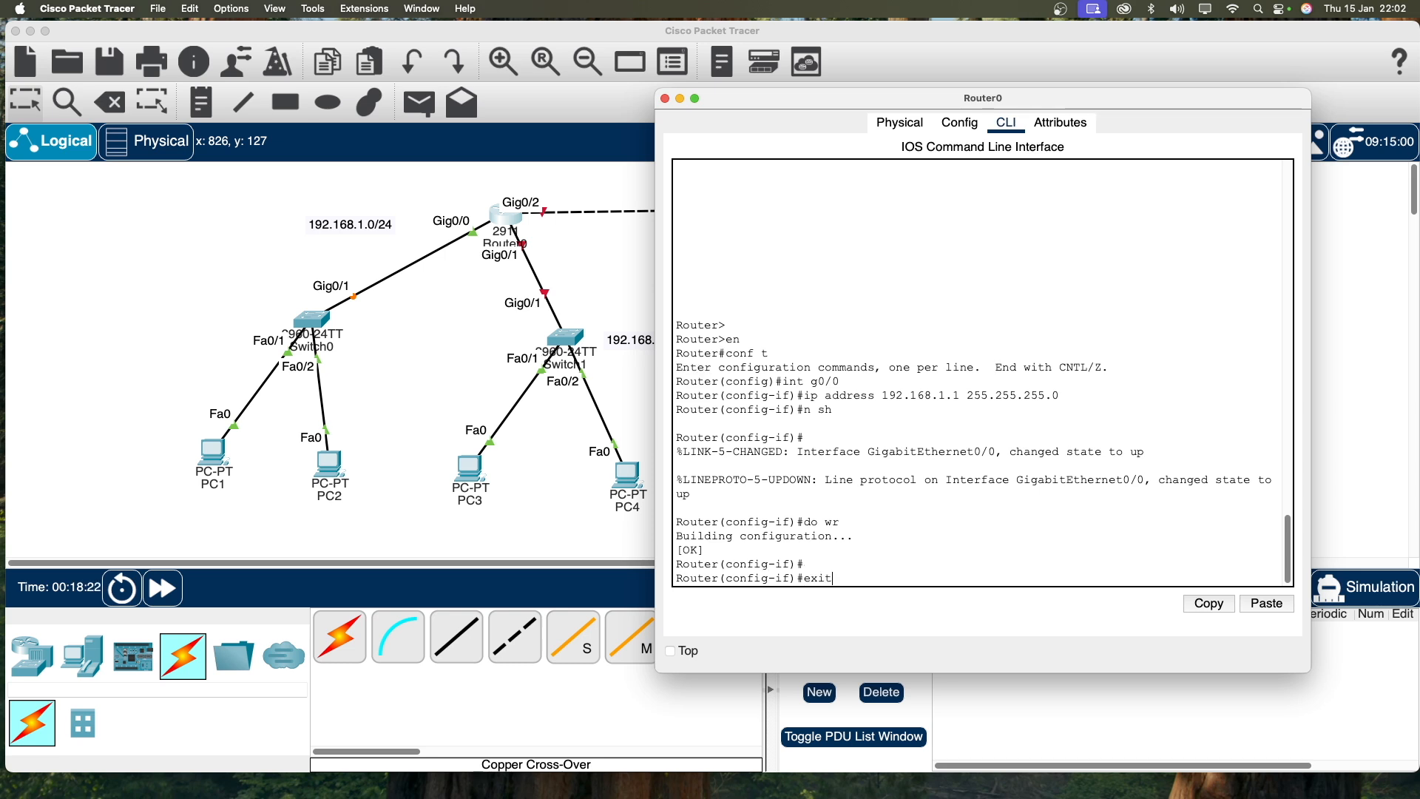
key("Return")
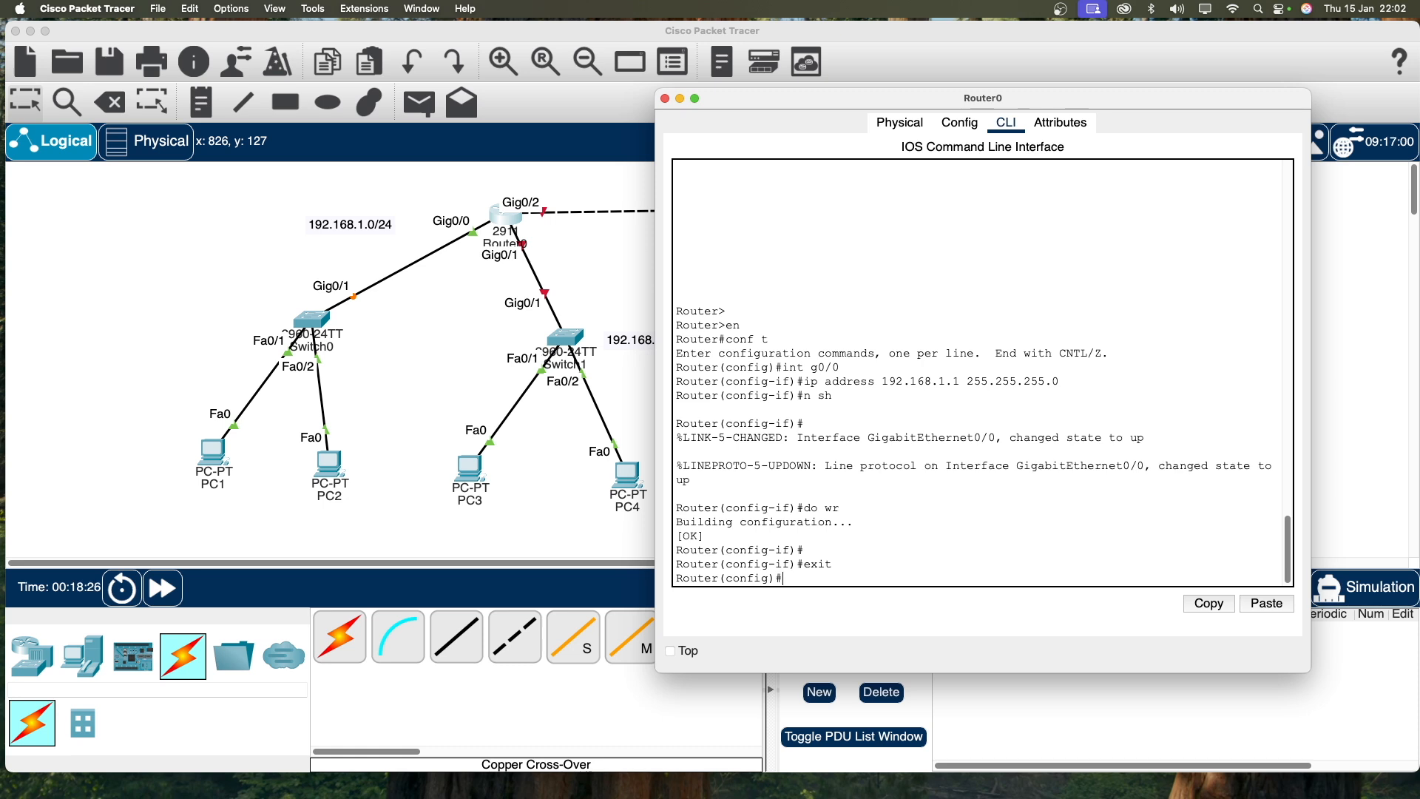
Step: Assign 192.168.2.1 255.255.255.0 to Router0's GigabitEthernet0/1
type("in")
type("t 0/")
type("g")
type("0/")
type("1")
key("Return")
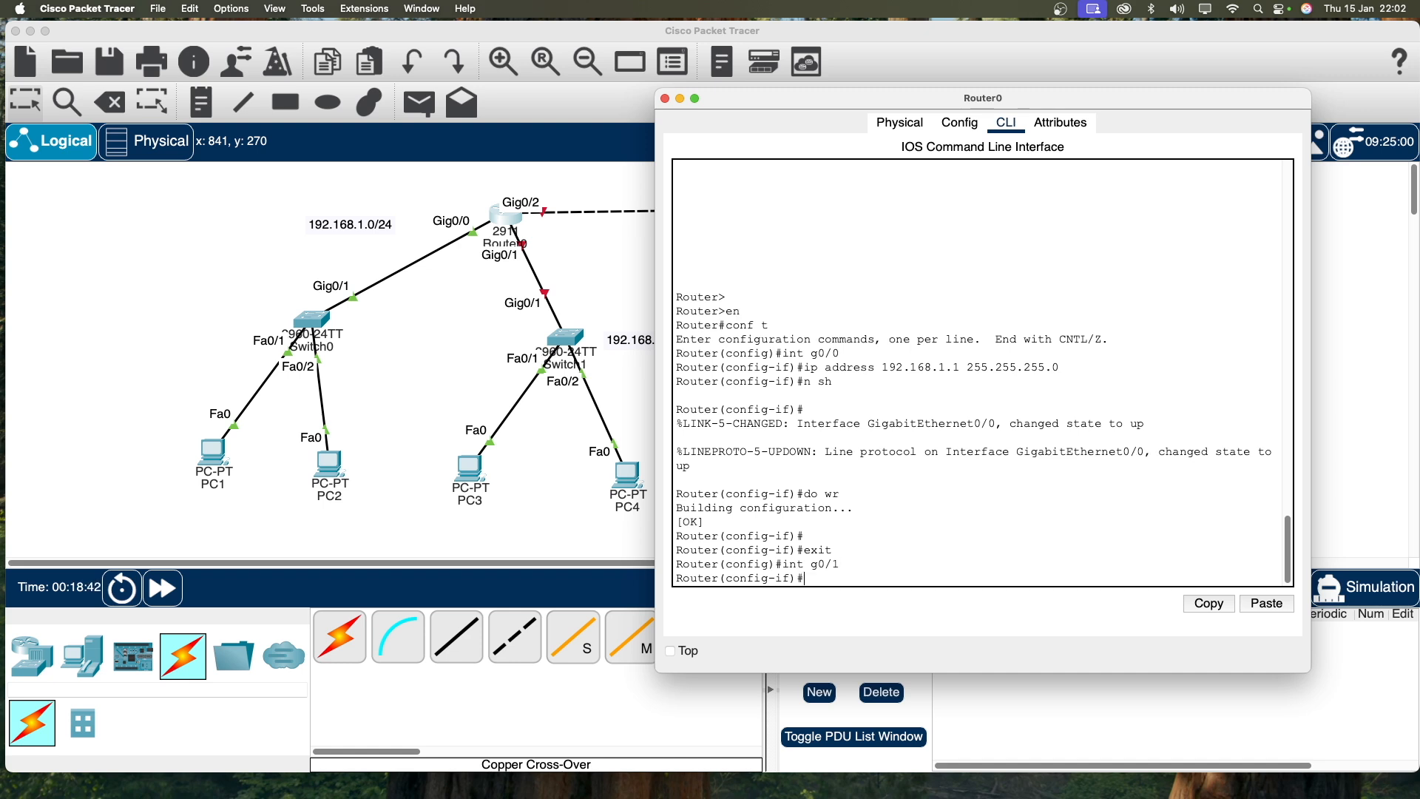
type("ip address 192.168.")
left_click_drag(816, 99, 891, 88)
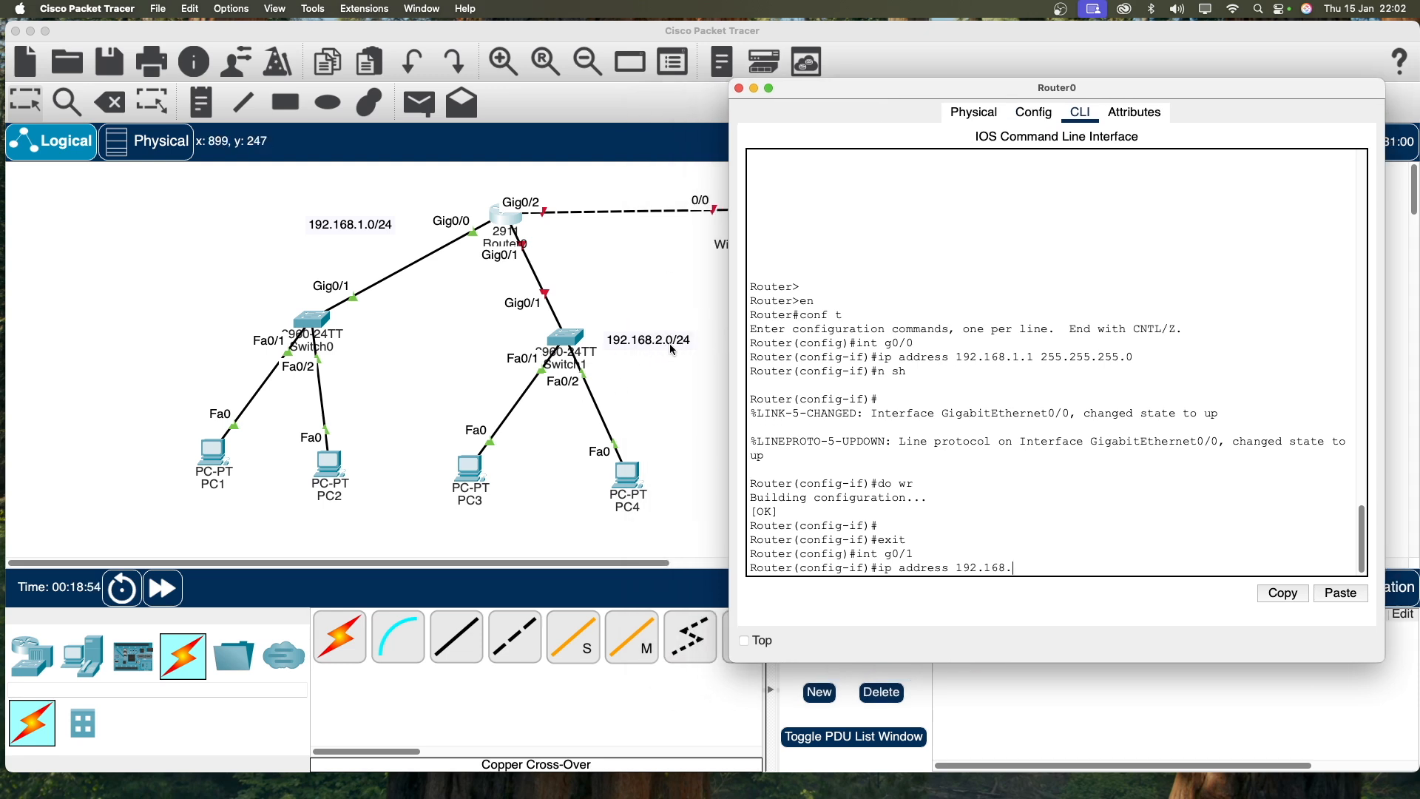
type("2.1")
type(" 255.255.255.25")
key("BackSpace")
key("BackSpace")
key("Return")
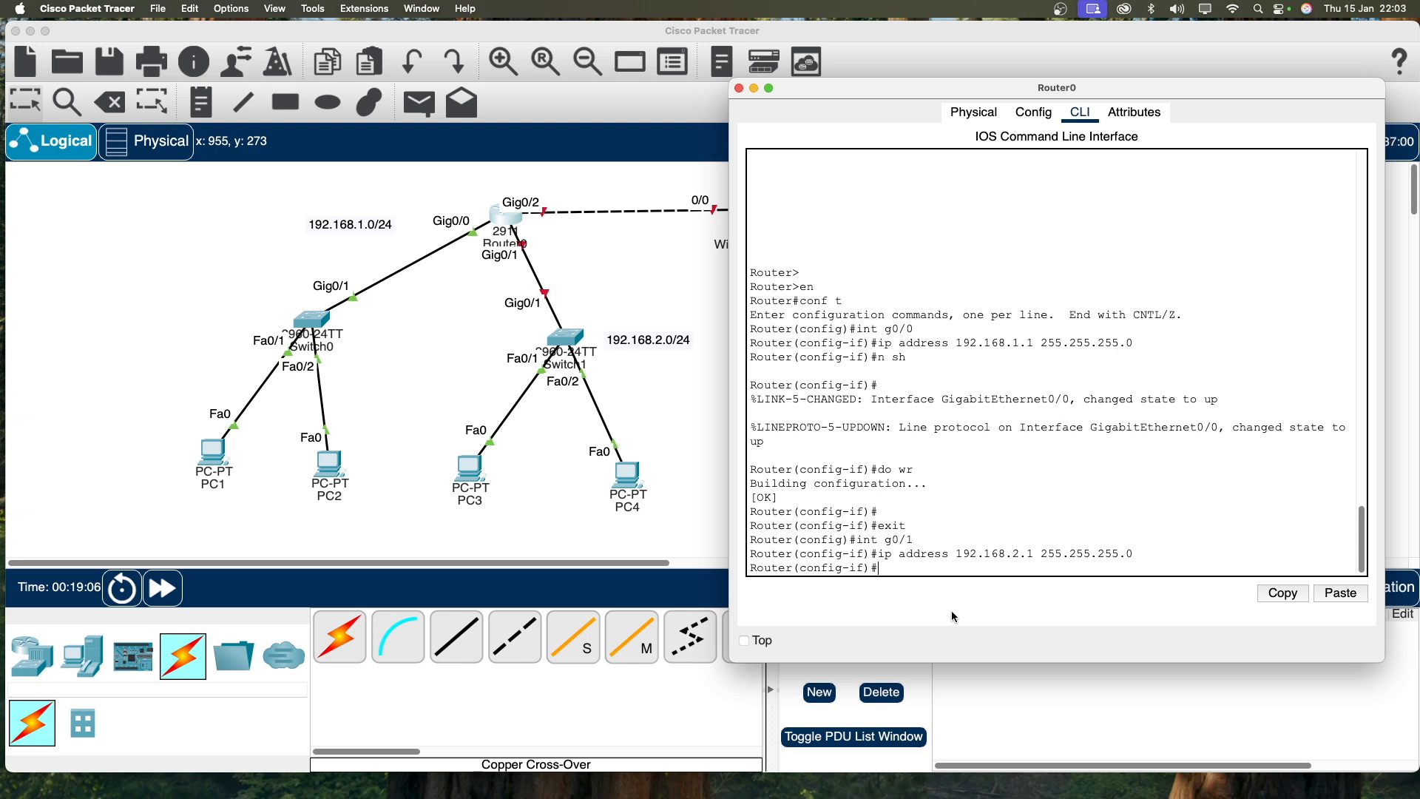
Step: Enable GigabitEthernet0/1 with no shutdown, save with do wr, and exit interface mode
type("n sh")
key("Return")
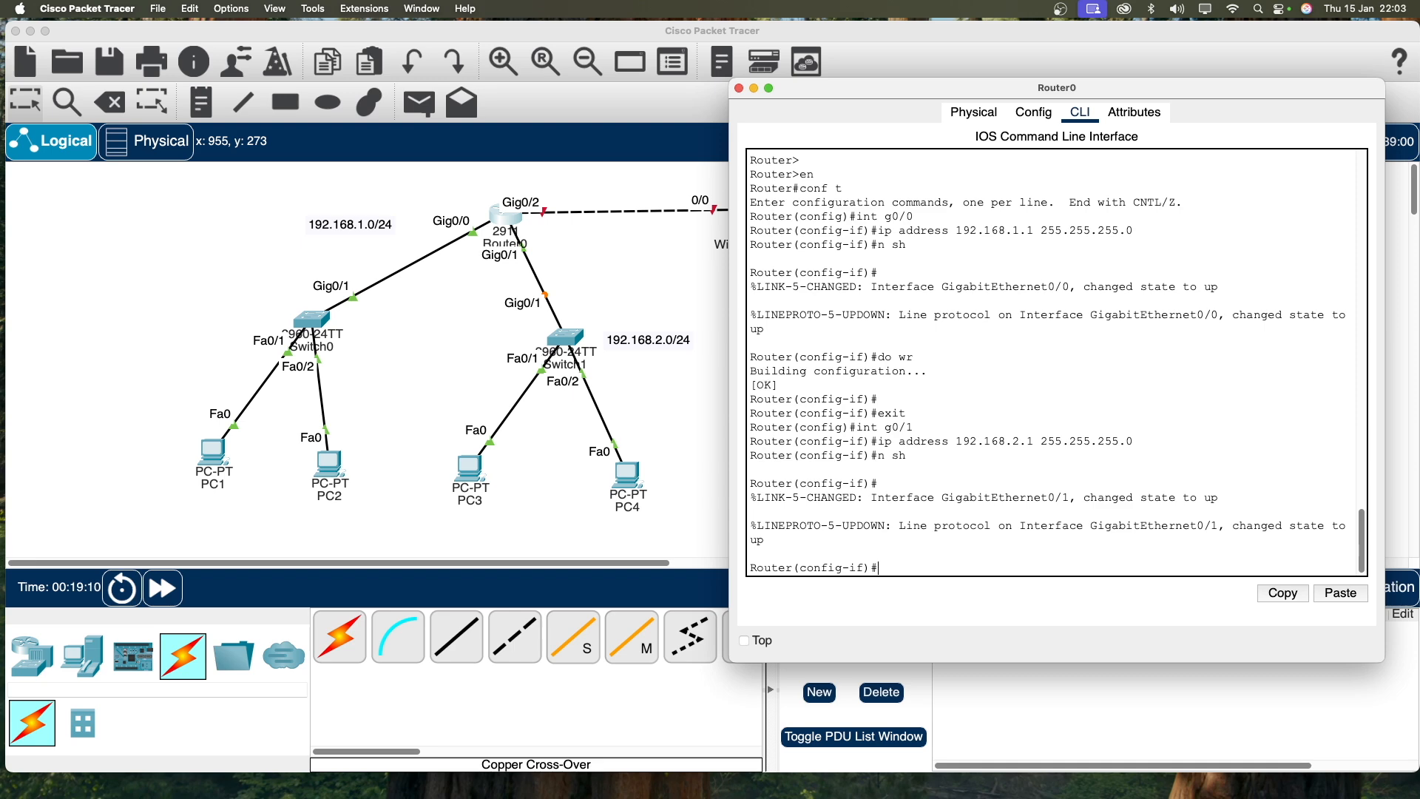
type("do wr")
key("Return")
type("exit")
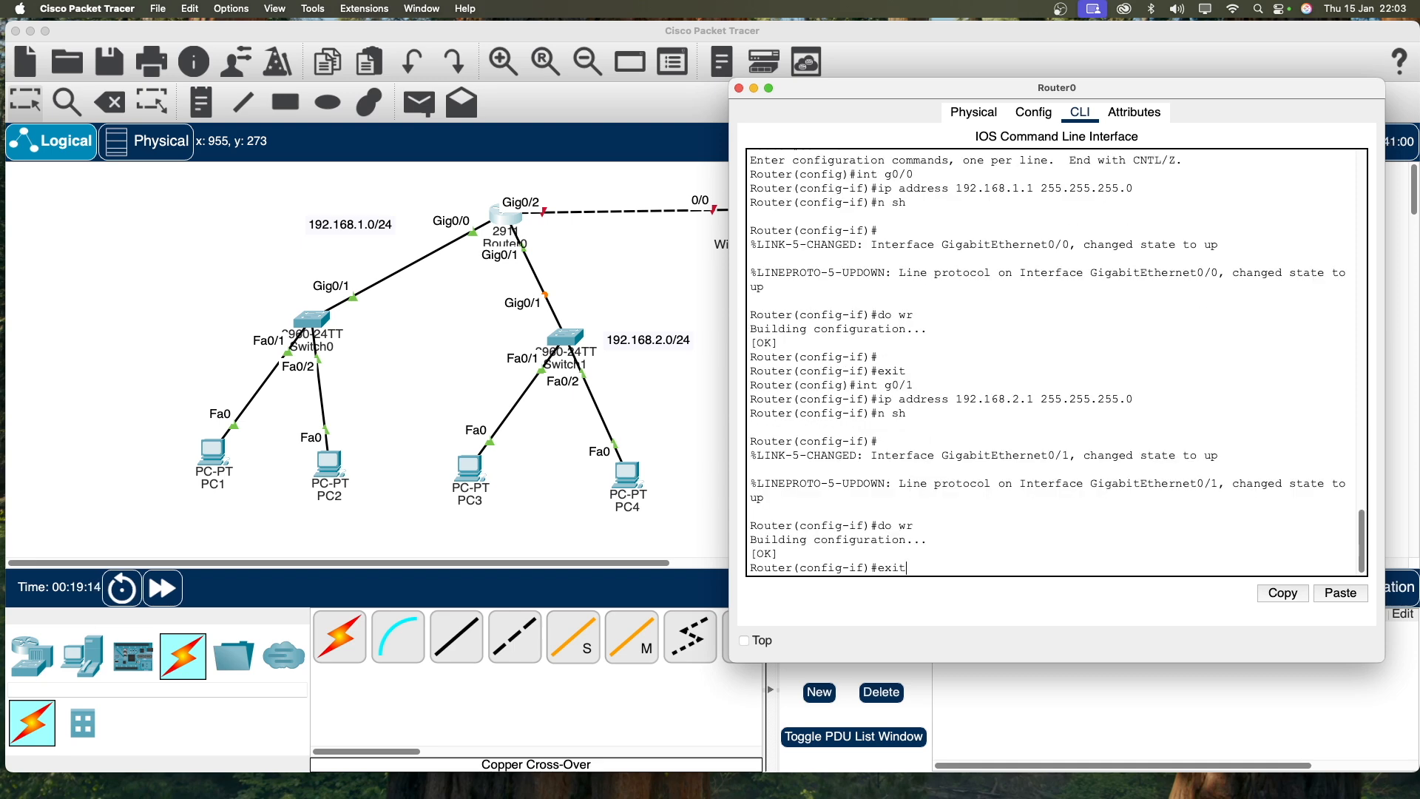
key("Return")
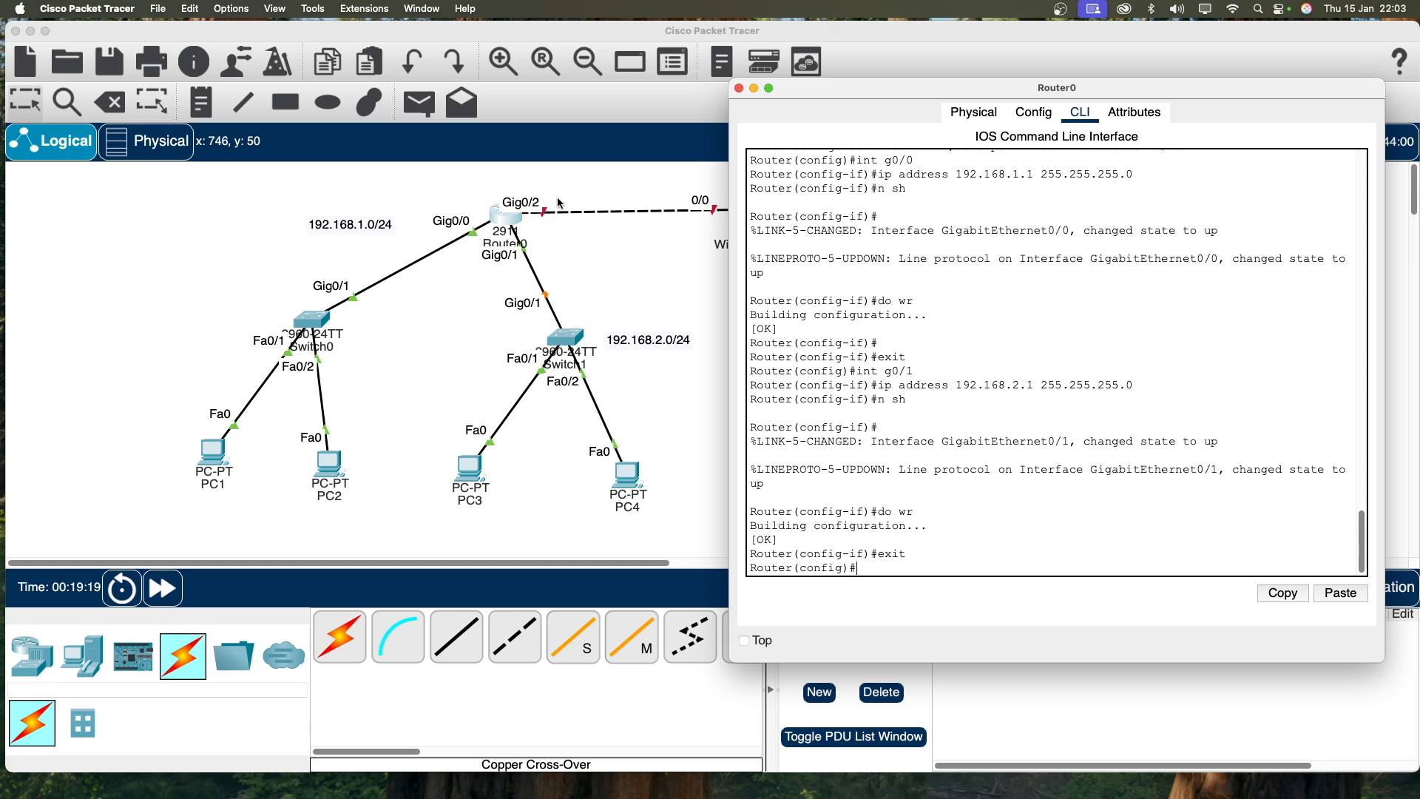
Step: Select GigabitEthernet0/2 and assign it 192.168.3.1 255.255.255.0
type("i")
key("Up")
key("Up")
key("Up")
key("Up")
key("Up")
key("BackSpace")
type("2")
key("Return")
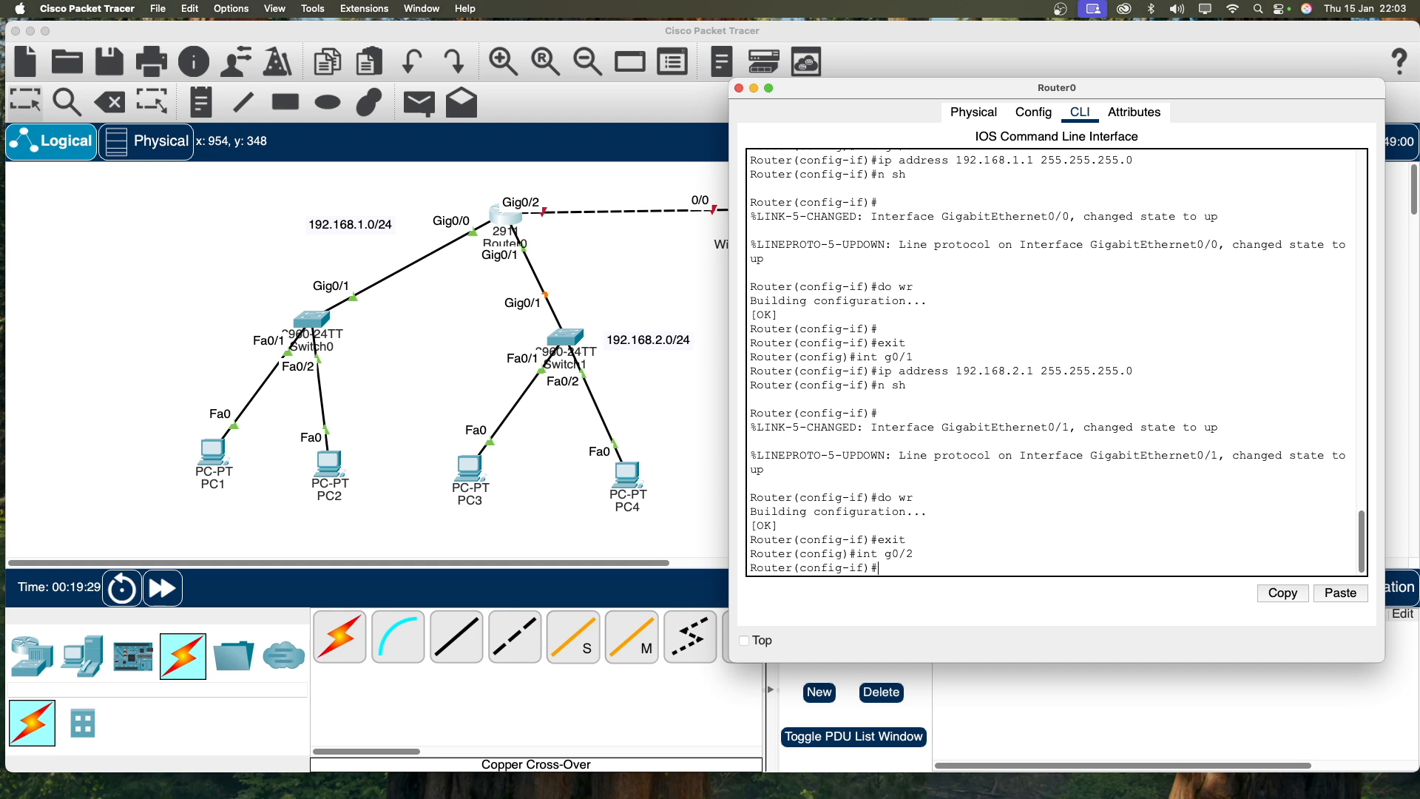
type("ip address 192.168.")
mouse_move(876, 92)
left_mouse_down()
mouse_move(840, 317)
mouse_move(853, 99)
left_mouse_up()
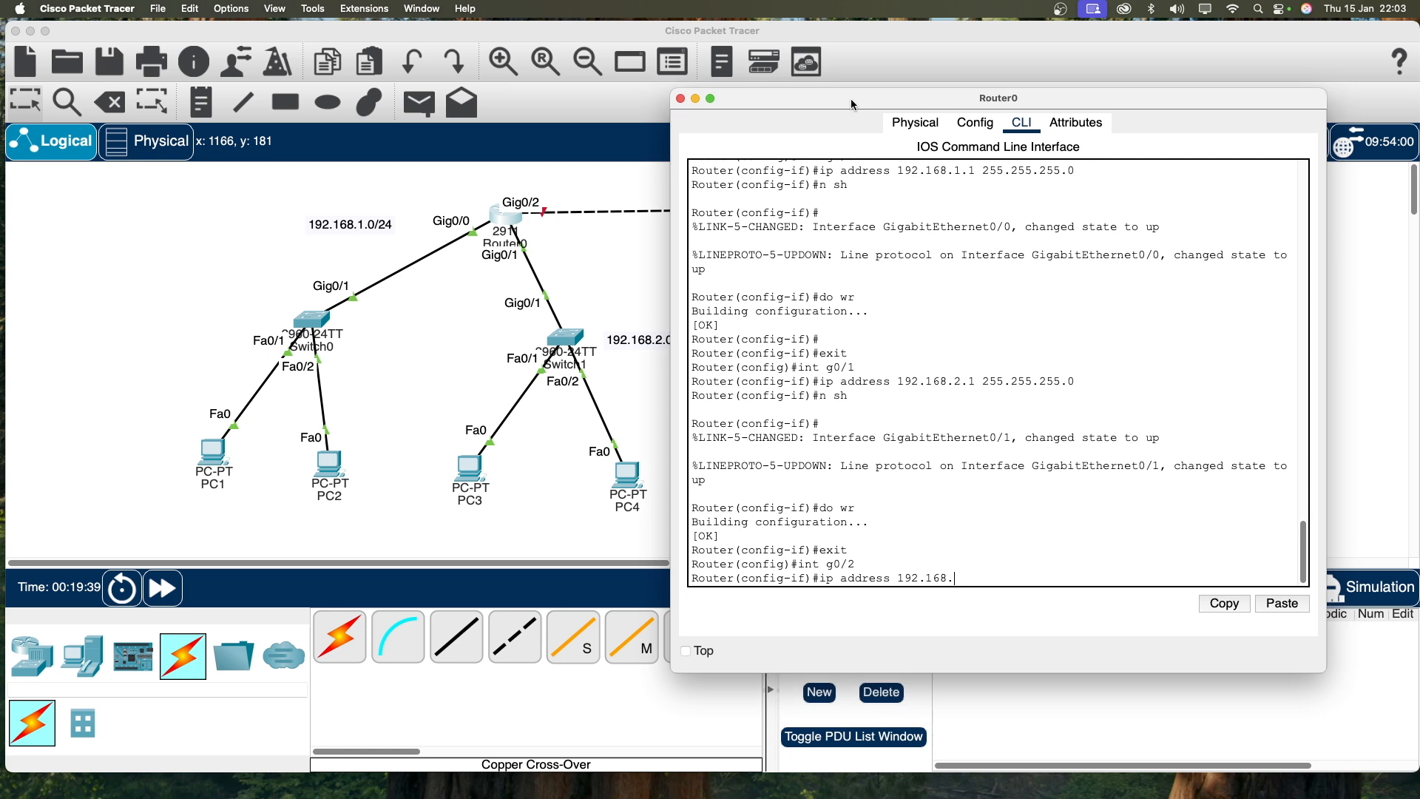
type(".3.1")
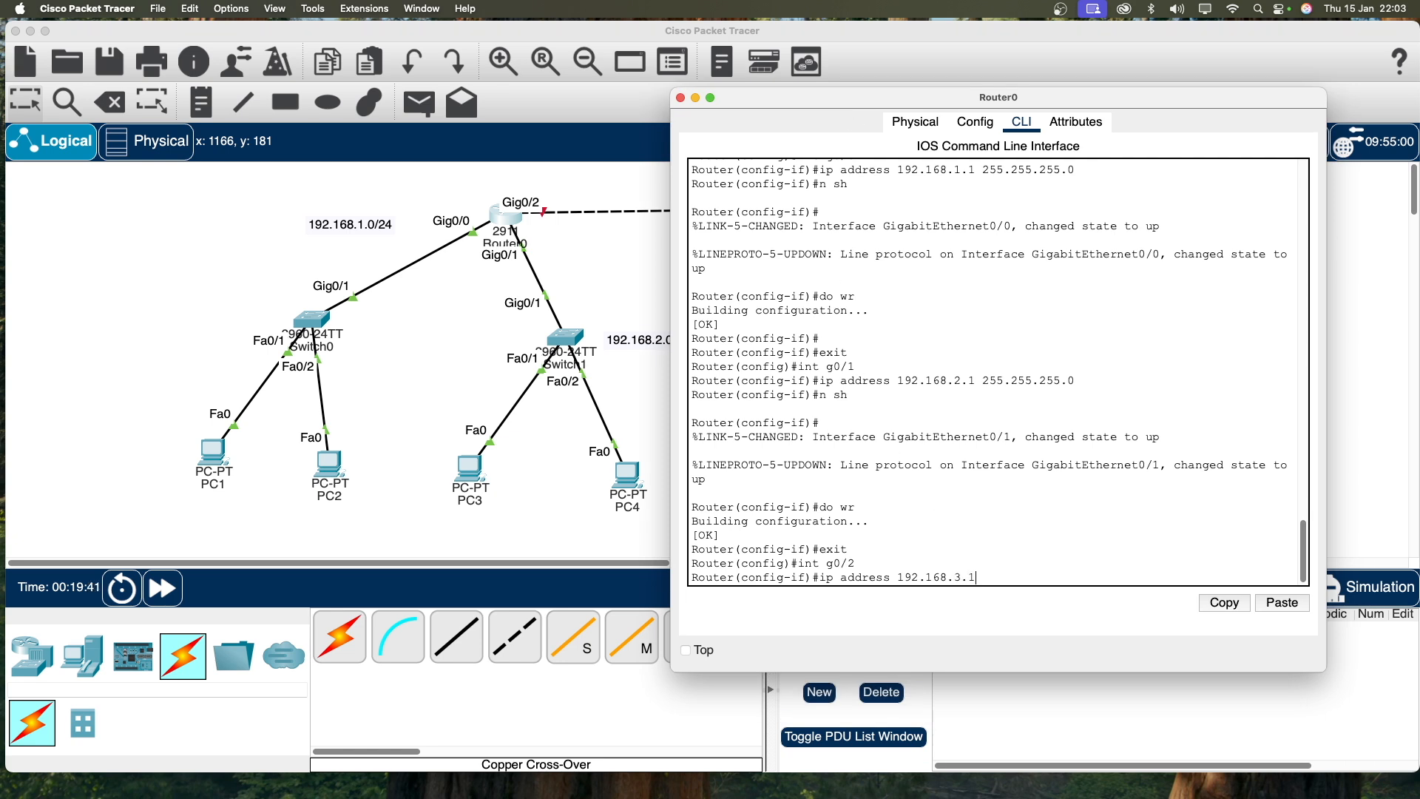
type(" 255.255.255.0")
key("Return")
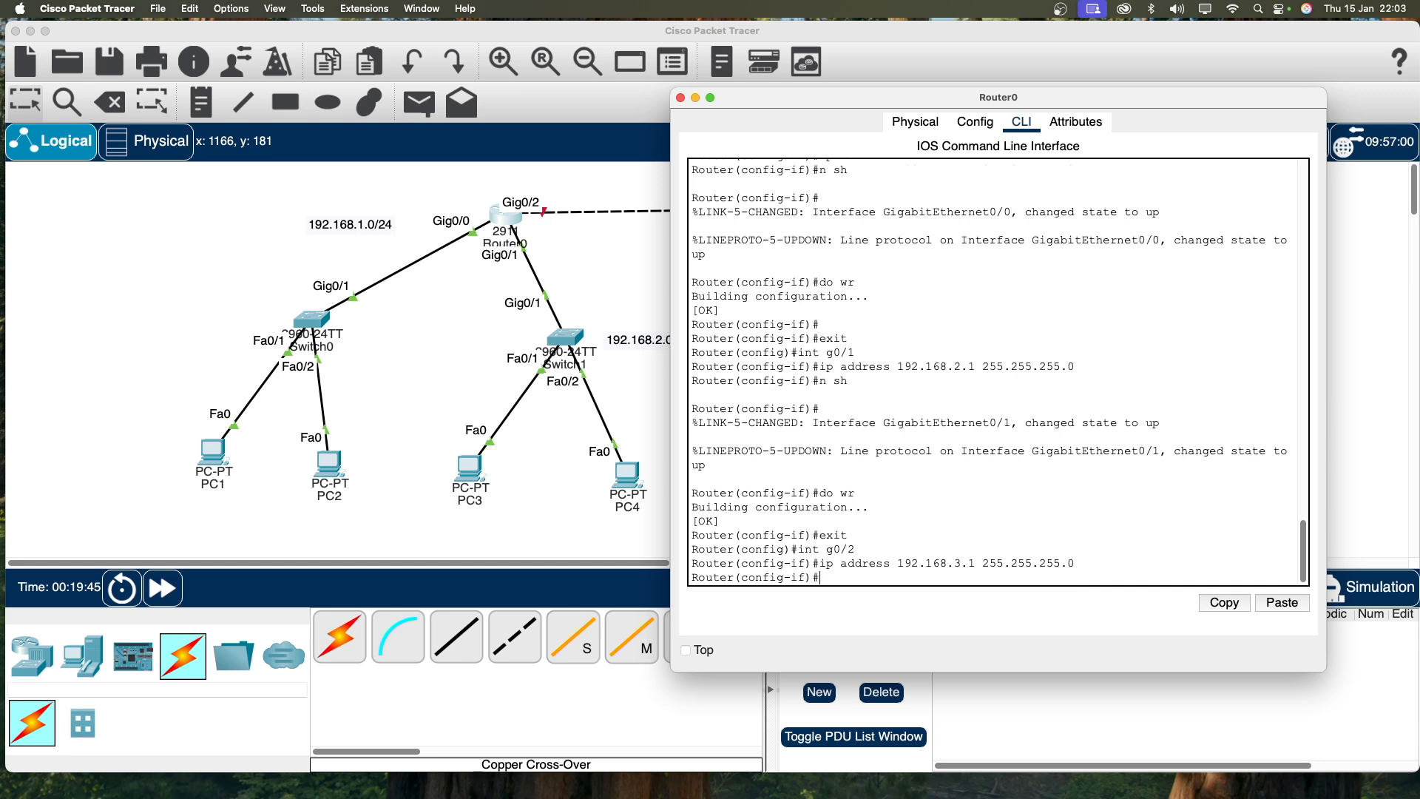
Step: Enable GigabitEthernet0/2 with no shutdown, save the configuration, and exit interface mode
type("n")
key("BackSpace")
type("do sh")
key("Return")
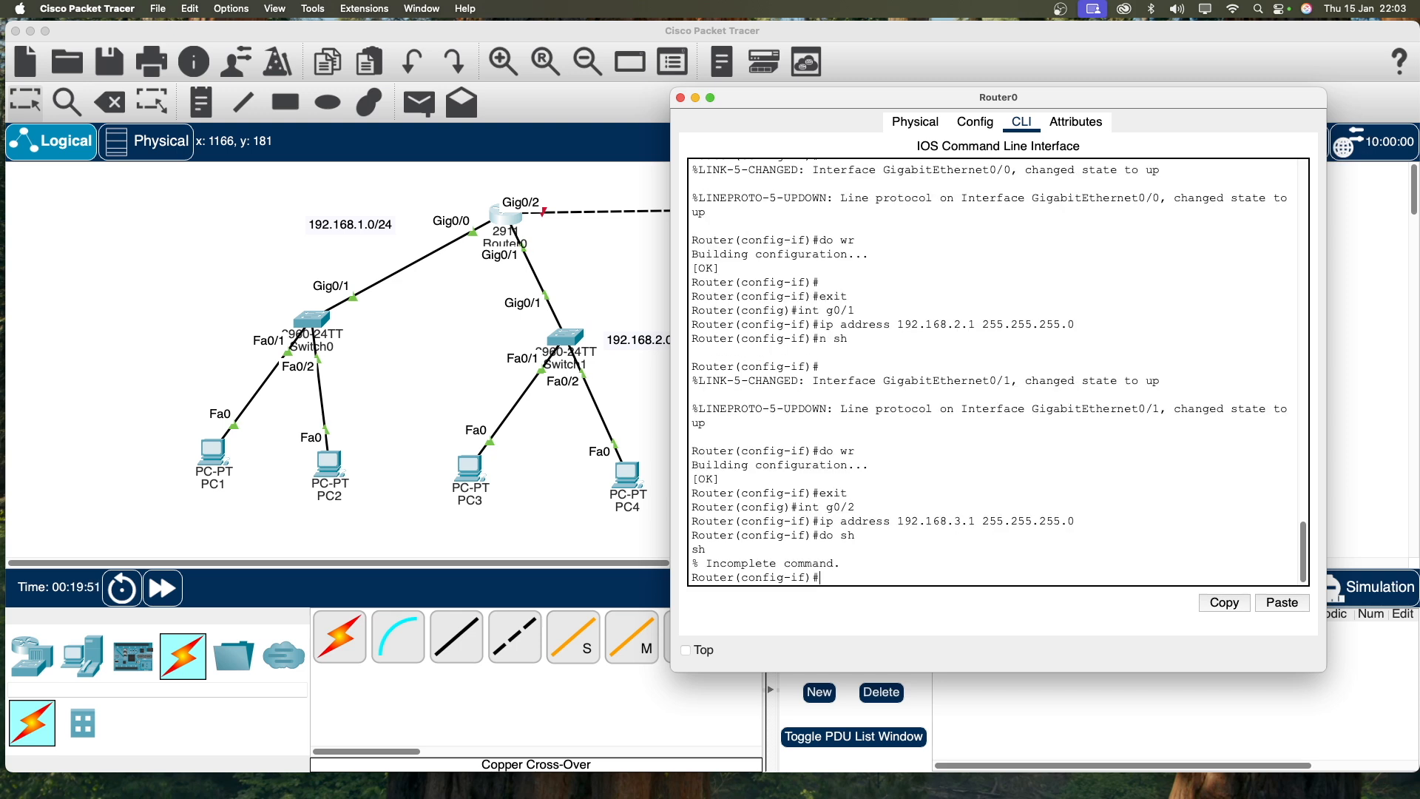
type("no sh")
key("Return")
key("Return")
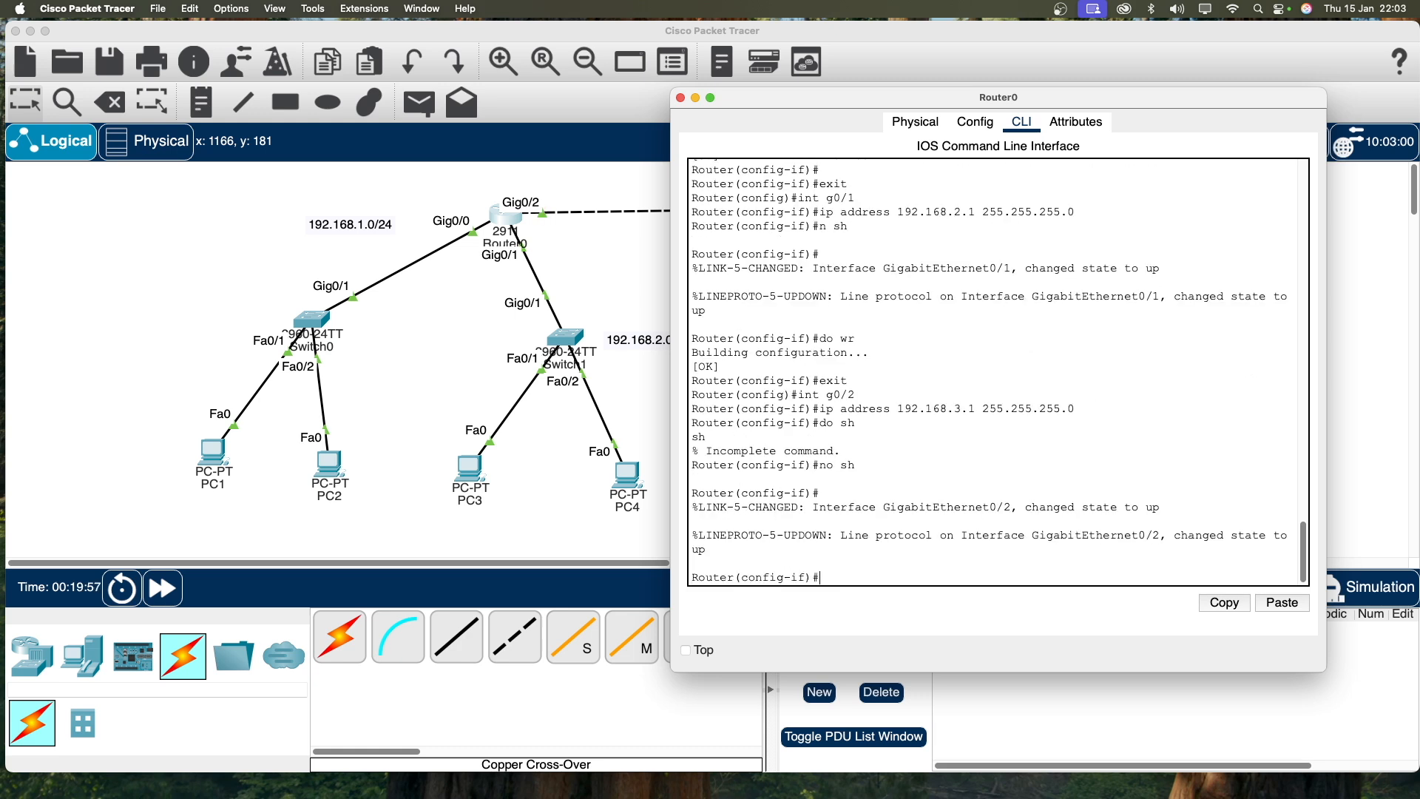
type("do wr")
key("Return")
type("exit")
key("Return")
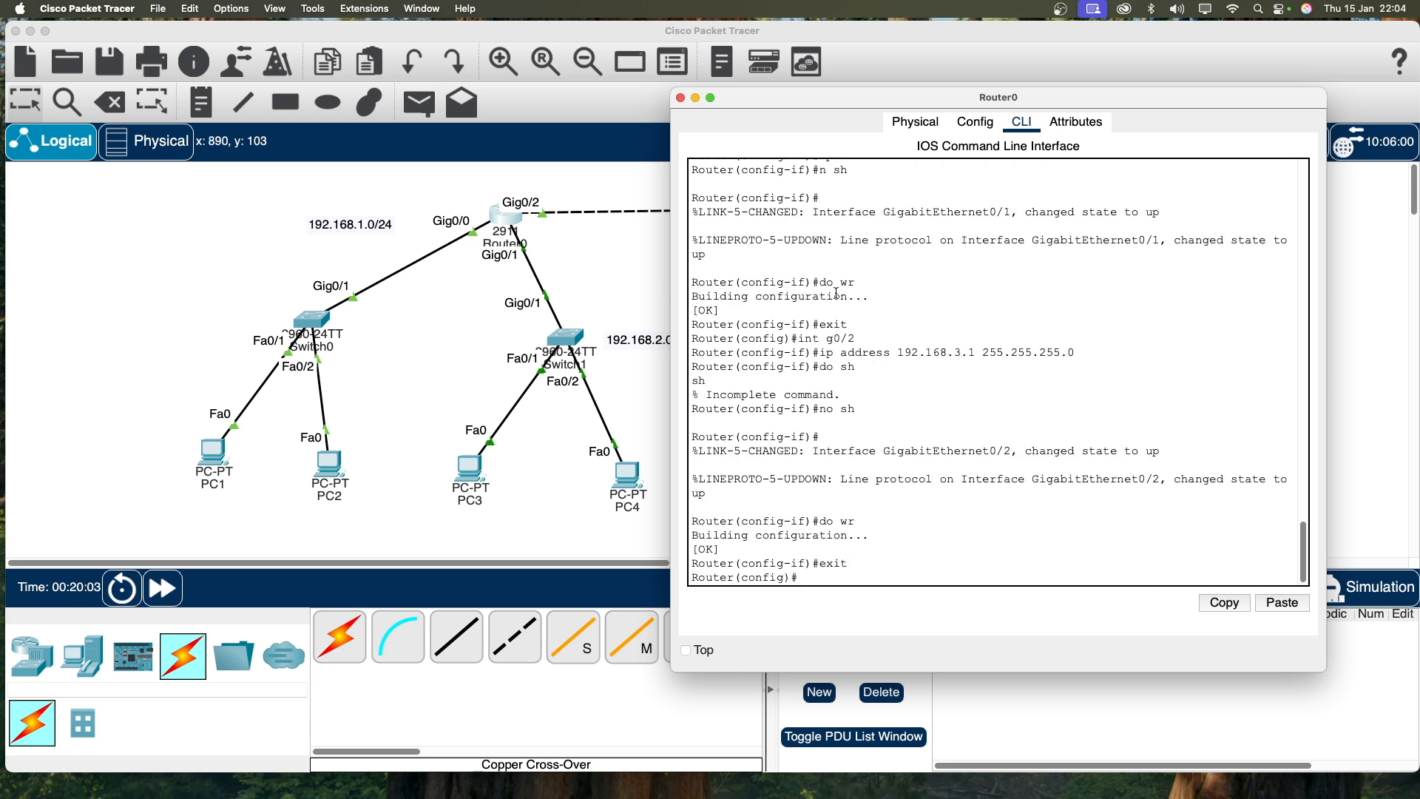
left_click_drag(902, 92, 909, 77)
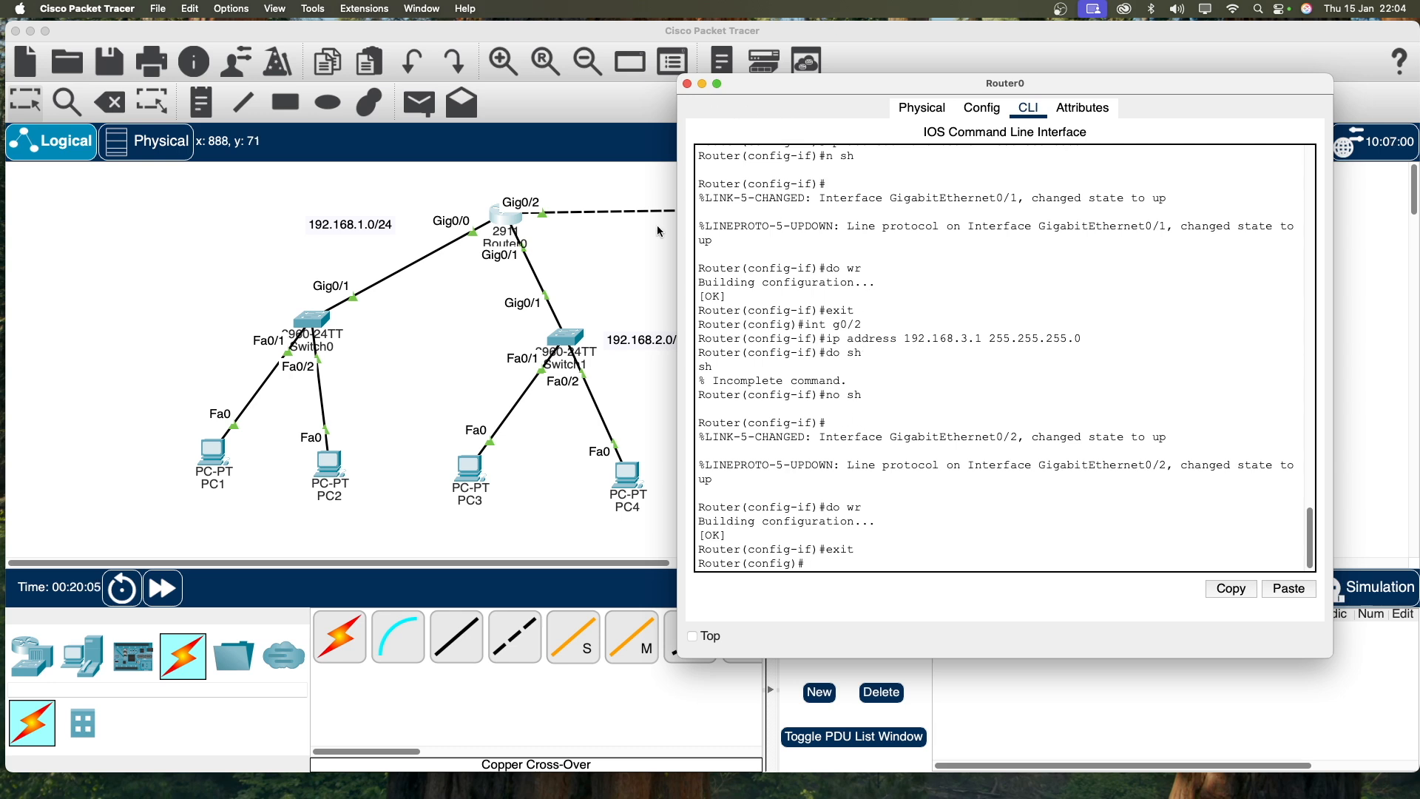
Step: Bring the topology workspace forward and open Packet Tracer's Preferences from the app menu
left_click(653, 251)
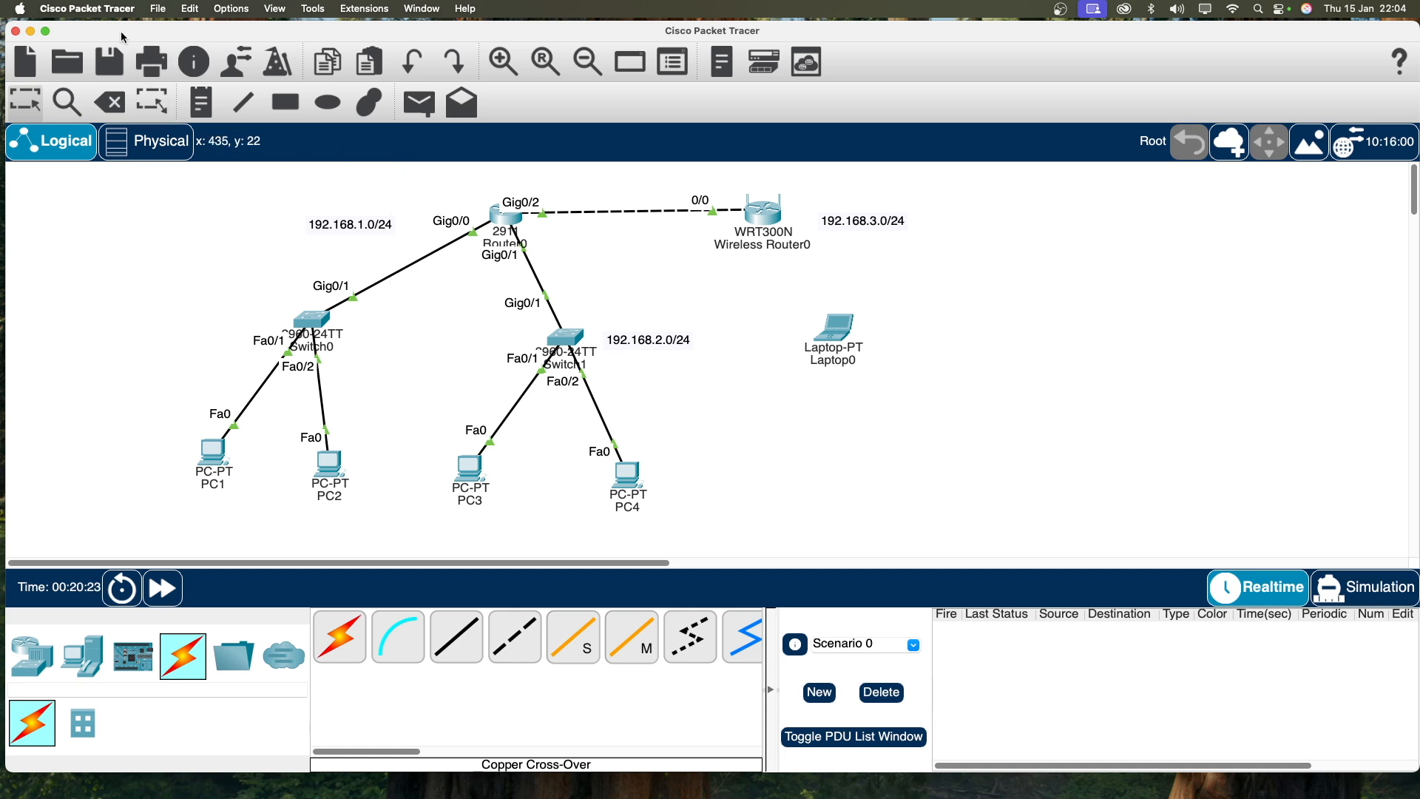
left_click(157, 9)
mouse_move(128, 15)
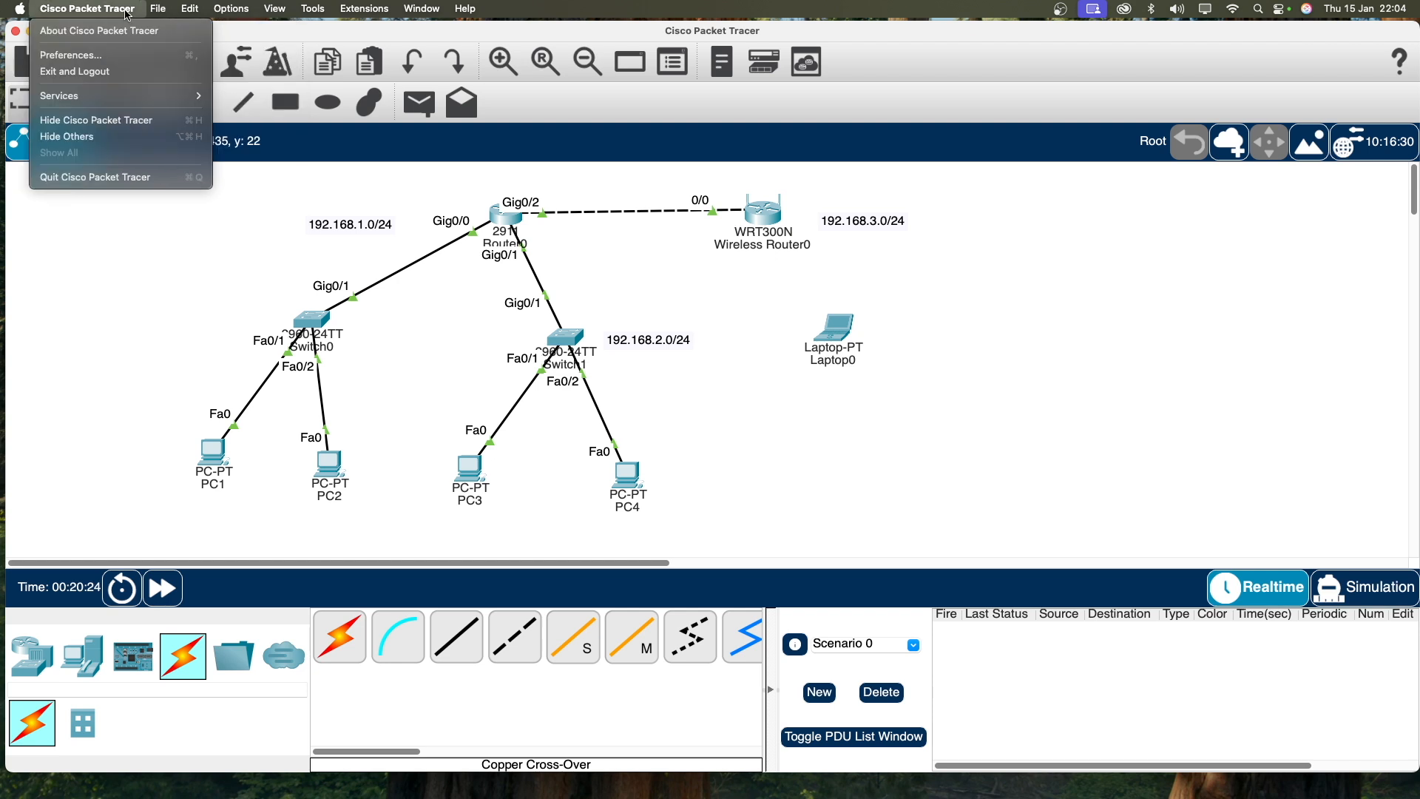
left_click(107, 60)
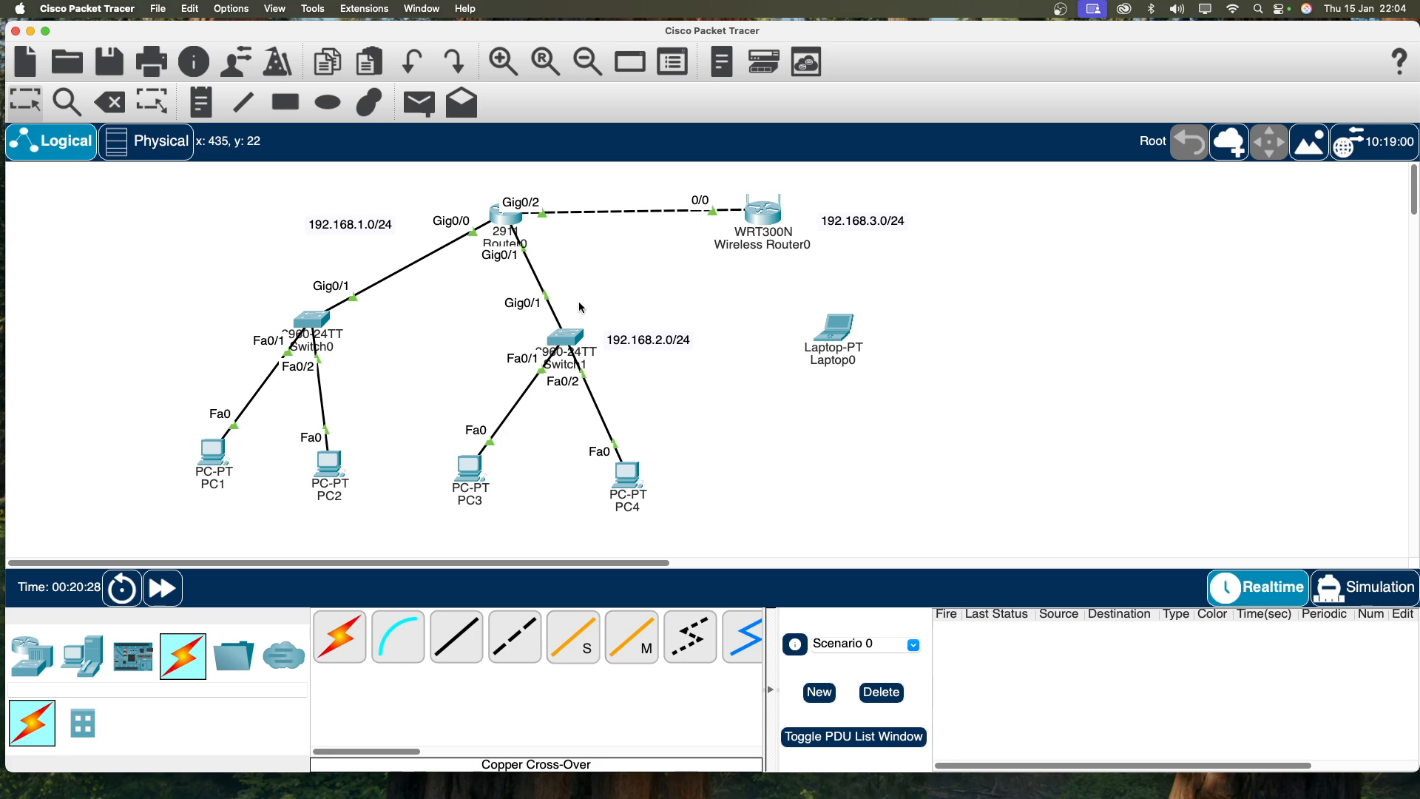
Step: Uncheck Always Show Port Labels in Logical Workspace and close Preferences
left_click(380, 249)
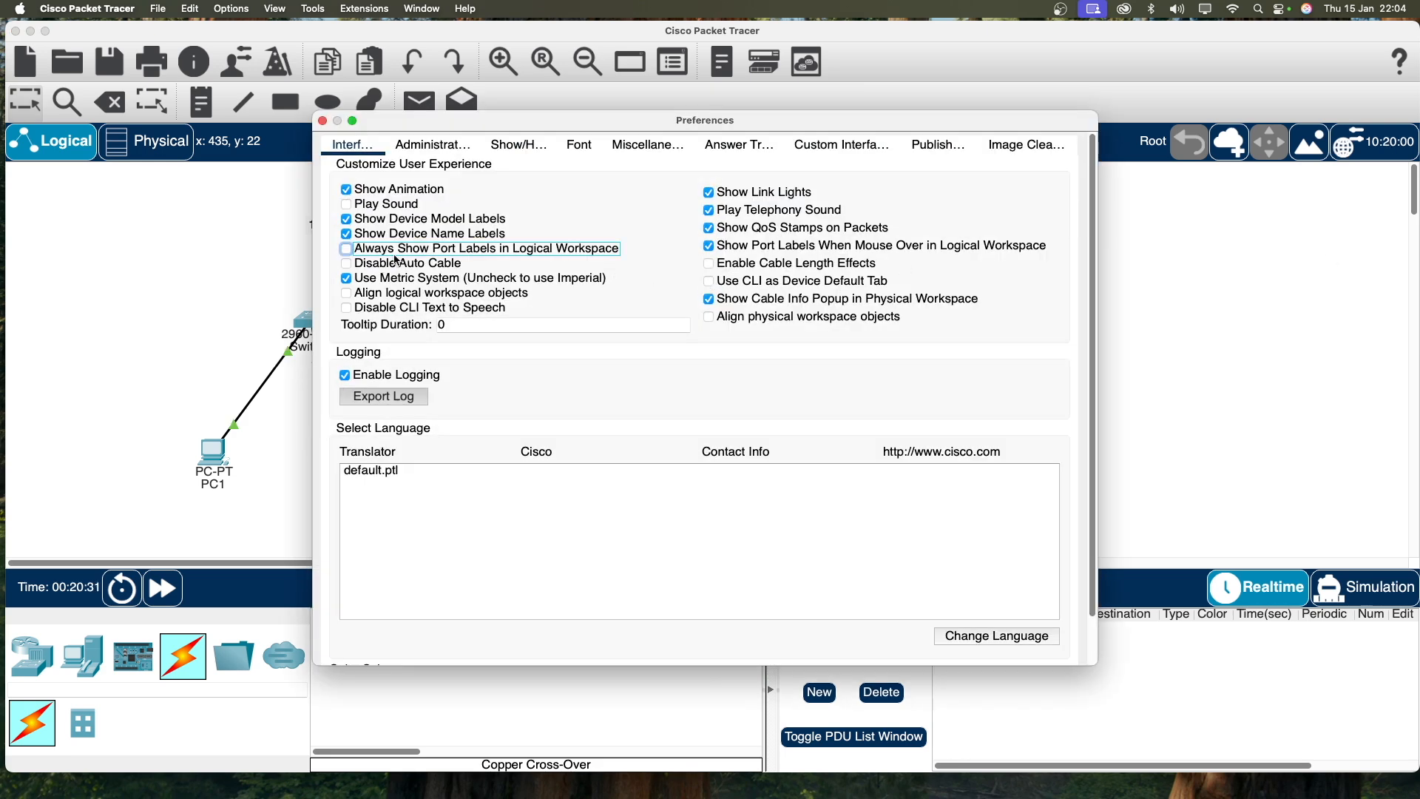
left_click(323, 121)
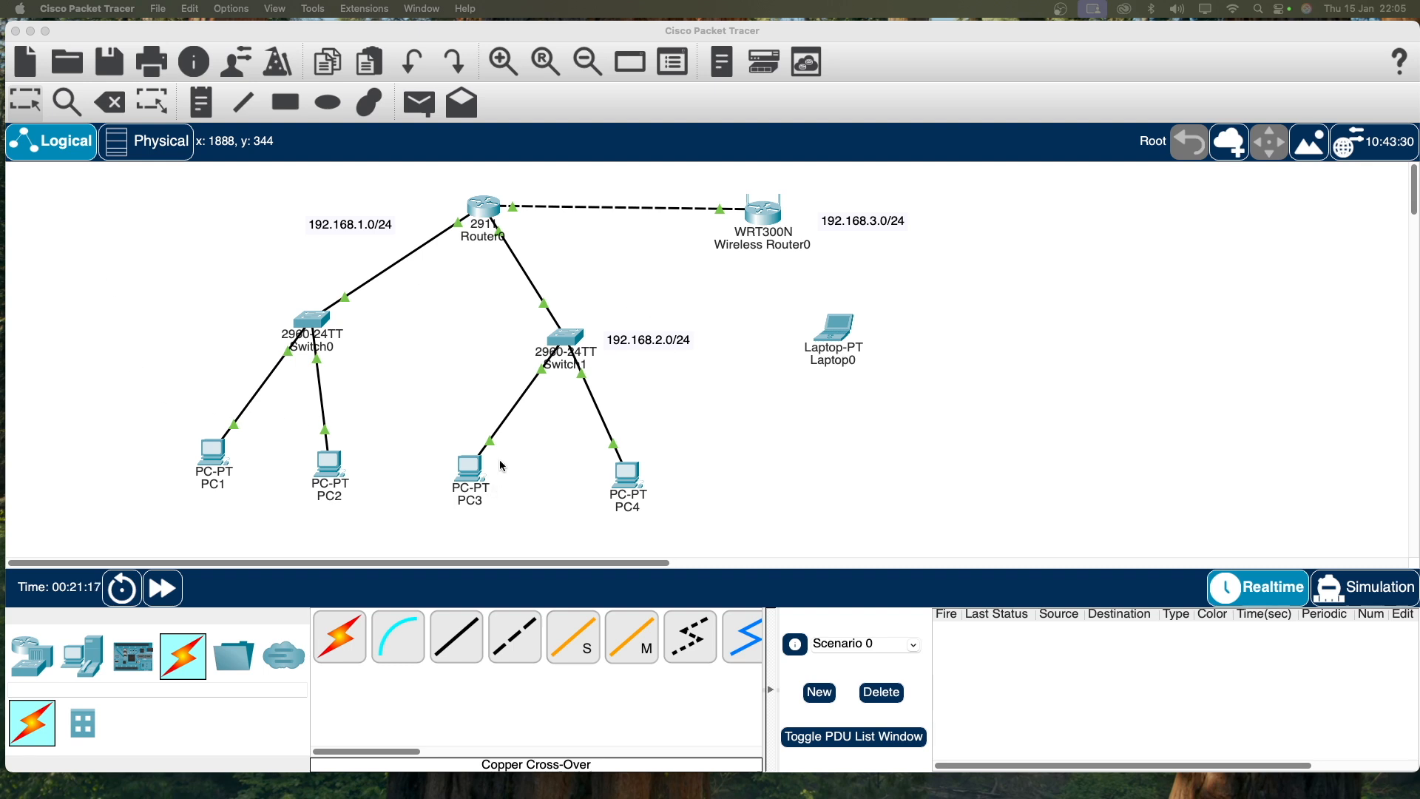
left_click(194, 105)
Step: Add notes reading LAN, LAN2 and Wireless near Switch0, Switch1 and the wireless router
left_click(179, 331)
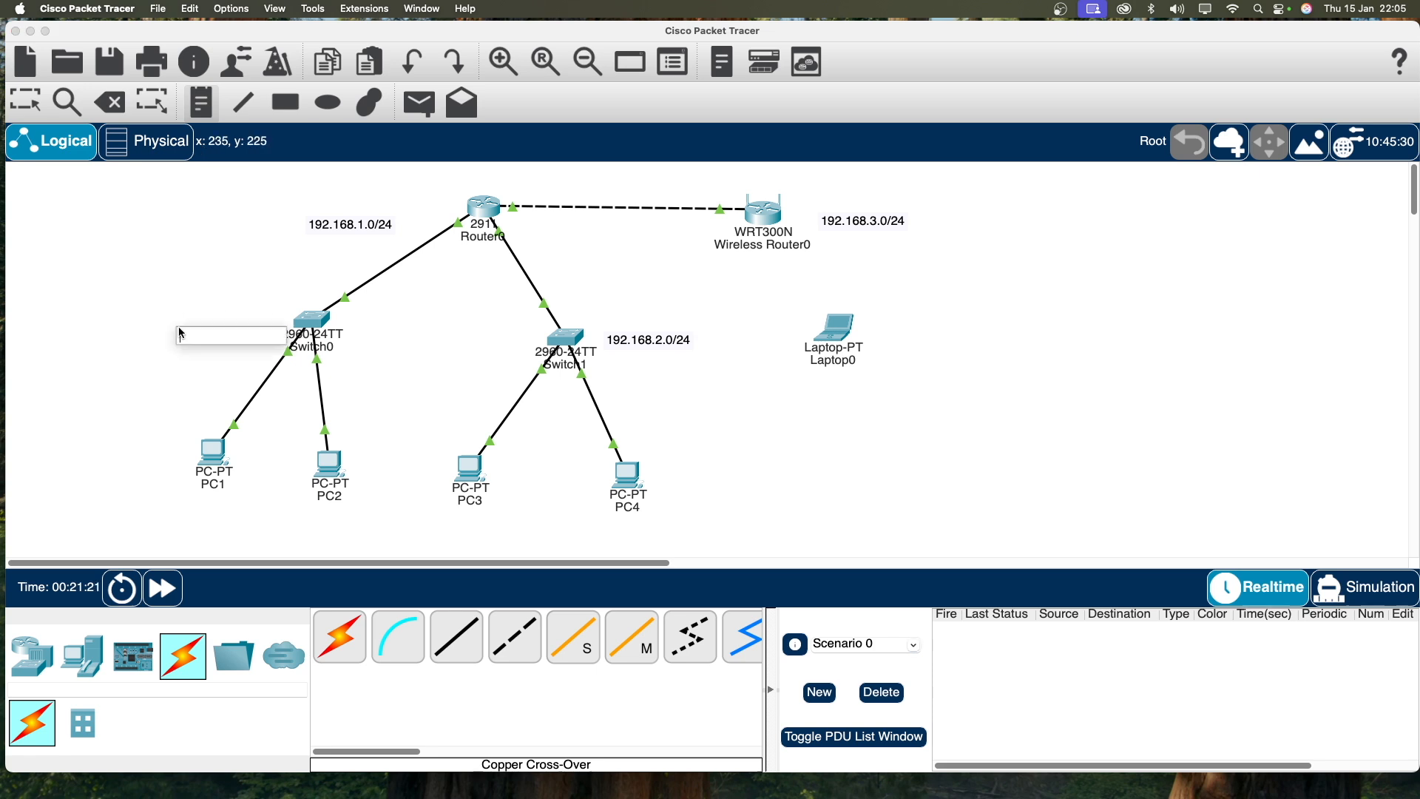
type("LAN")
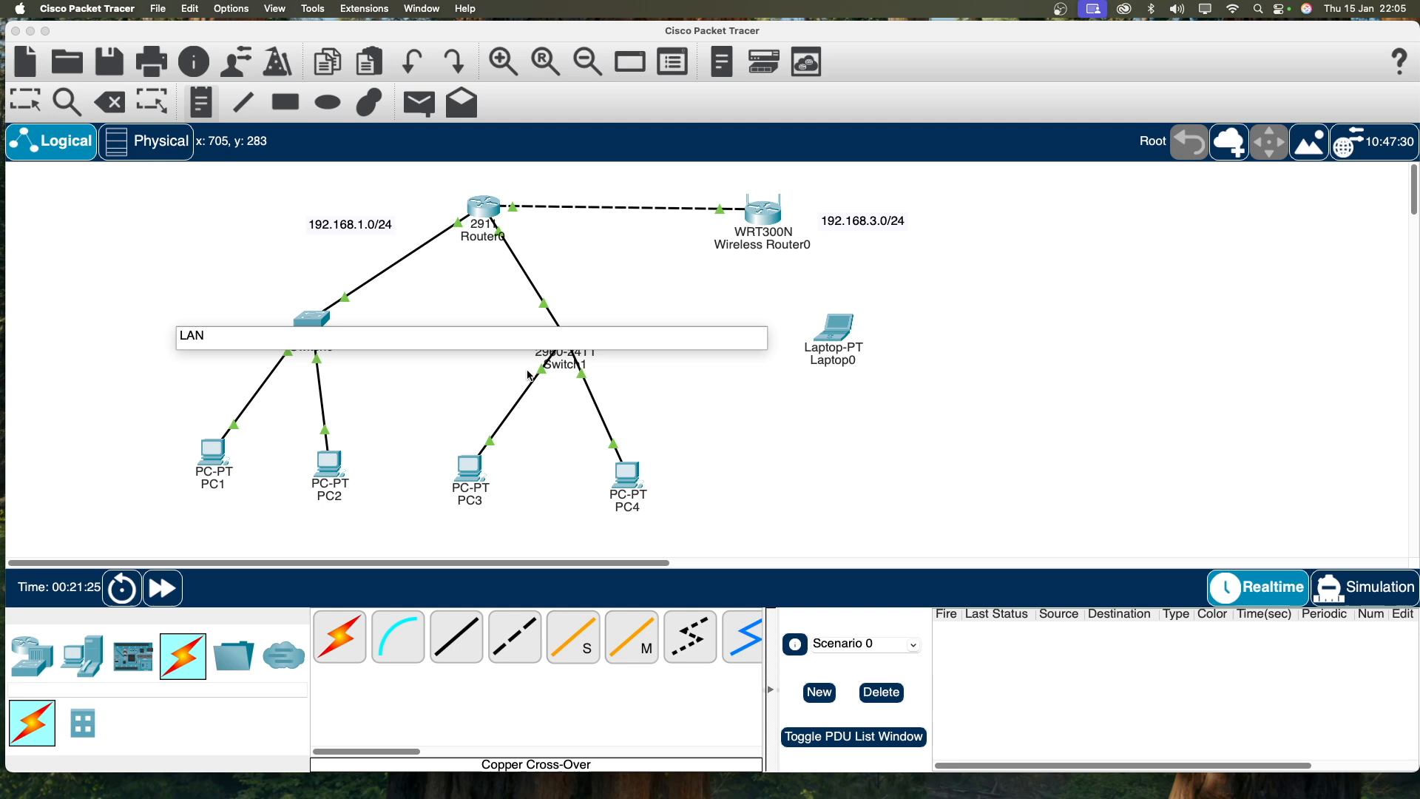
left_click(594, 322)
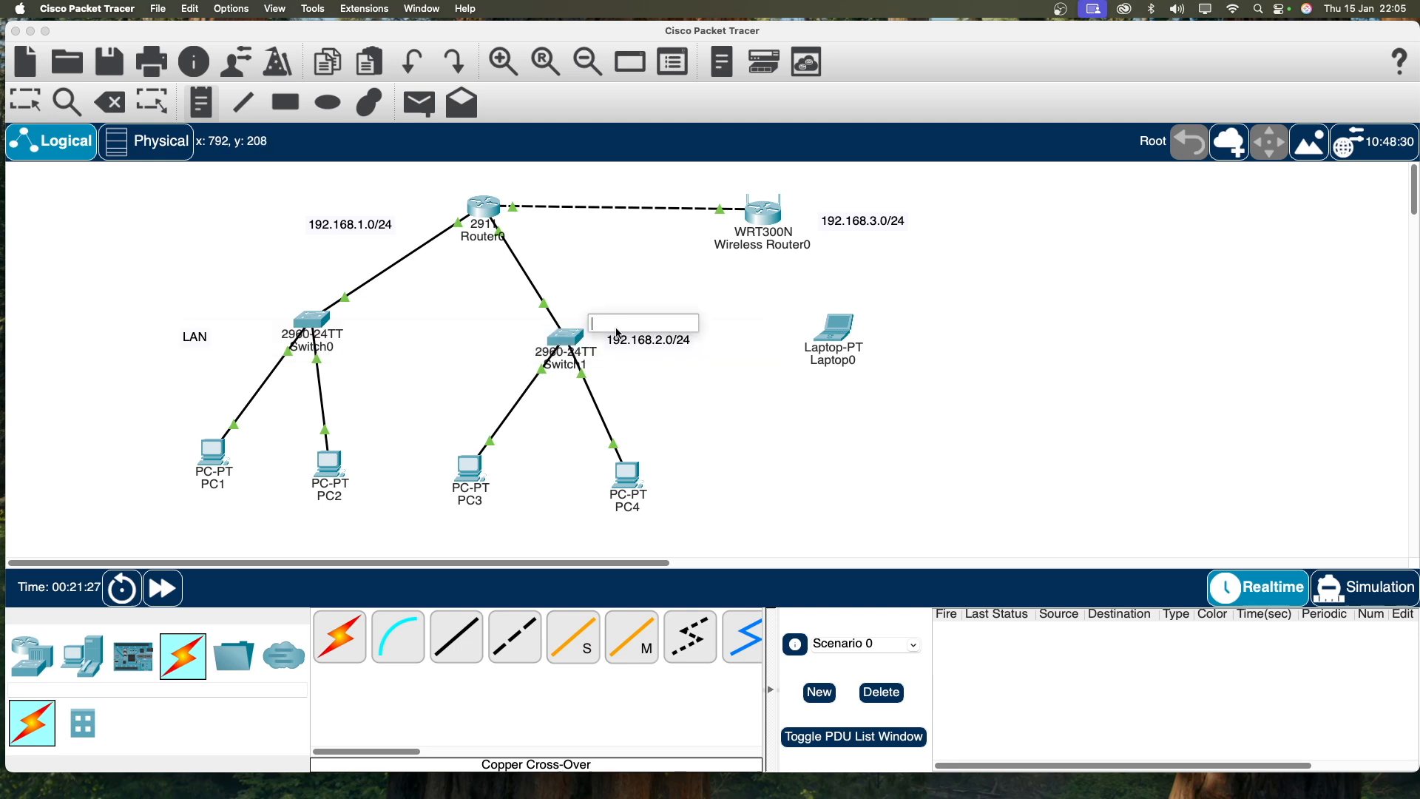
type("la")
type("LA")
type("N")
type("2")
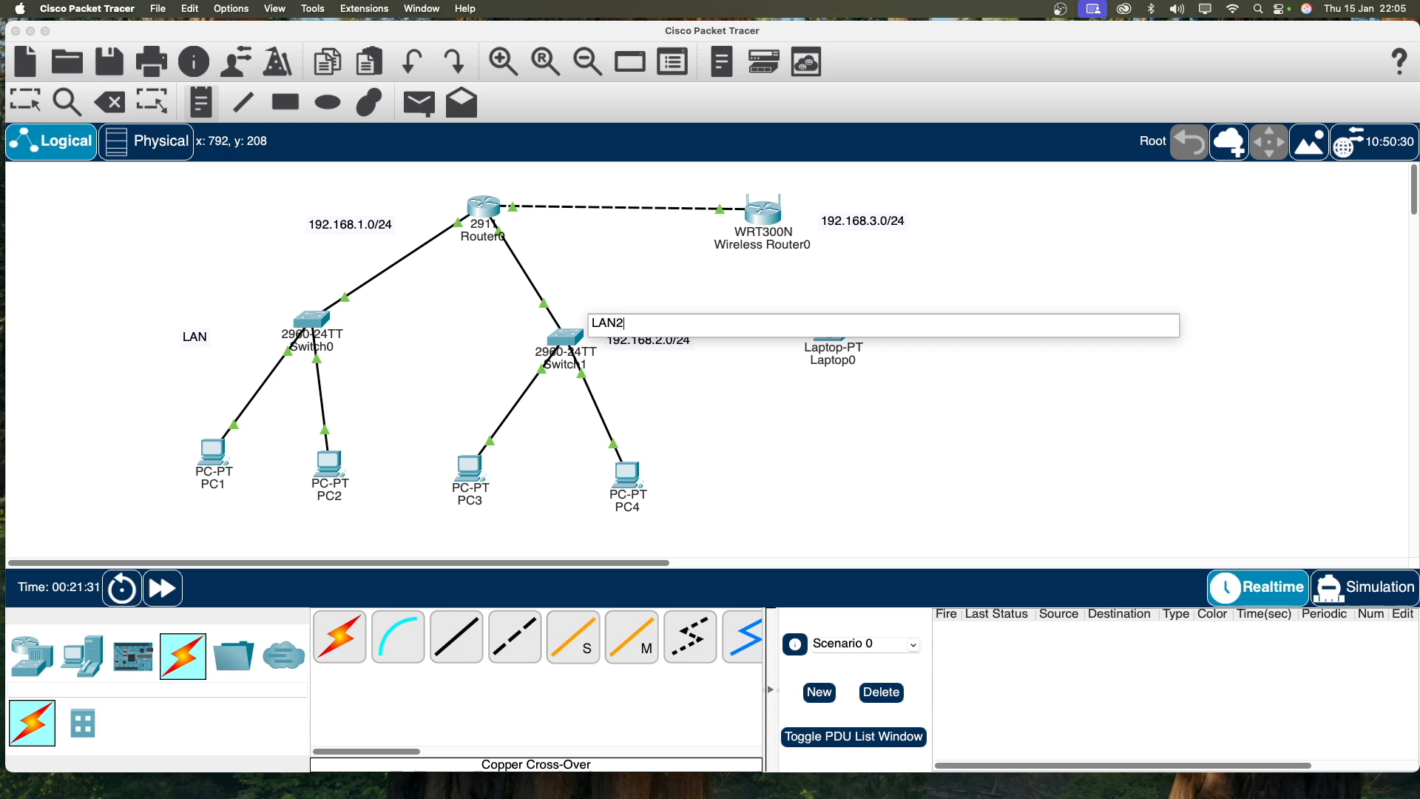
left_click(896, 258)
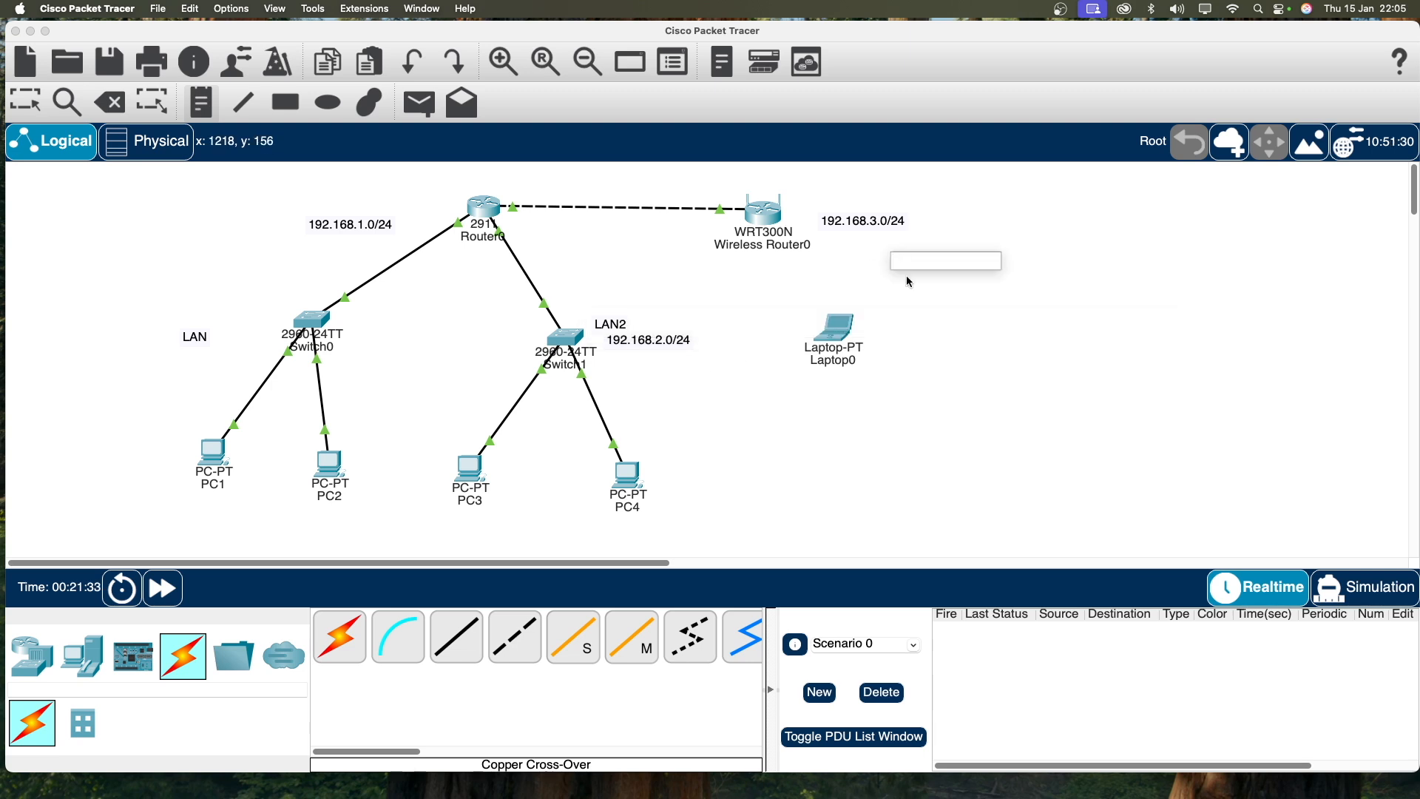
type("WirlesLEss")
key("BackSpace")
key("BackSpace")
key("BackSpace")
key("BackSpace")
key("BackSpace")
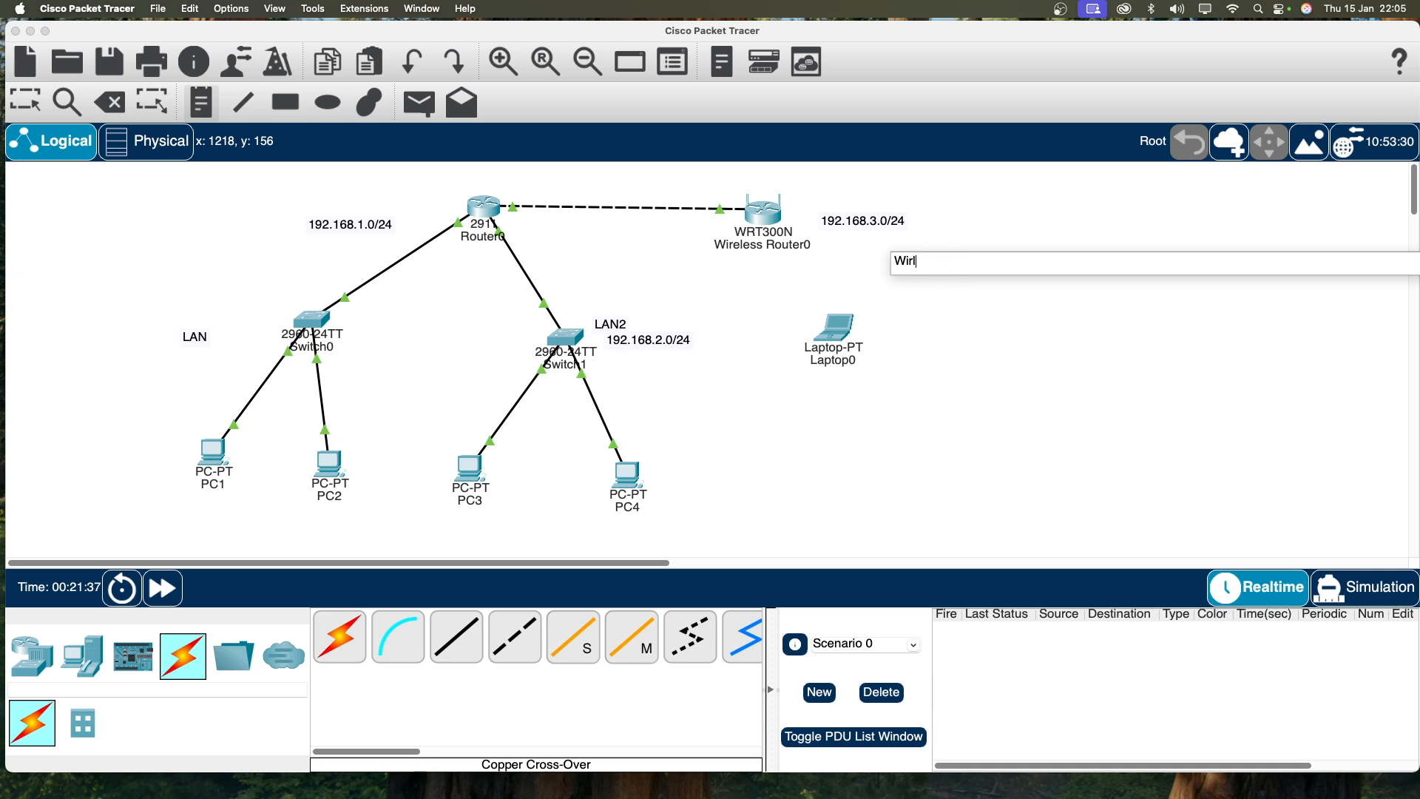
key("BackSpace")
type("e")
key("BackSpace")
type("ess")
left_click(30, 108)
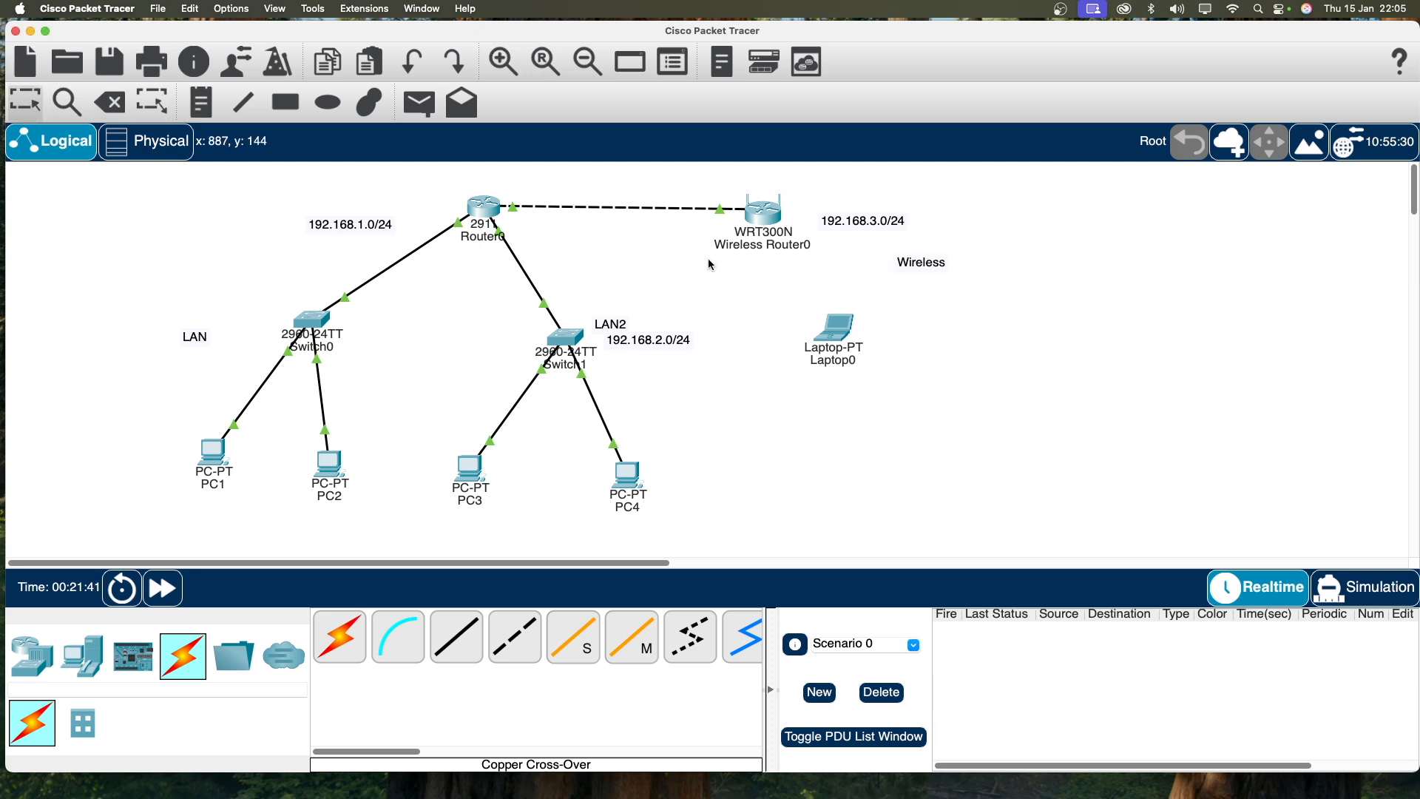
Step: Move the Wireless, LAN2 and LAN notes beside their networks, then open Router0
left_click_drag(945, 269, 838, 190)
left_click_drag(611, 325, 518, 320)
left_click_drag(204, 339, 262, 314)
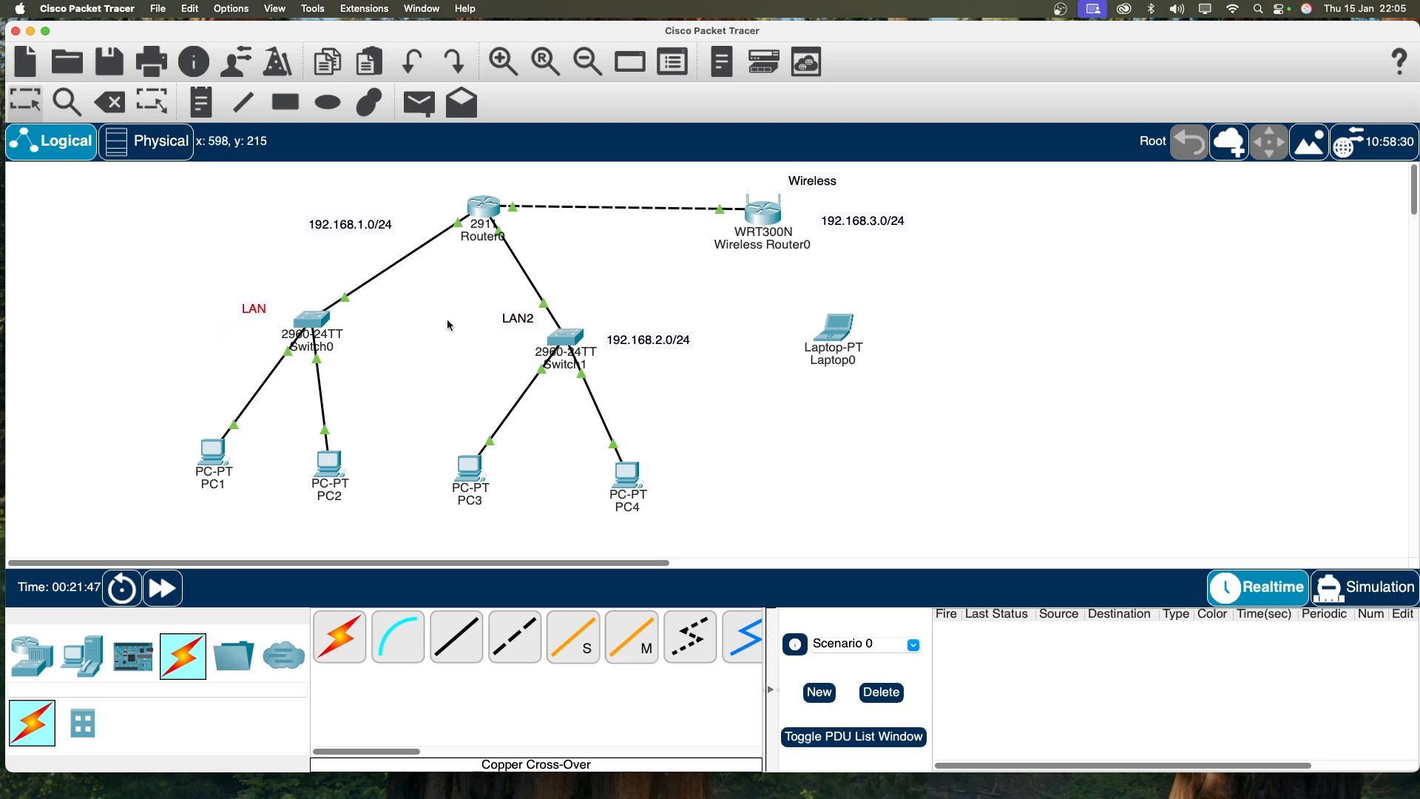
double_click(482, 205)
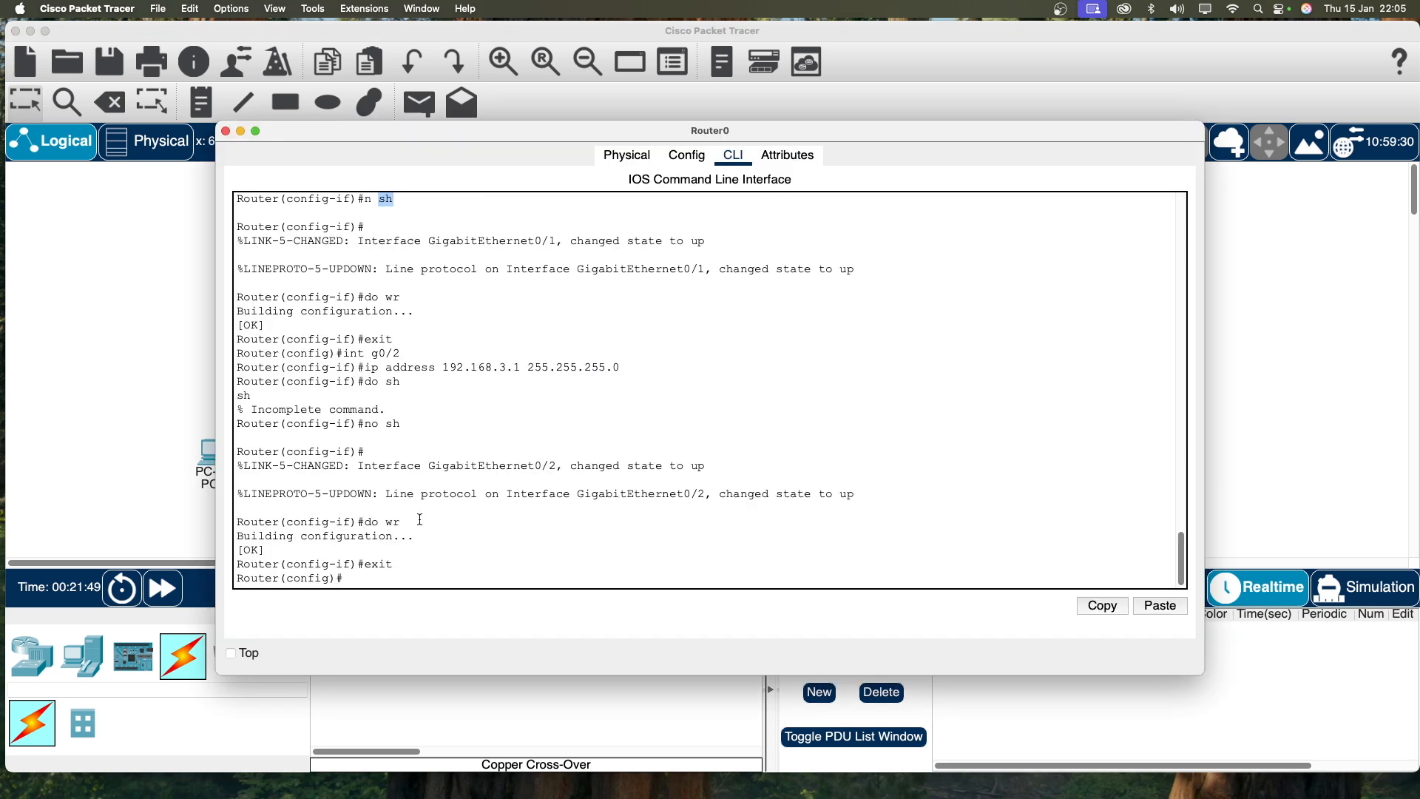
Step: Get a fresh global configuration prompt in Router0's CLI
left_click(413, 578)
key("Return")
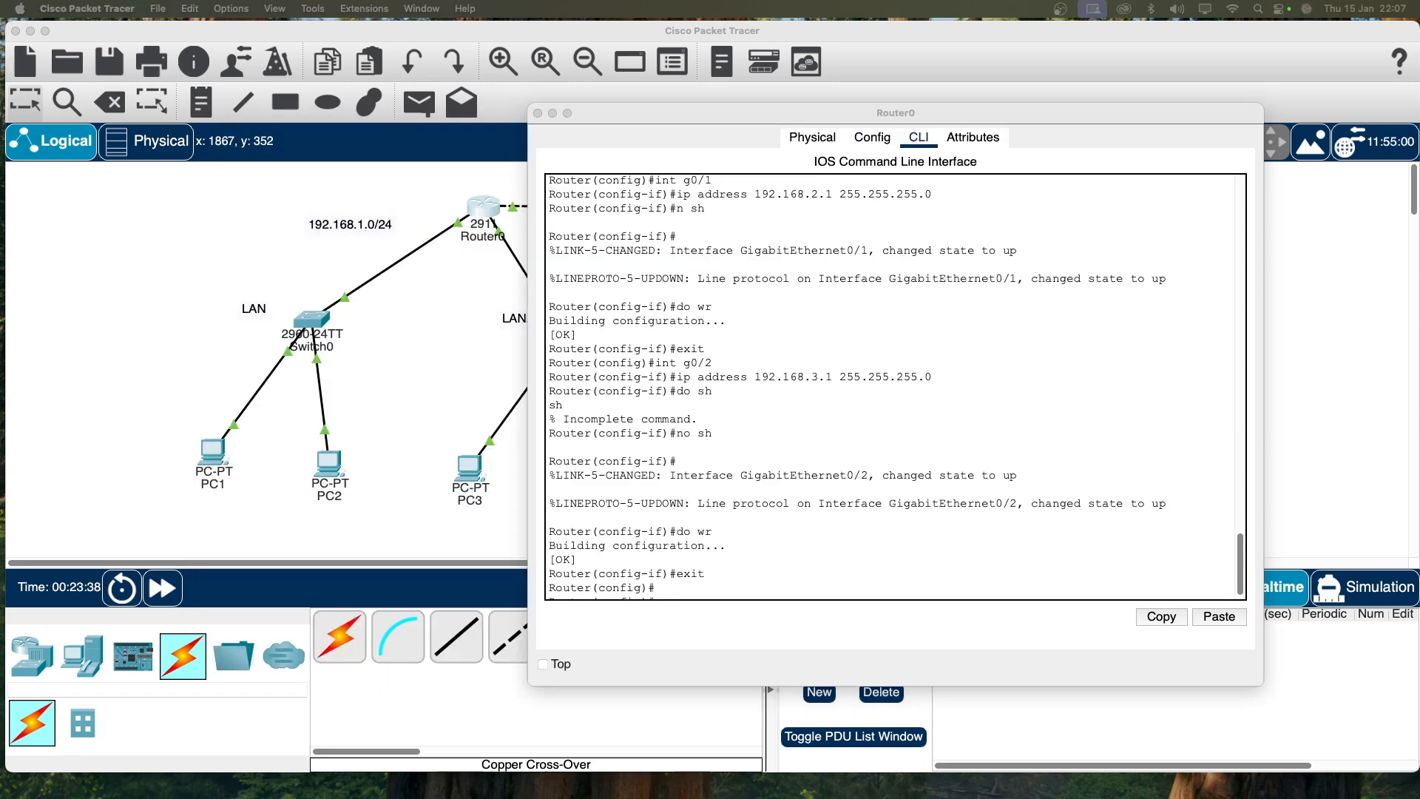
scroll(738, 566, "down", 1)
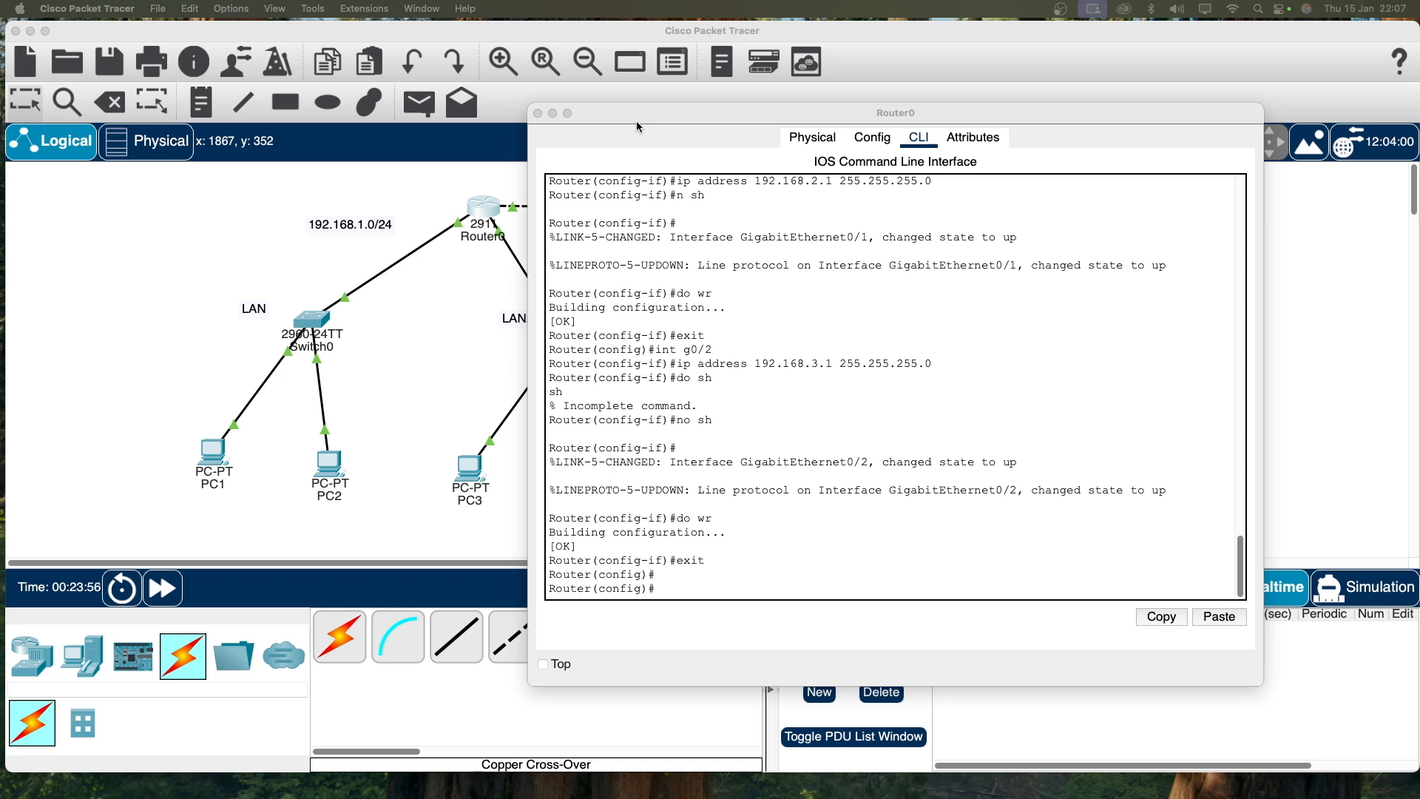
Step: Close Router0's window and move the 192.168.1.0/24, 192.168.2.0/24 and 192.168.3.0/24 labels beside their networks
left_click(538, 113)
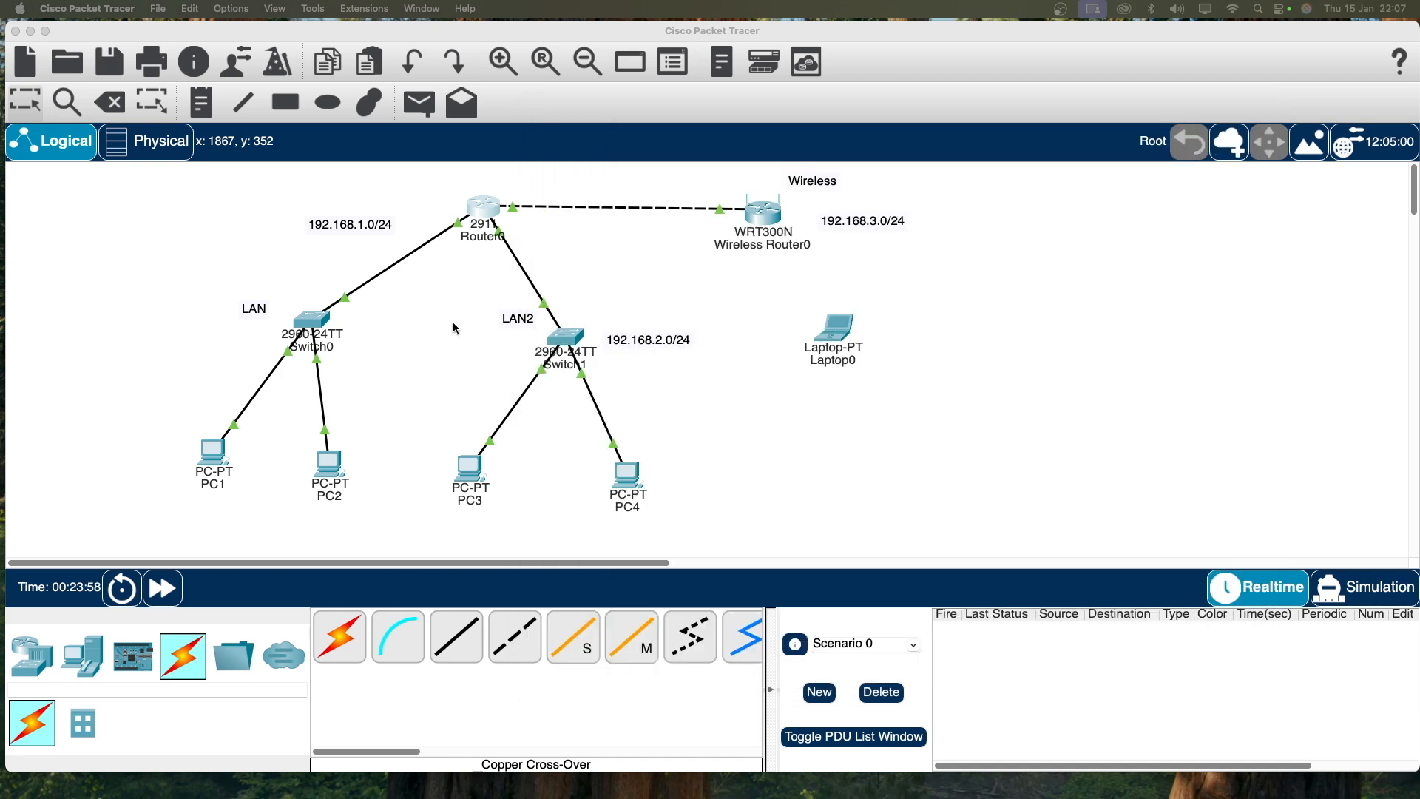
left_click_drag(352, 233, 212, 357)
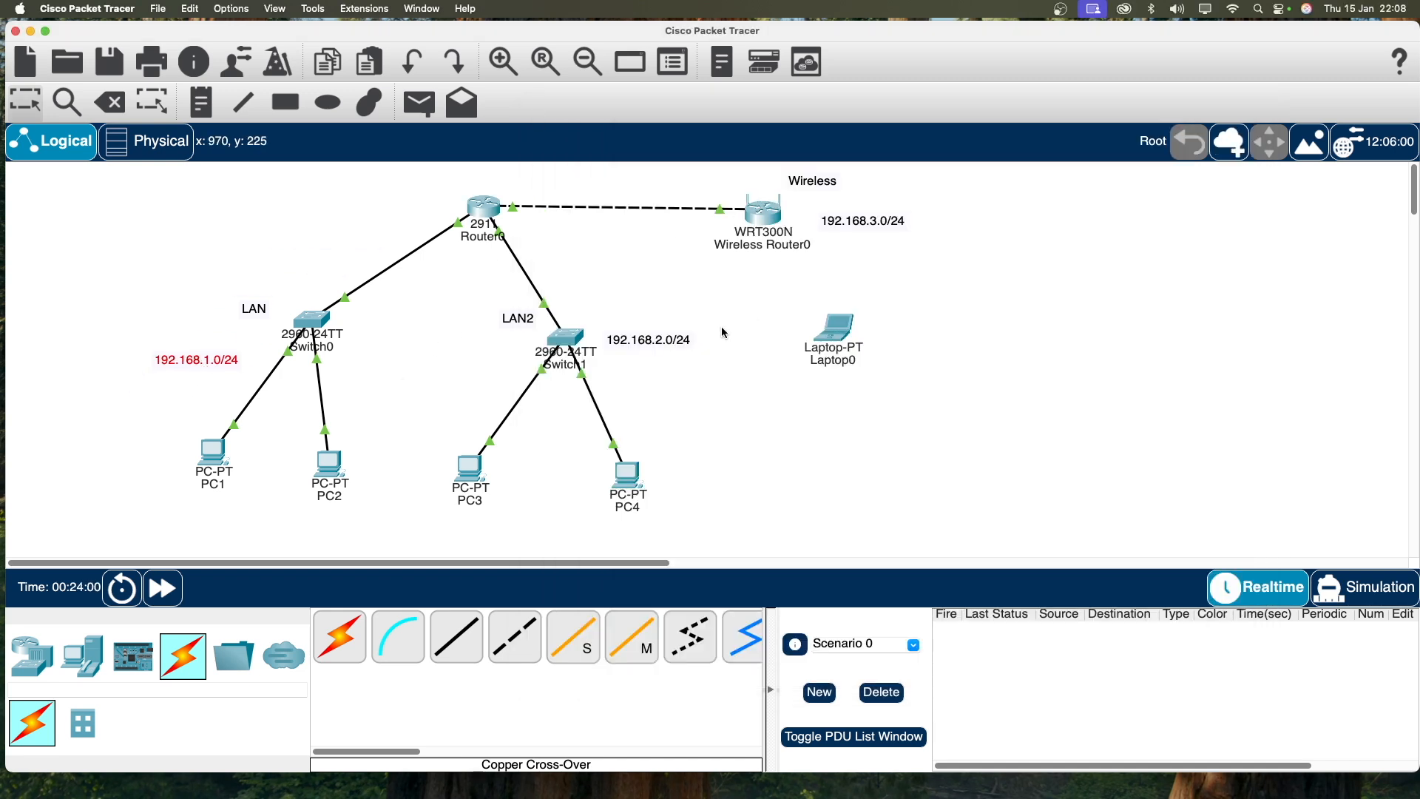
left_click_drag(652, 340, 478, 371)
left_click_drag(858, 221, 718, 323)
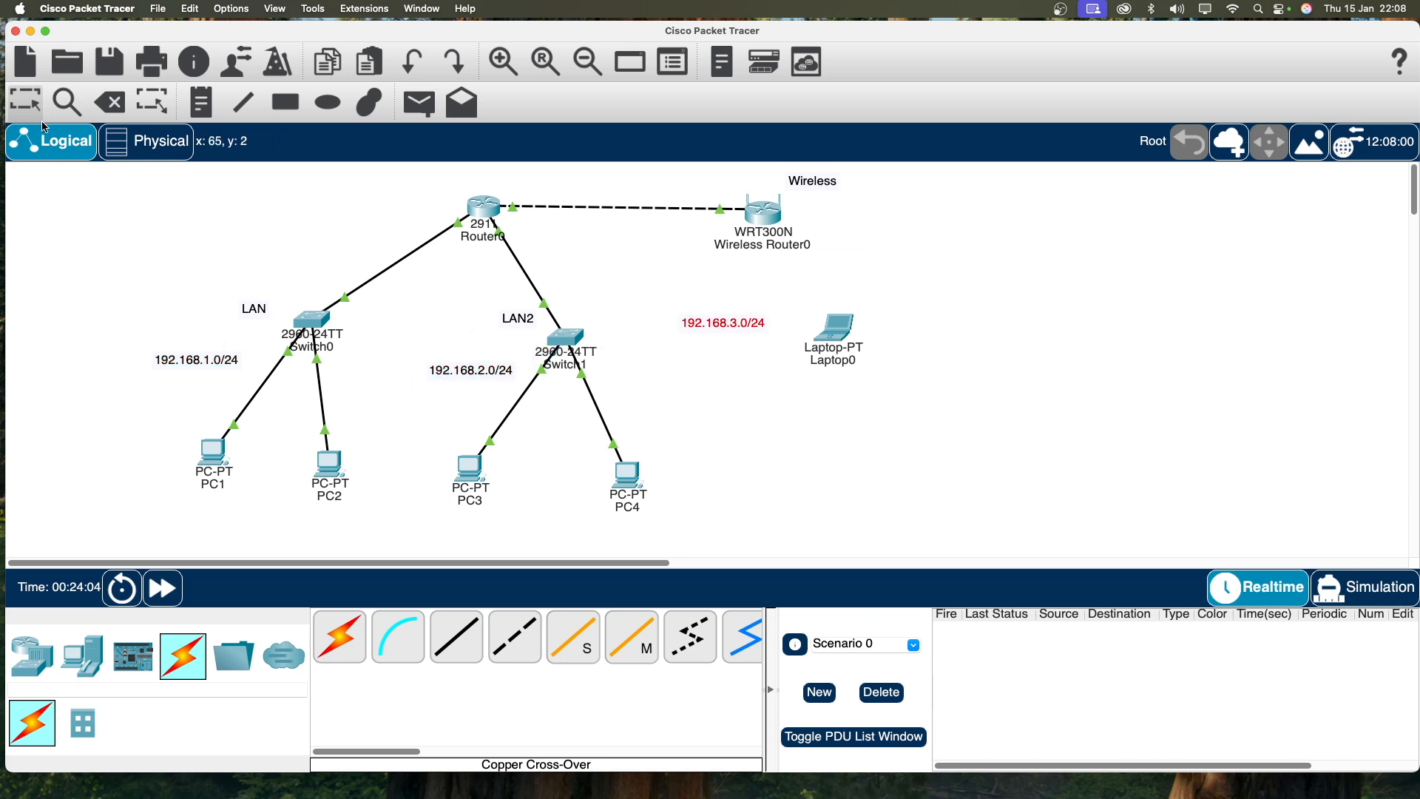
Step: Add a note reading 192.168.1.1-192.168.1.20 left of Router0
left_click(201, 103)
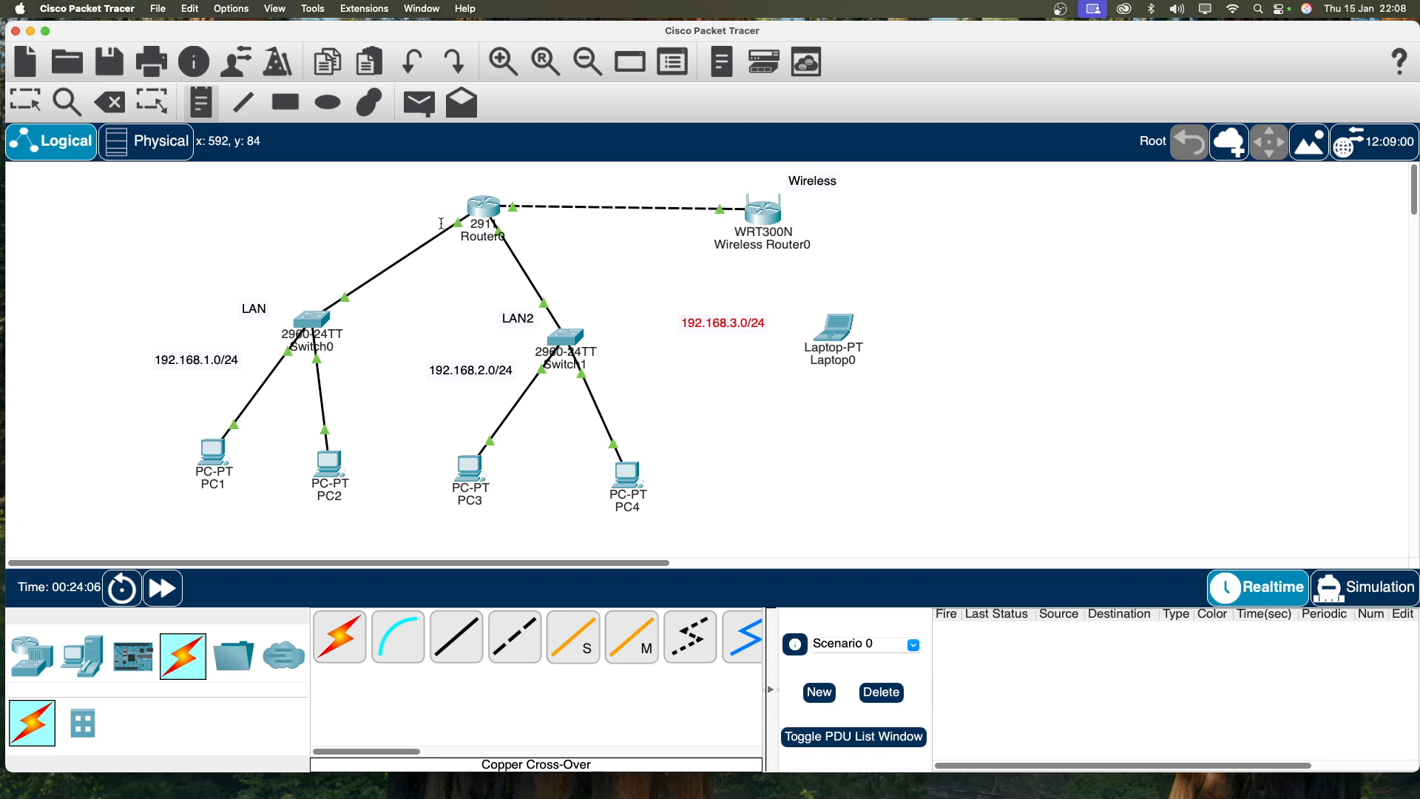
left_click(383, 212)
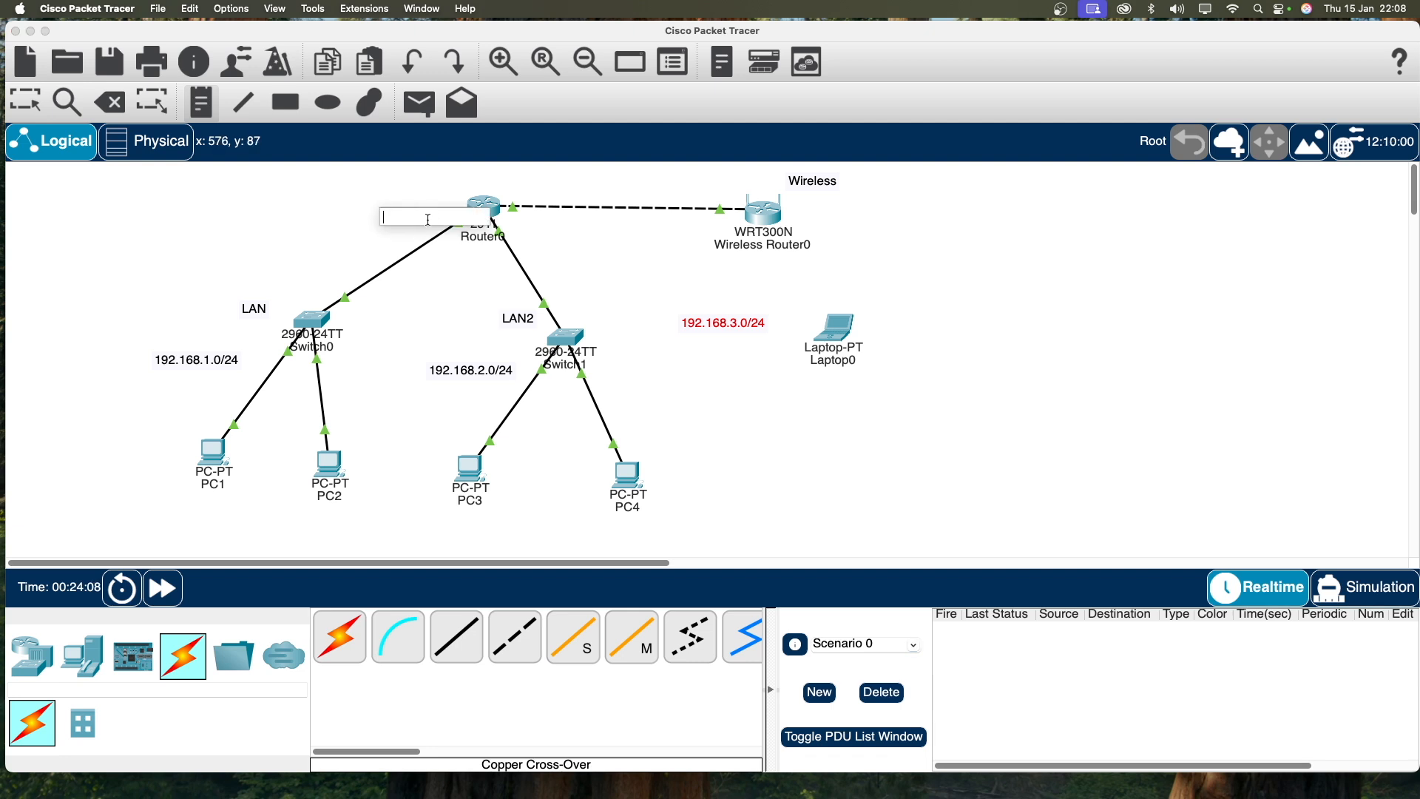
type("192.168.1.1")
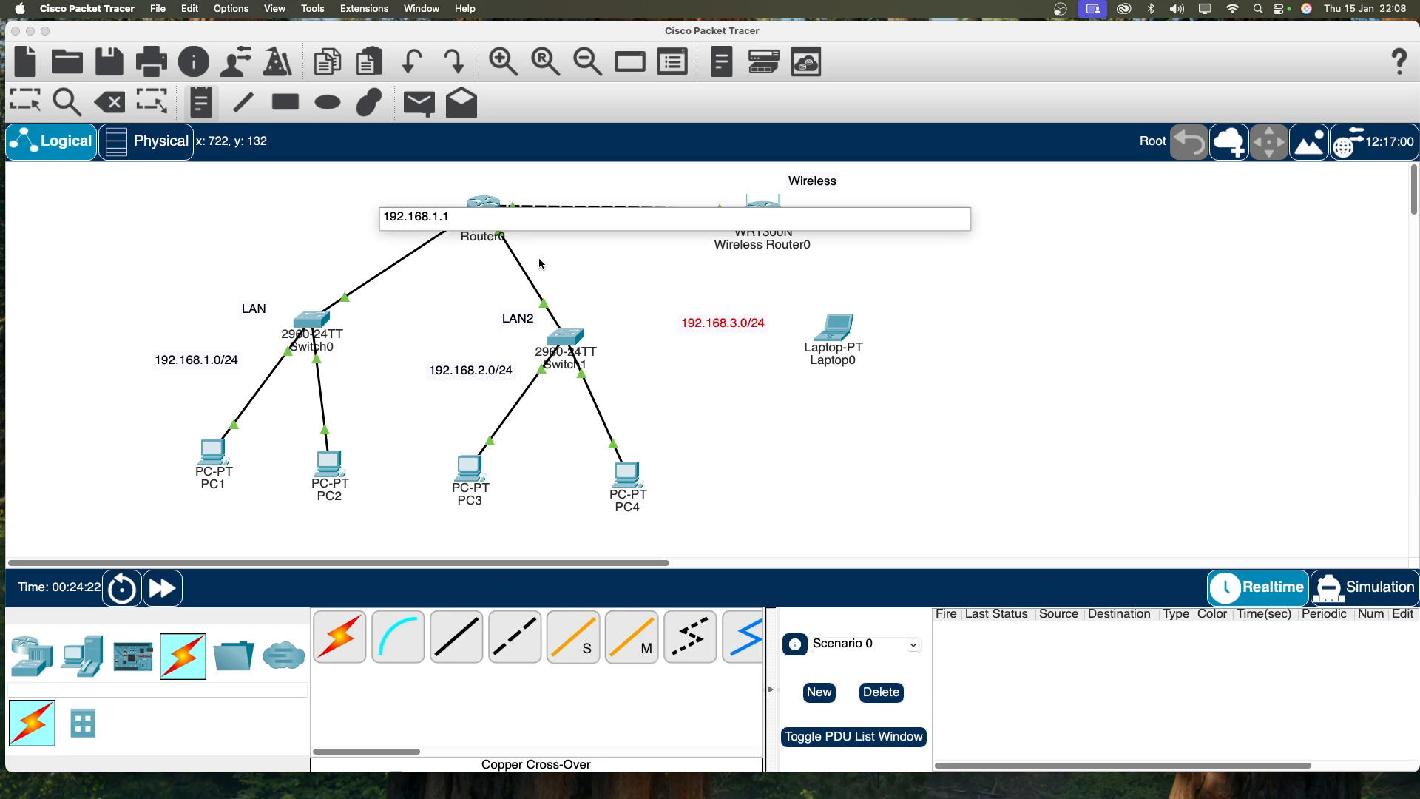
type("-192.168.1.20")
left_click(855, 249)
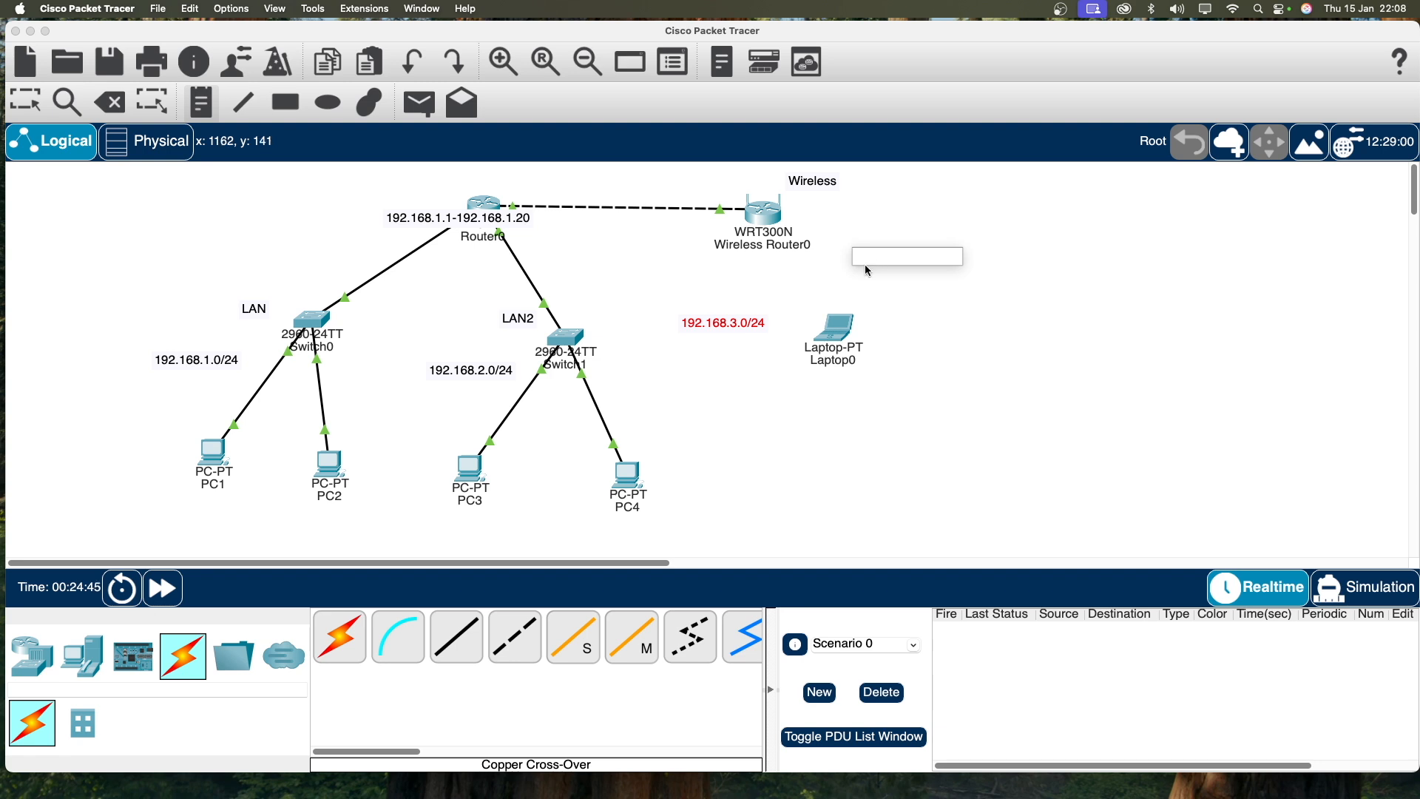
Step: Add a note reading 192.168.2.1 - 192.168.2.20 next to Router0
type("192.168")
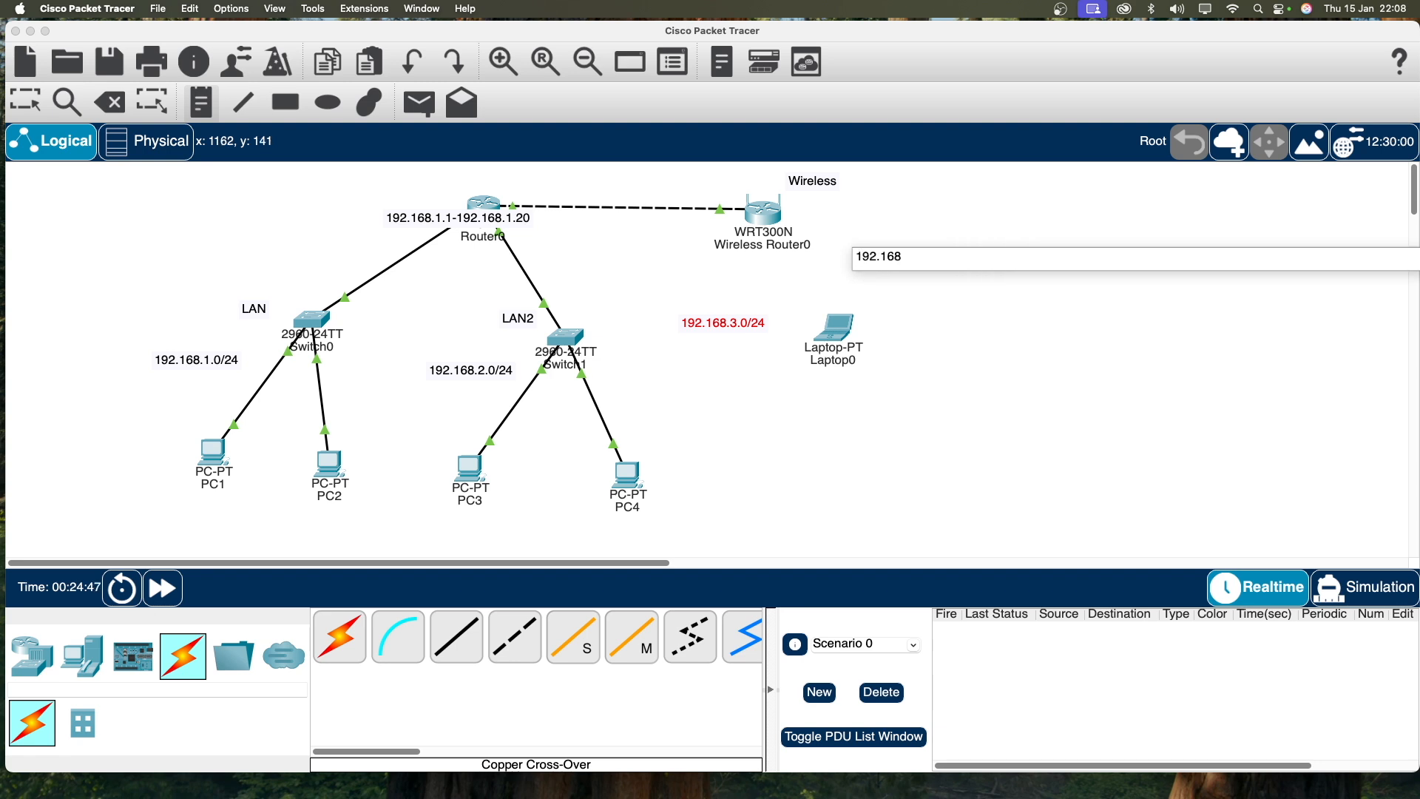
type(".")
left_click_drag(939, 259, 841, 263)
key("BackSpace")
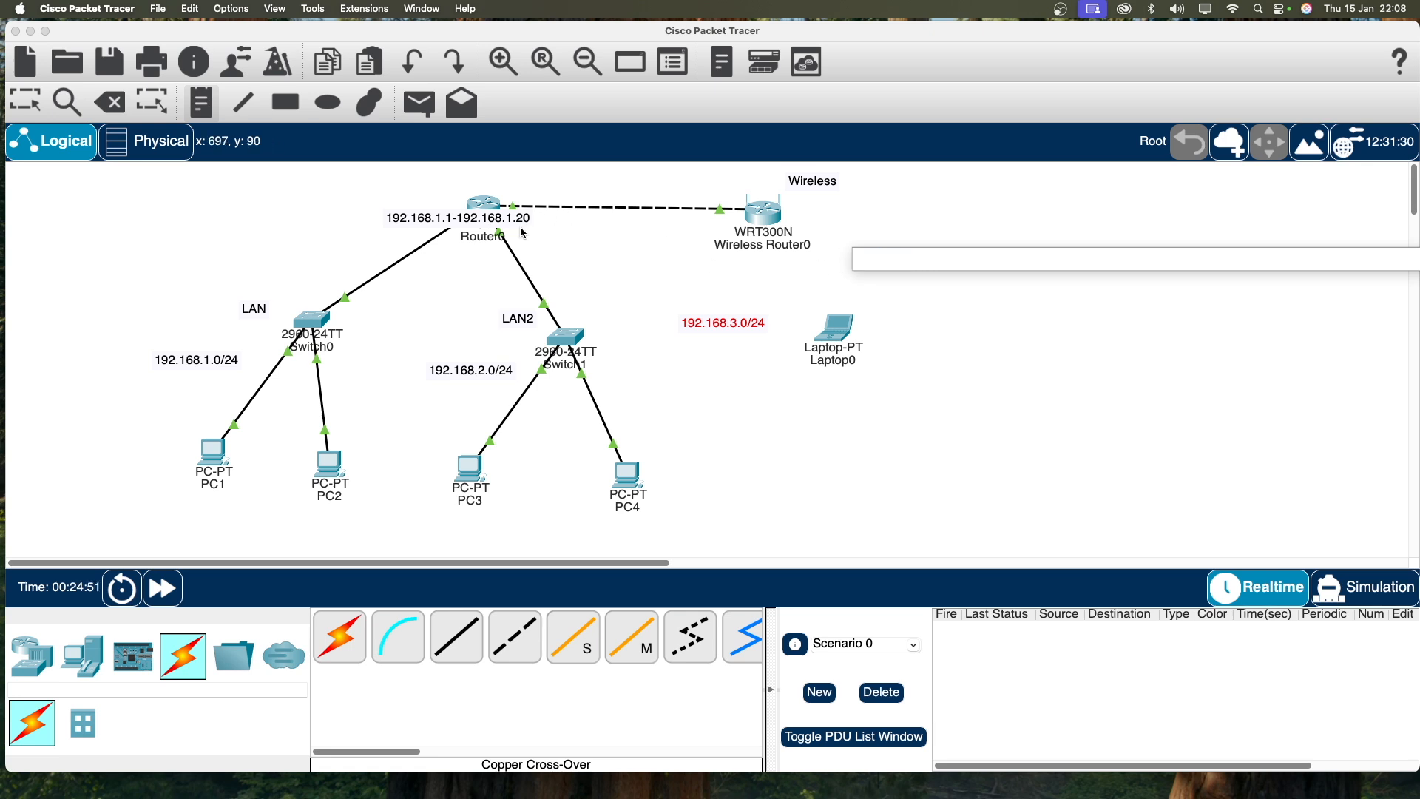
left_click(492, 222)
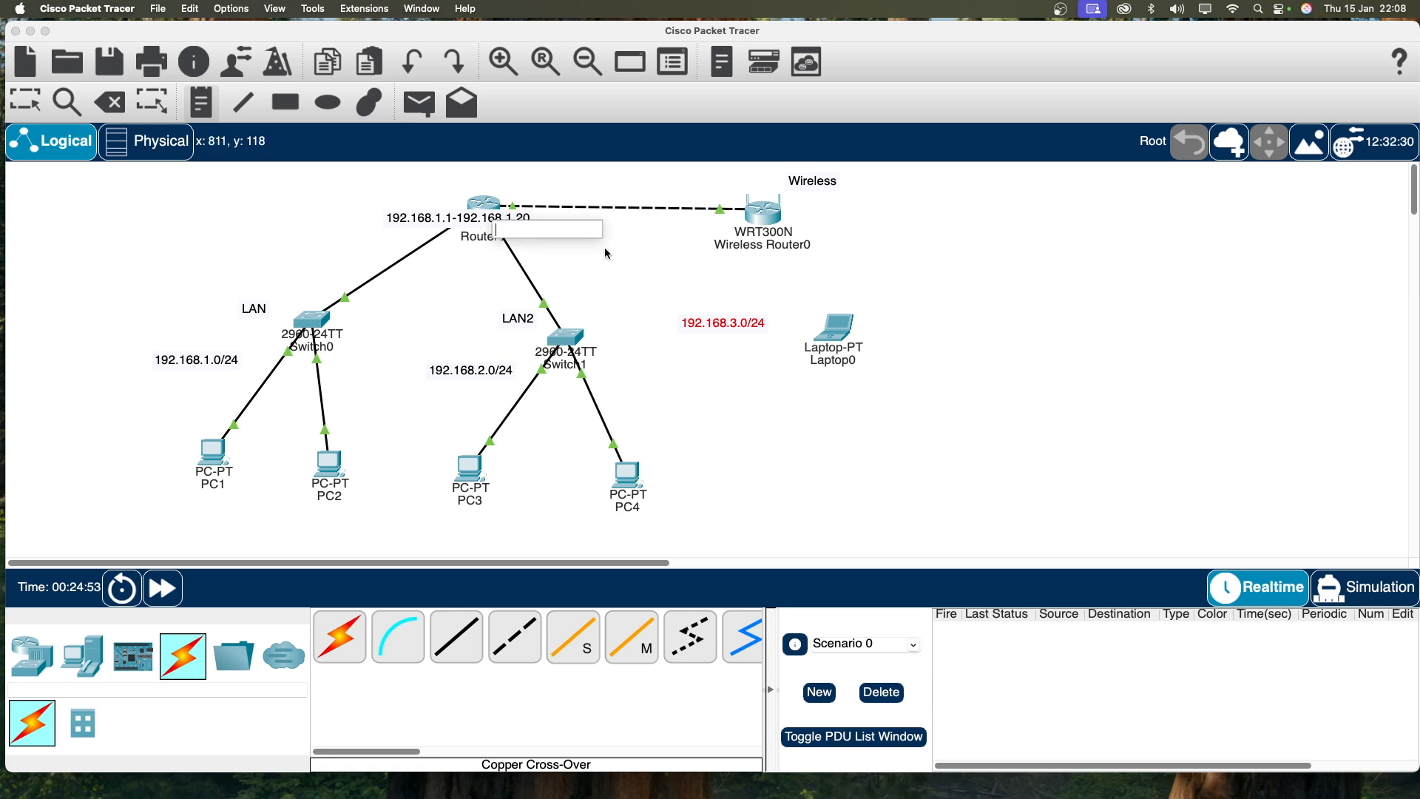
type("192.168.2.")
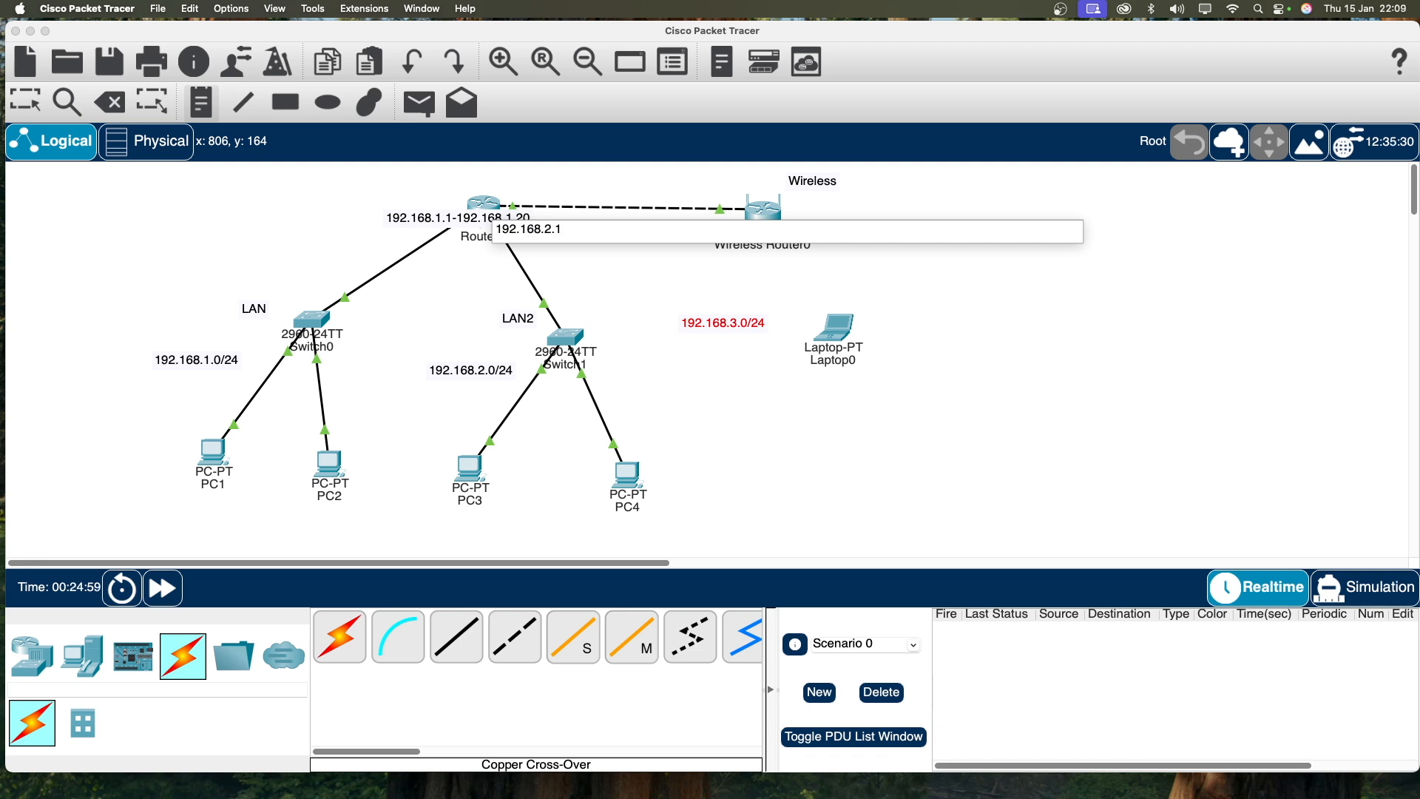
type("1 - 192.168.2.20")
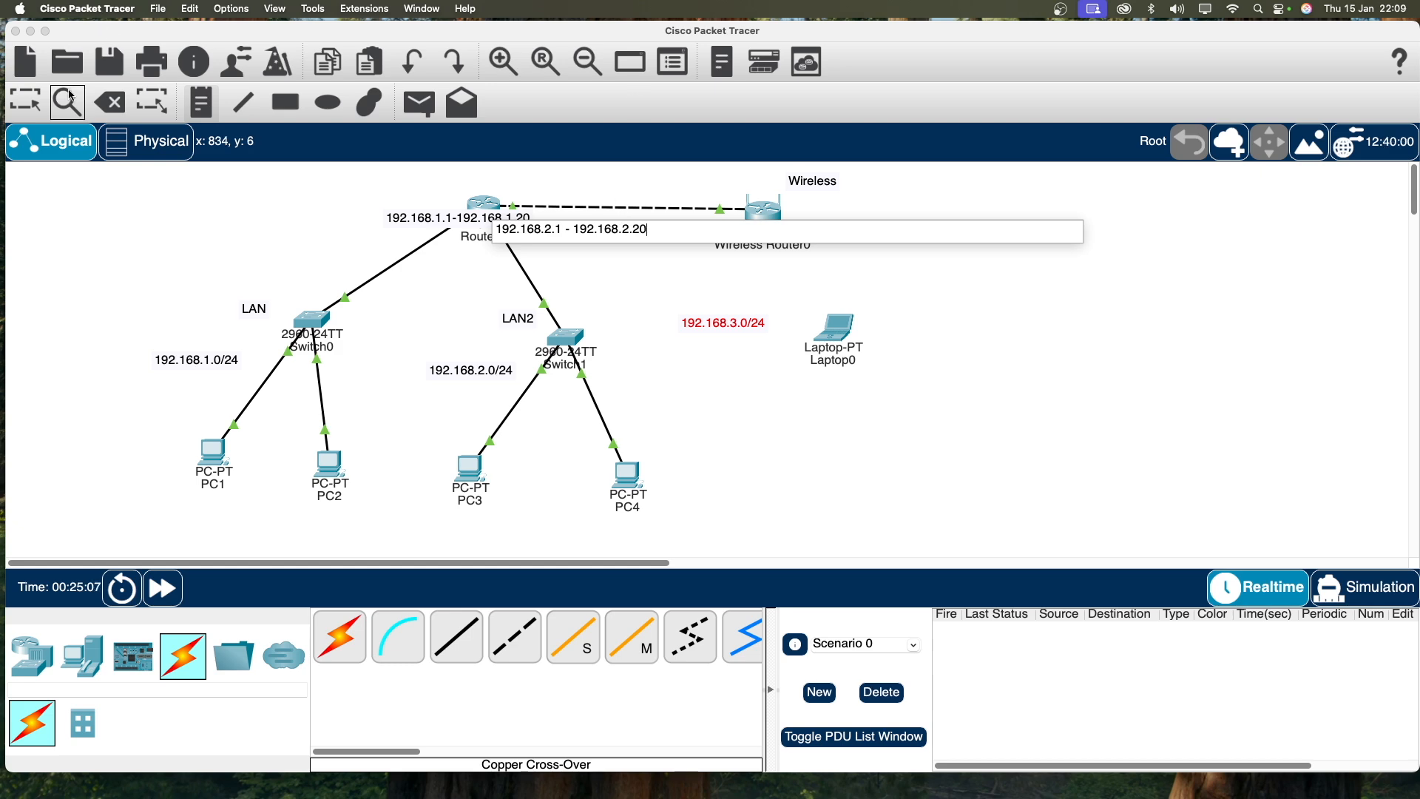
left_click(25, 102)
Step: Position both address-range notes near Router0 and its LAN2 link, then open Router0's CLI
left_click(449, 222)
left_click_drag(449, 222, 349, 219)
left_click_drag(524, 232, 466, 272)
left_click(391, 225)
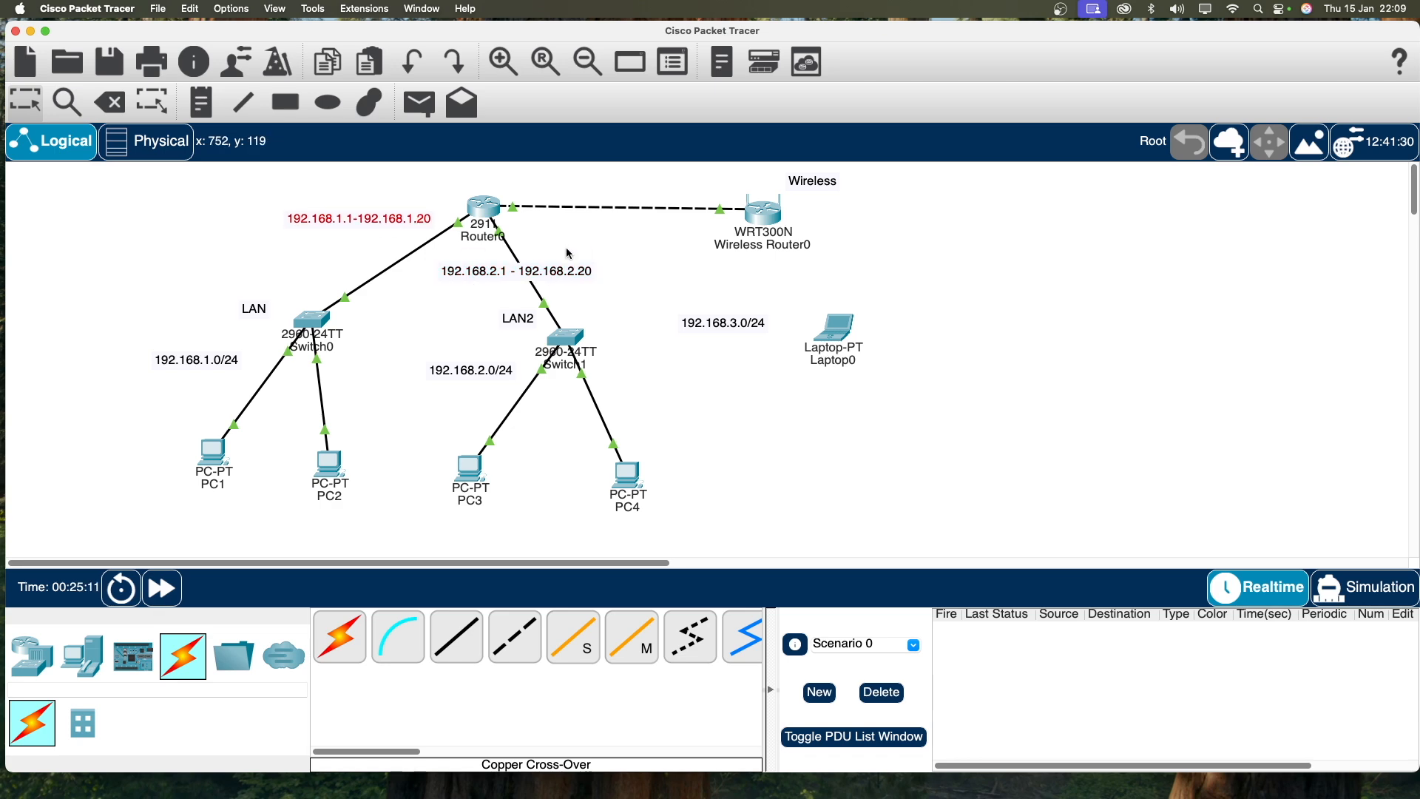
left_click(484, 207)
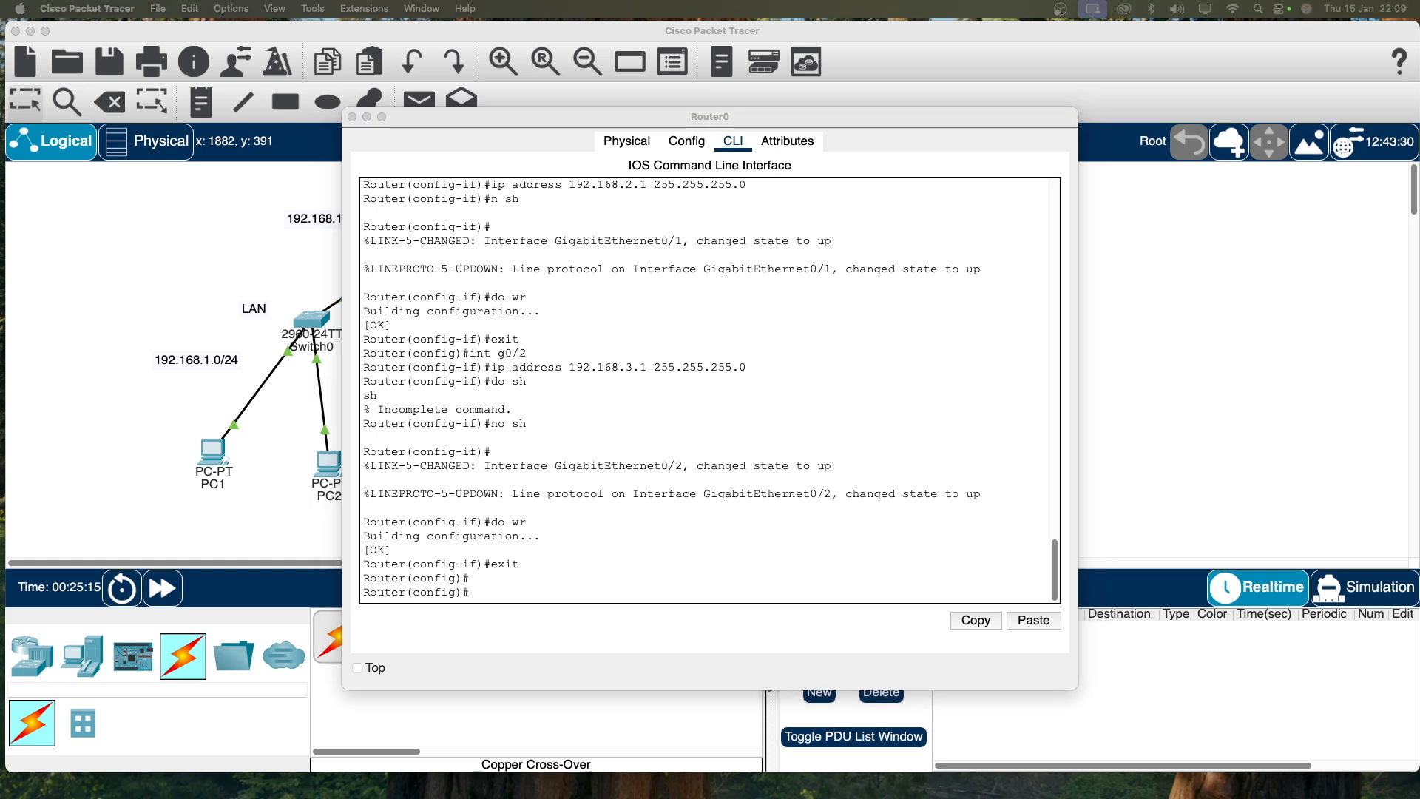
Step: Exclude 192.168.1.1–192.168.1.20 from DHCP with ip dhcp excluded-address
left_click(525, 602)
type("ip")
type(" dhcp")
type(" exlcue")
key("BackSpace")
key("BackSpace")
key("BackSpace")
key("BackSpace")
type("clu")
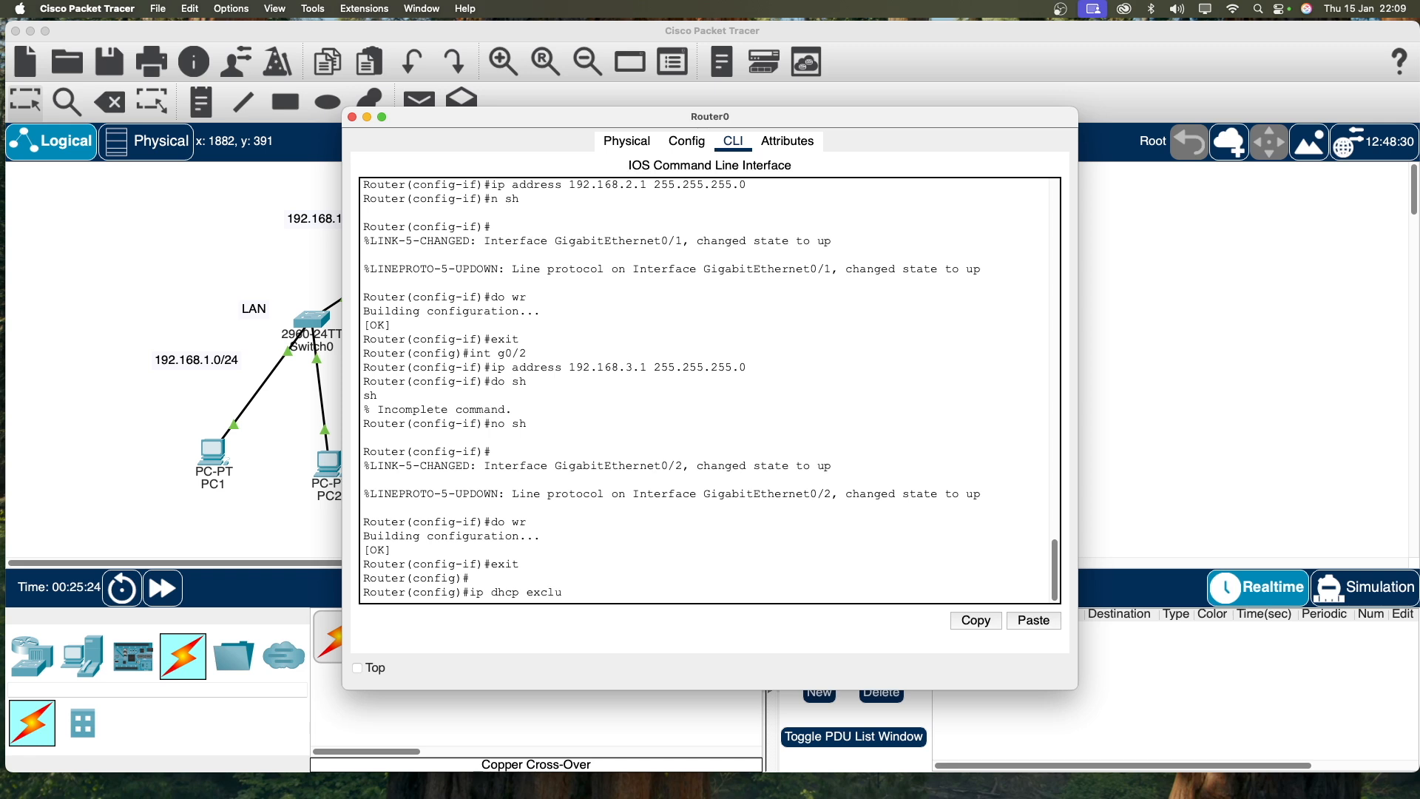
type("ded-address 192.168")
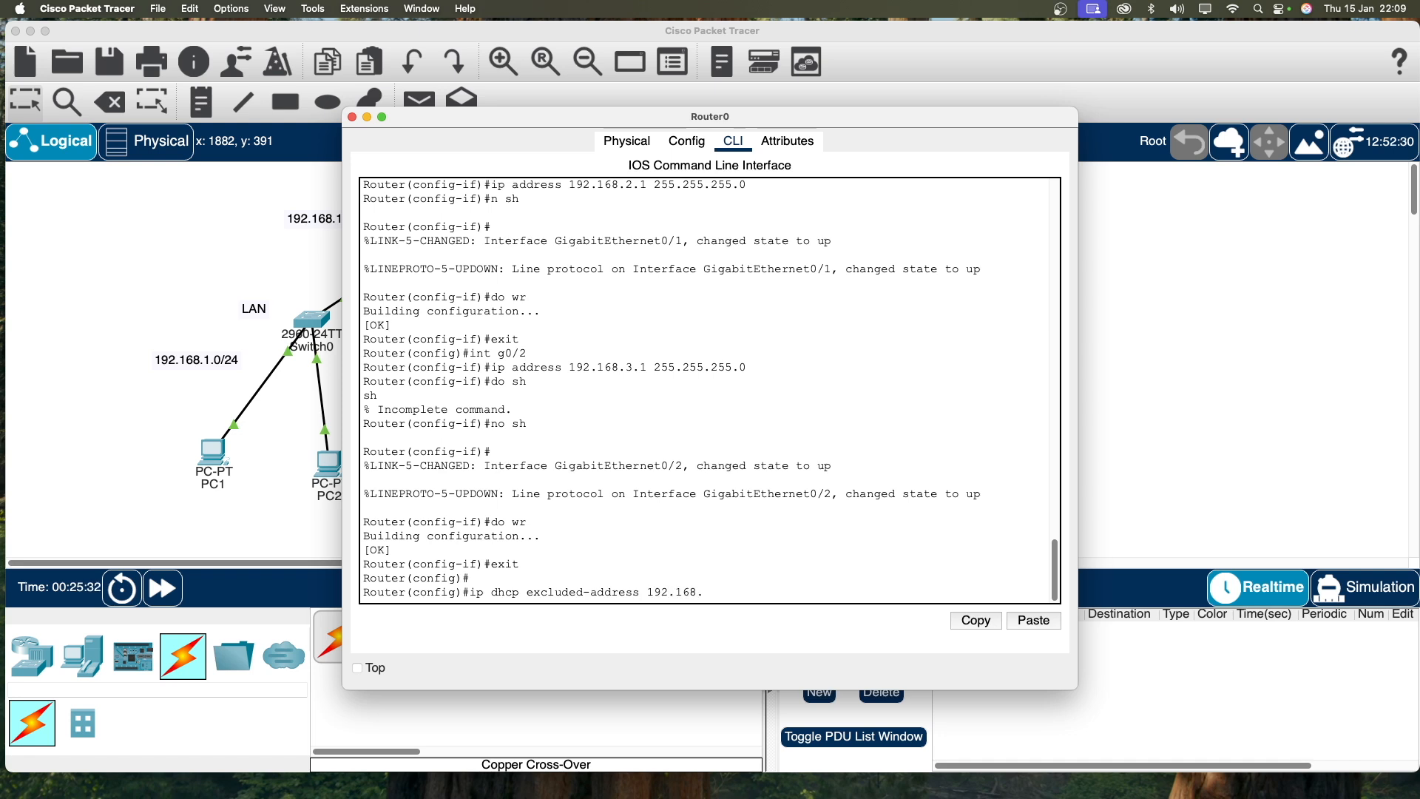
type(".1.1 192.168.1.20")
key("Return")
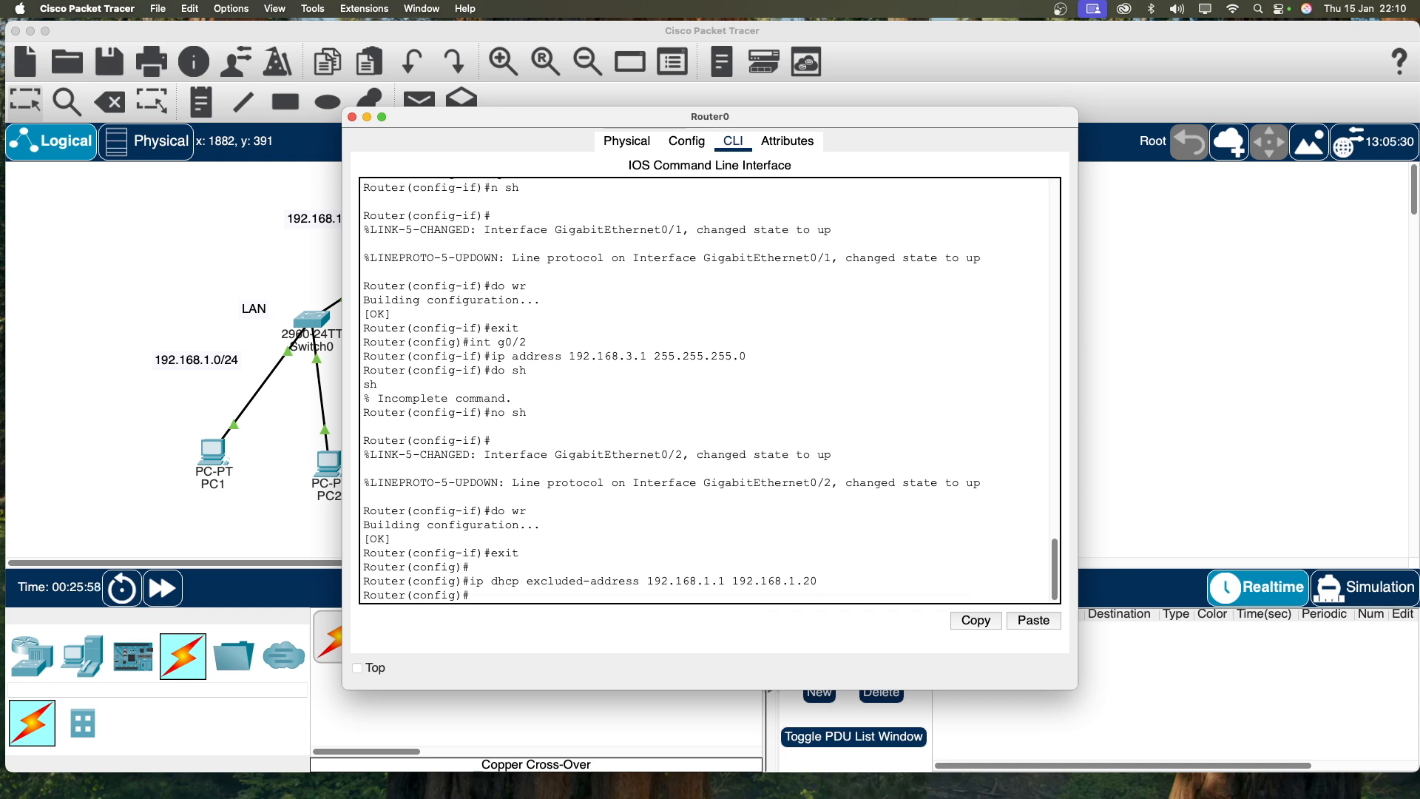
Step: Exclude 192.168.2.1–192.168.2.20 from DHCP as well
key("Up")
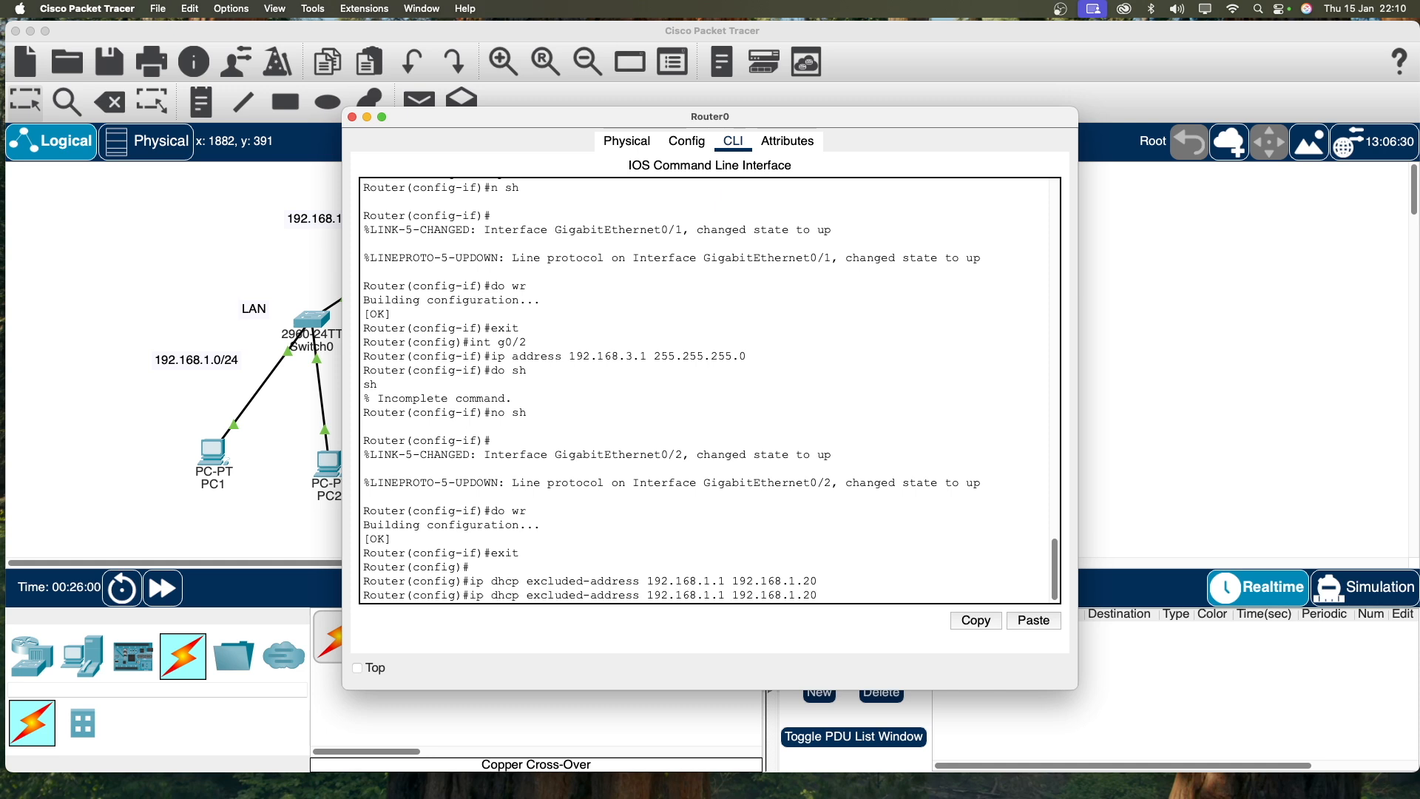
key("BackSpace")
key("BackSpace")
key("BackSpace")
key("BackSpace")
key("BackSpace")
key("BackSpace")
key("BackSpace")
key("BackSpace")
key("BackSpace")
key("BackSpace")
key("BackSpace")
key("BackSpace")
key("BackSpace")
key("BackSpace")
key("BackSpace")
key("BackSpace")
type("2.1 192.168.2.2")
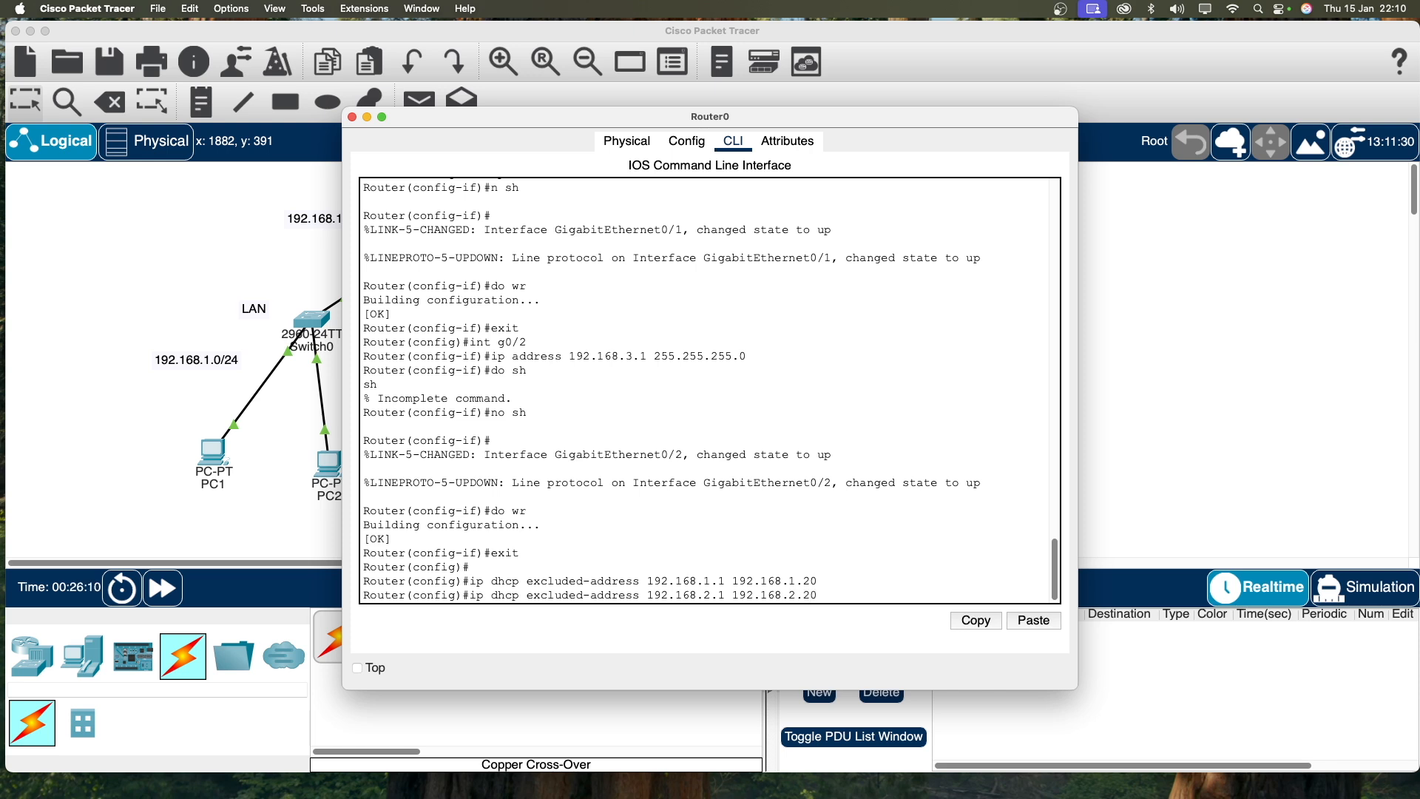
type("0")
key("Return")
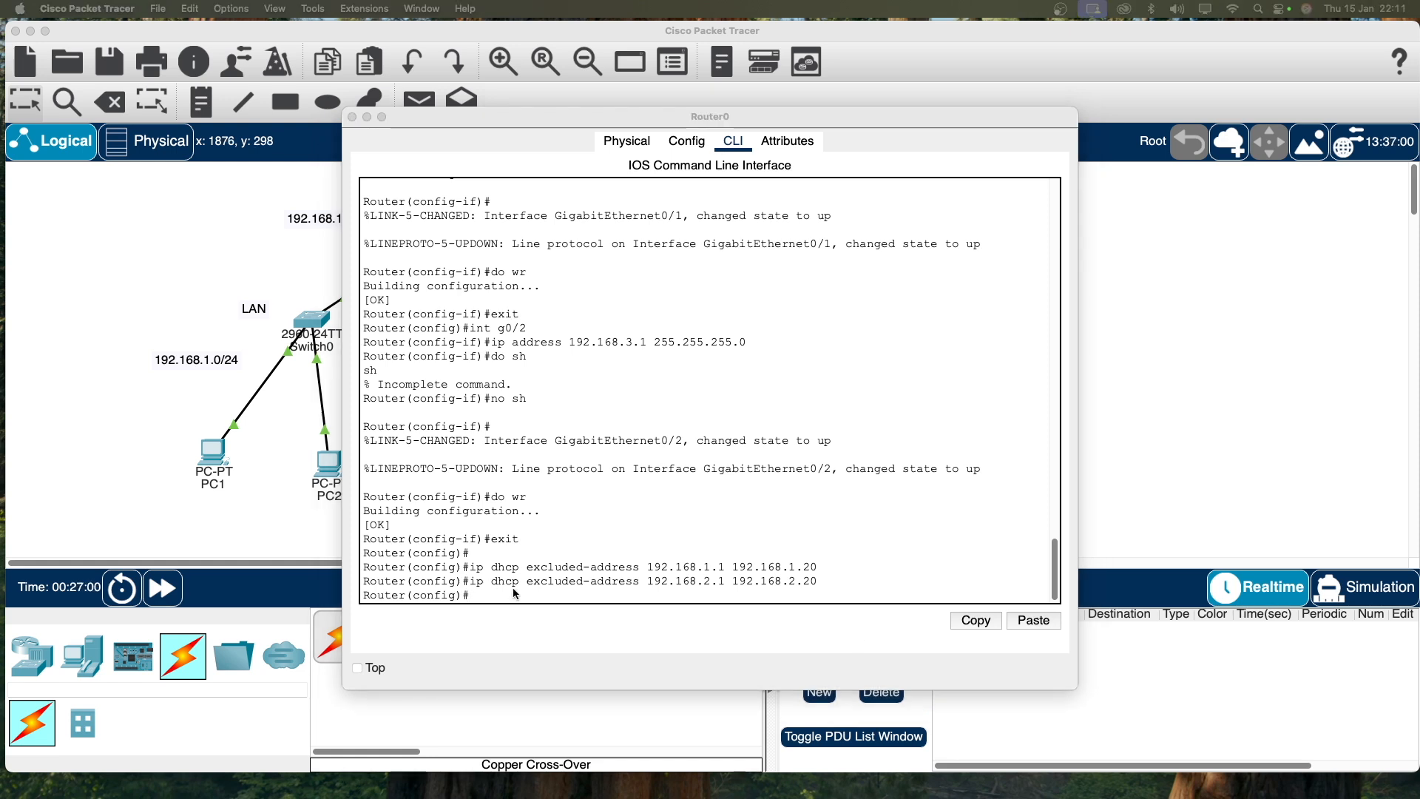
left_click(525, 595)
left_click(507, 596)
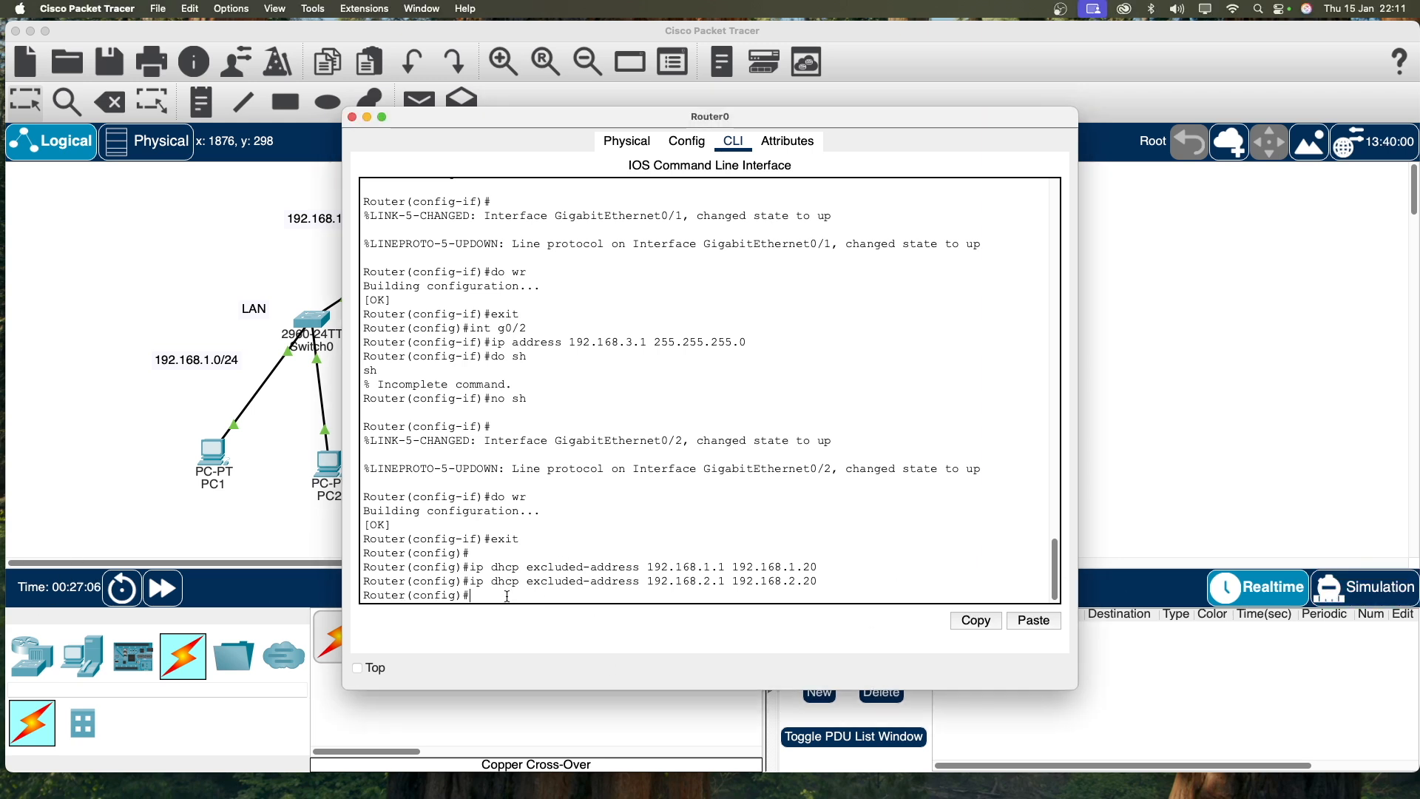
Step: Create DHCP pool LAN with network 192.168.1.0 255.255.255.0 and default-router 192.168.1.1
type("ip")
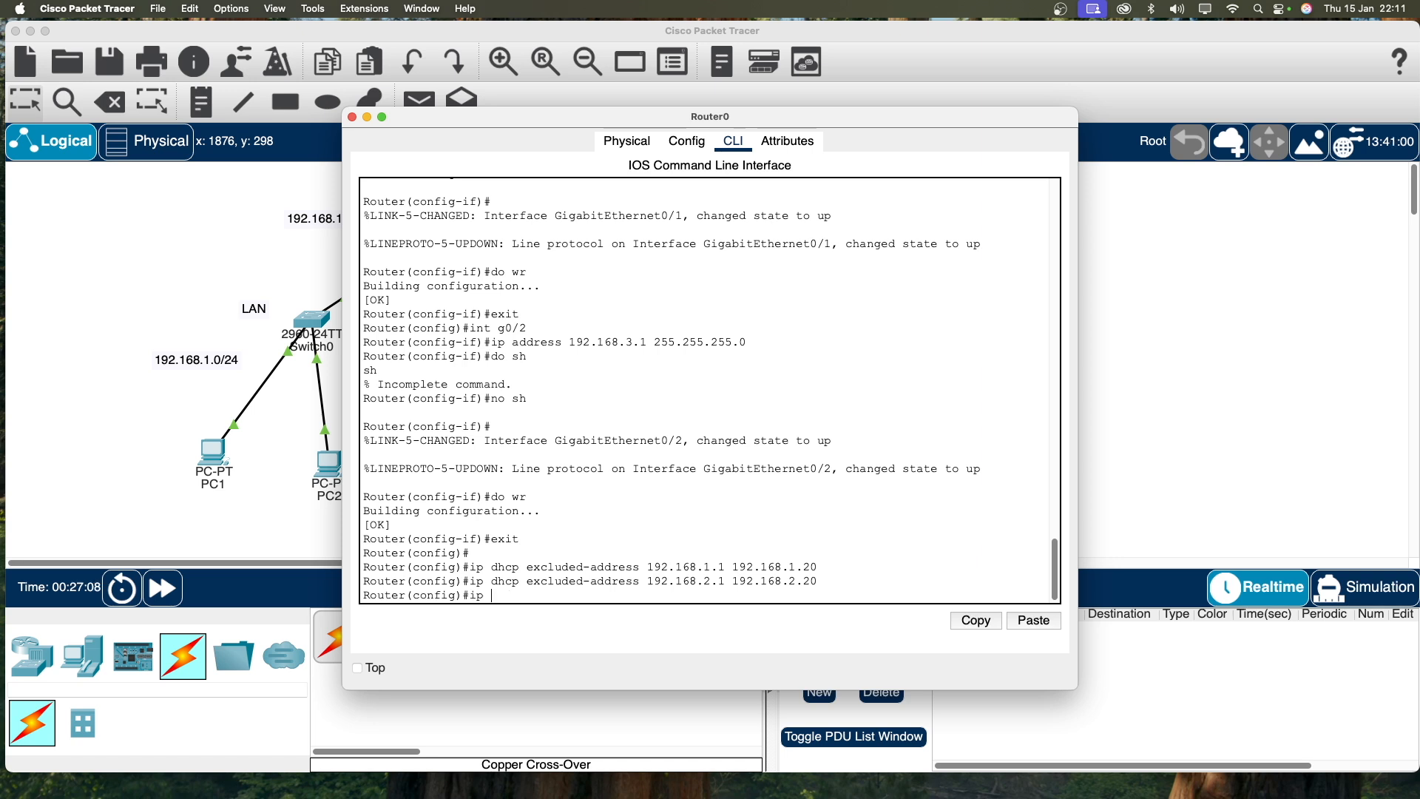
type(" dhcp LAN")
key("Return")
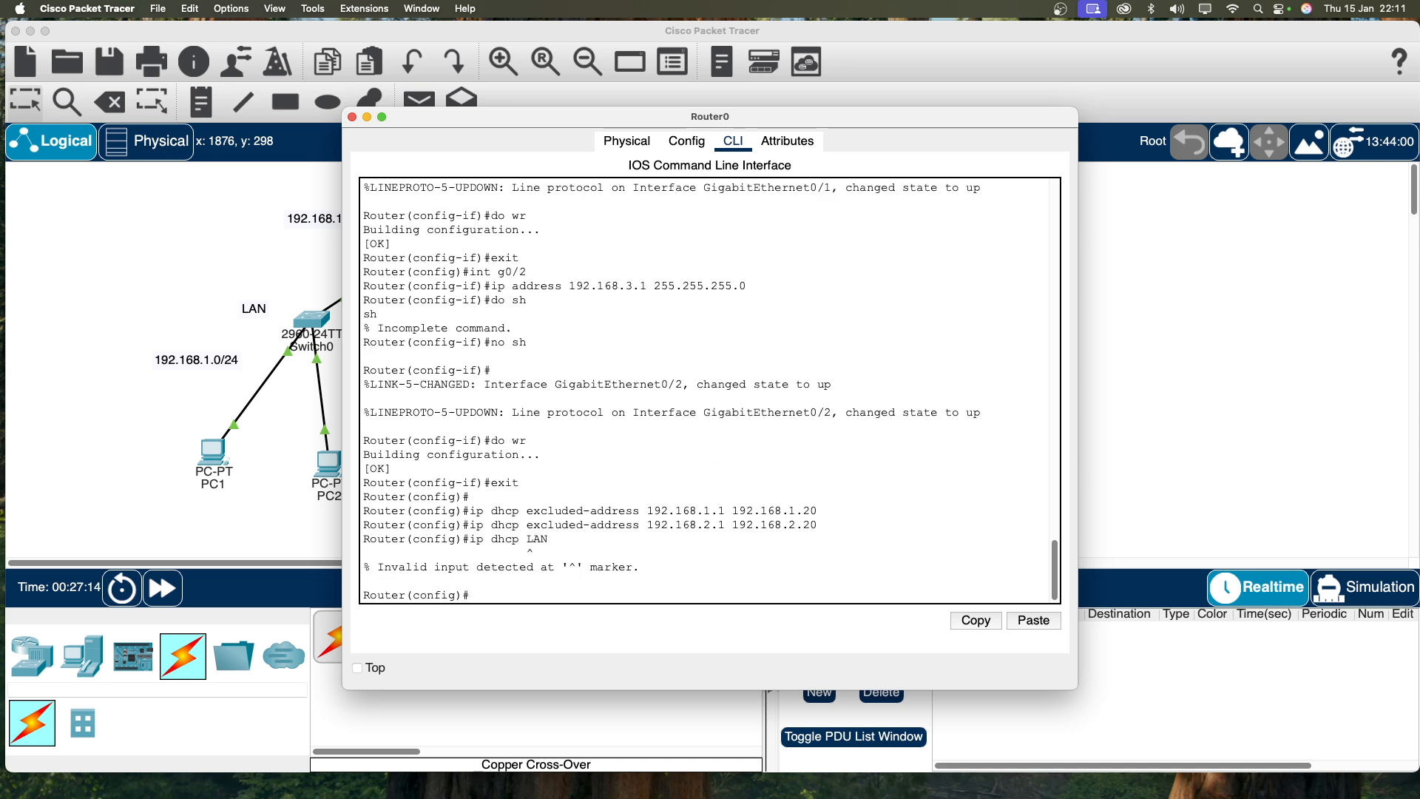
key("Up")
key("BackSpace")
key("BackSpace")
key("BackSpace")
key("BackSpace")
key("BackSpace")
type("p dhcppool")
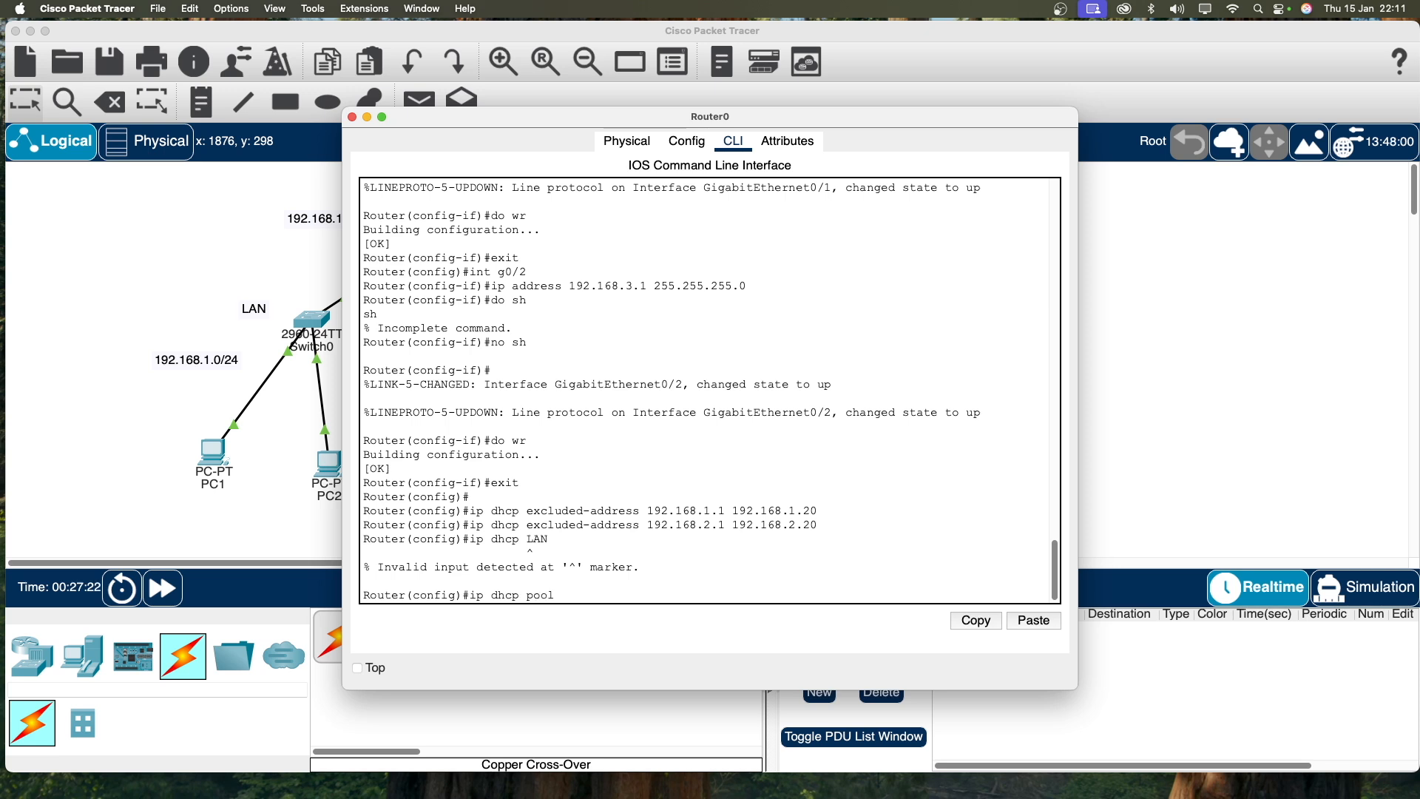
type(" LAN")
key("Return")
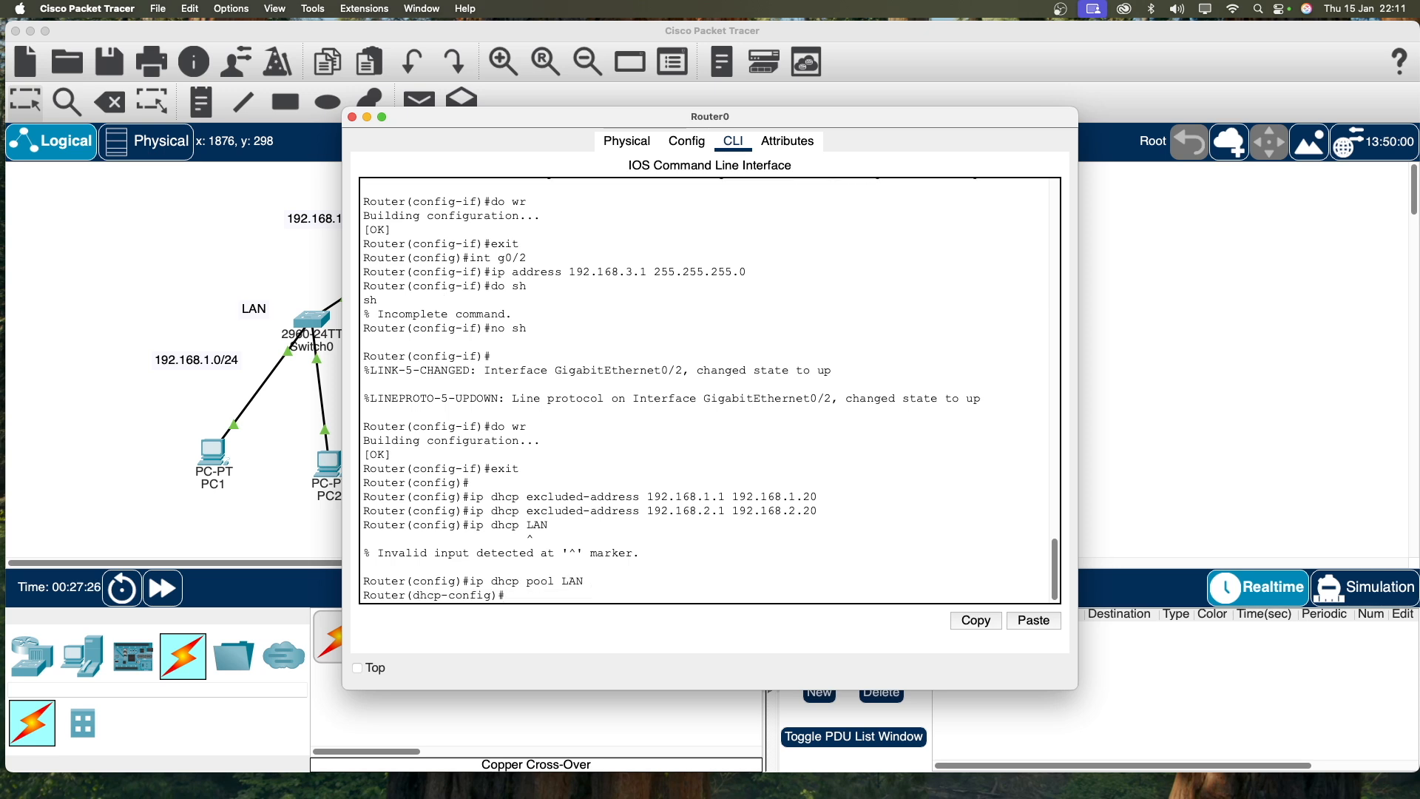
type("network 192.168.1.0 255.255.255.0")
key("Return")
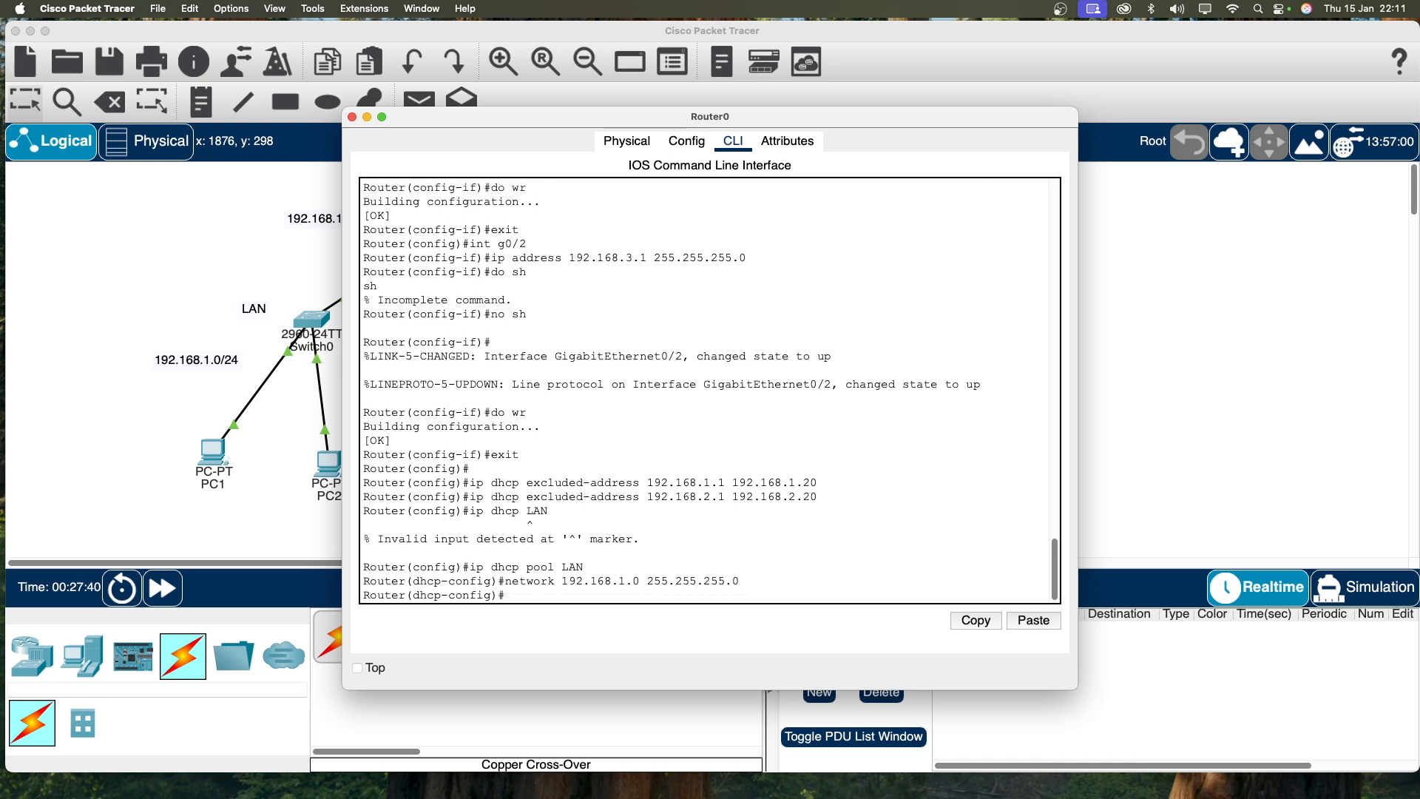
type("default-router 192.168.1.1")
key("Return")
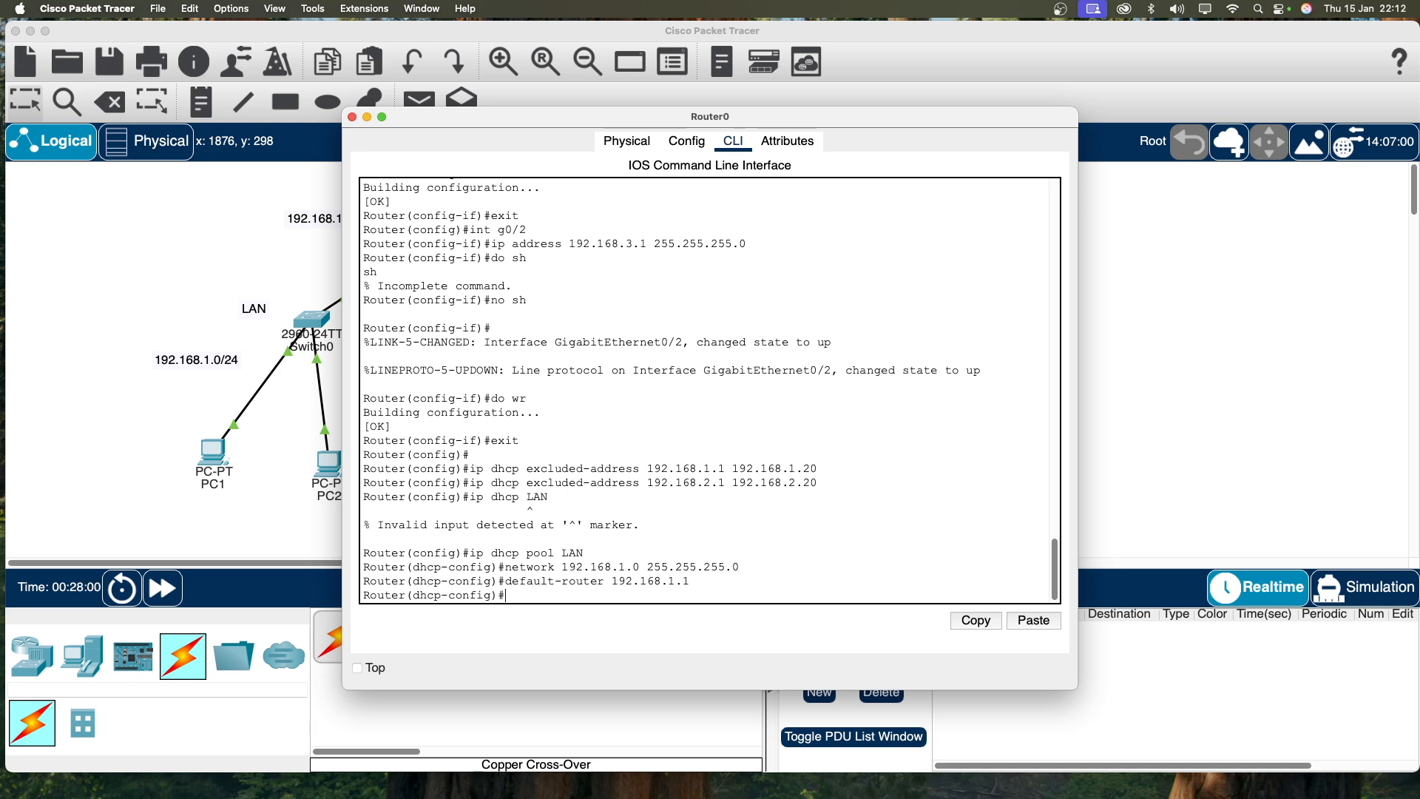
type("exit")
key("Return")
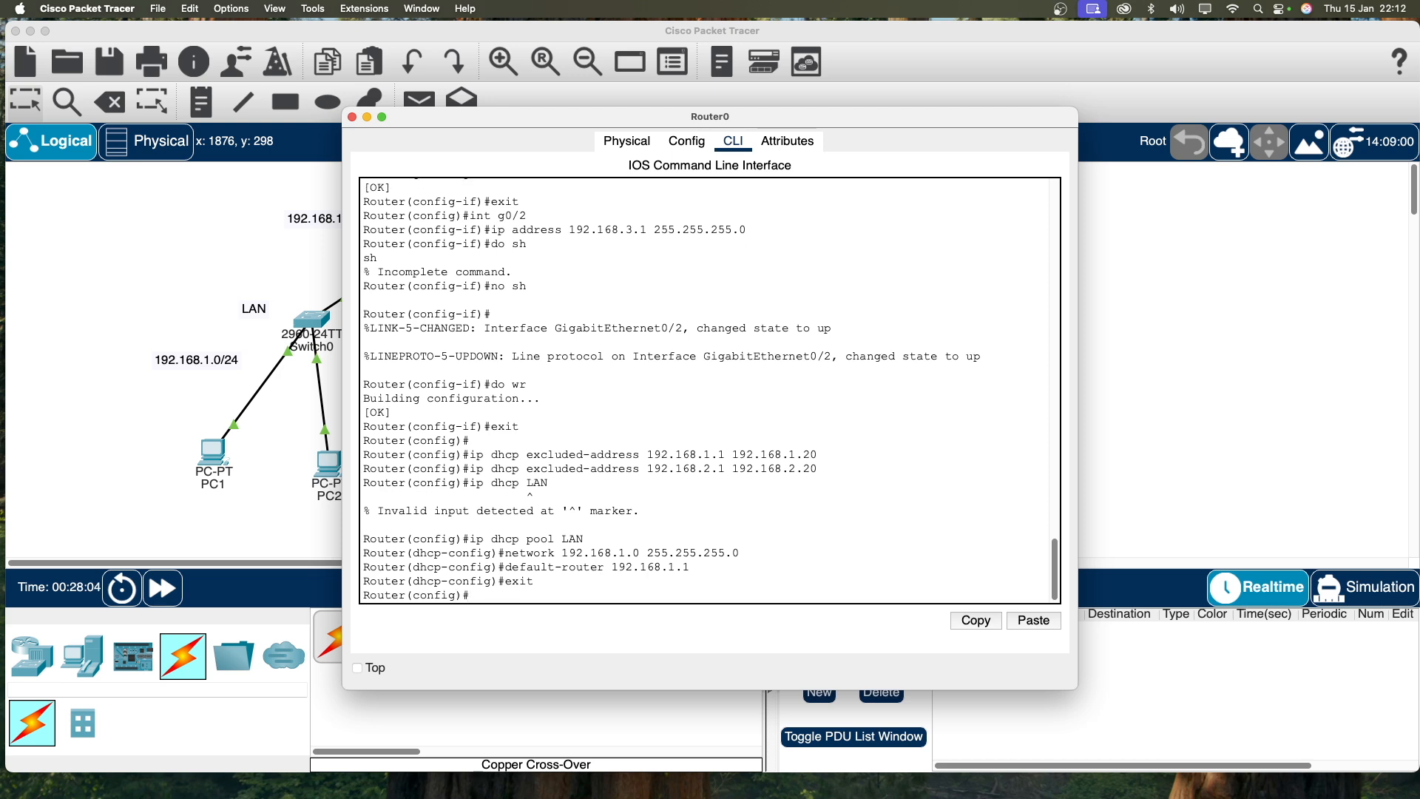
Step: Create DHCP pool LAN2 with network 192.168.2.0 255.255.255.0 and default-router 192.168.2.1
key("Up")
key("Up")
key("Up")
key("Up")
type("2")
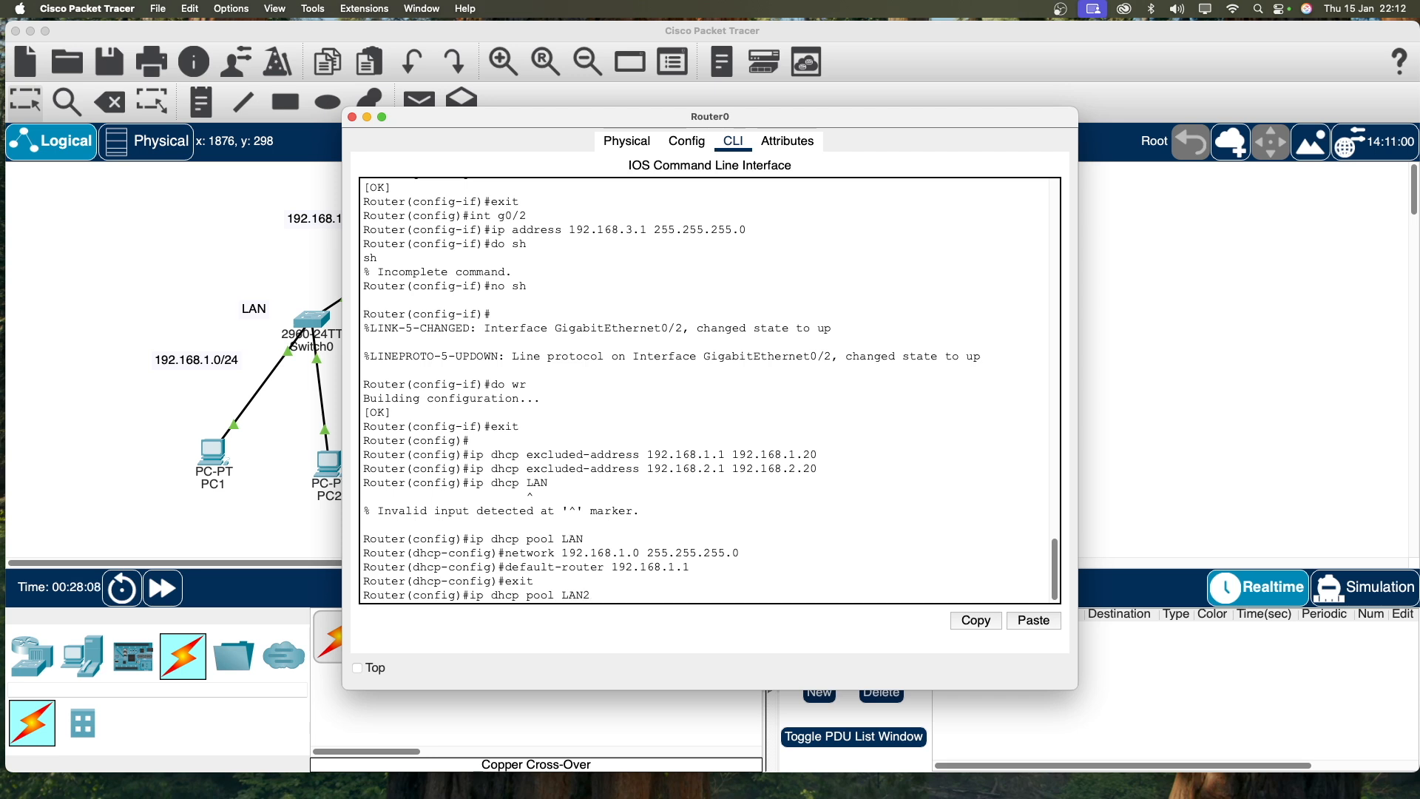
key("Return")
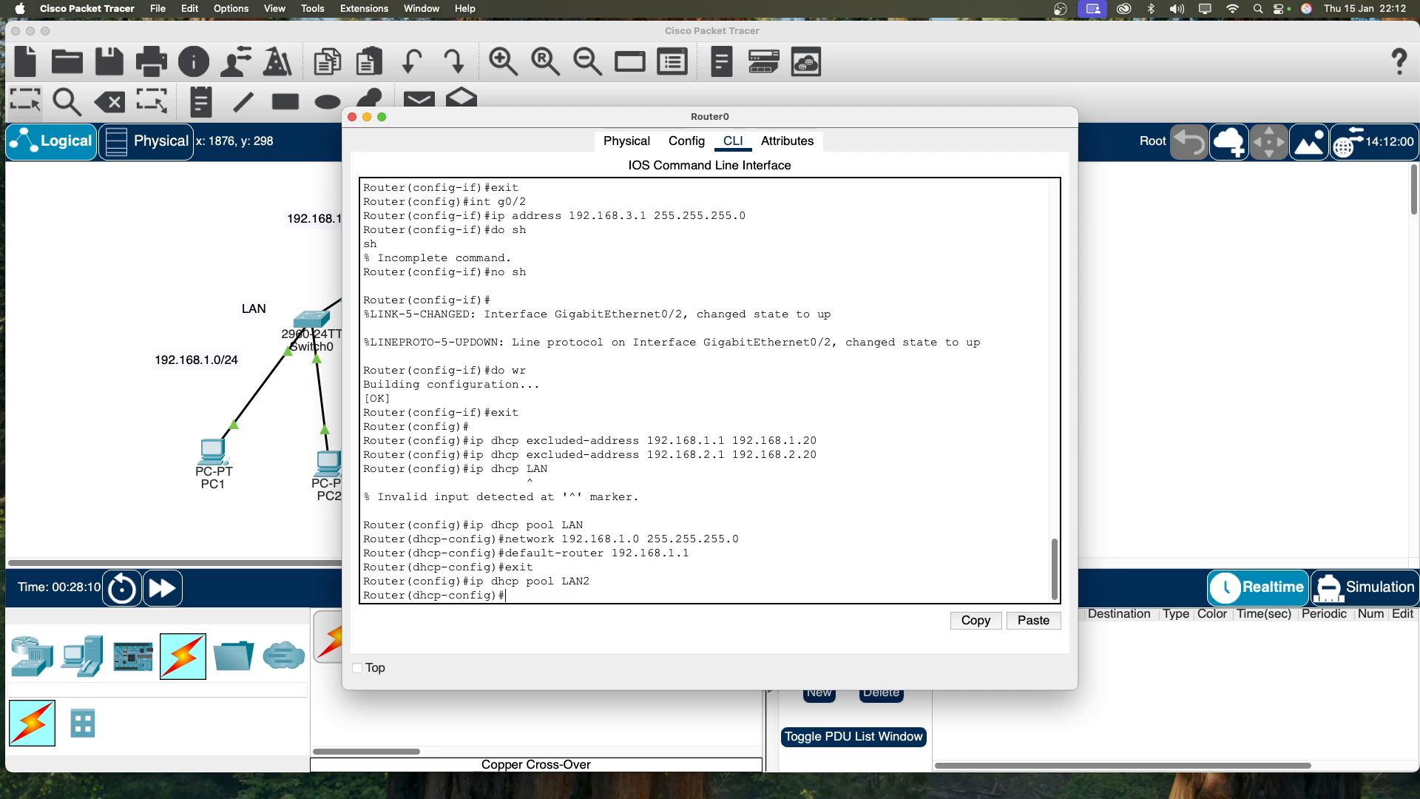
type("network 192.168.2.0 255.255.255")
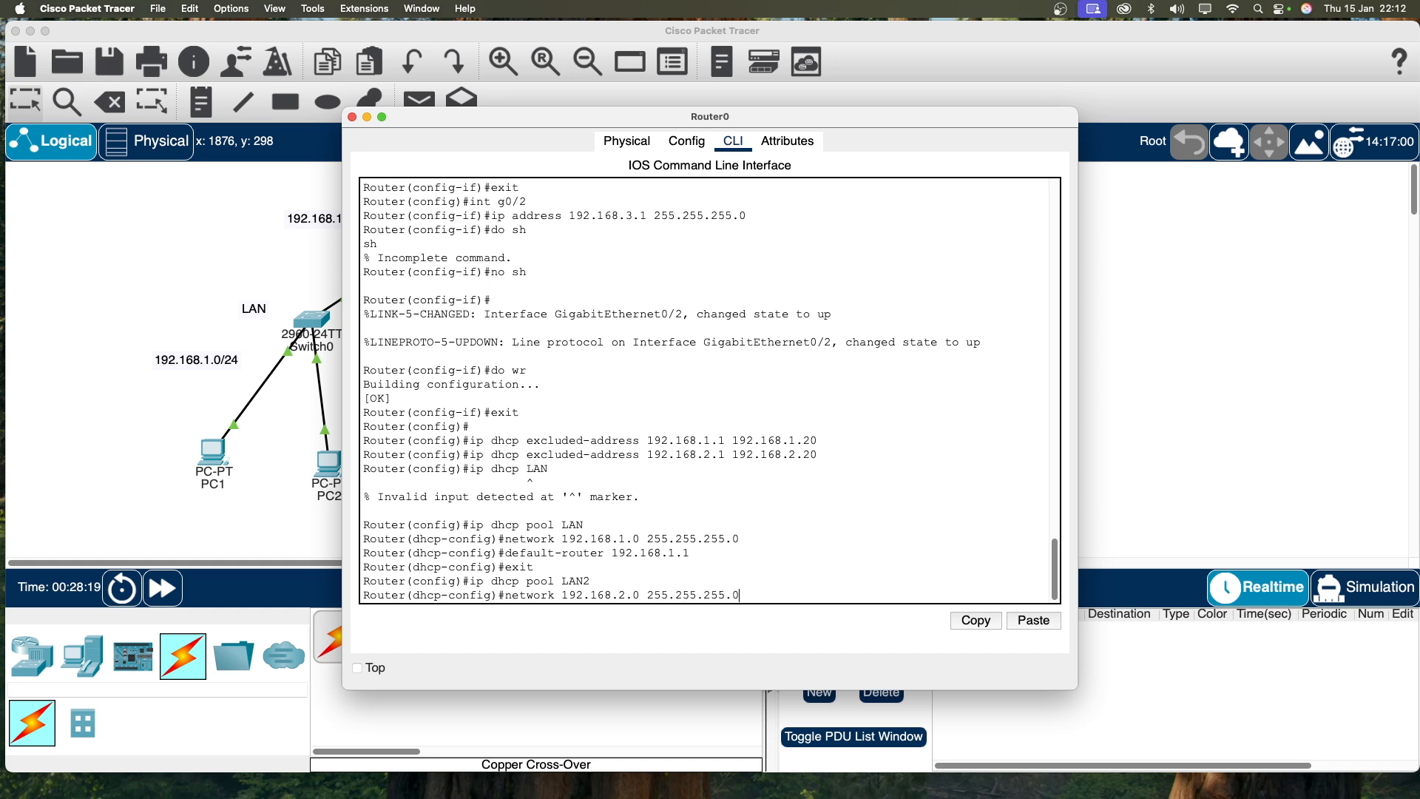
type(".0")
key("Return")
type("default")
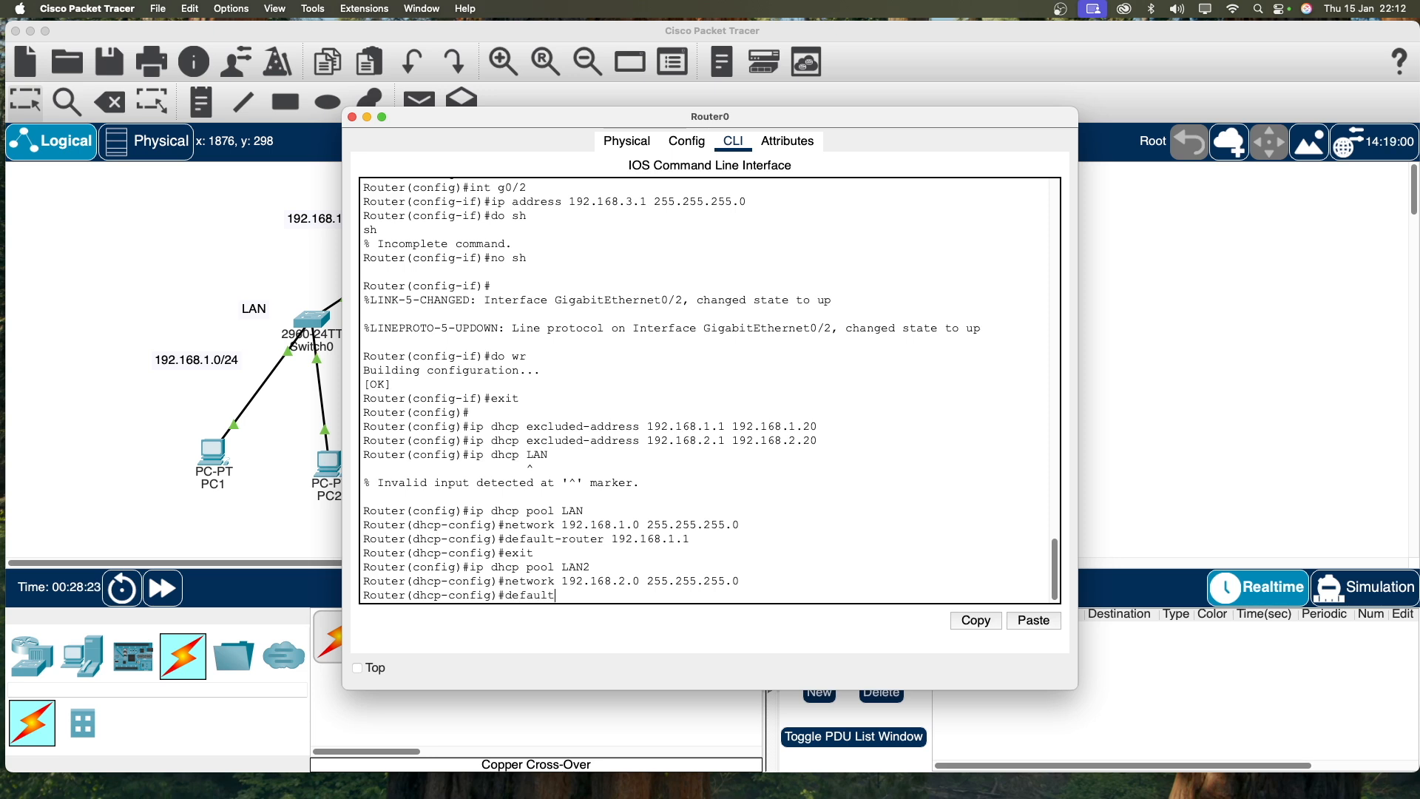
type("-router 192.168.2.1")
key("Return")
type("er(dhcp-config)#exit")
key("Return")
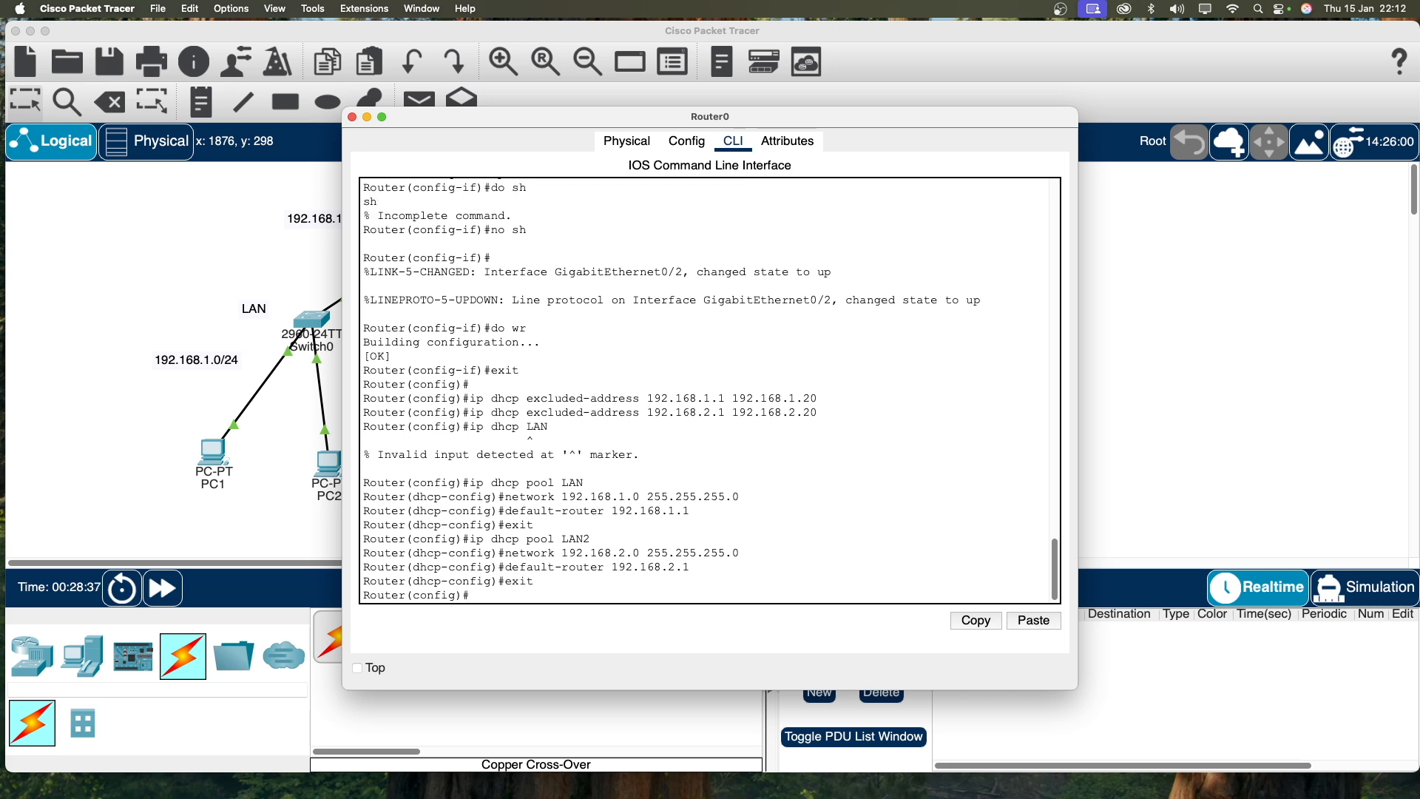
Step: Create the DHCP pool Wireless on Router0 with network 192.168.3.0 255.255.255.0
key("Up")
key("Up")
key("Up")
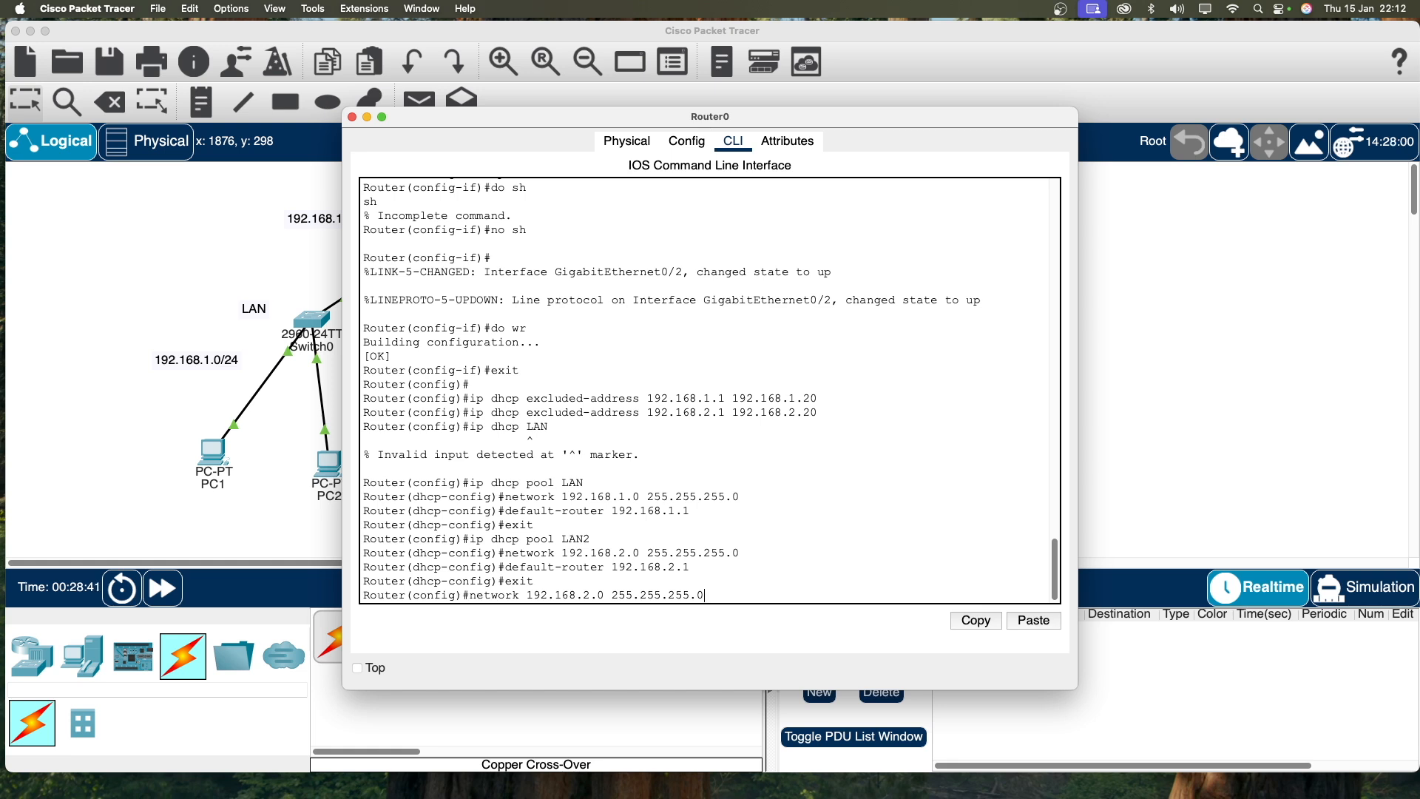
key("Up")
key("BackSpace")
key("BackSpace")
key("BackSpace")
key("BackSpace")
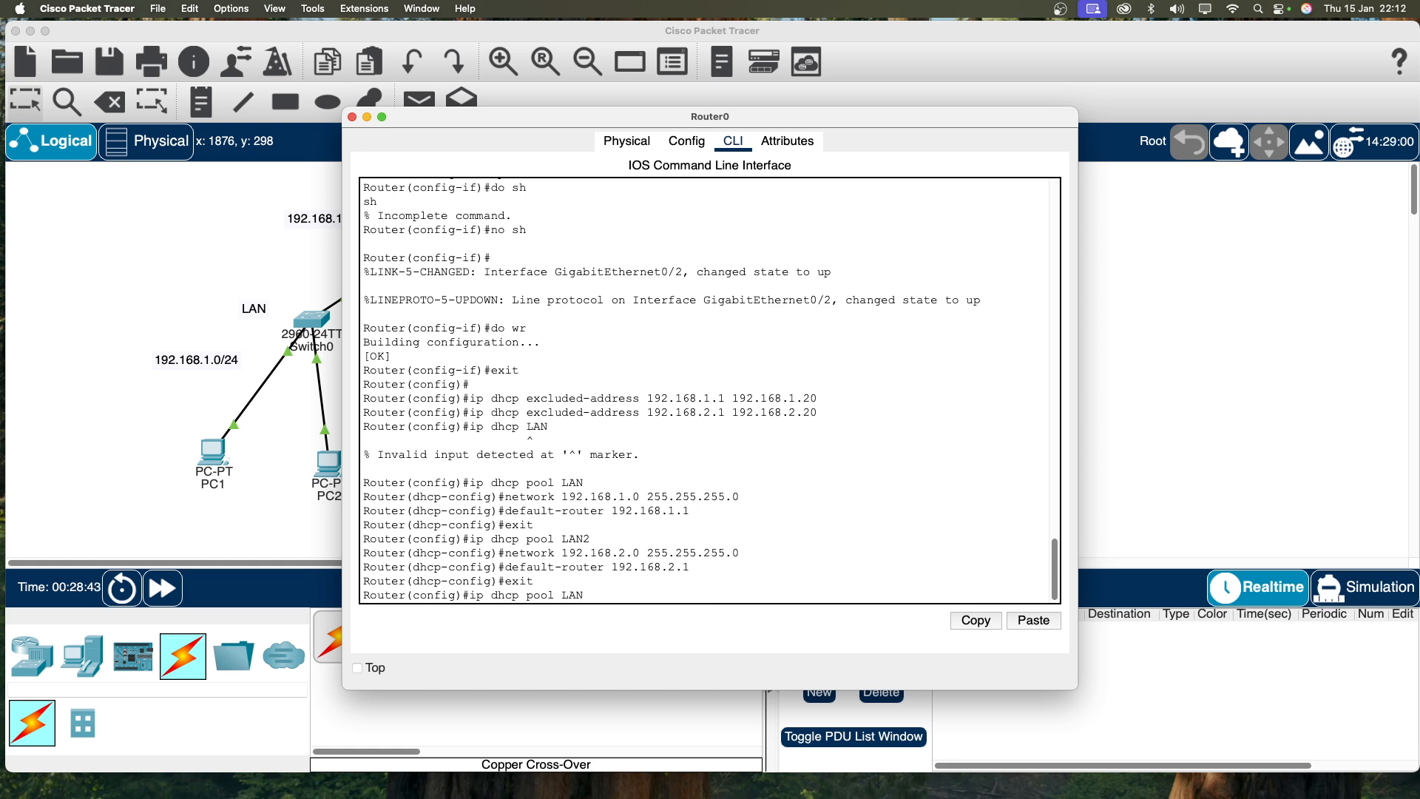
type("Wireless")
key("Return")
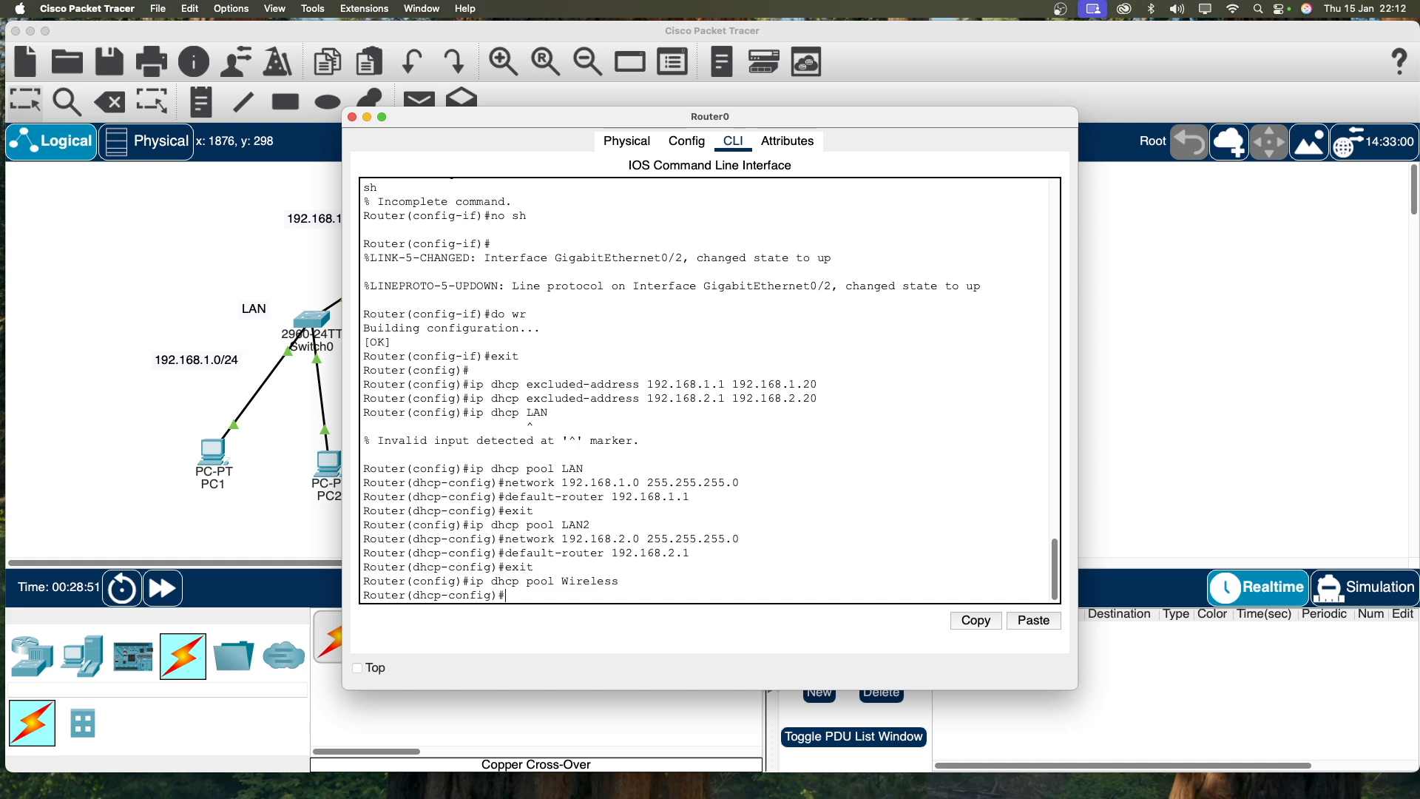
type("network 192.168.3.0 255.255.255.0")
key("Return")
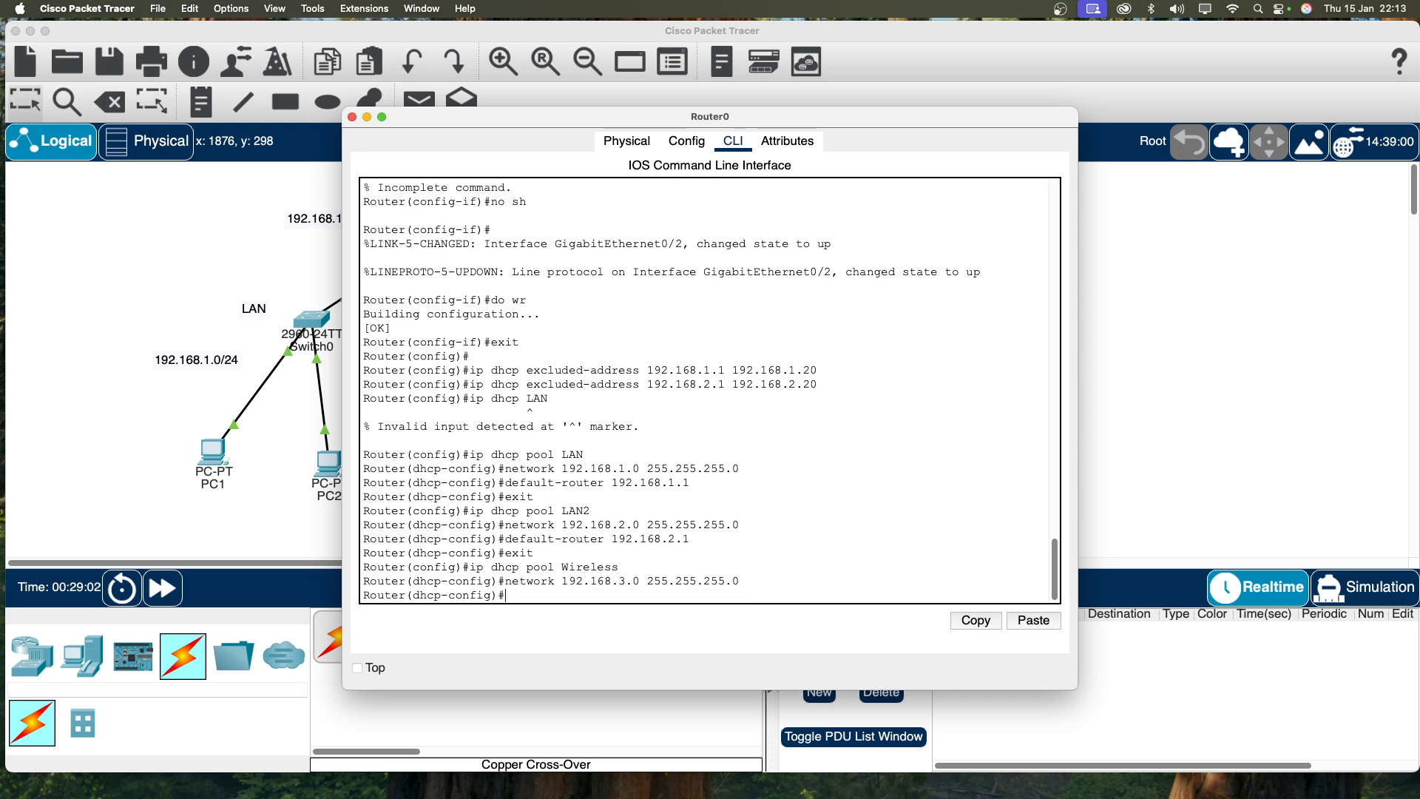
Step: Set the Wireless pool's default router to 192.168.3.1 and exit the pool
type("de")
key("BackSpace")
key("BackSpace")
type("exit")
key("Up")
key("Up")
key("Up")
key("Up")
type("3.1")
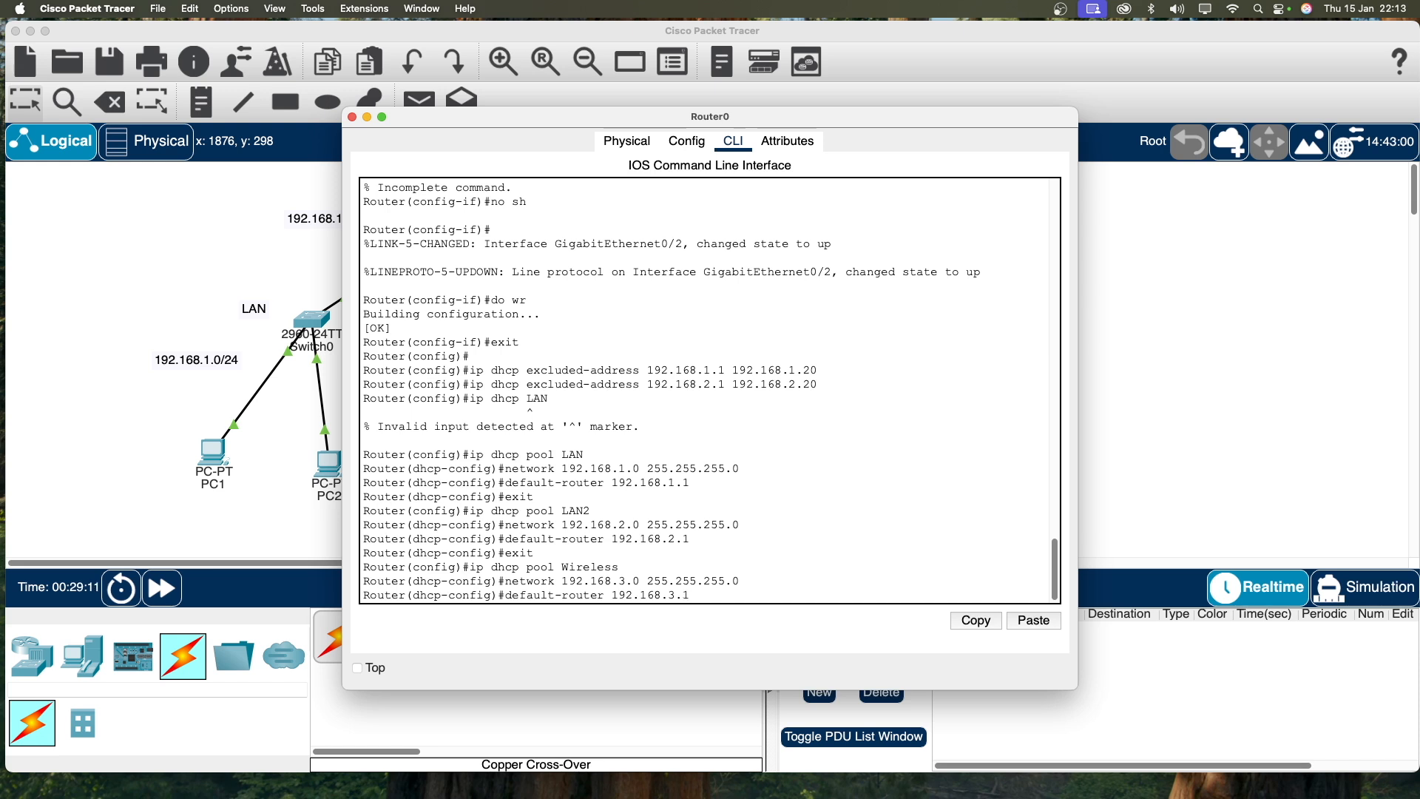
key("Return")
type("exit")
key("Return")
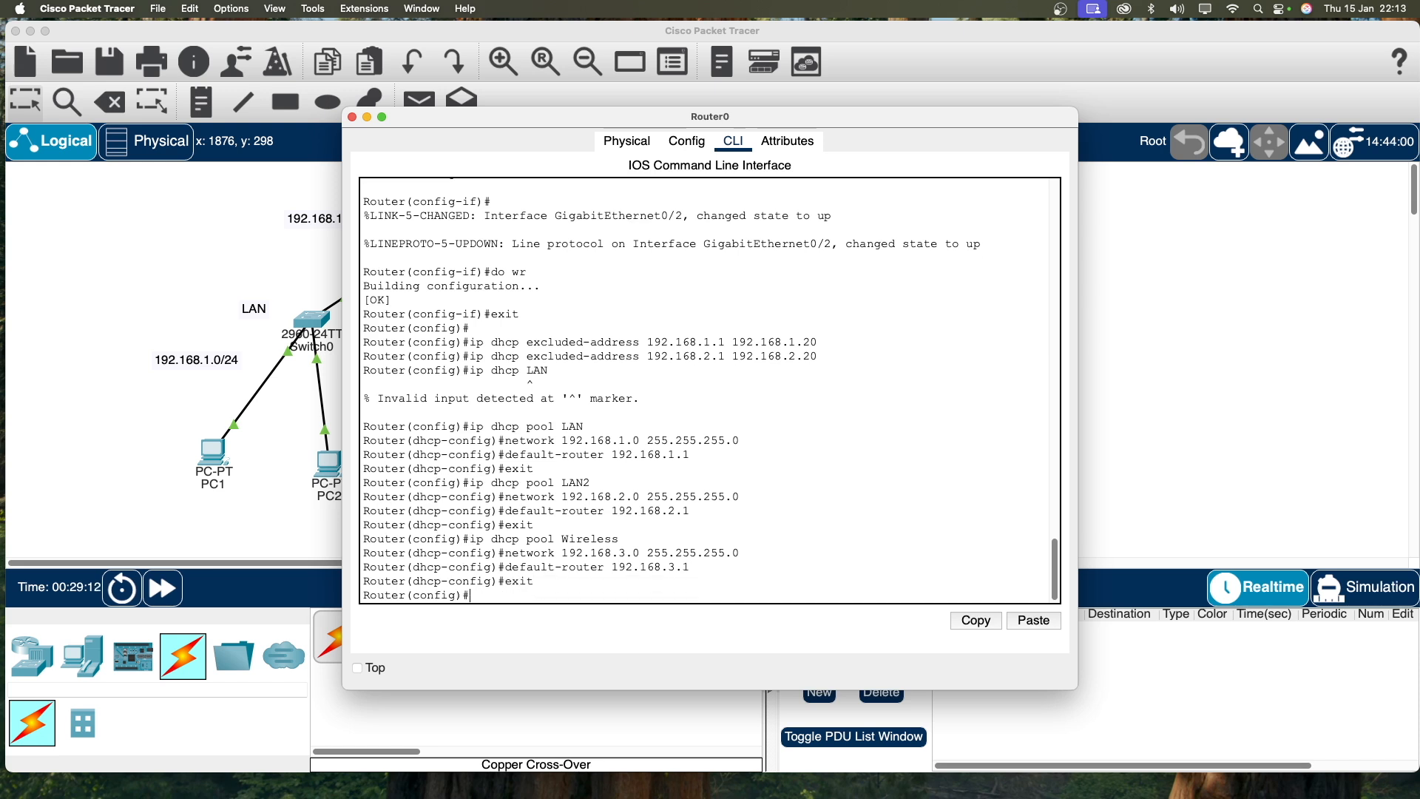
Step: Nudge PC1 slightly down-left on the canvas and open its configuration window
left_click(1123, 348)
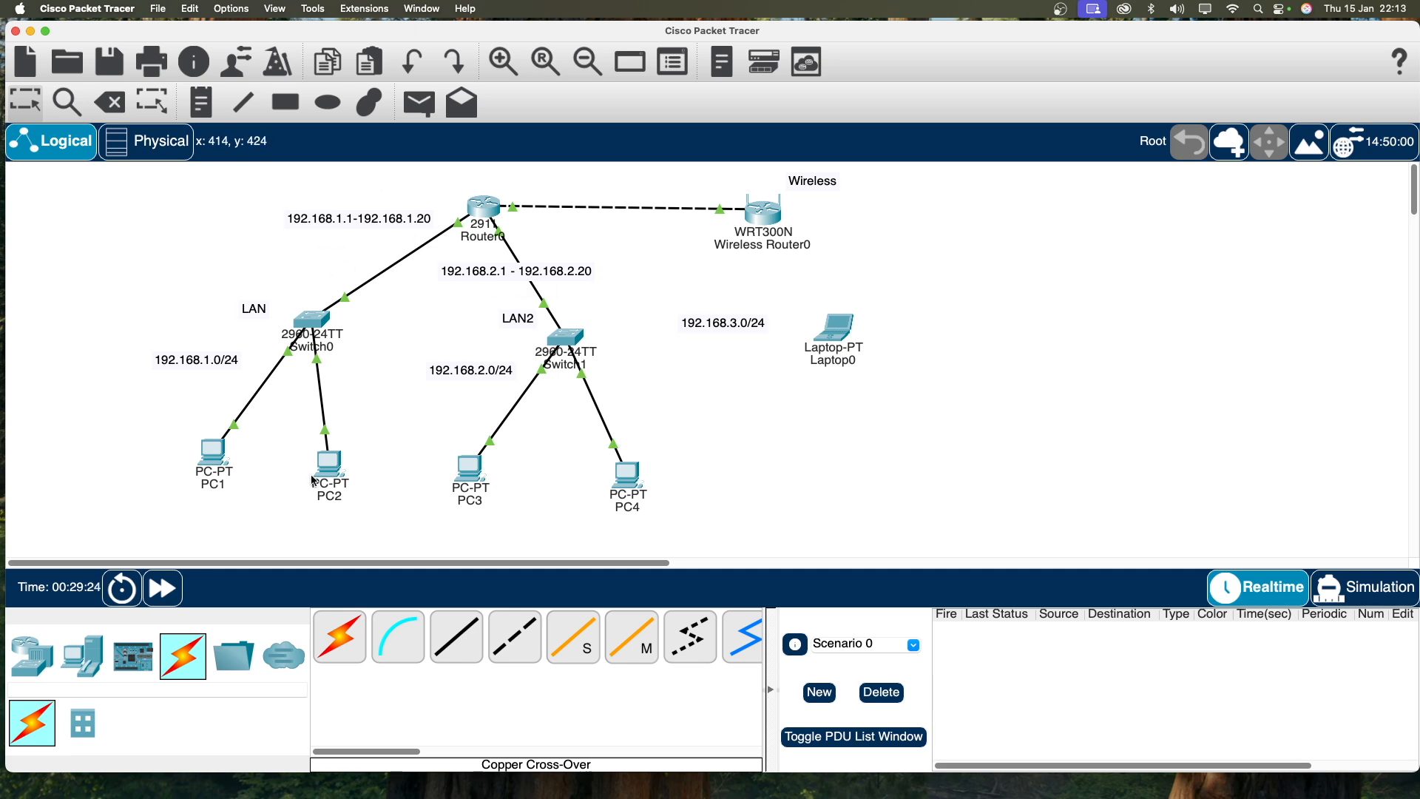
left_click(225, 468)
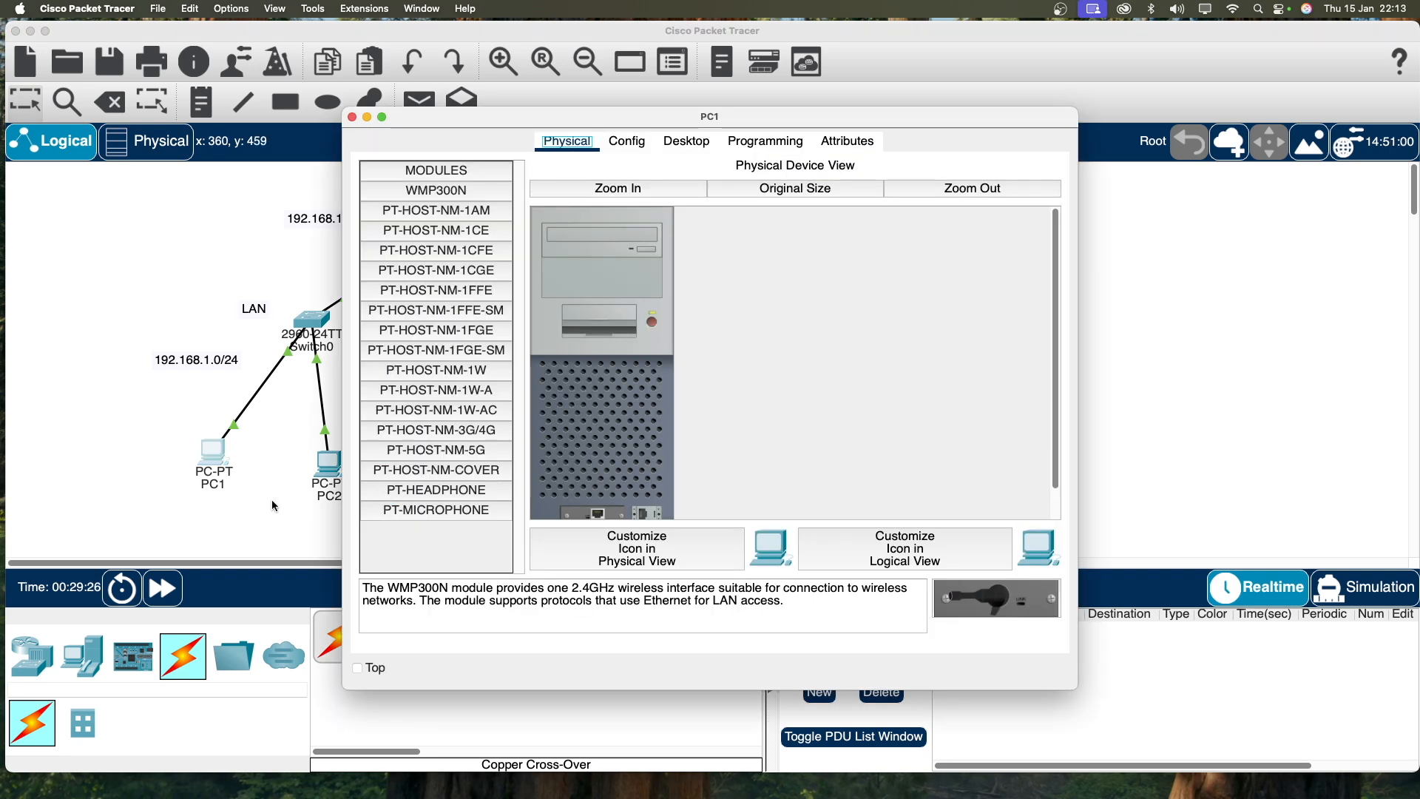
left_click(272, 497)
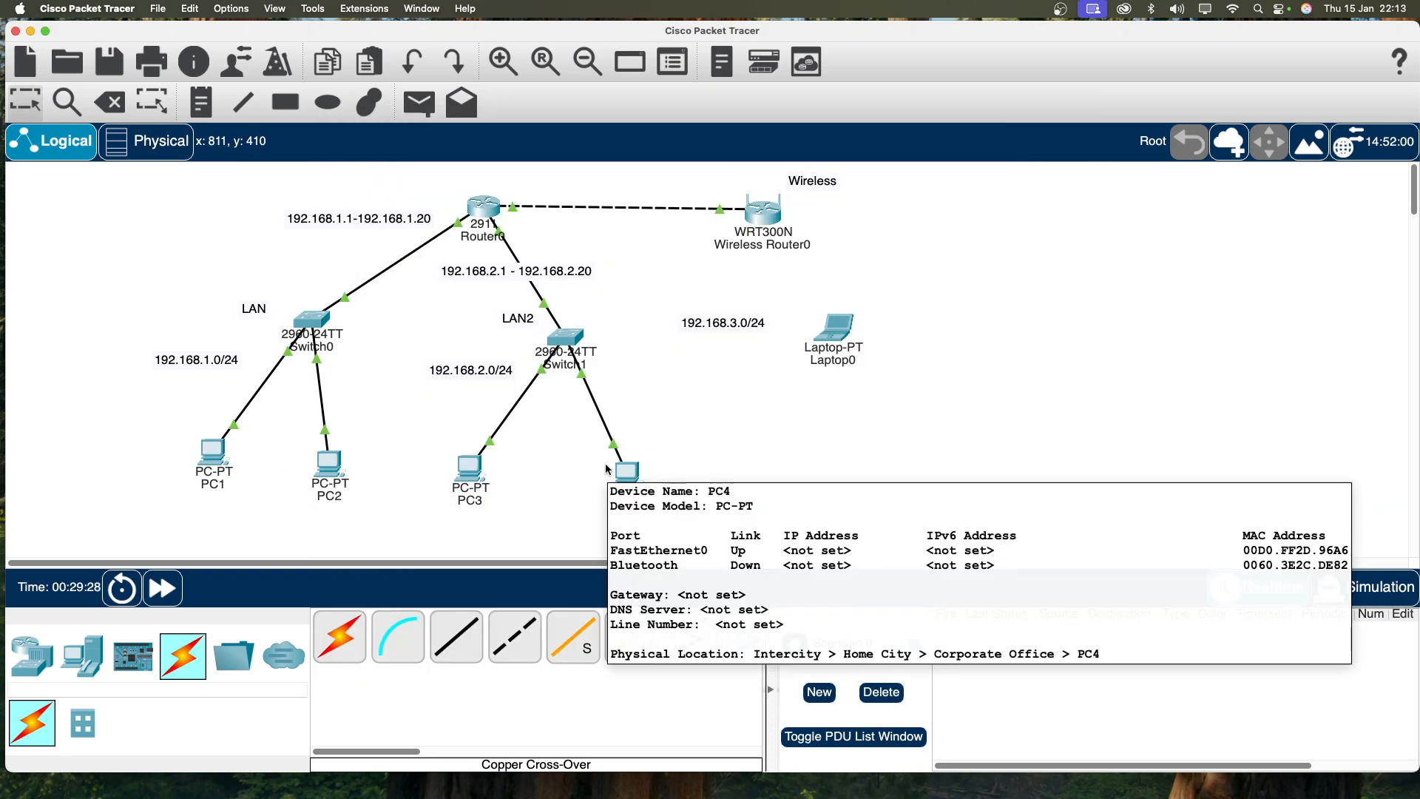
left_click_drag(223, 468, 220, 476)
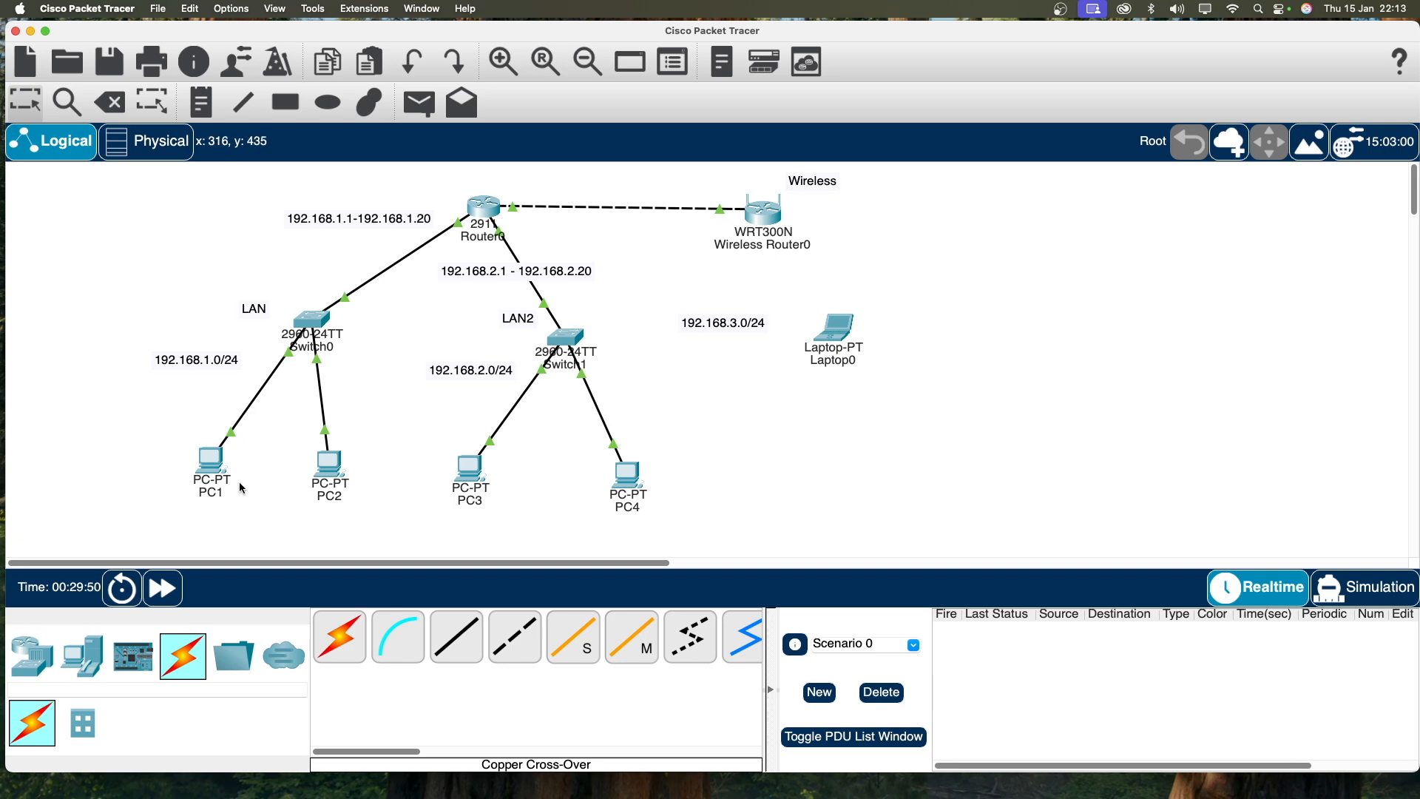
mouse_move(218, 474)
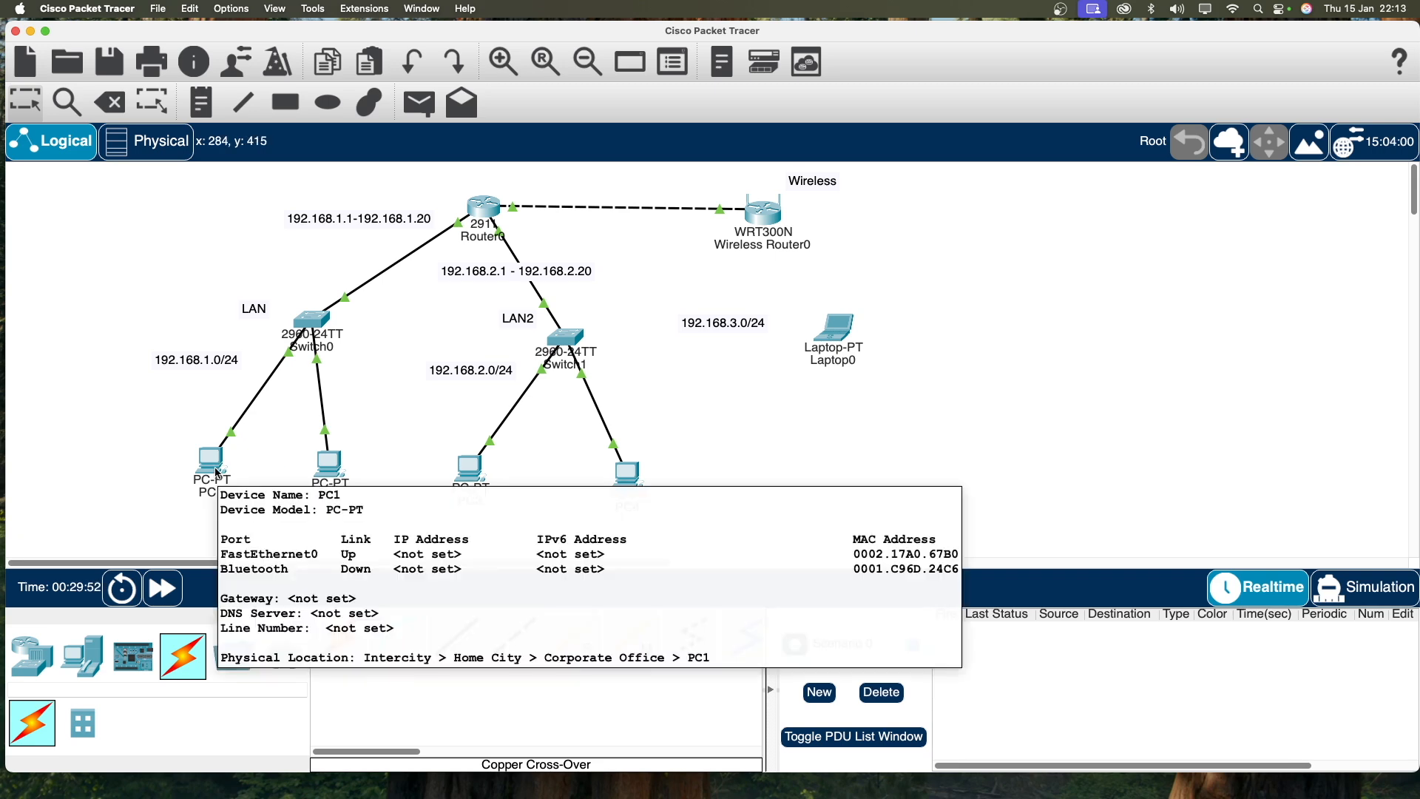
left_click(218, 471)
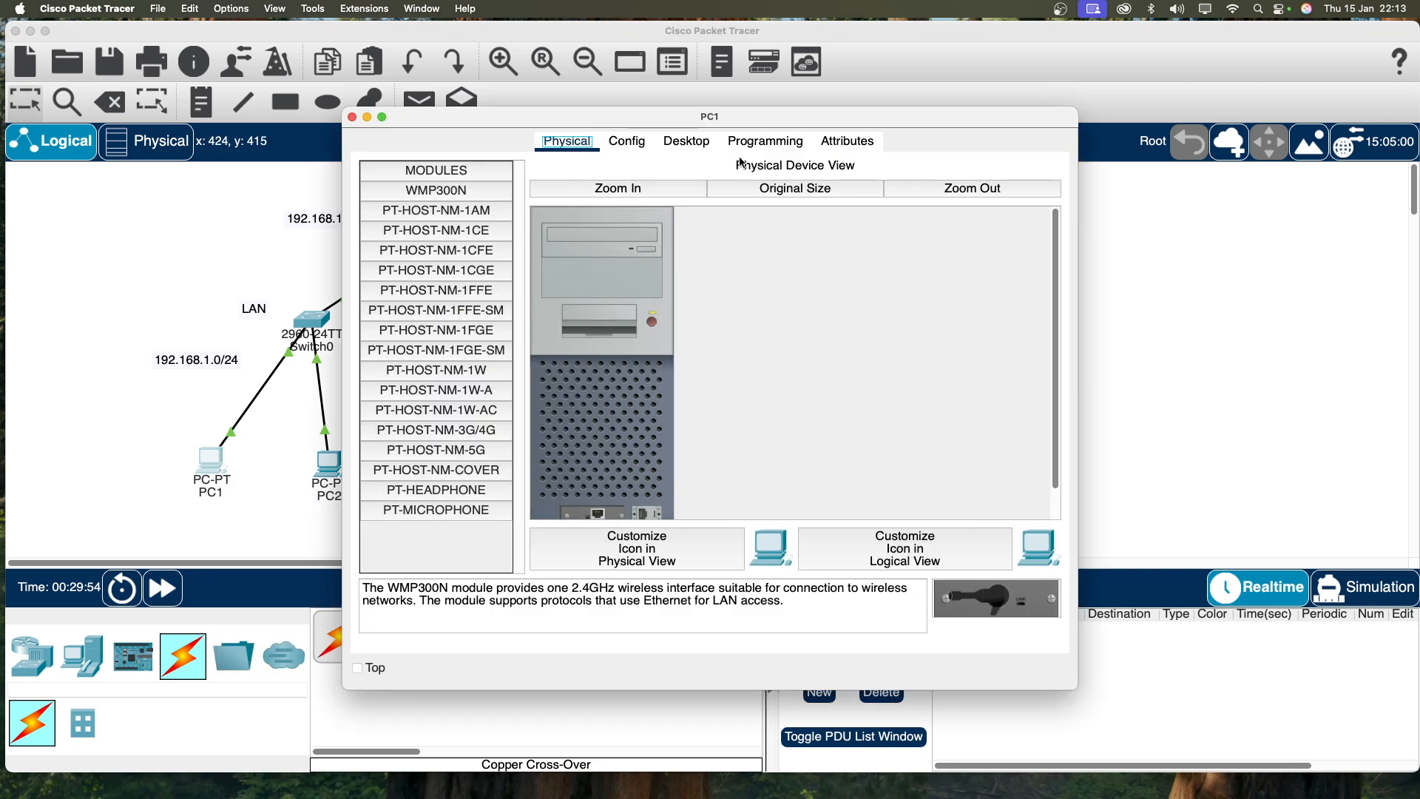
Step: Switch PC1's IP Configuration to DHCP so it obtains 192.168.1.21
left_click(628, 135)
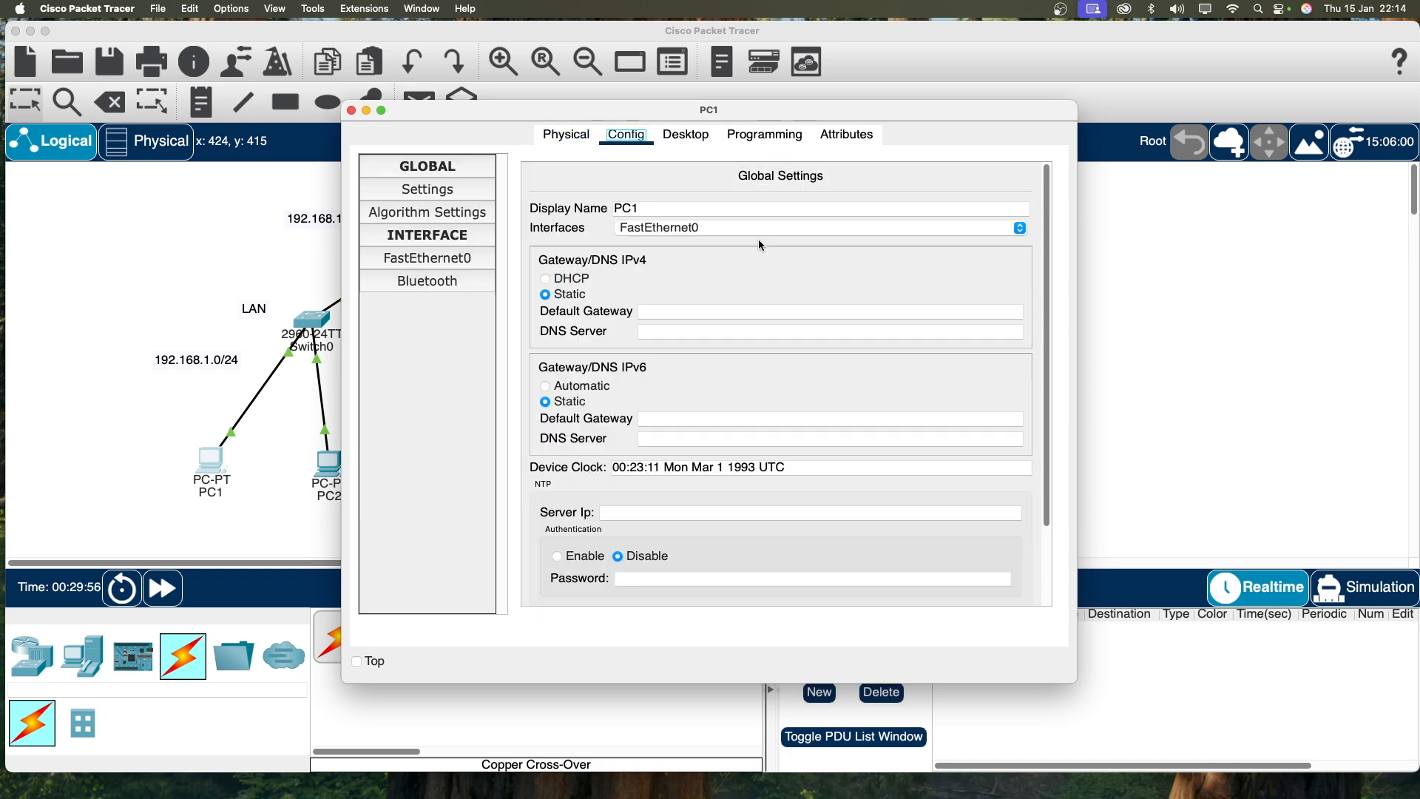
left_click(686, 135)
left_click(469, 214)
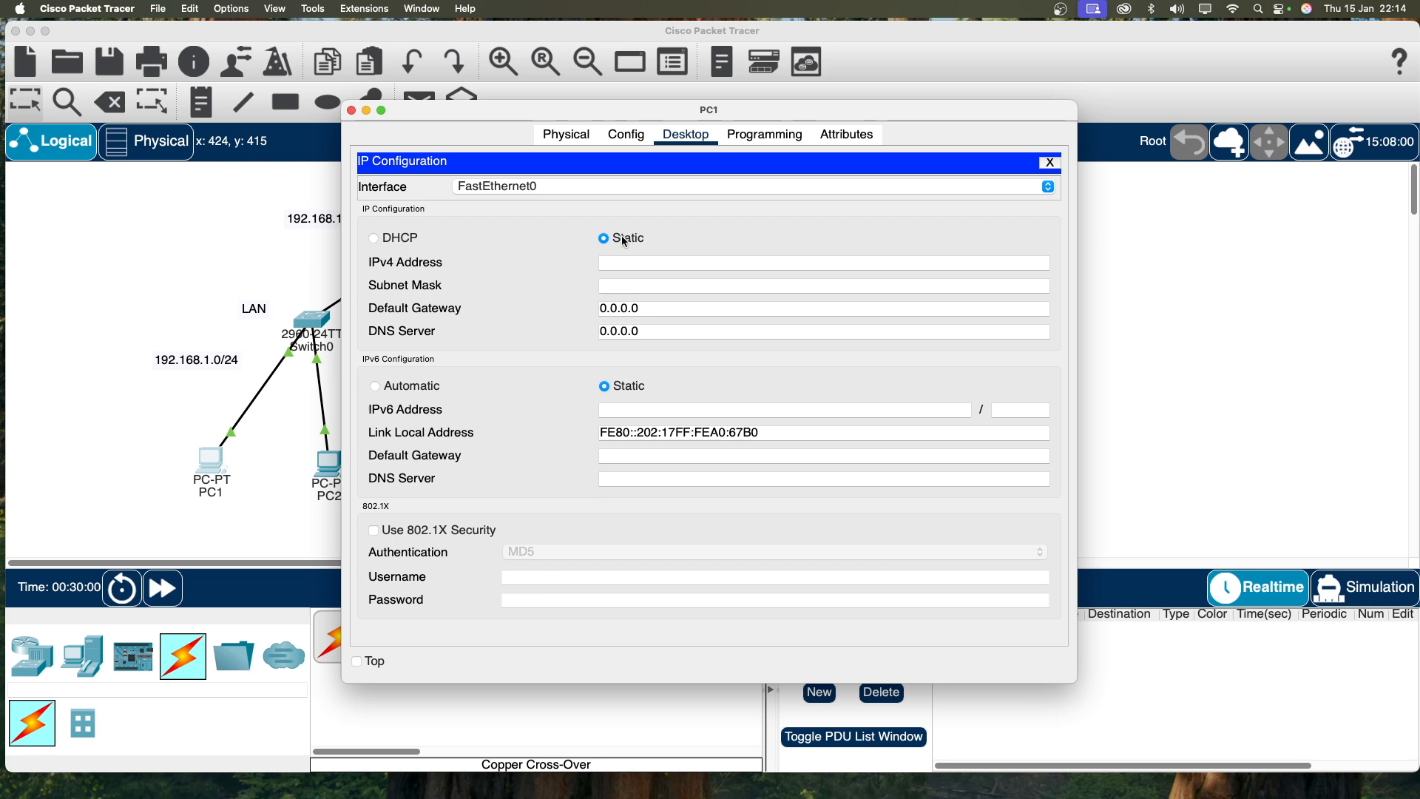
left_click(400, 238)
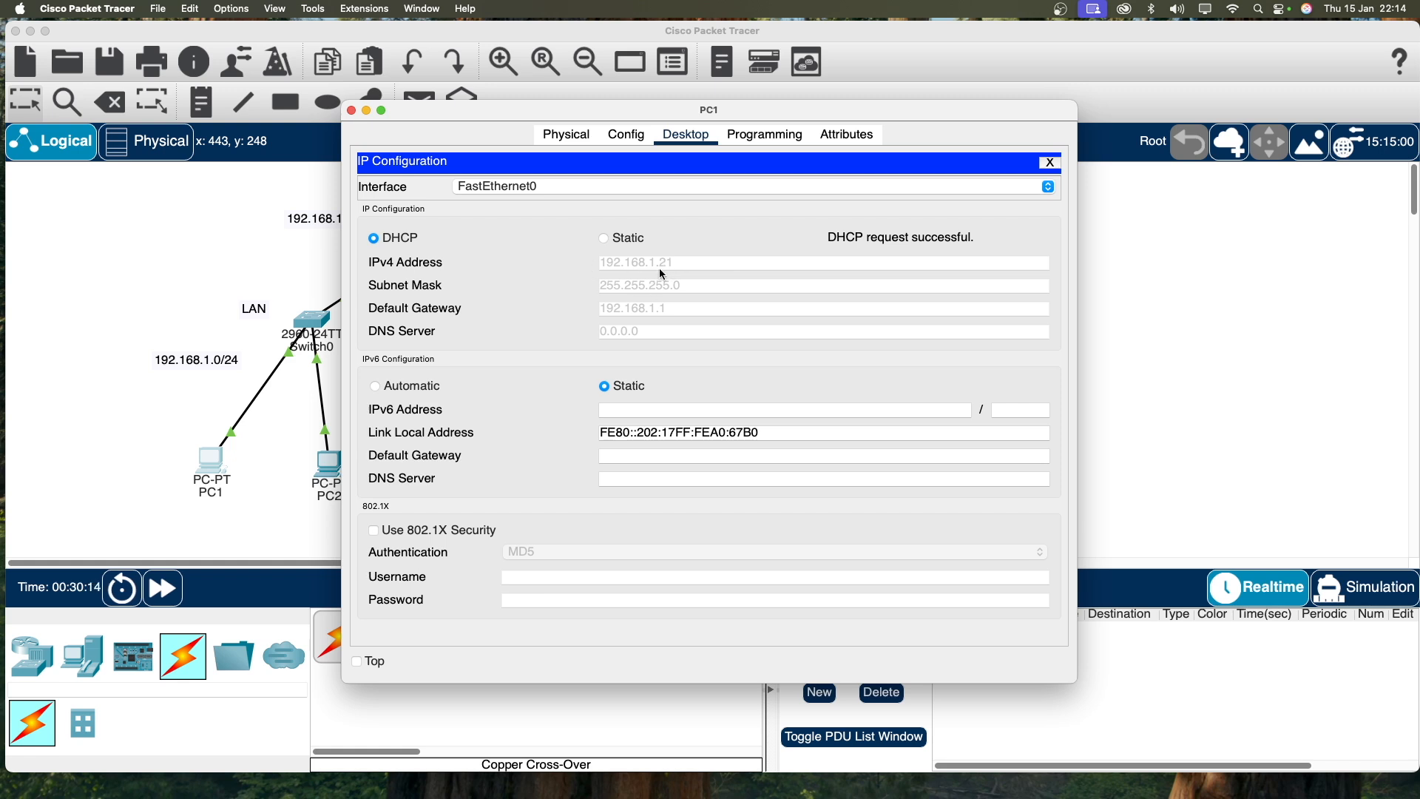
left_click(352, 110)
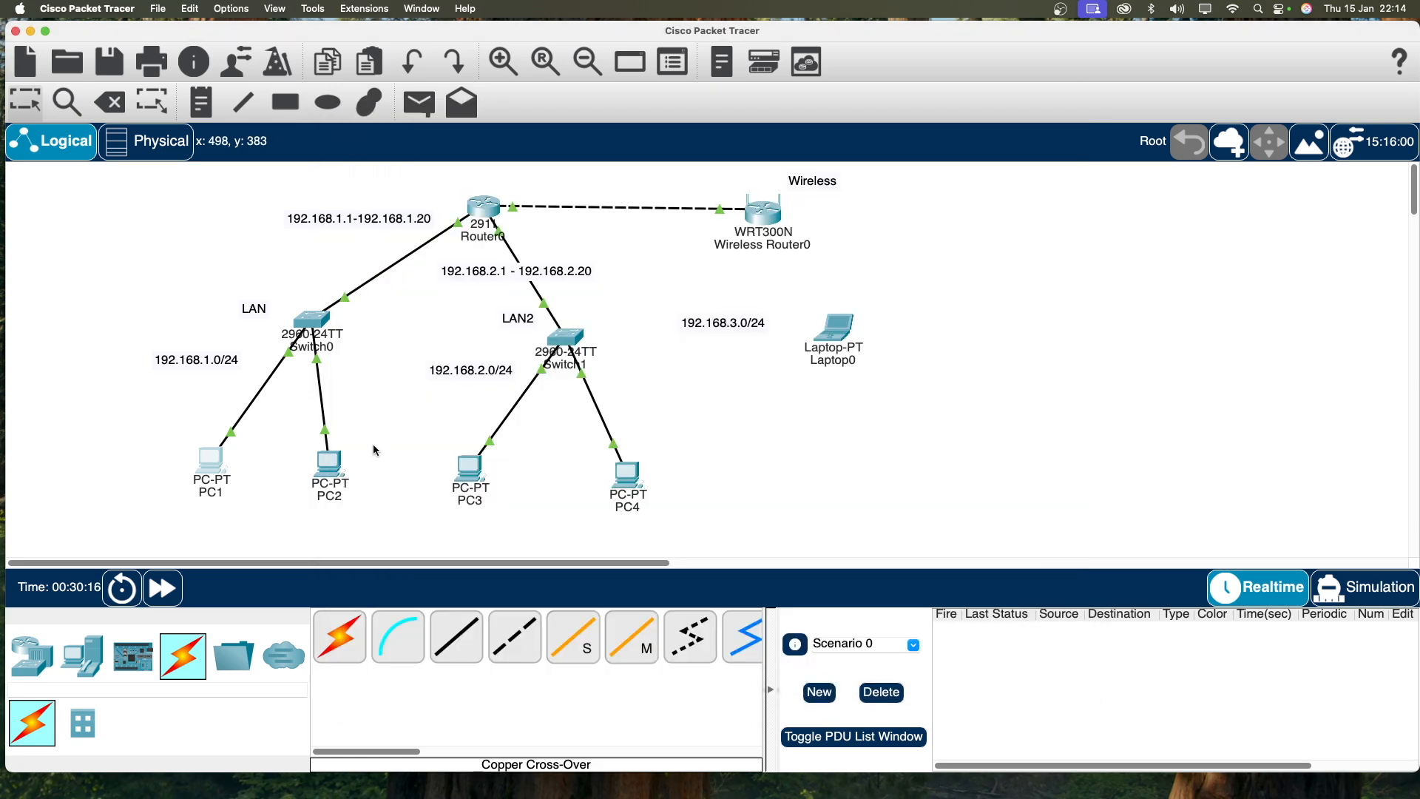
Step: Set PC2's IP Configuration to DHCP, receiving 192.168.1.22
left_click(348, 472)
left_click(627, 141)
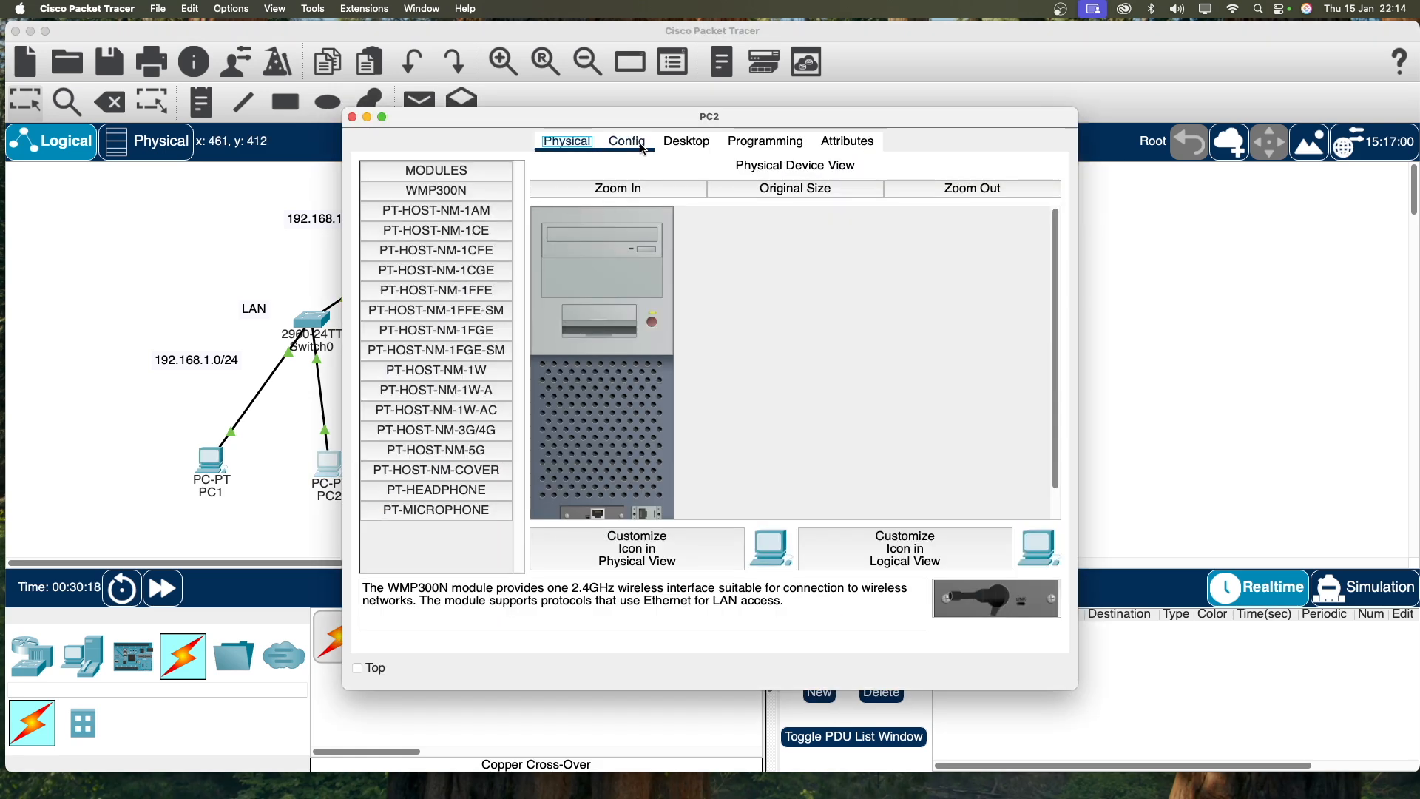
left_click(687, 142)
left_click(453, 200)
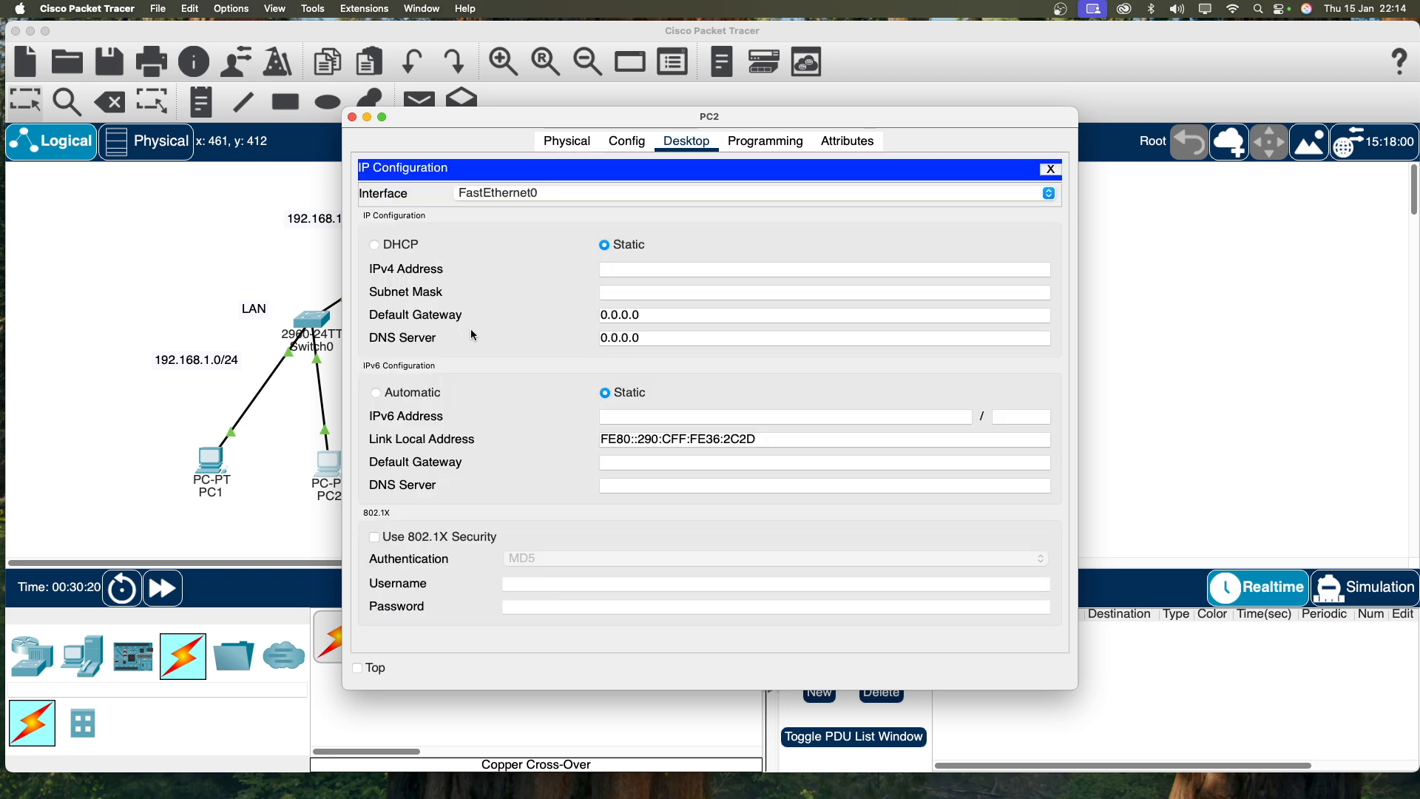
left_click(403, 248)
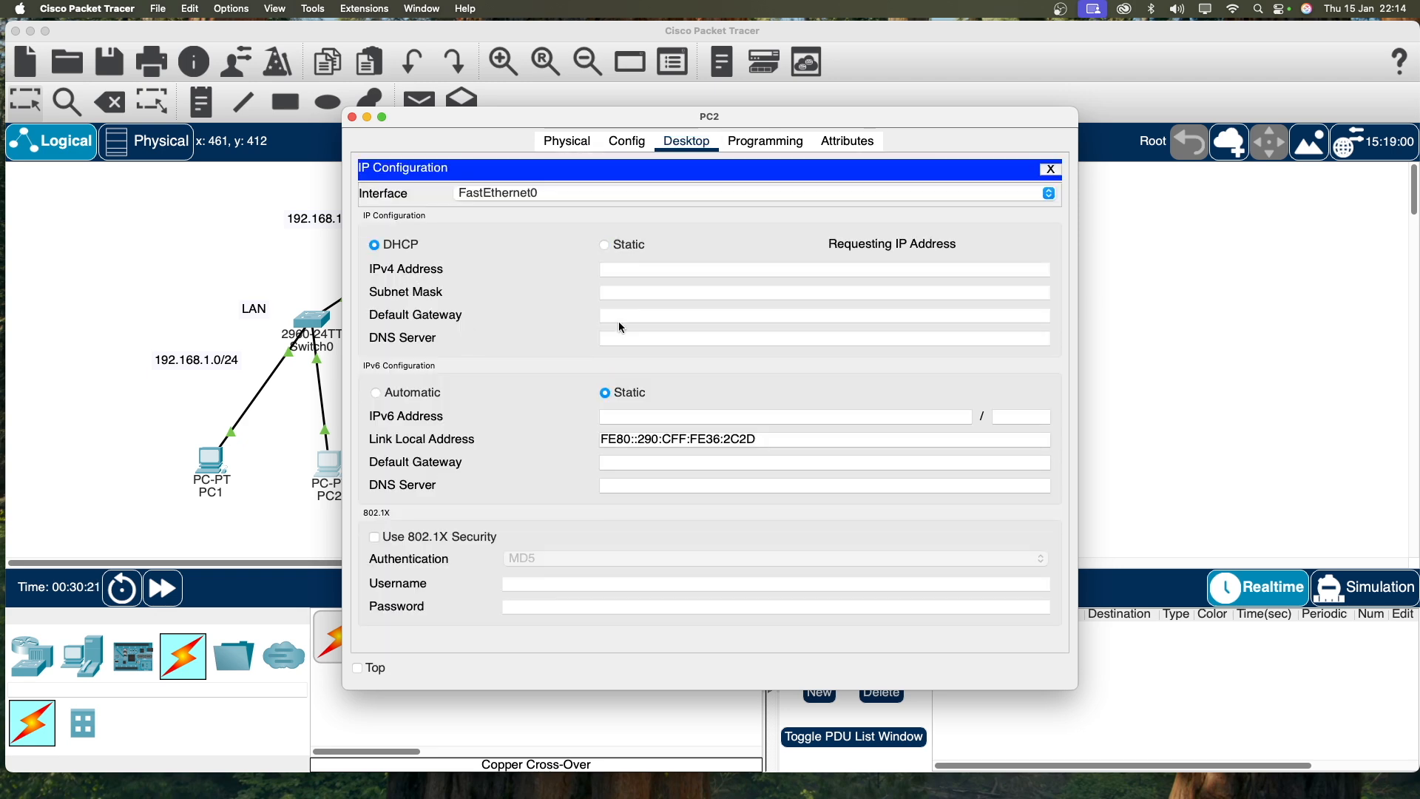
left_click(352, 117)
Step: Set PC3 to DHCP, receiving 192.168.2.21 with gateway 192.168.2.1
left_click(466, 475)
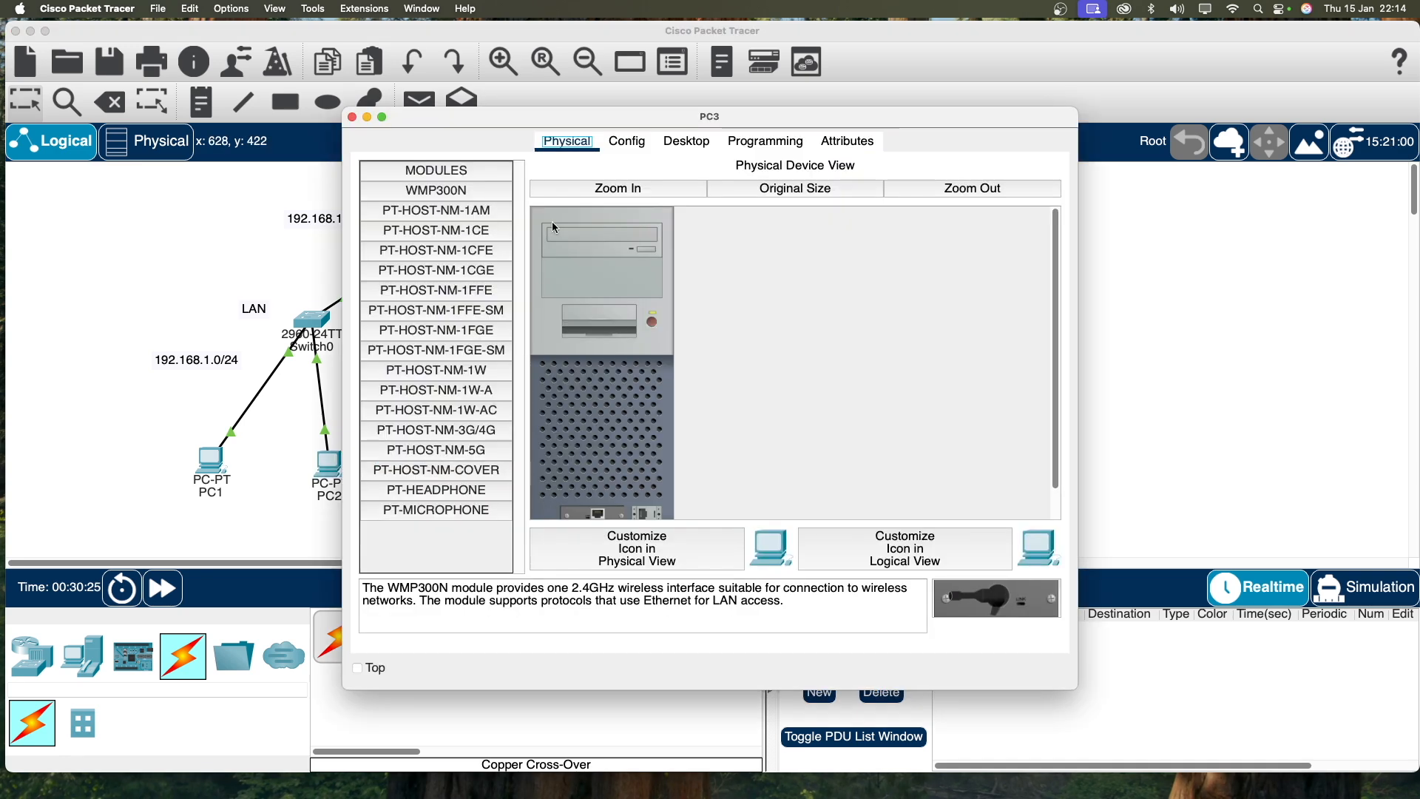
left_click(677, 144)
left_click(425, 216)
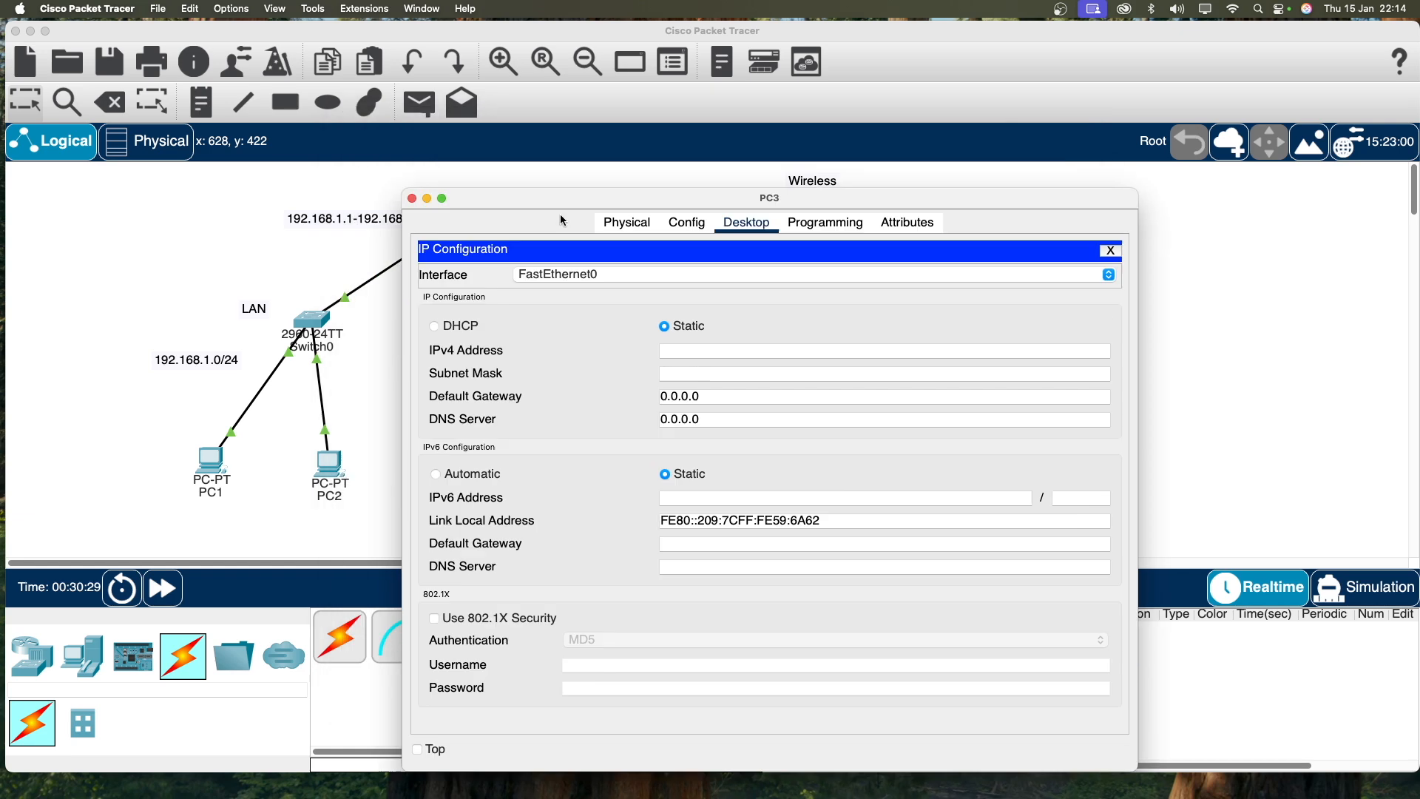
left_click_drag(627, 331, 542, 157)
left_click(462, 278)
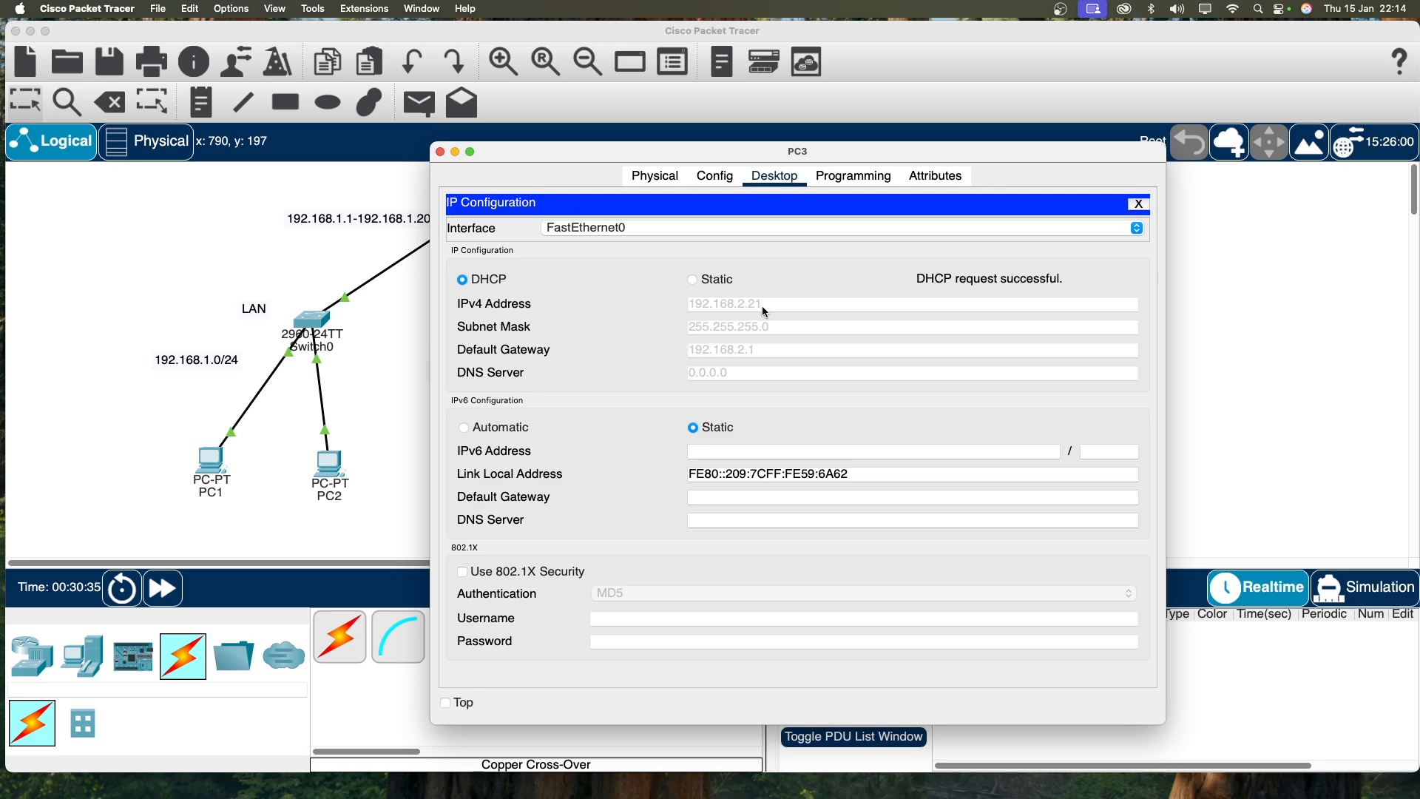
Step: Switch PC4 to DHCP, getting 192.168.2.22 with gateway 192.168.2.1, and close it
left_click(442, 156)
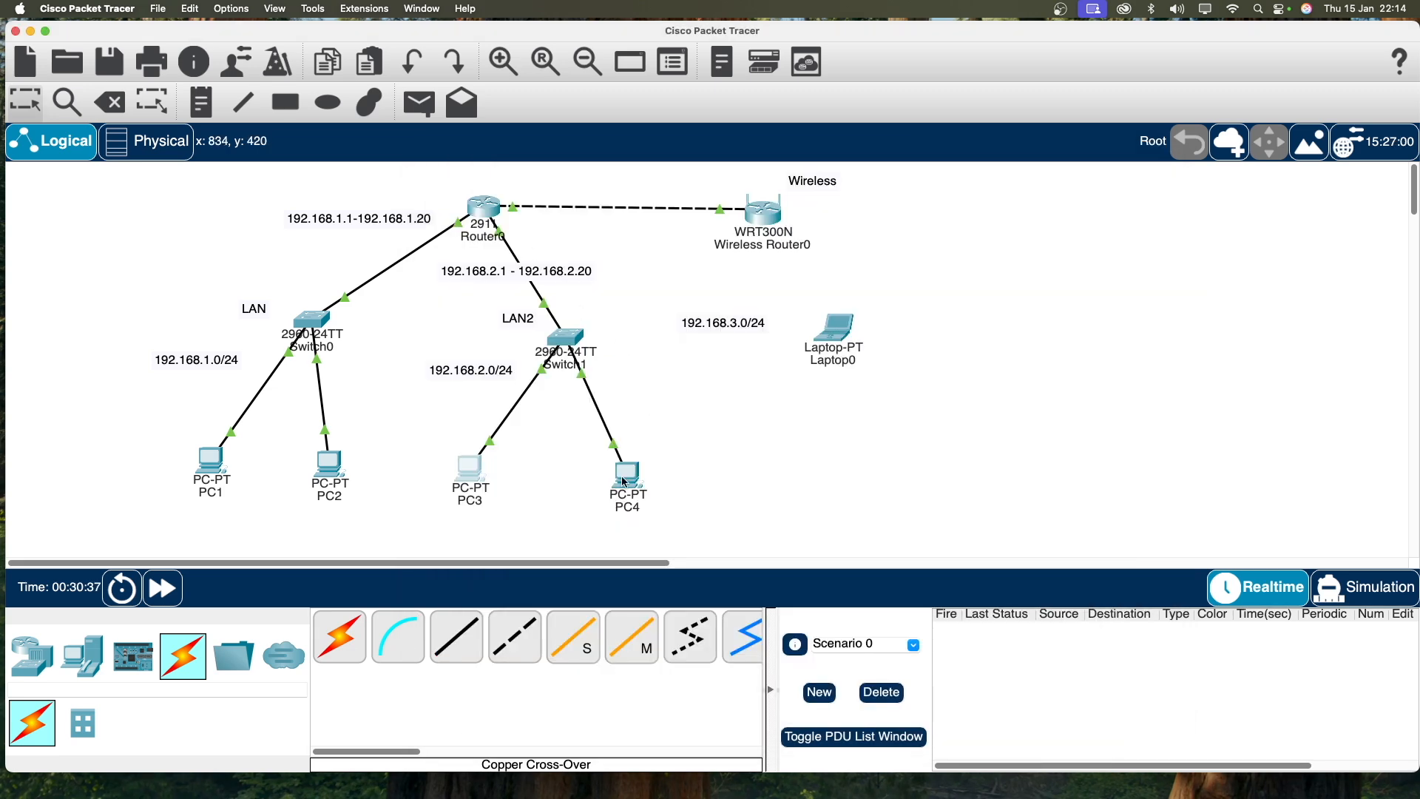
left_click(469, 466)
left_click(677, 143)
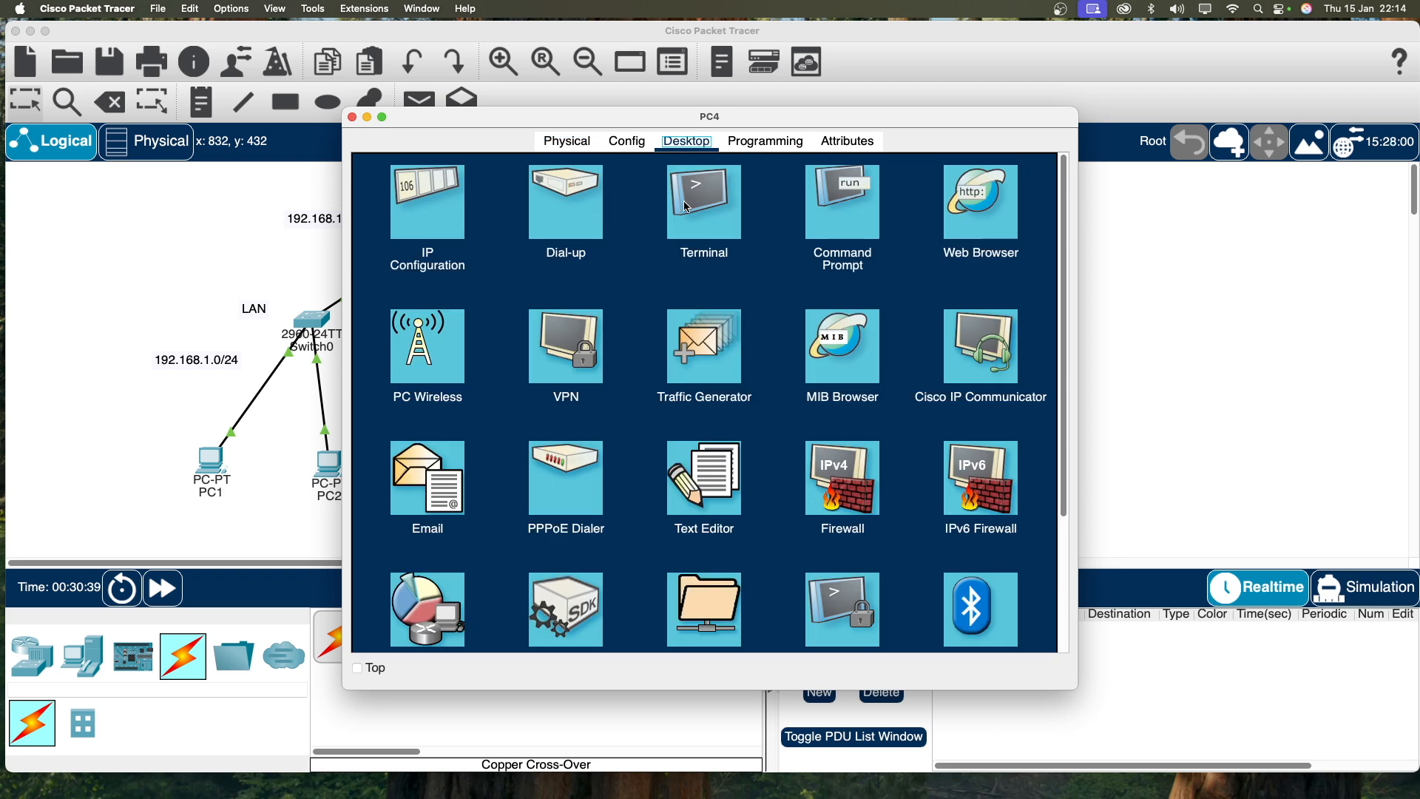
left_click(435, 229)
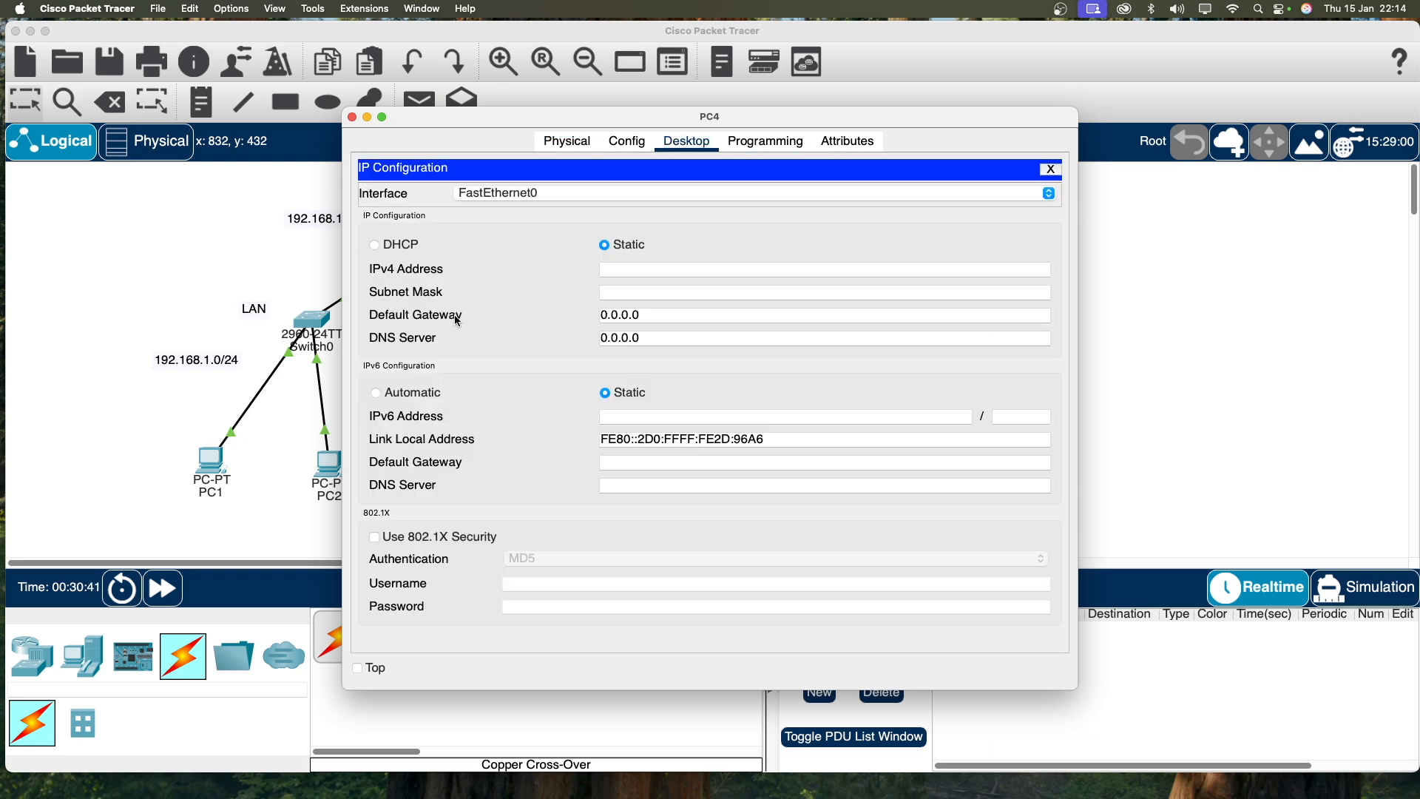
left_click(413, 245)
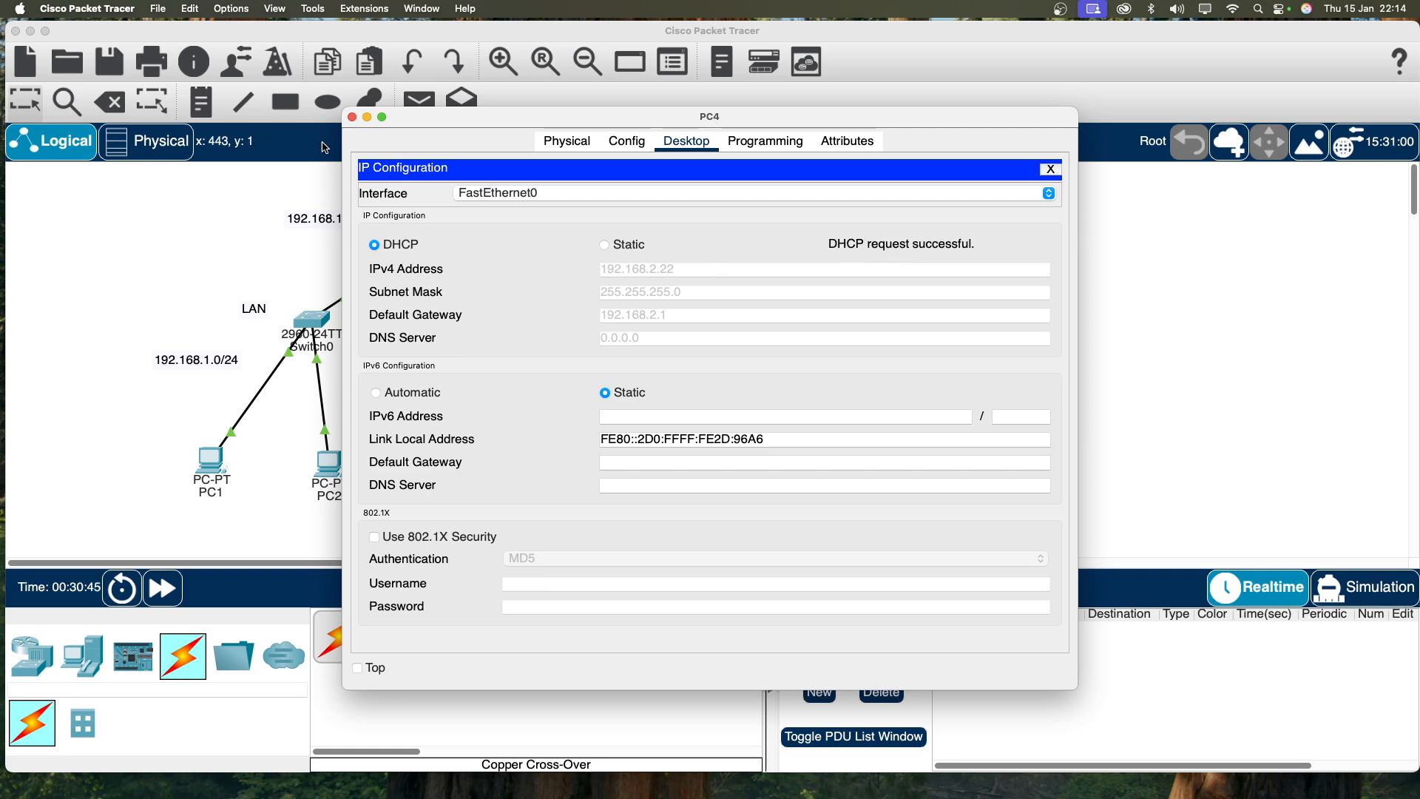
left_click(353, 118)
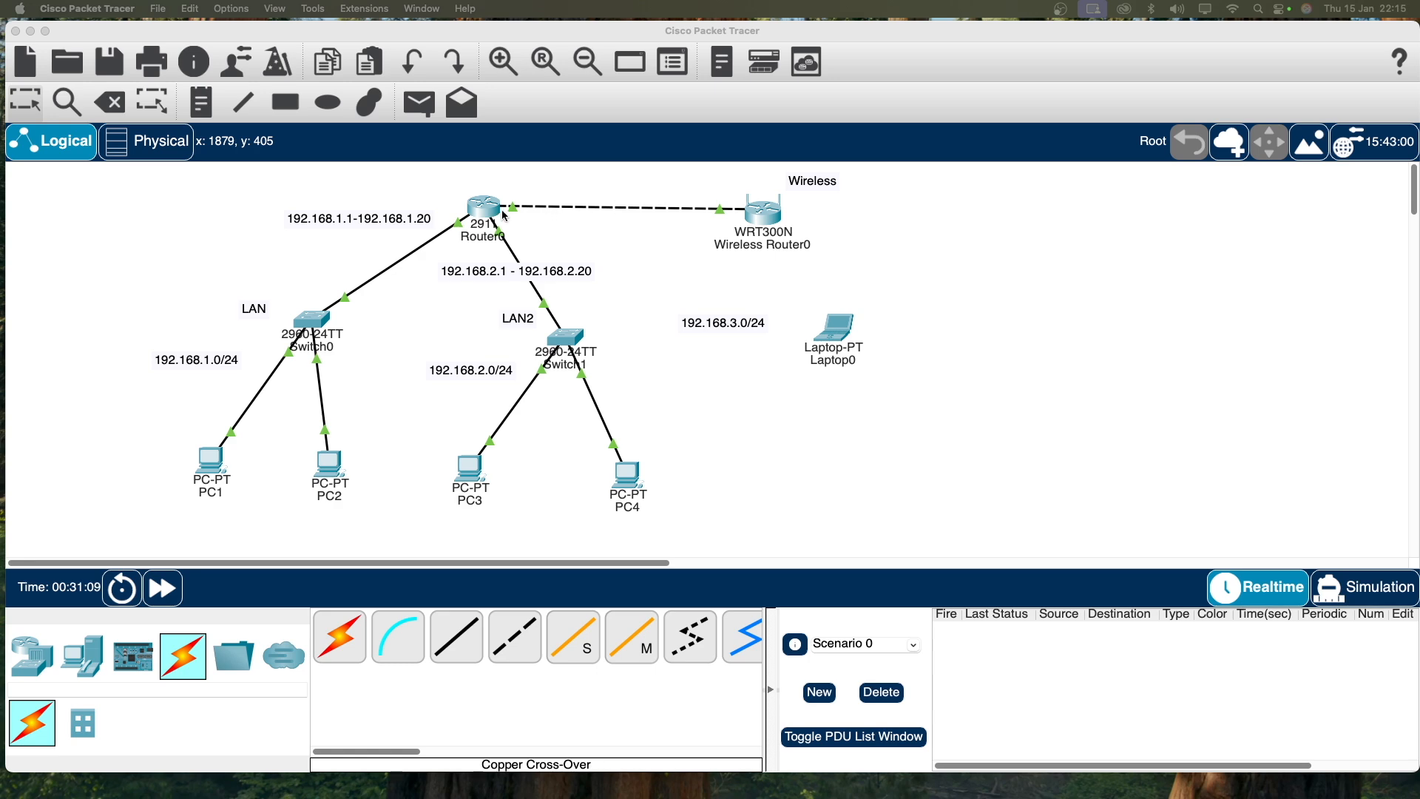
Step: Position Wireless Router0's window and open its GUI Basic Wireless Settings page
left_click(773, 223)
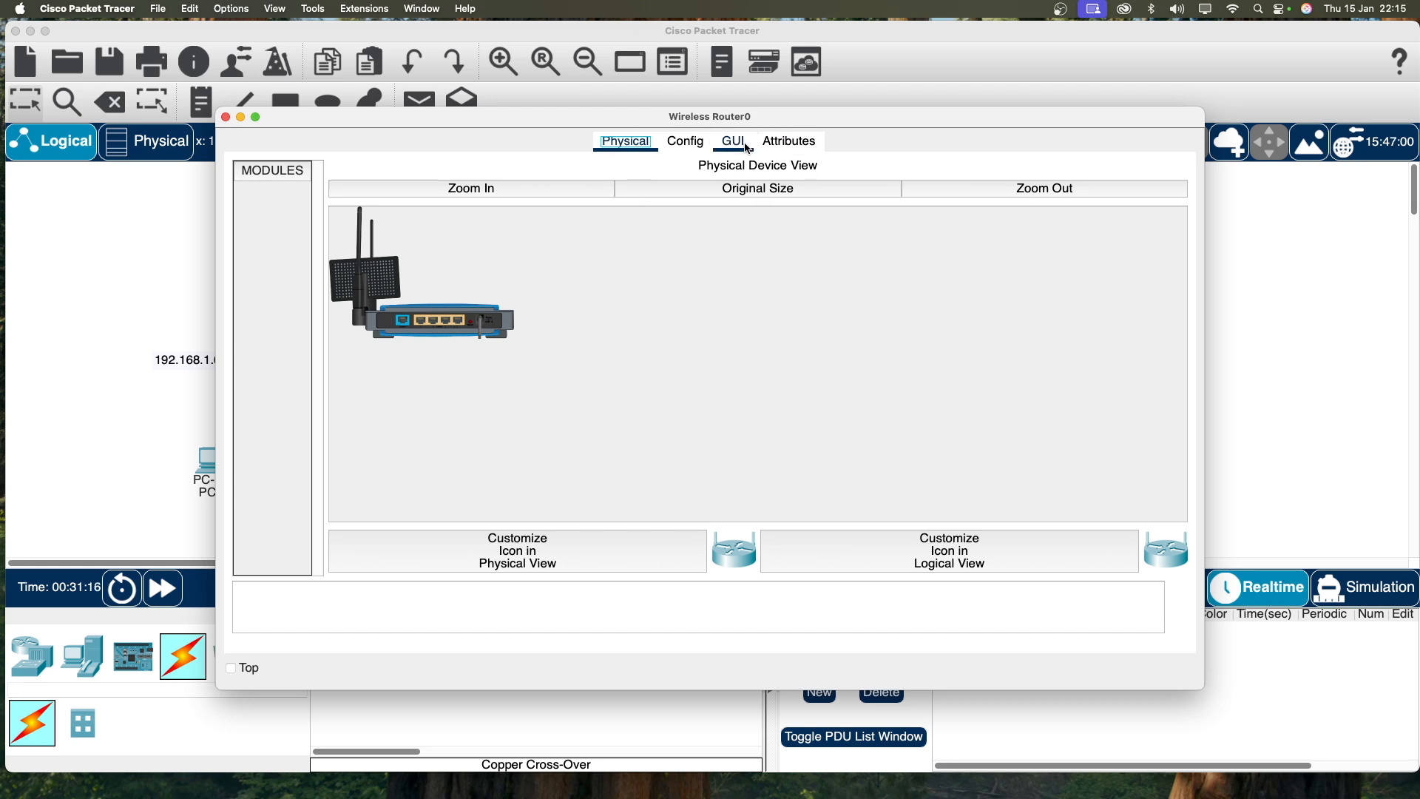
left_click_drag(227, 109, 604, 82)
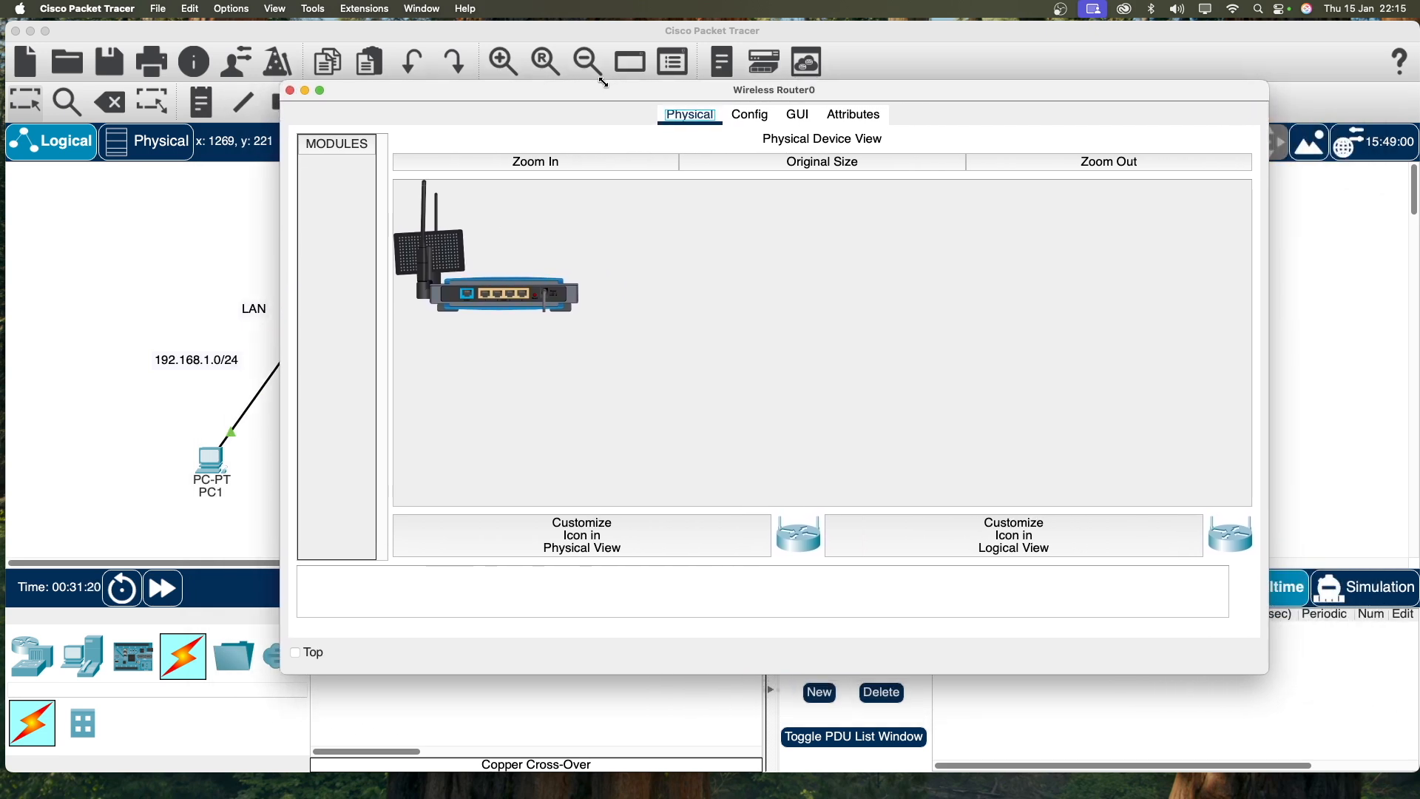
left_click_drag(1272, 81, 1137, 109)
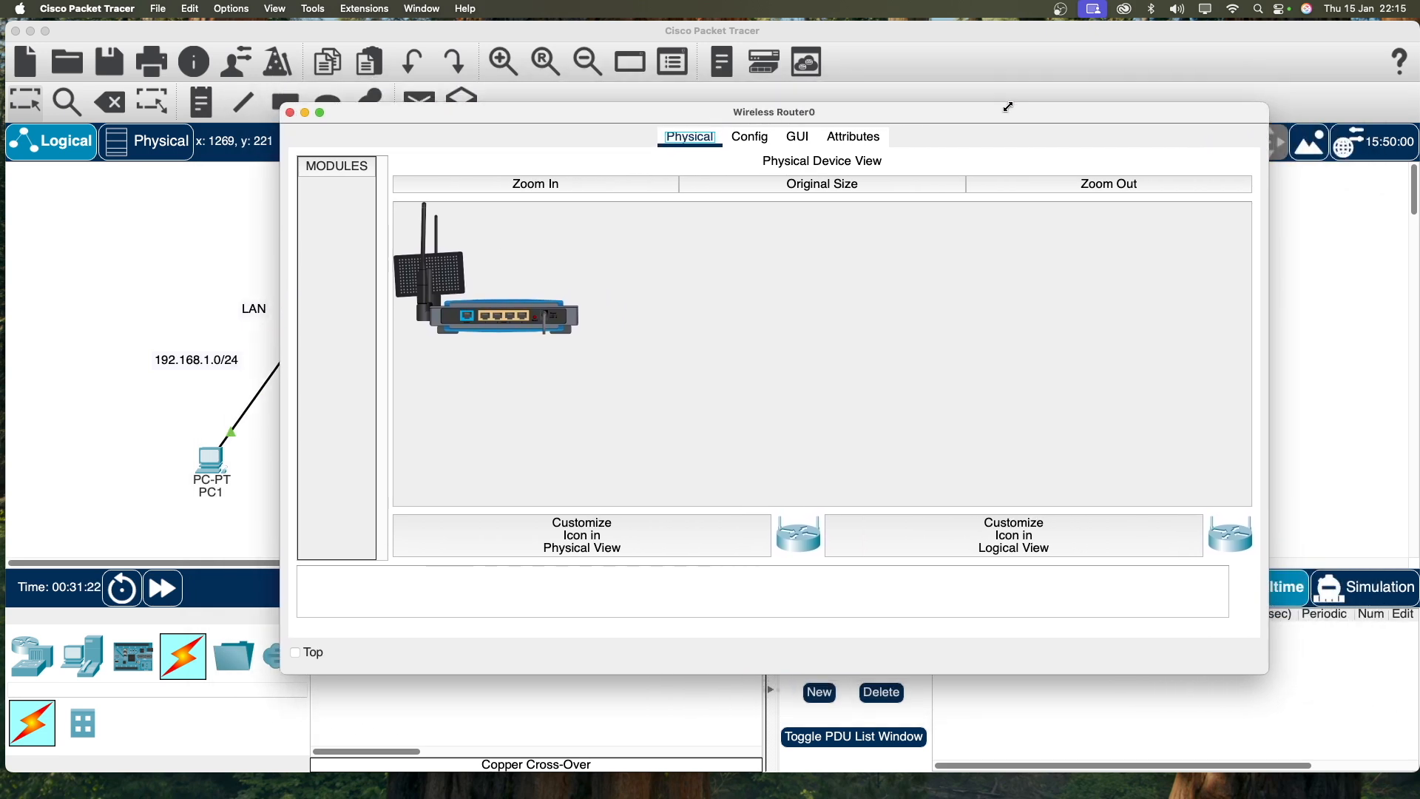
left_click(750, 137)
left_click(797, 137)
left_click_drag(877, 112, 922, 93)
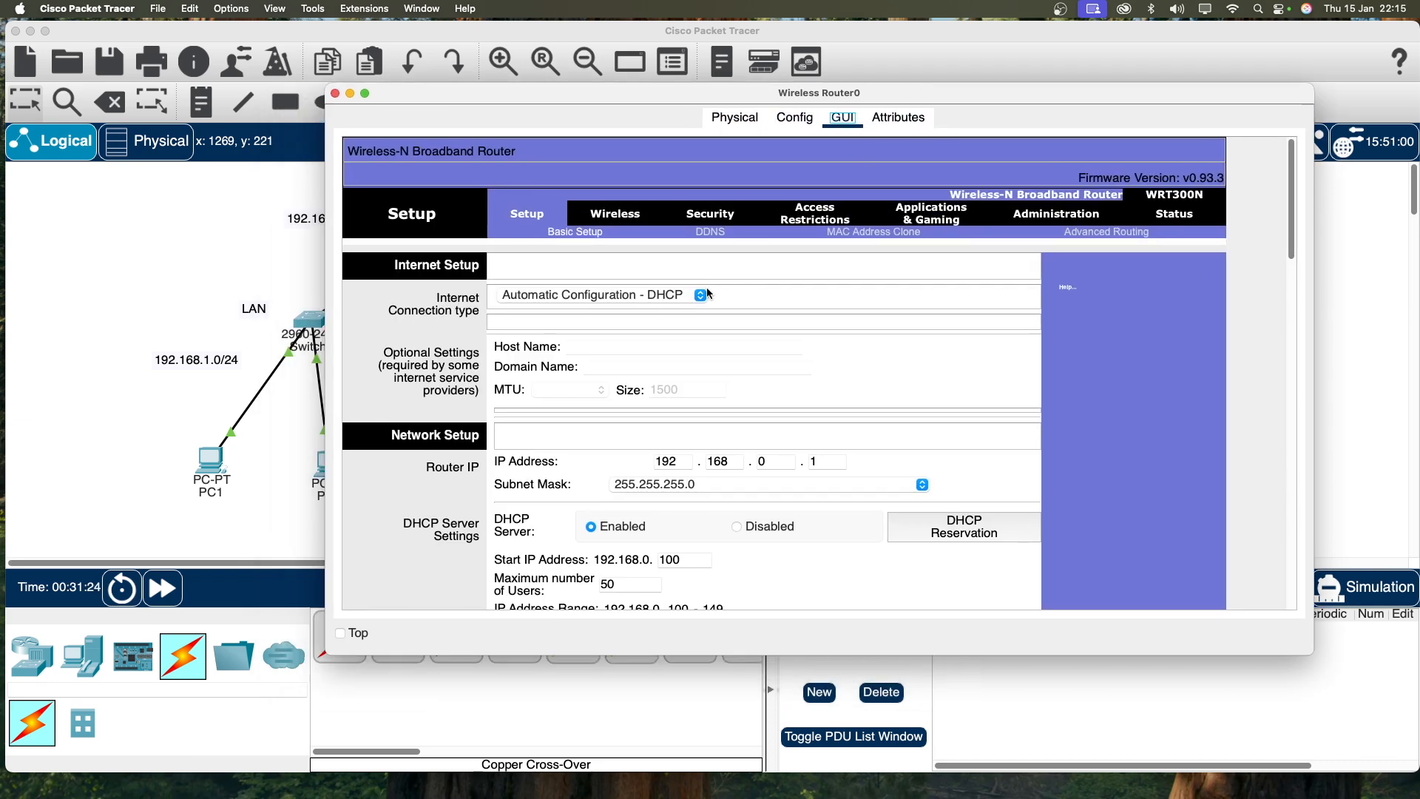
left_click(607, 218)
Step: Replace the Network Name (SSID) Default with Mywifi
scroll(724, 405, "down", 5)
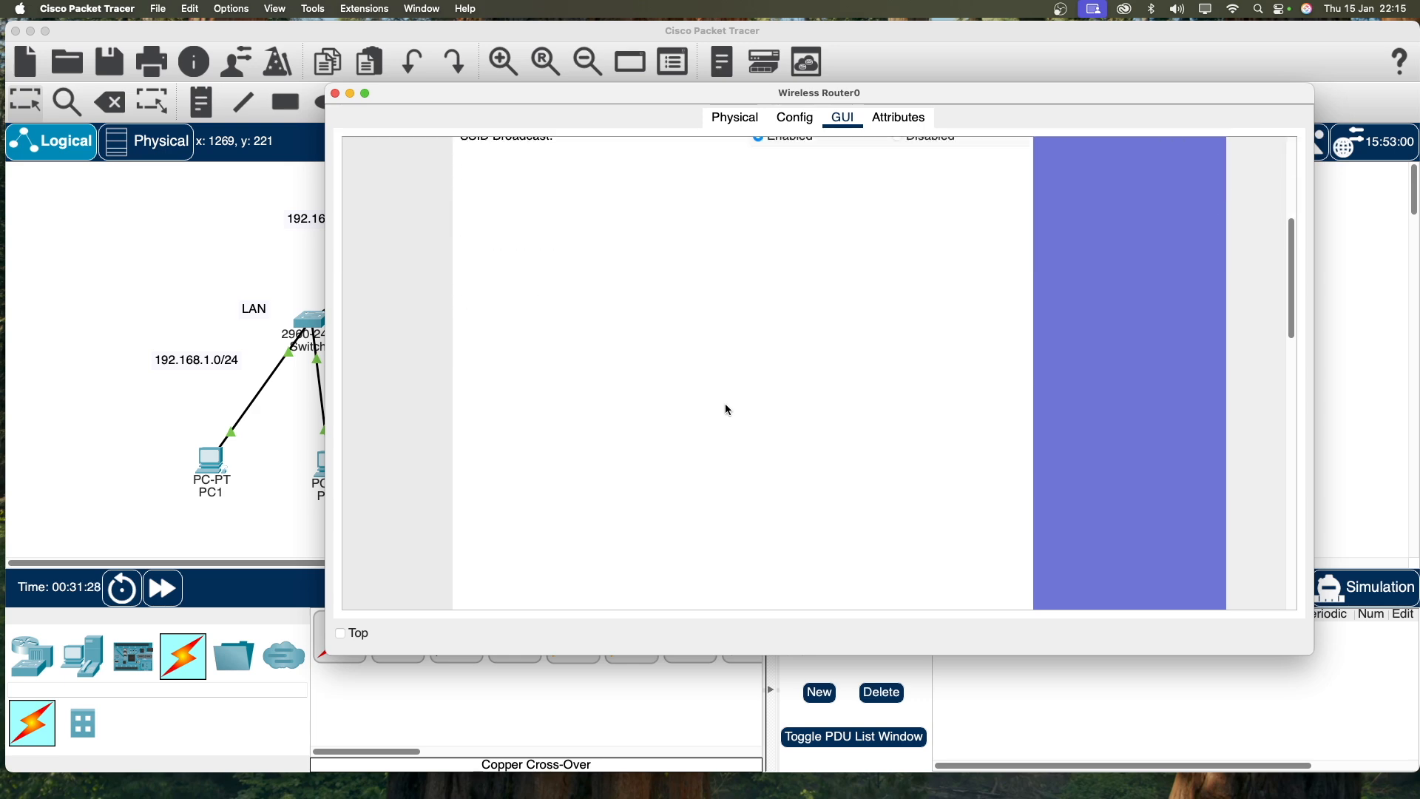
scroll(727, 406, "up", 5)
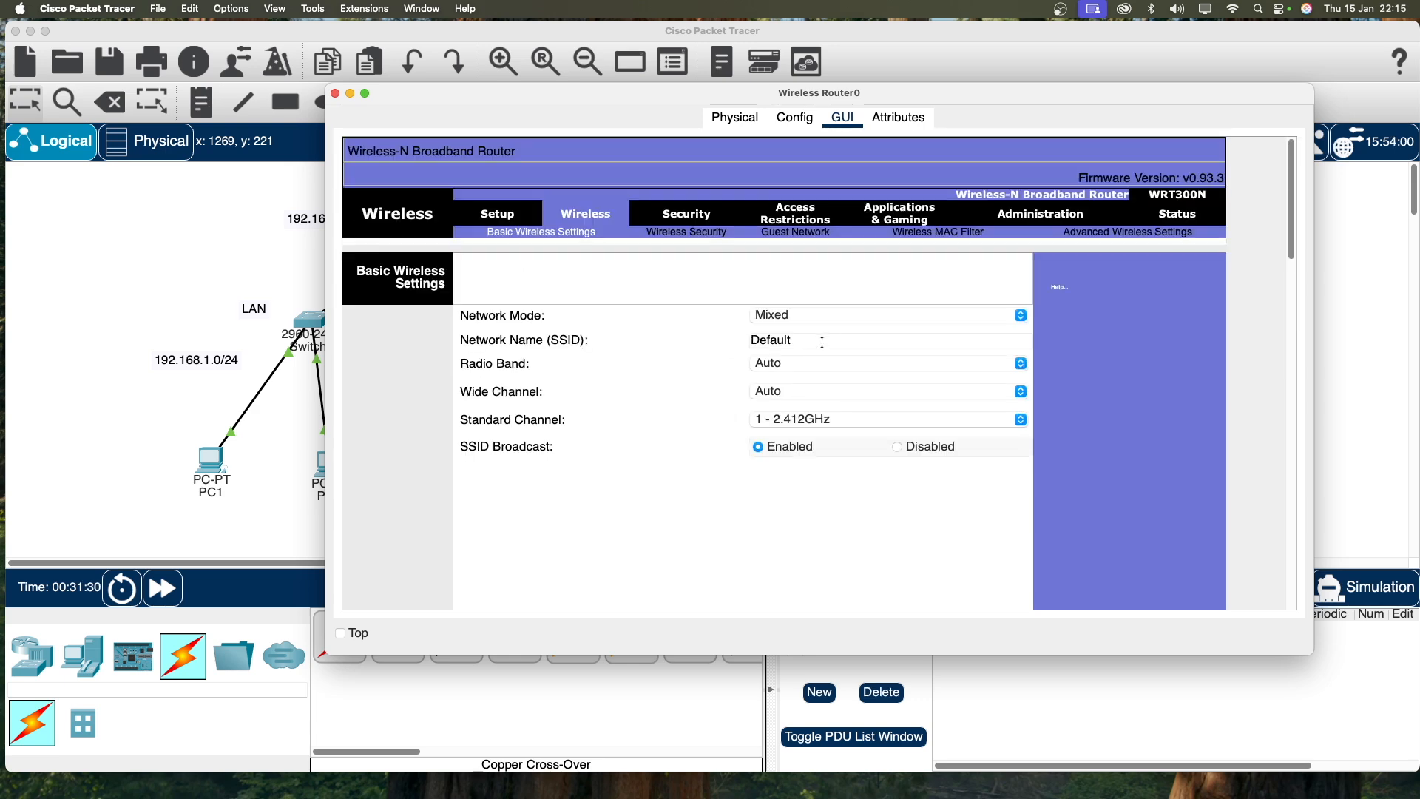
left_click_drag(813, 340, 696, 342)
type("Mywifi")
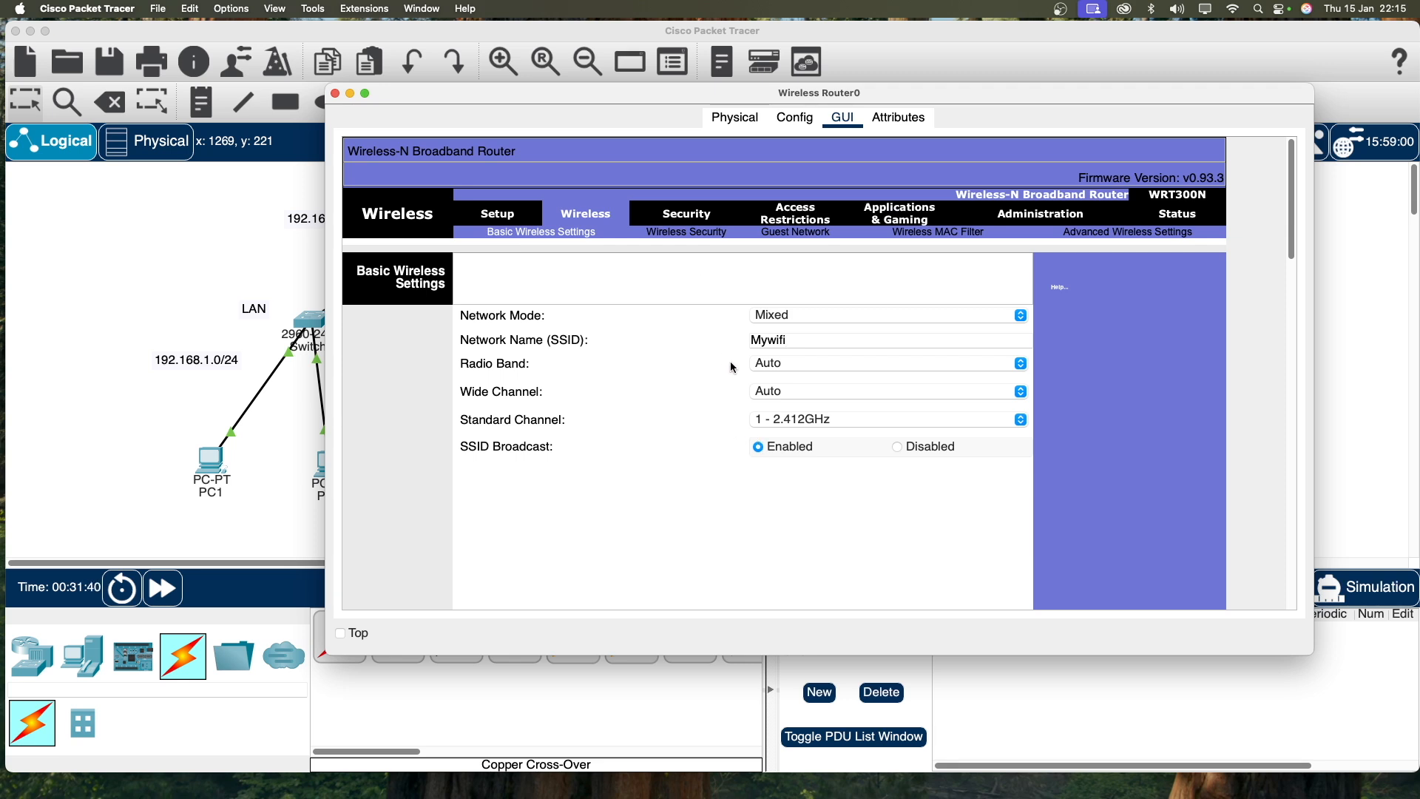
scroll(733, 366, "down", 10)
scroll(793, 479, "down", 3)
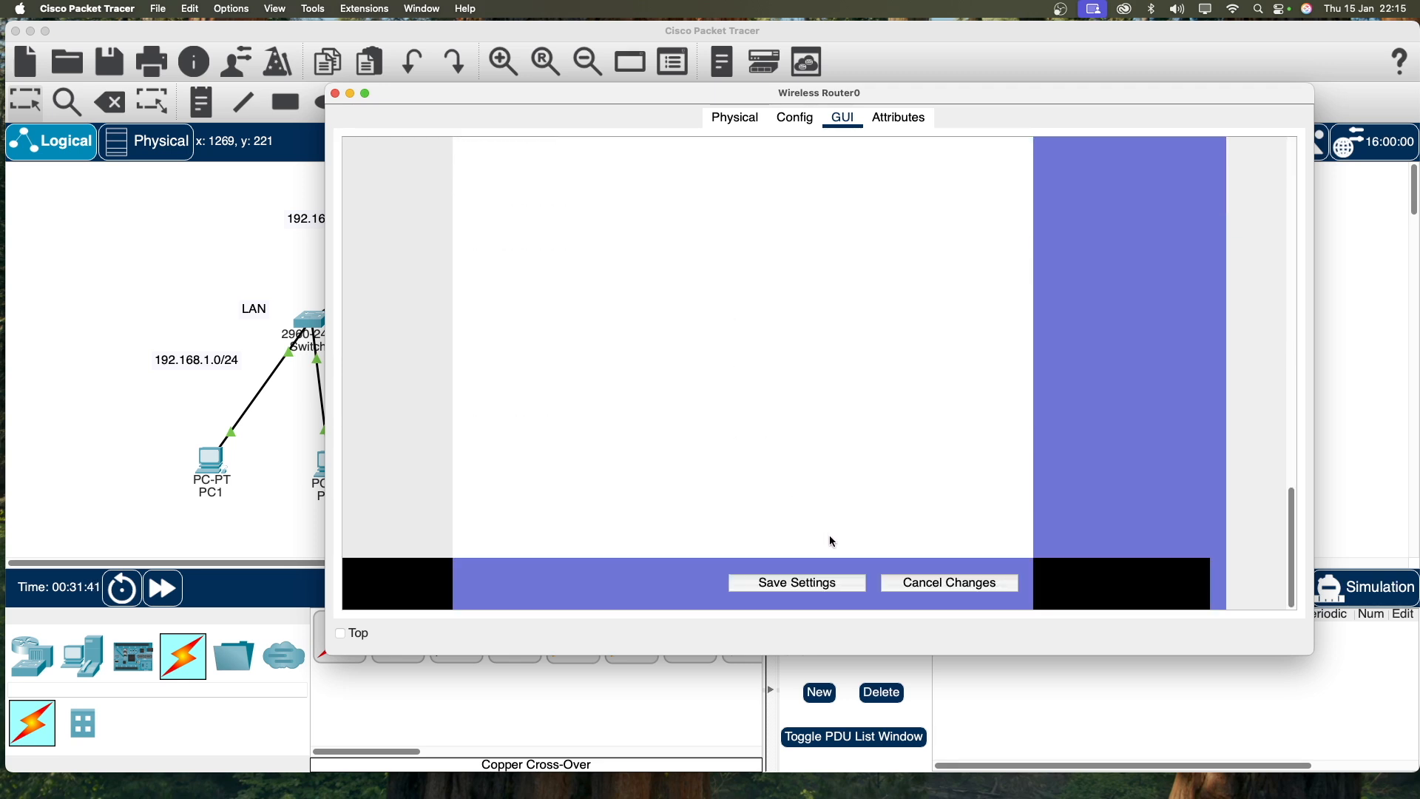
scroll(856, 448, "up", 12)
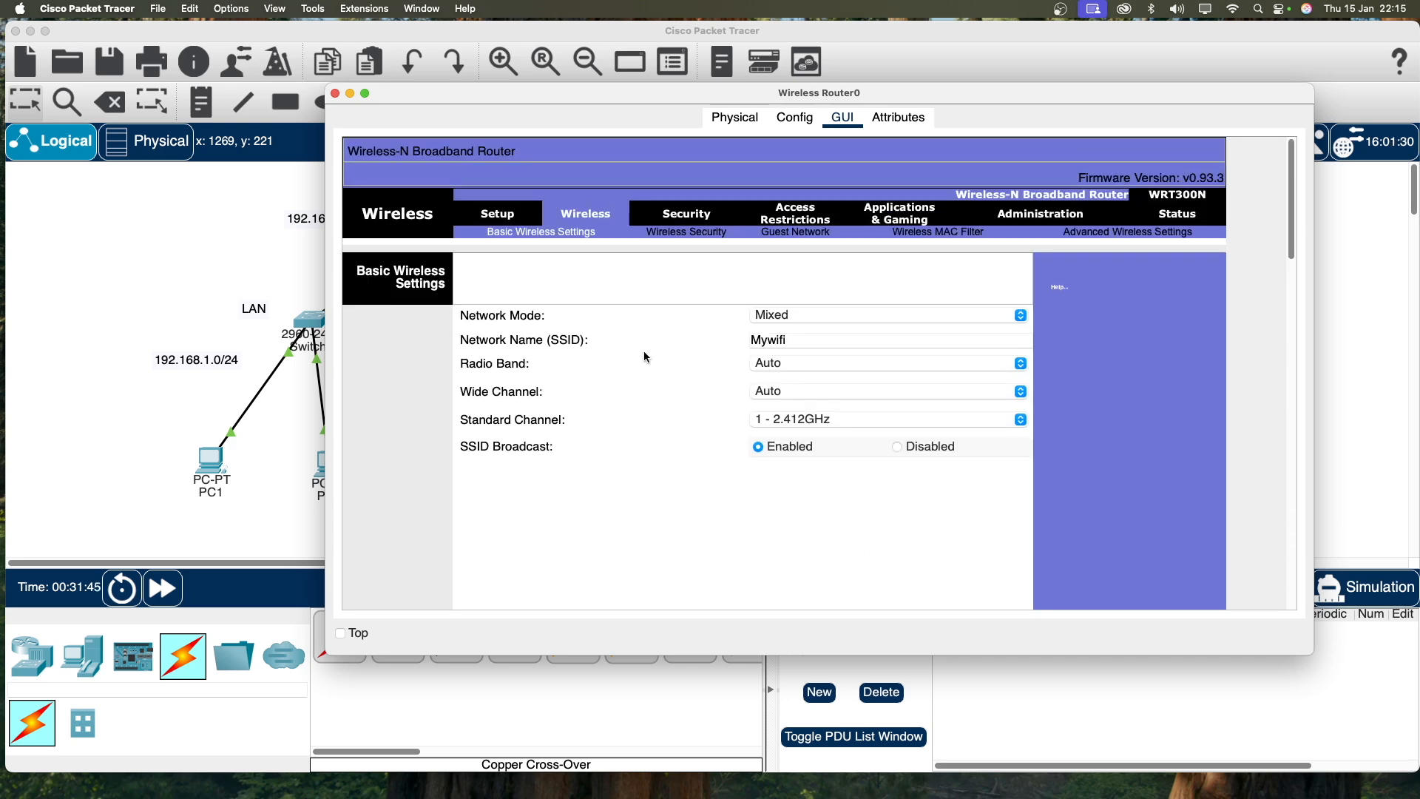
Step: Set Wireless Security to WPA2 Personal with a passphrase, then close the router window
left_click(664, 233)
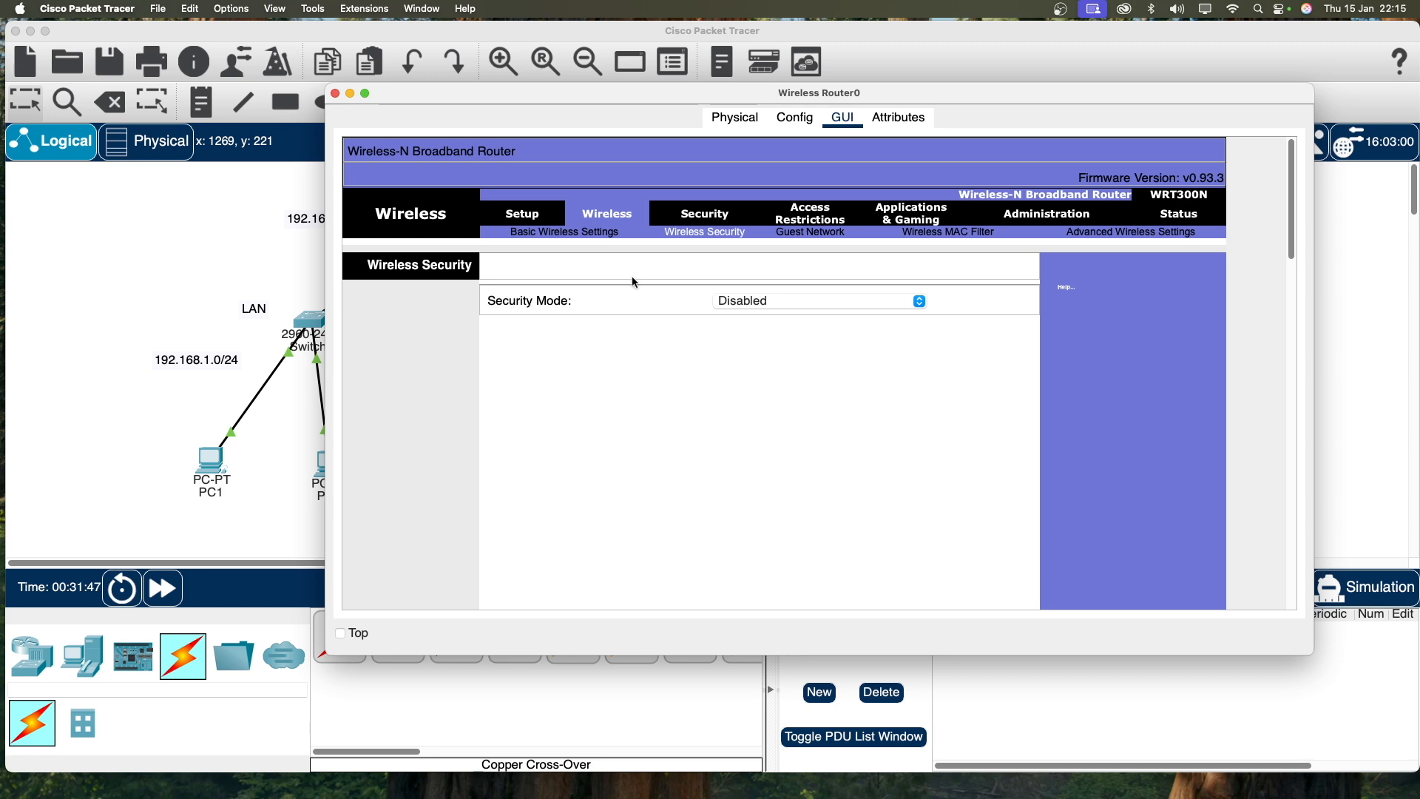
left_click(796, 308)
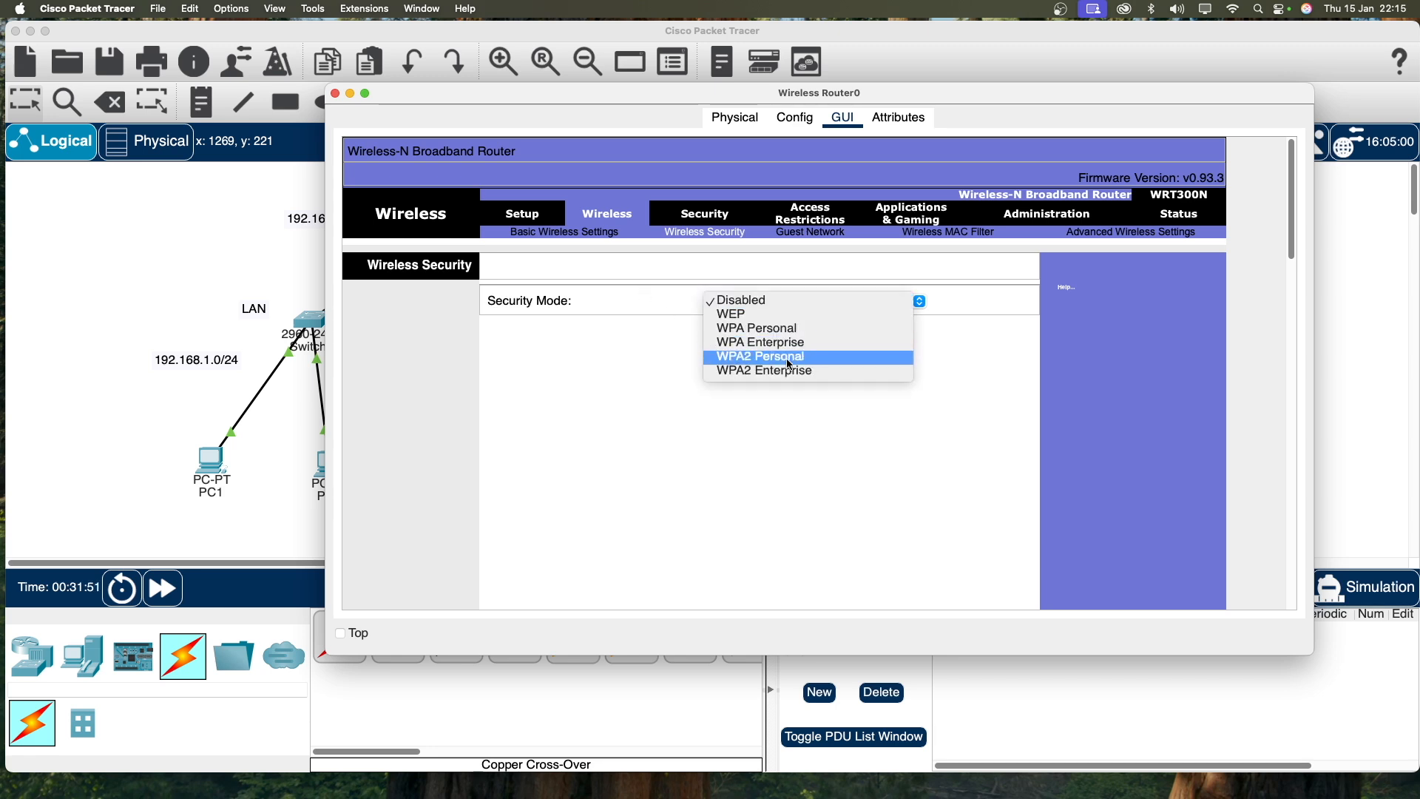
left_click(790, 358)
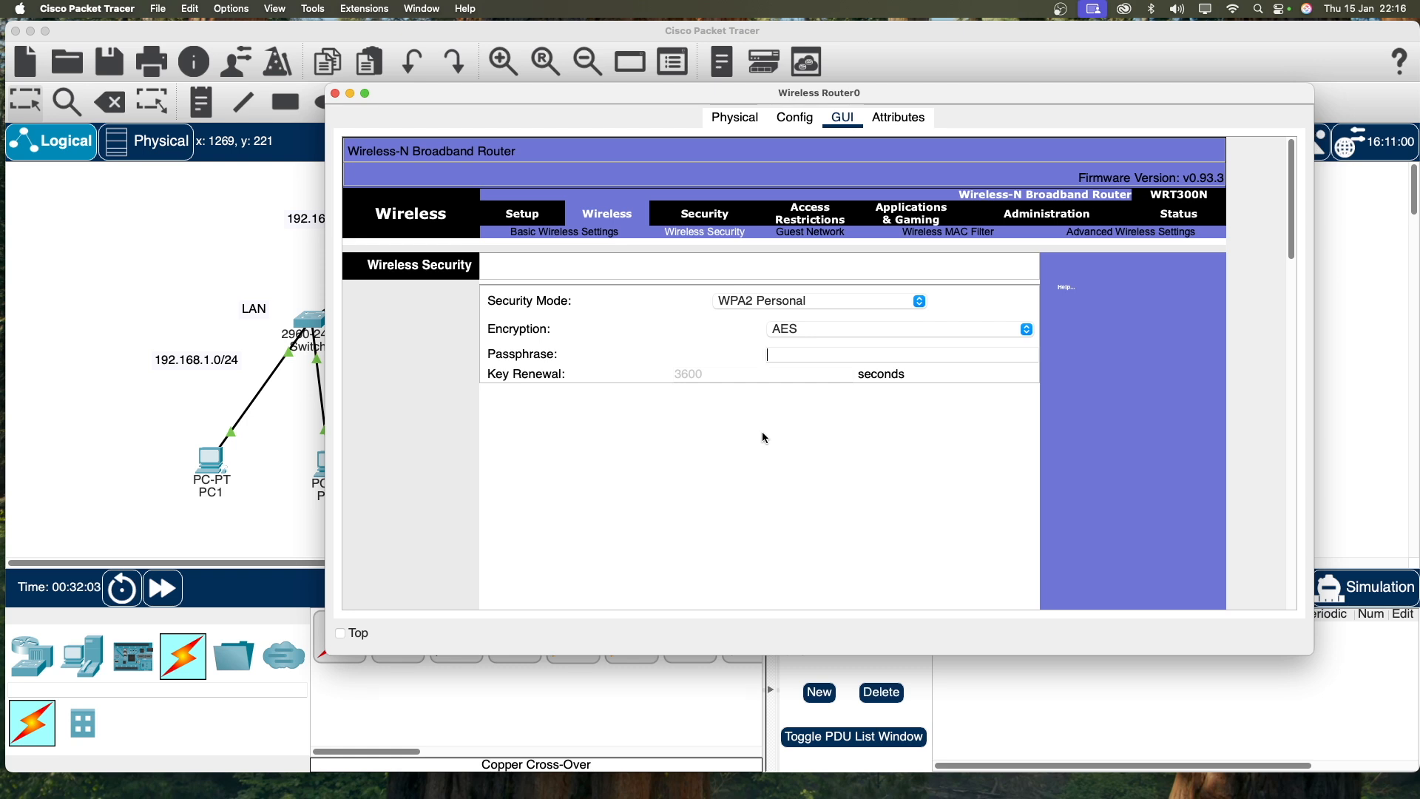
type("Mywifi")
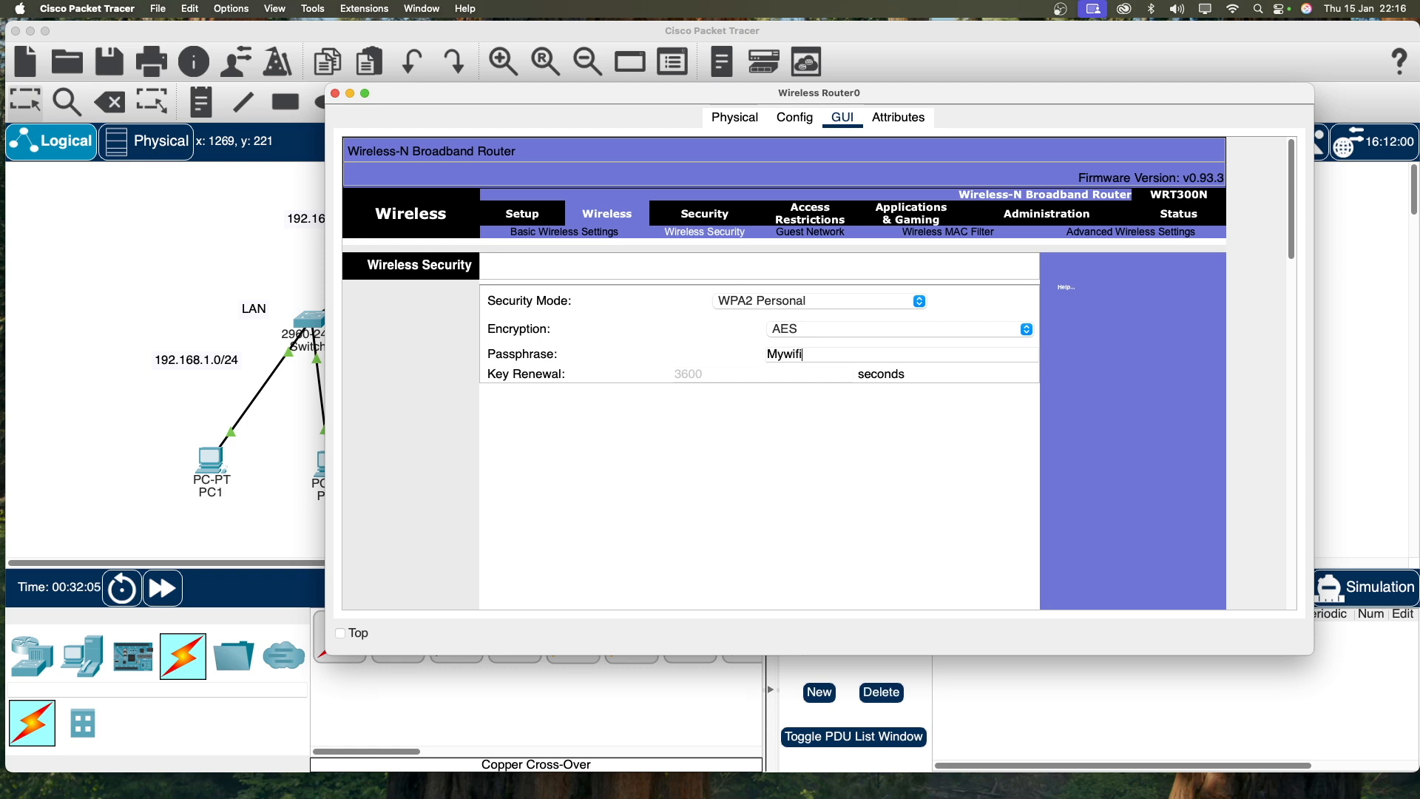
type("123")
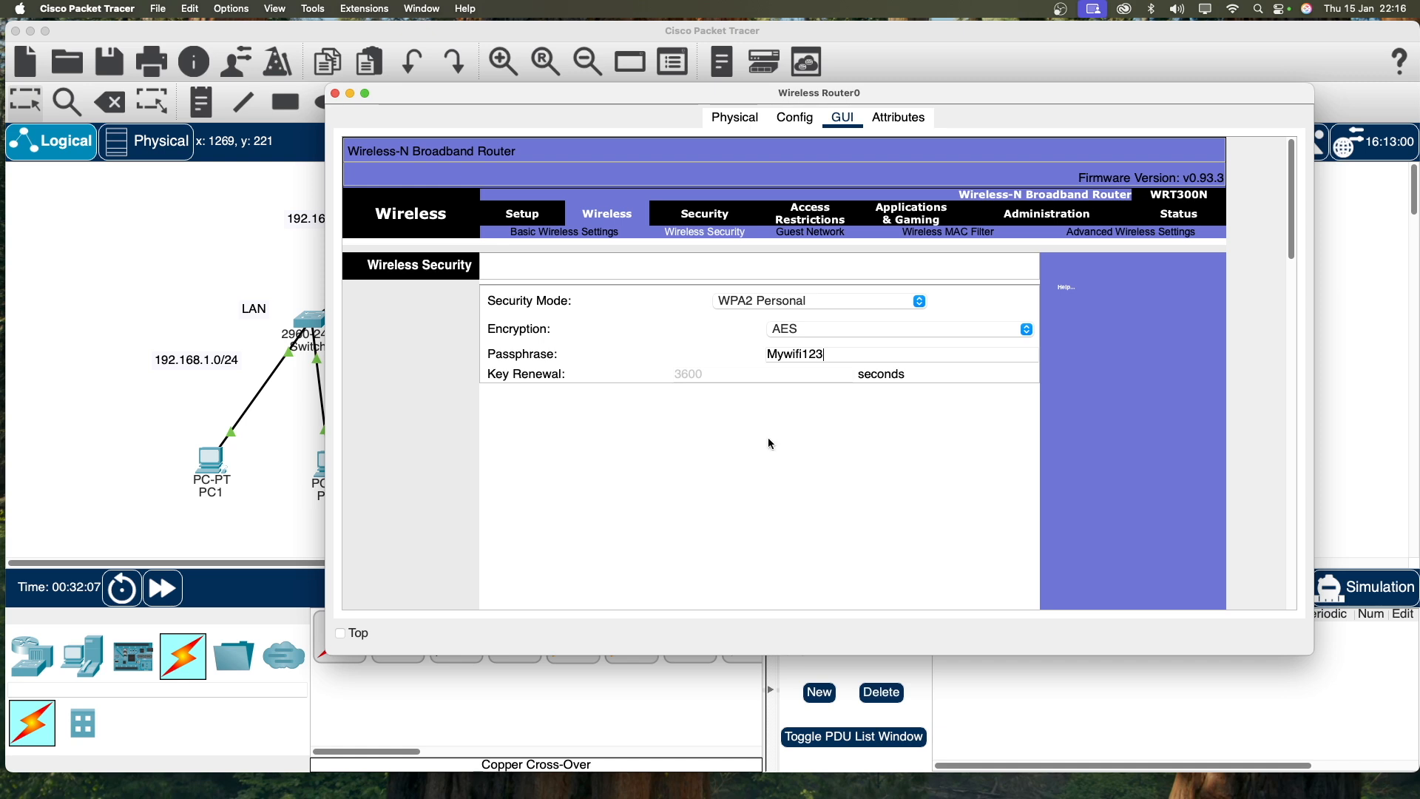
scroll(889, 410, "down", 10)
scroll(893, 517, "down", 5)
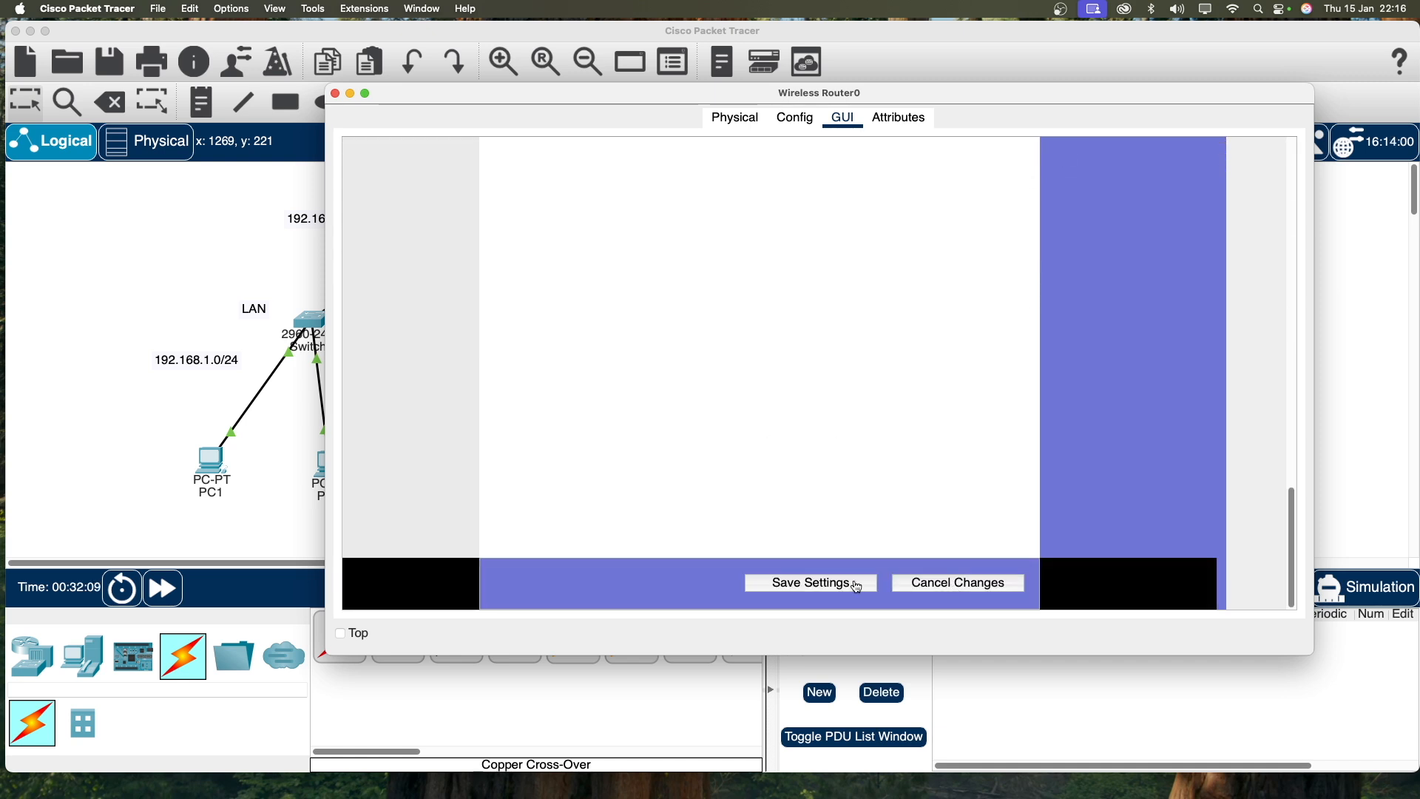
scroll(414, 222, "up", 15)
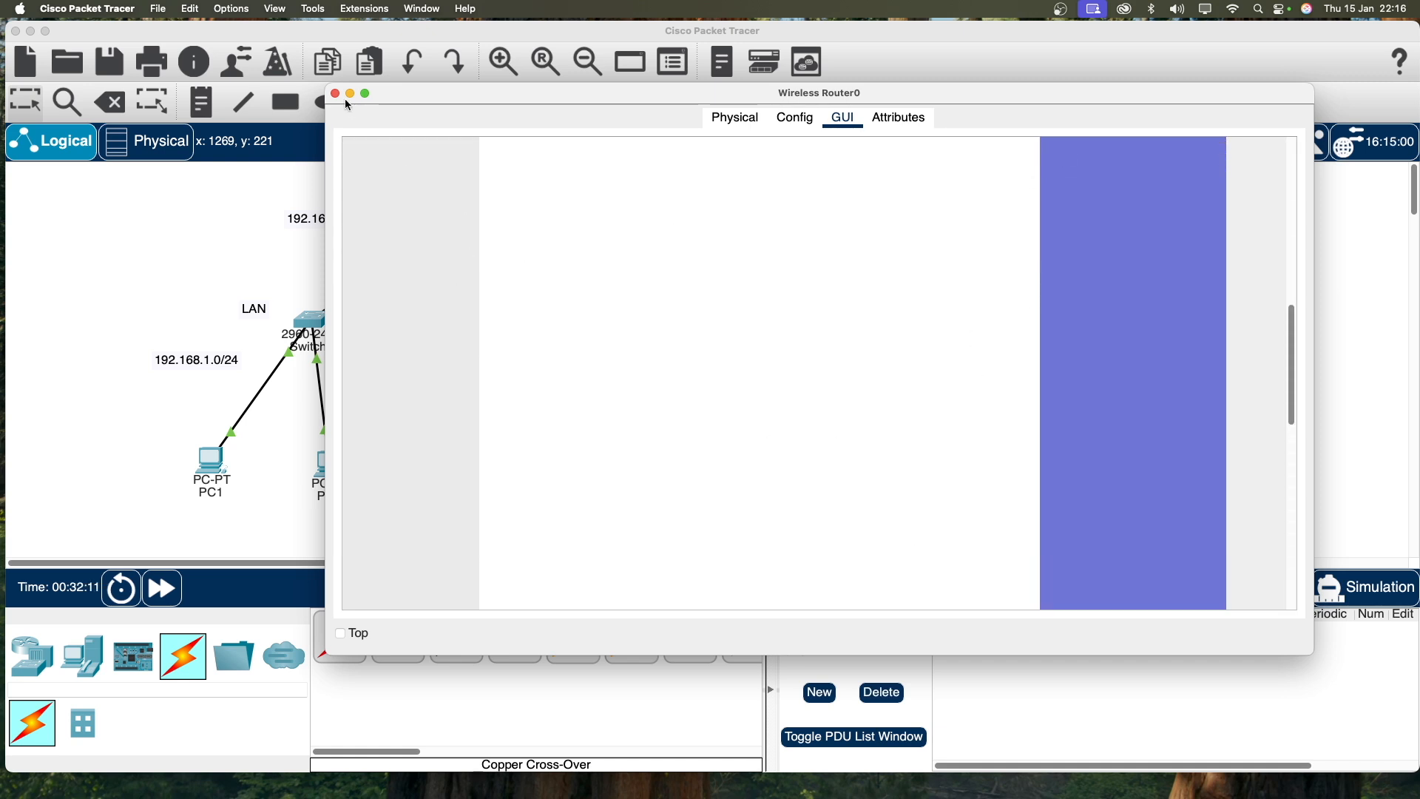
scroll(537, 277, "up", 3)
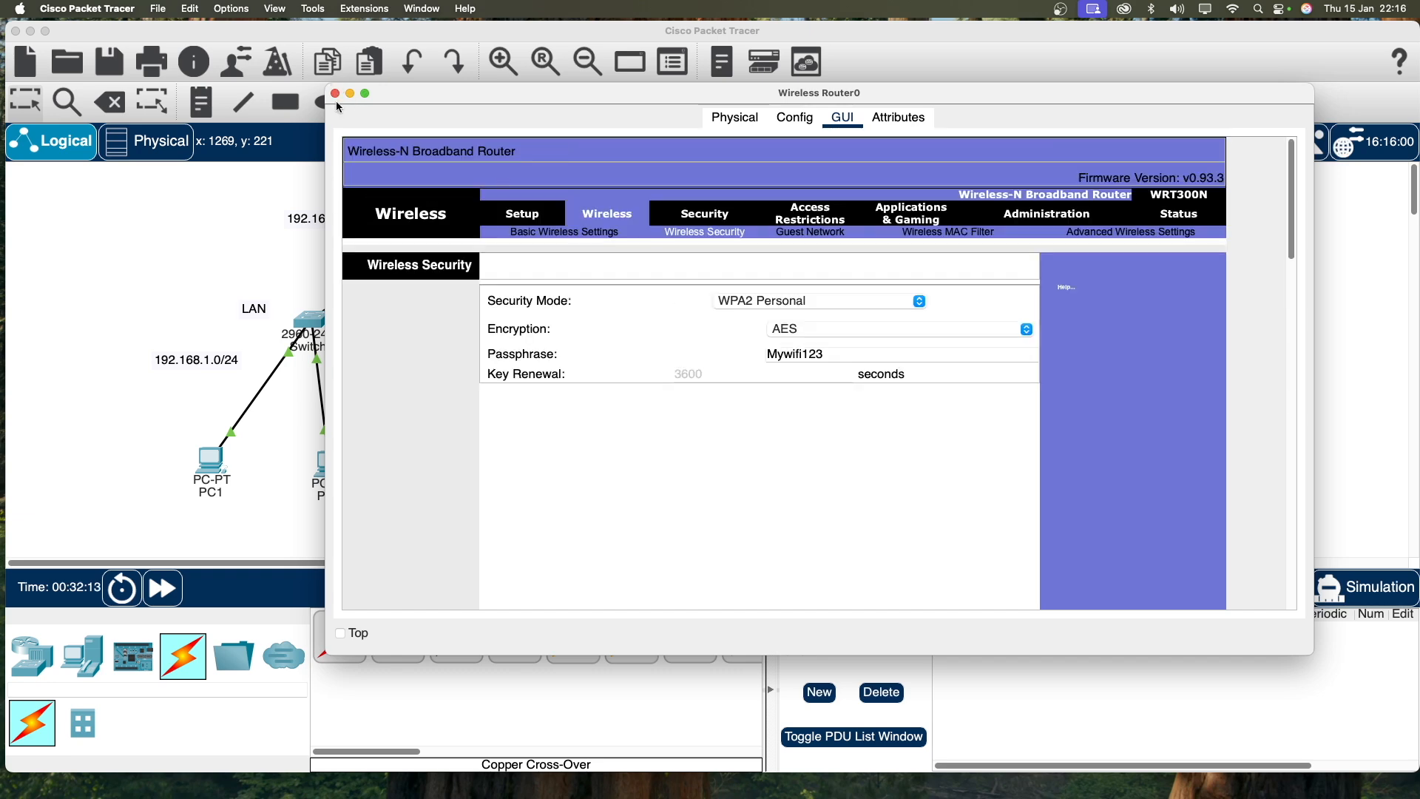
left_click(336, 94)
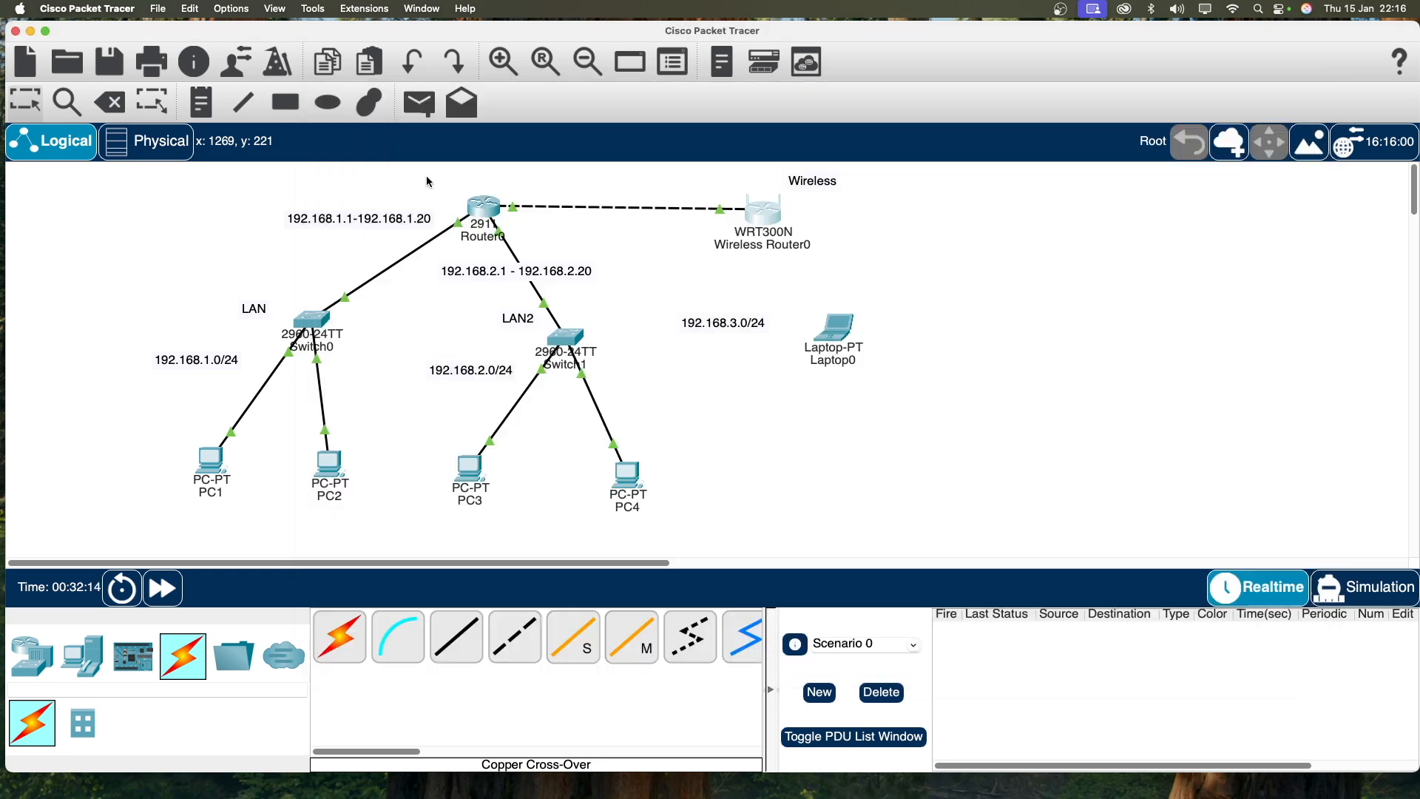
Step: Power off Laptop0, swap its network module for a WPC300N wireless card, and power on
left_click(839, 341)
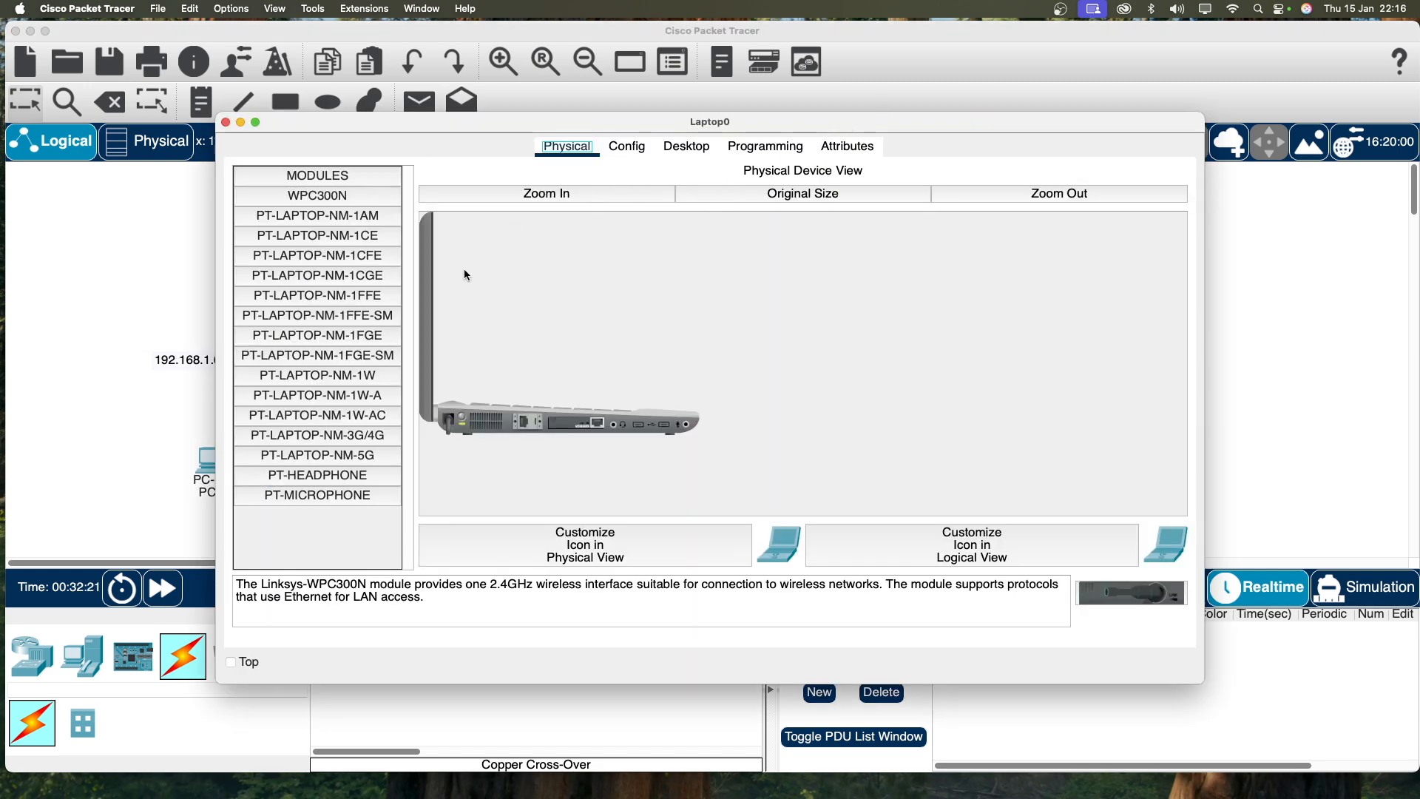
left_click(605, 193)
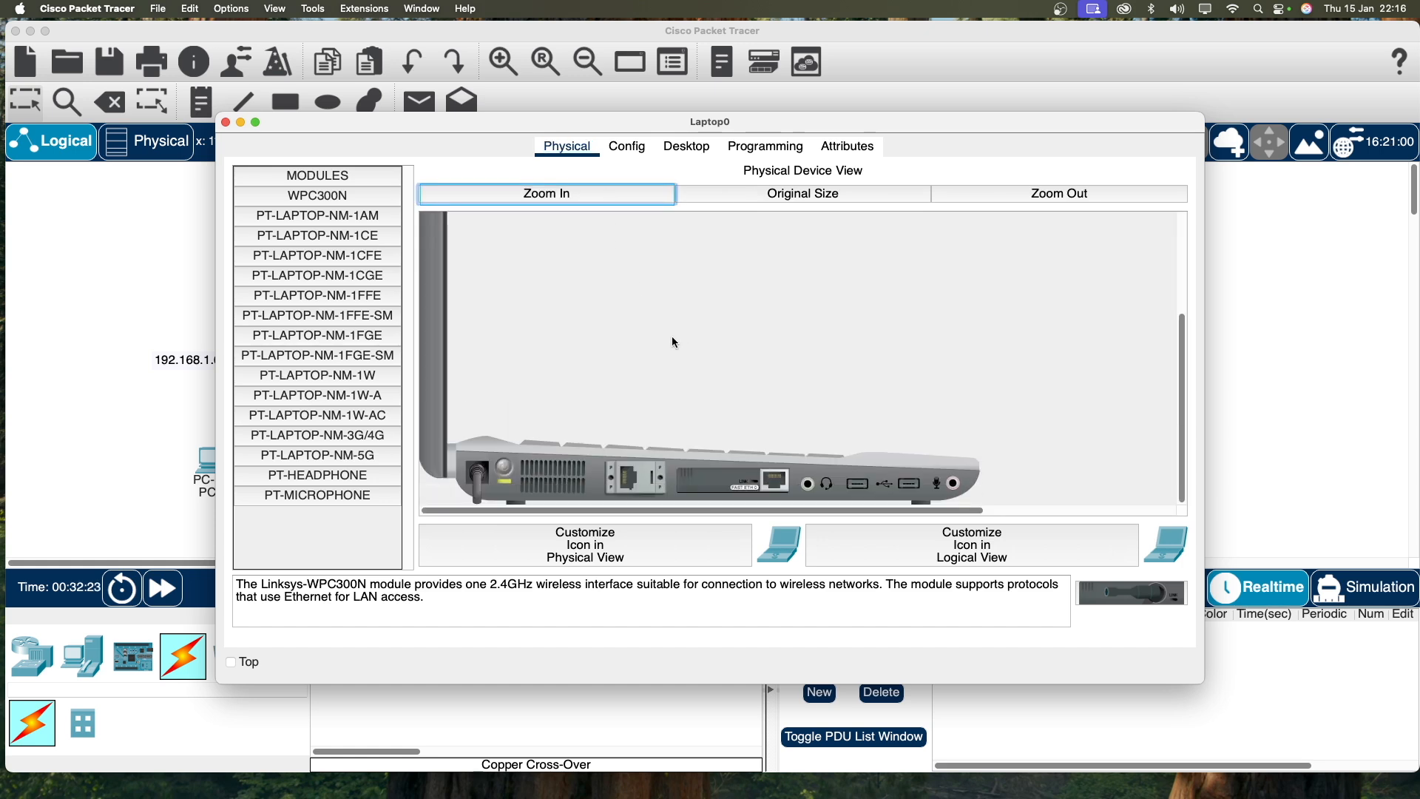
left_click(505, 471)
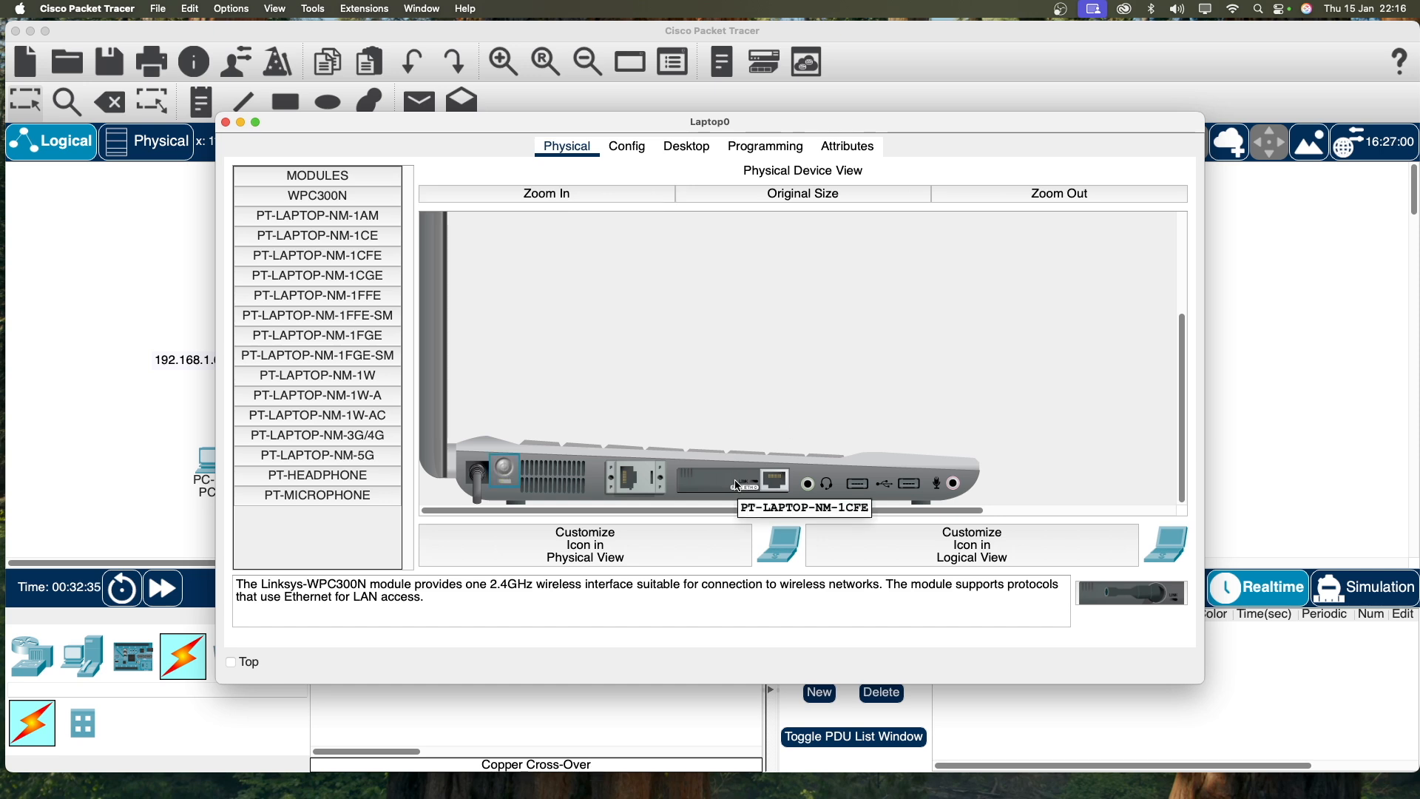
left_click_drag(756, 487, 324, 523)
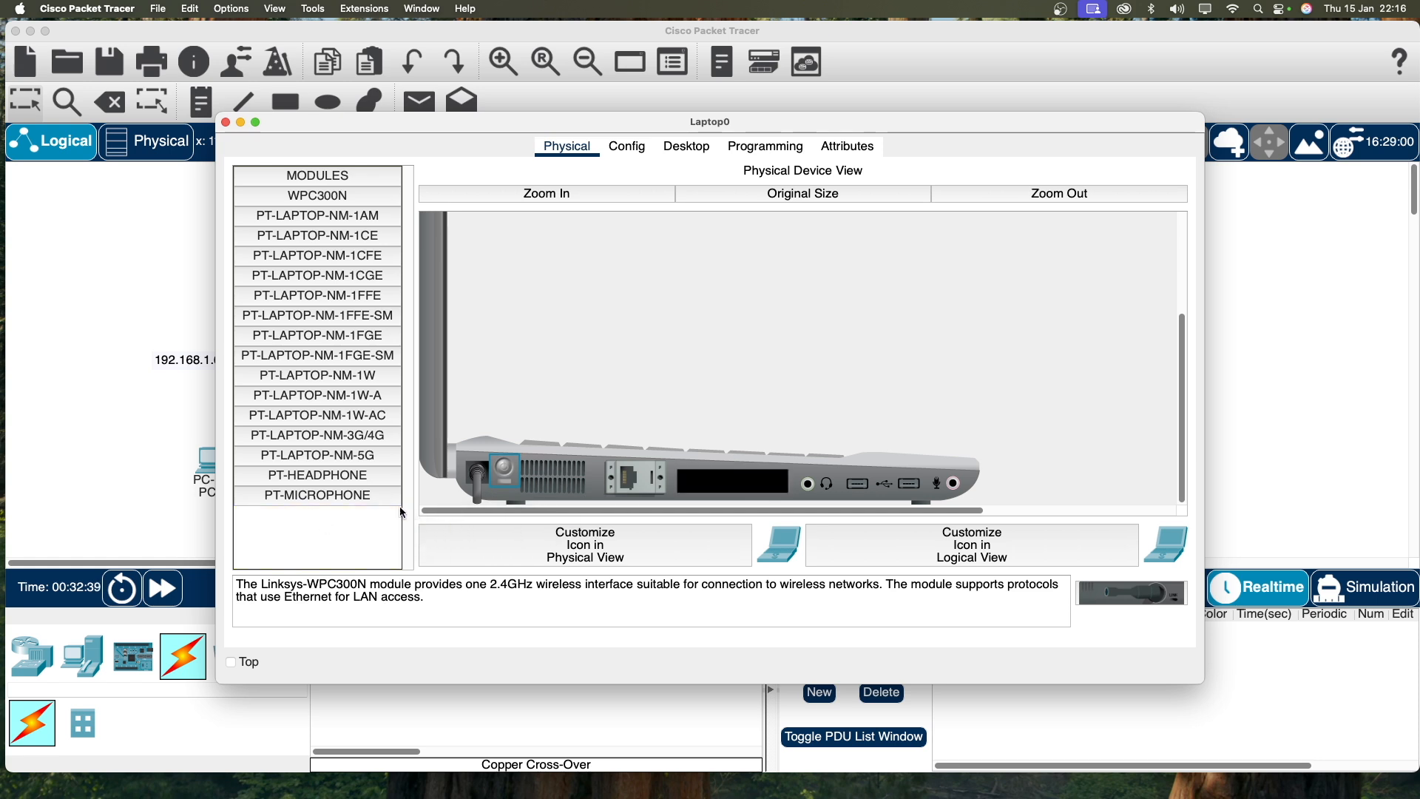
left_click(302, 204)
left_click_drag(302, 207, 661, 497)
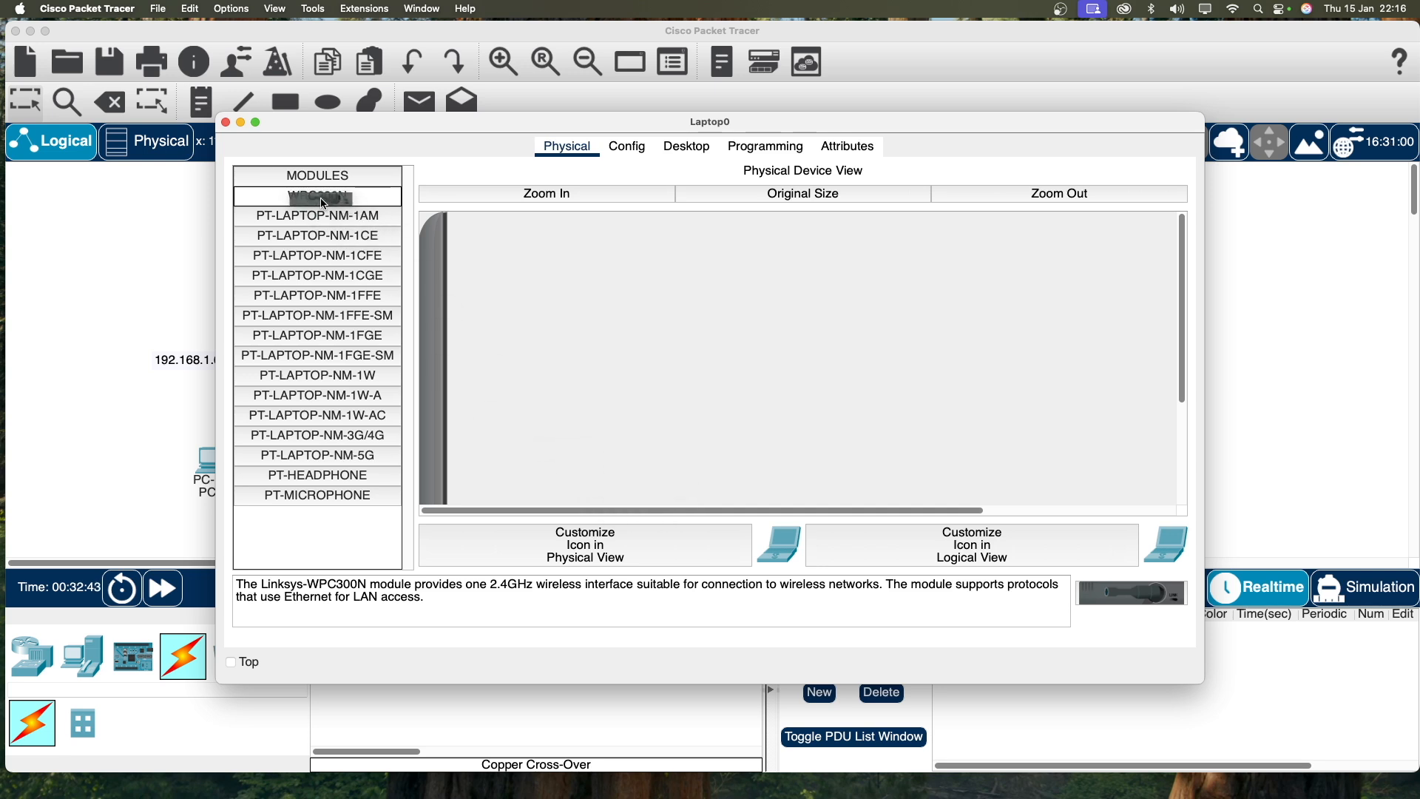
left_click_drag(312, 206, 770, 484)
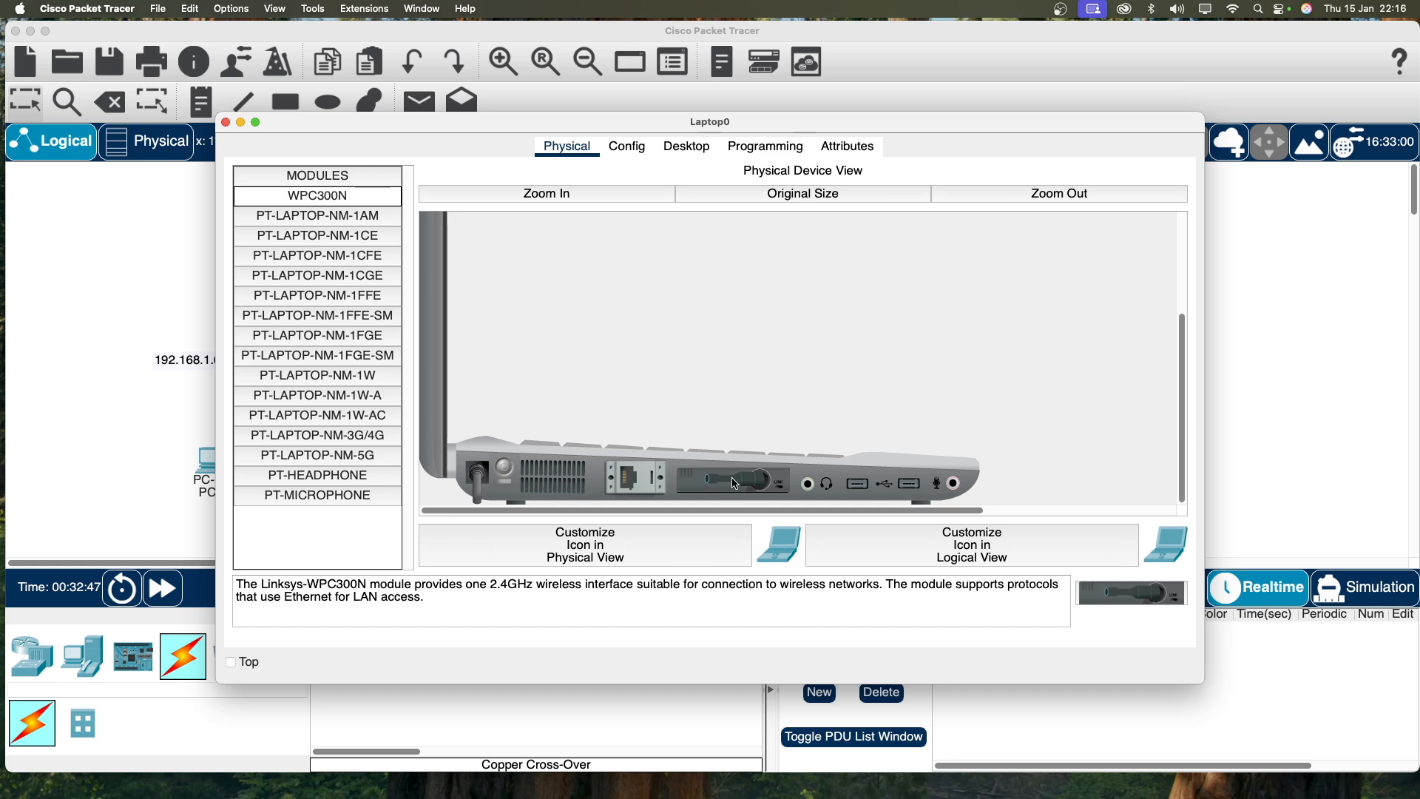
scroll(616, 452, "up", 3)
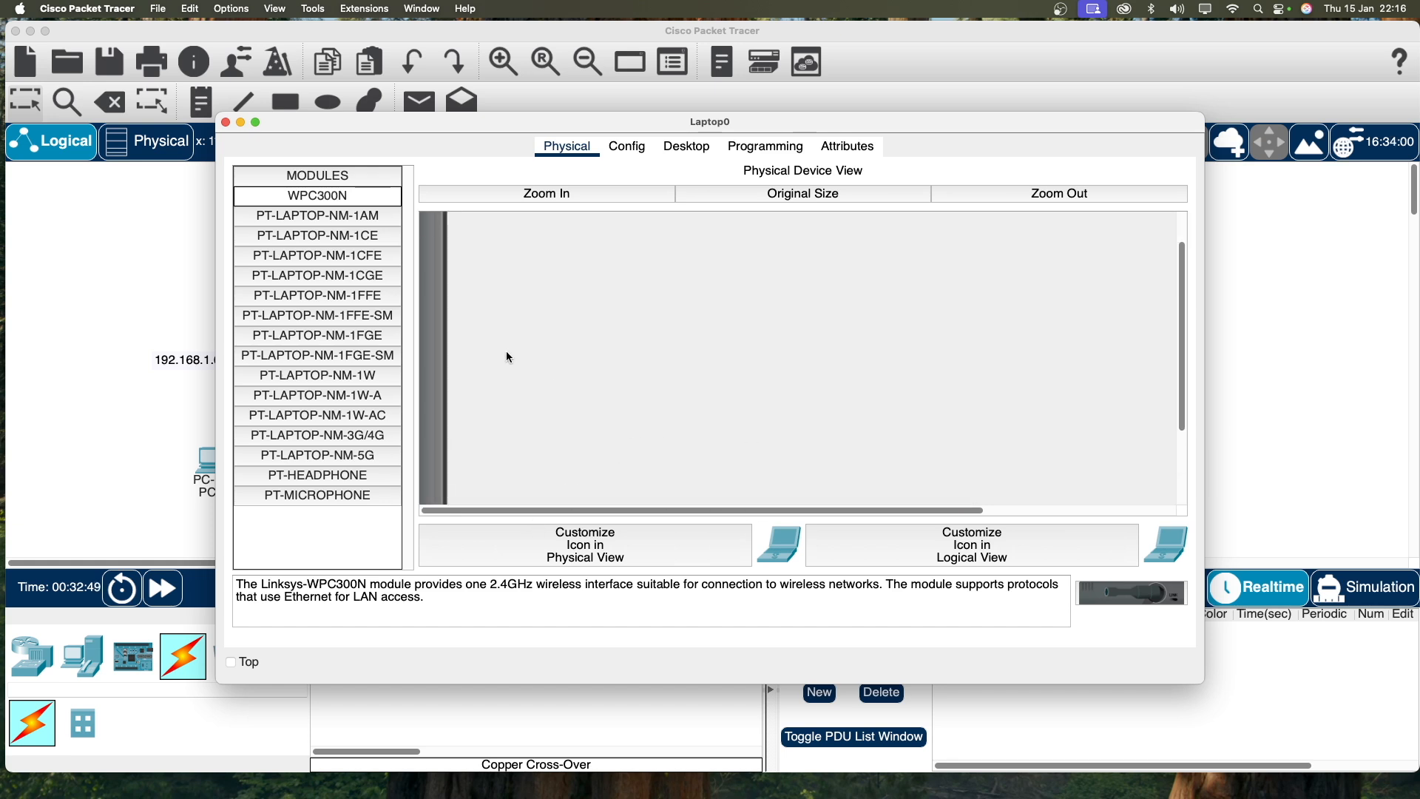
scroll(506, 351, "down", 5)
left_click(508, 473)
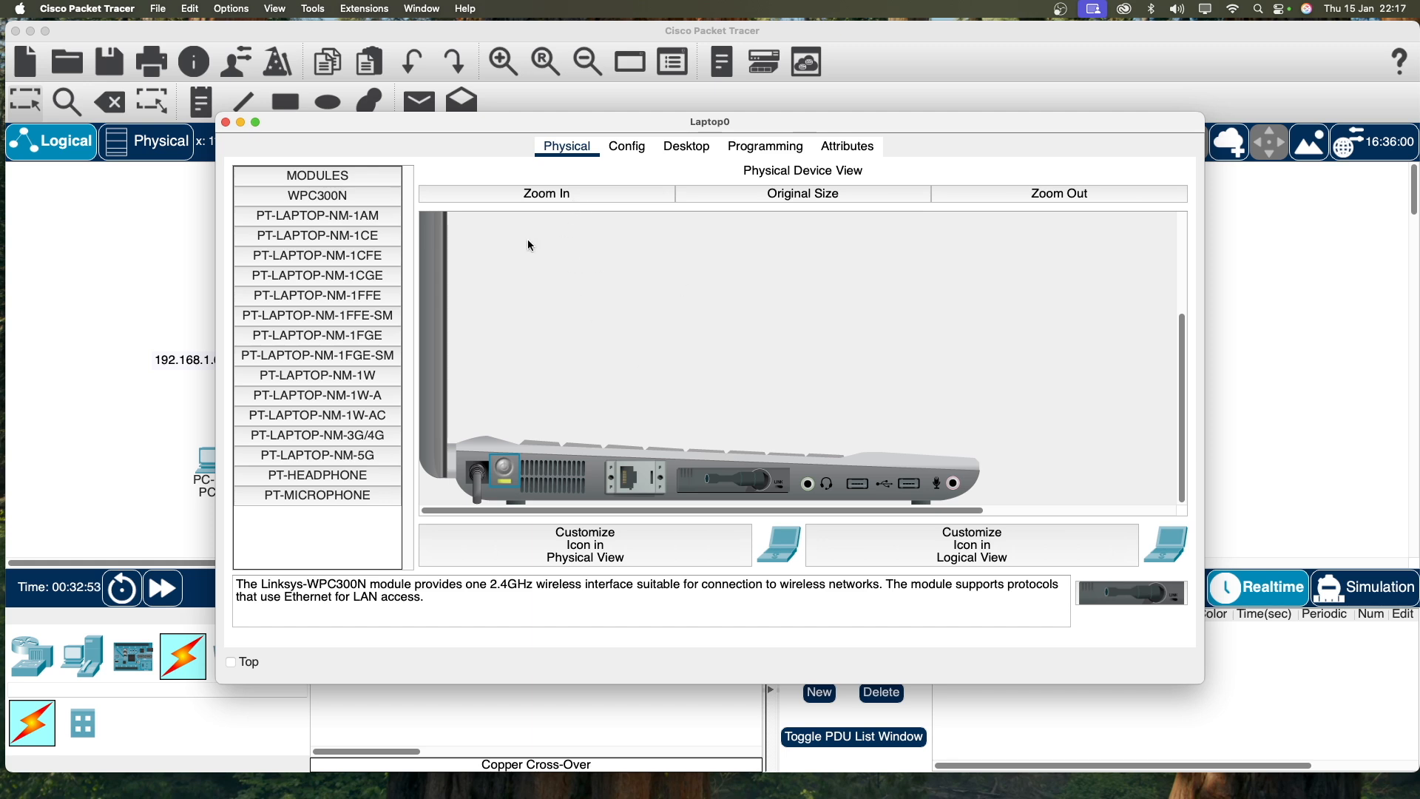
left_click(556, 192)
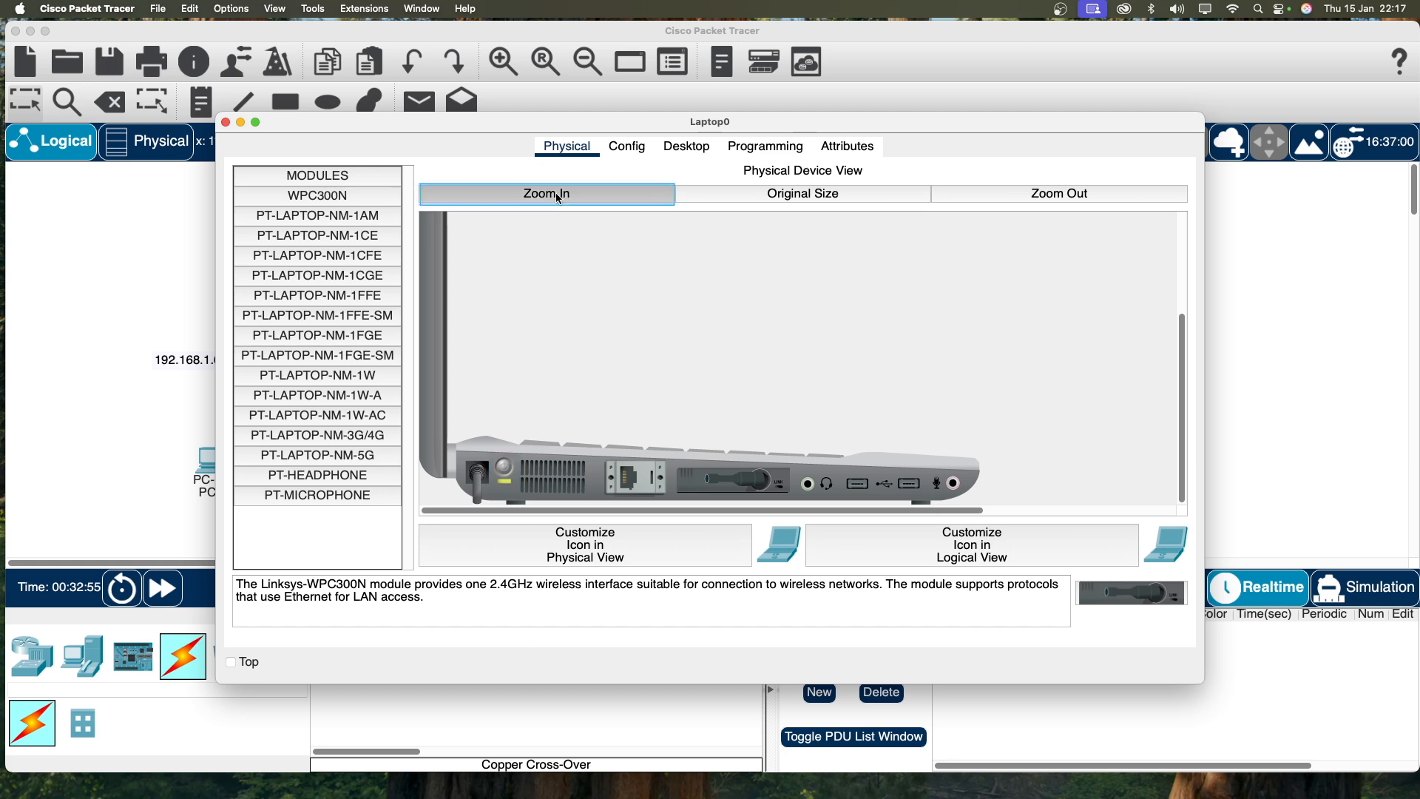
Step: Open Laptop0's PC Wireless network list, refresh it, and select Mywifi
left_click(687, 146)
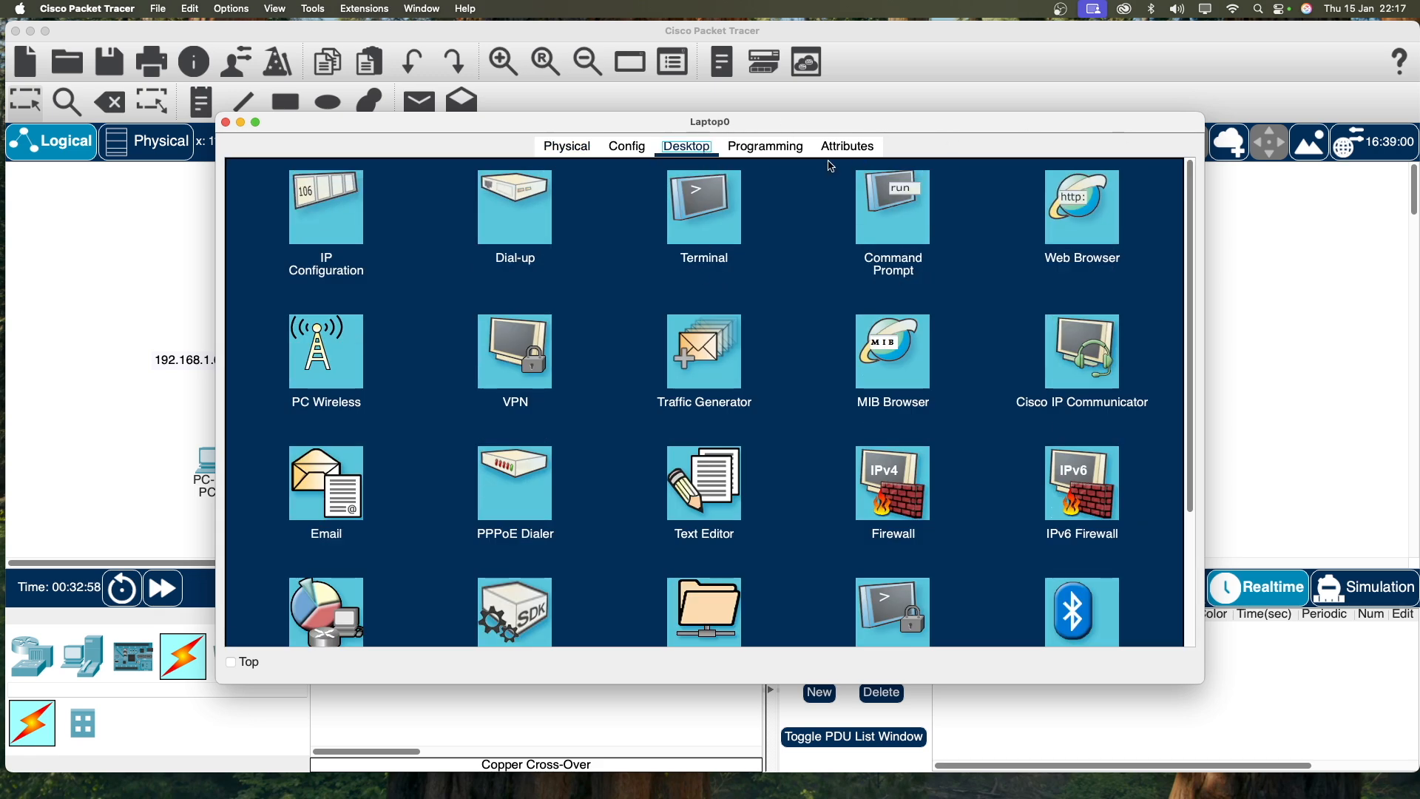
left_click(326, 363)
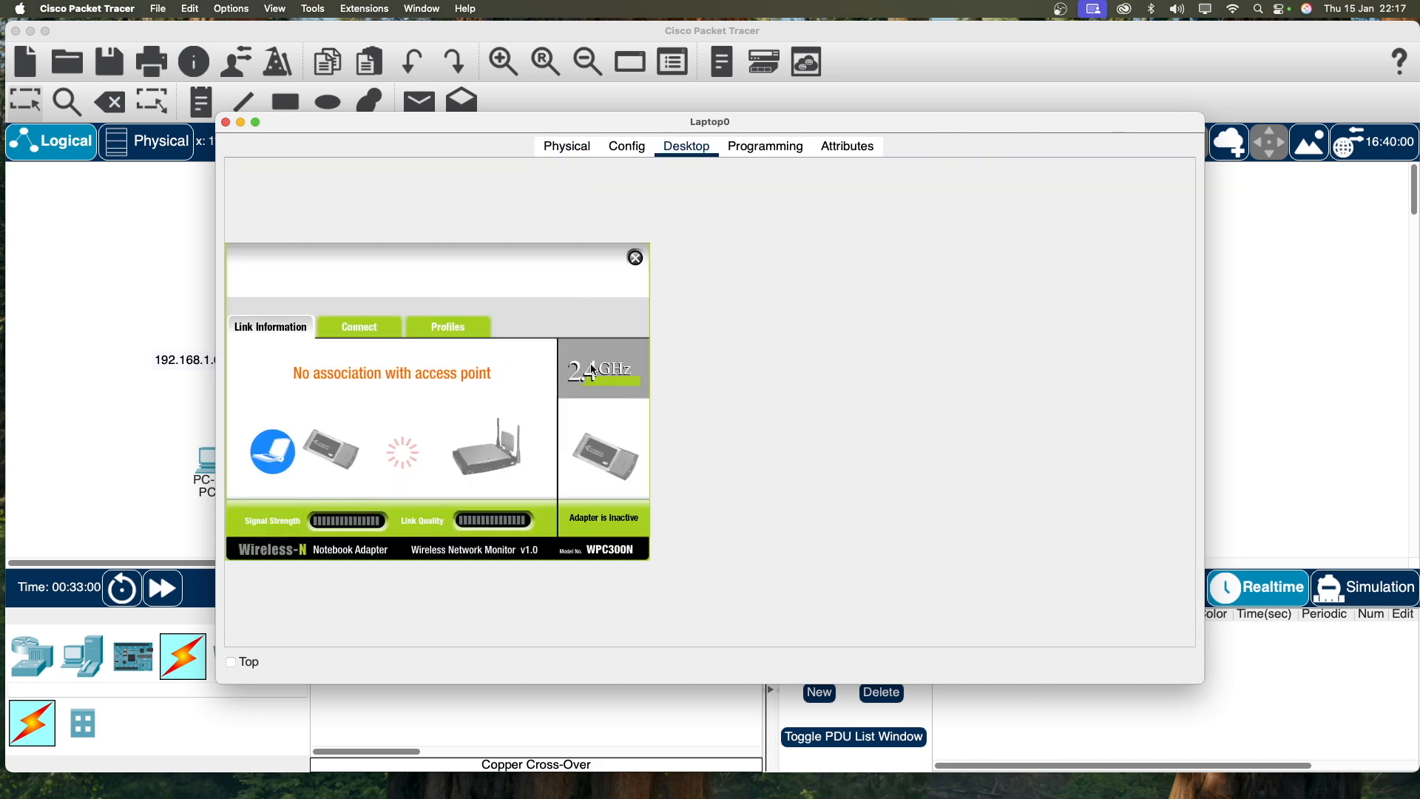
left_click(351, 327)
left_click(432, 487)
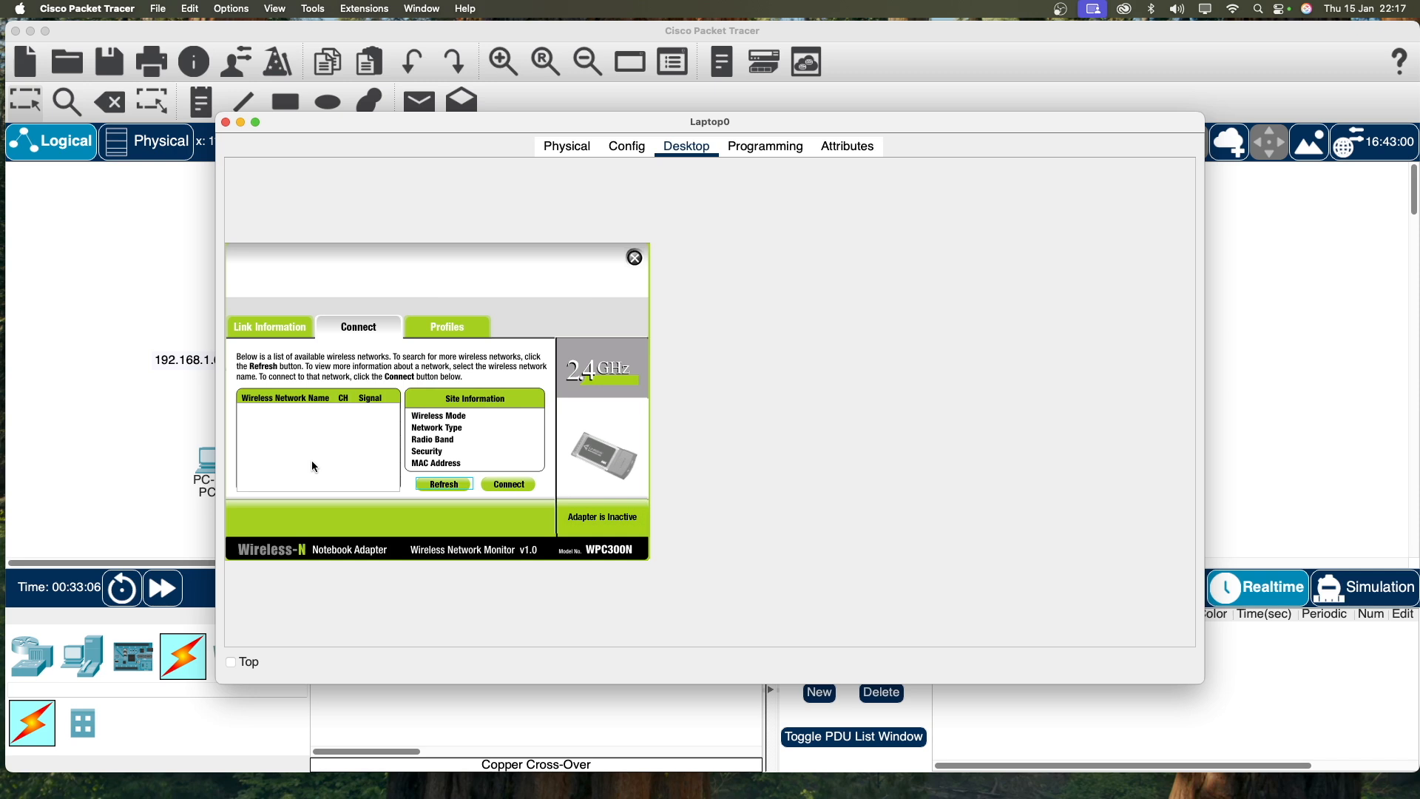
left_click(279, 417)
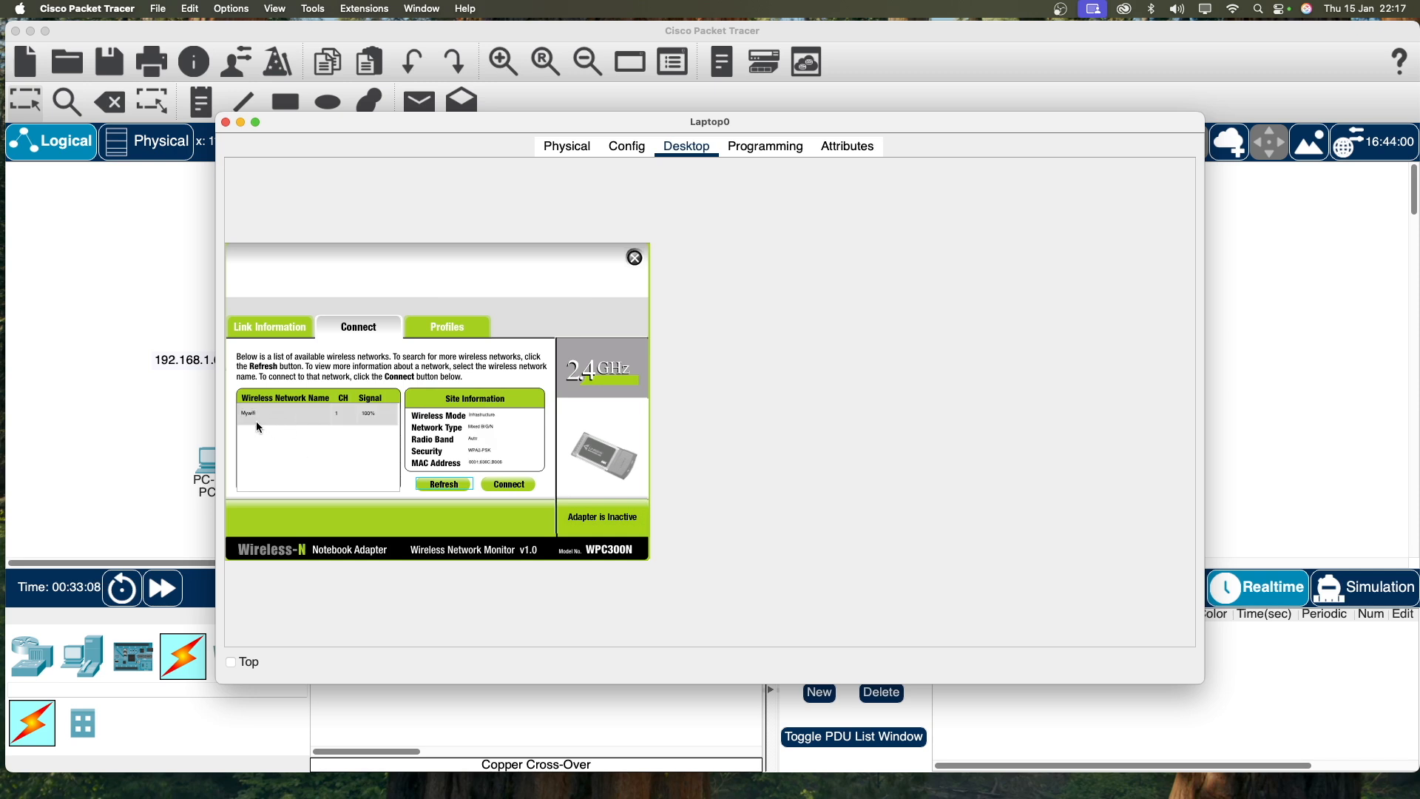
left_click(257, 423)
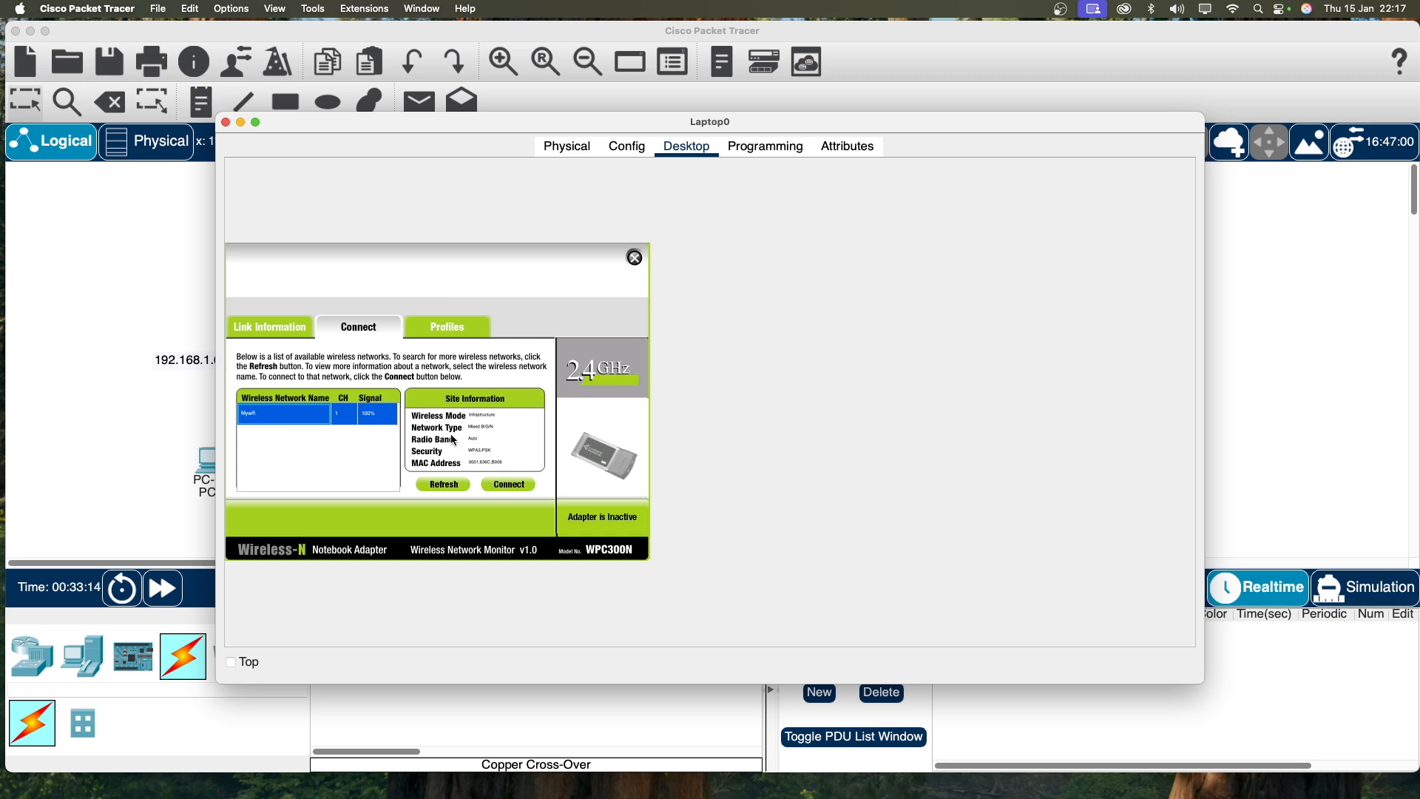
Step: Connect to Mywifi with the WPA2 pre-shared key, check the link status, and close Laptop0
left_click(518, 486)
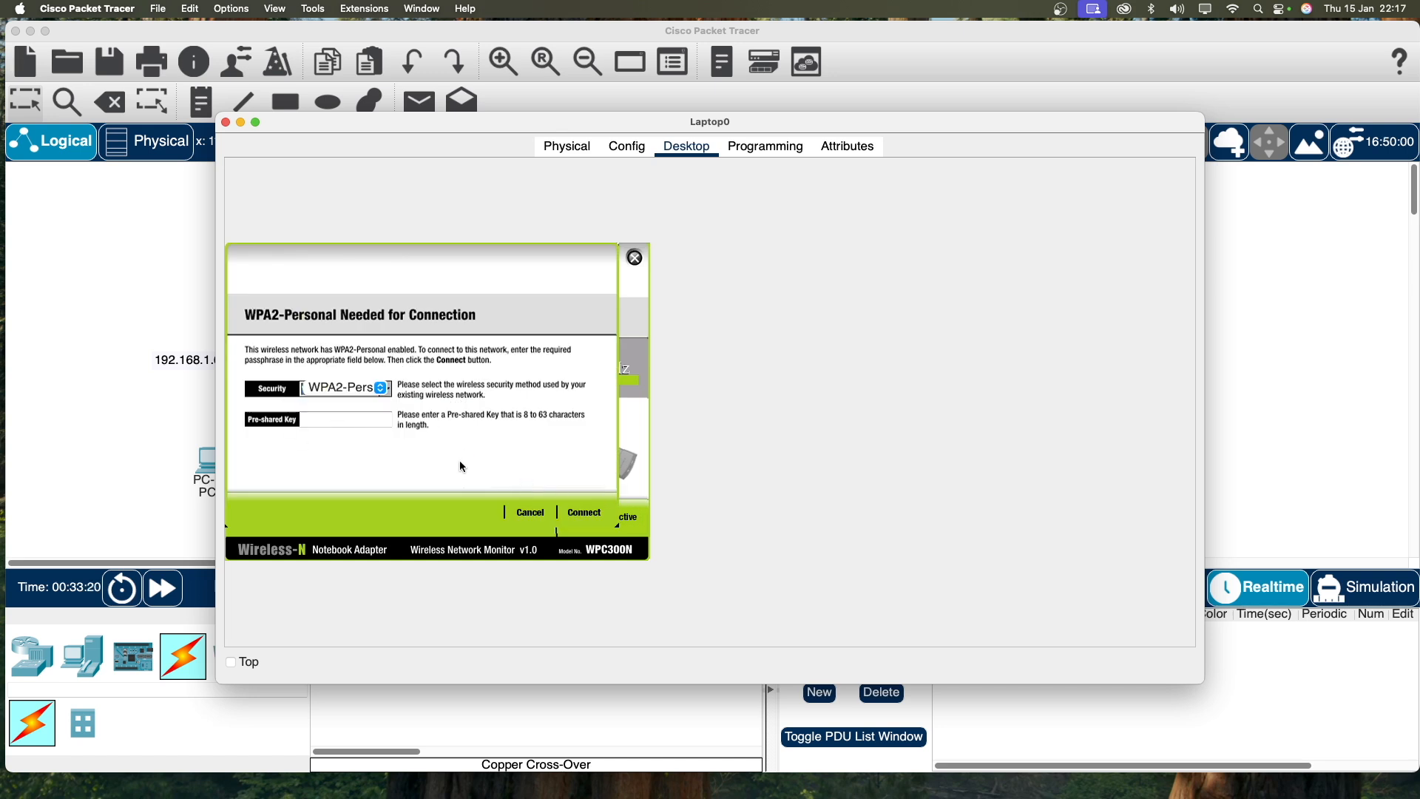
type("Mywifi123")
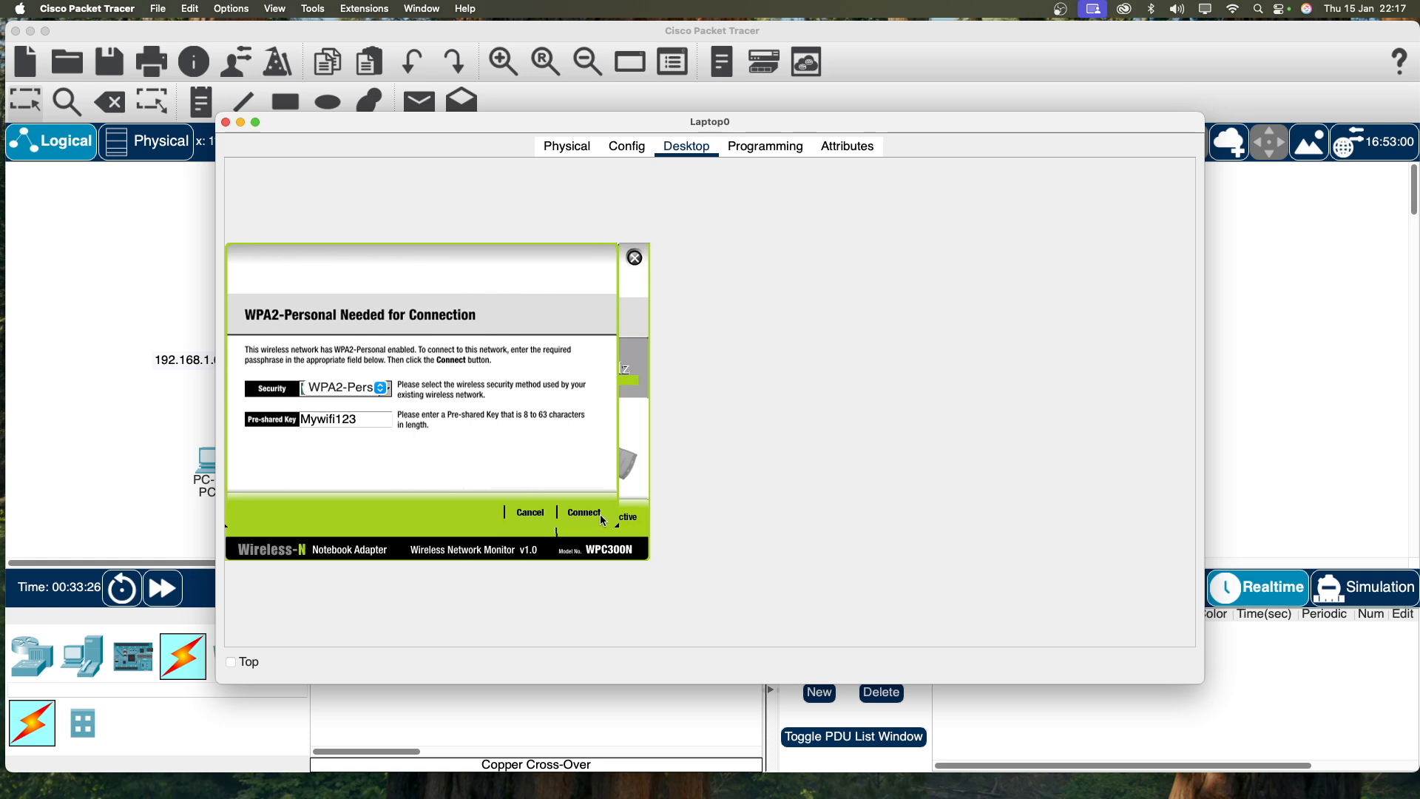
left_click(596, 518)
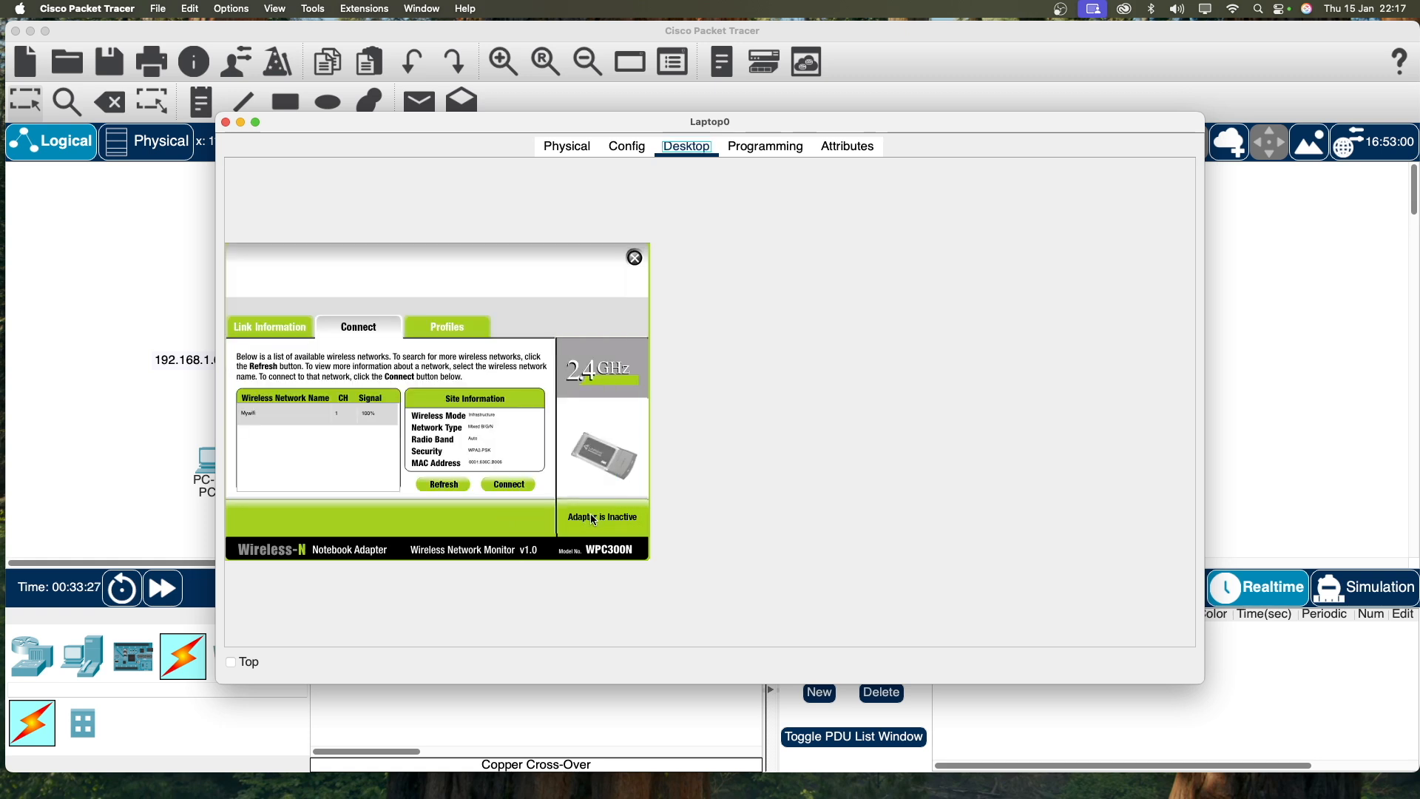
left_click(260, 334)
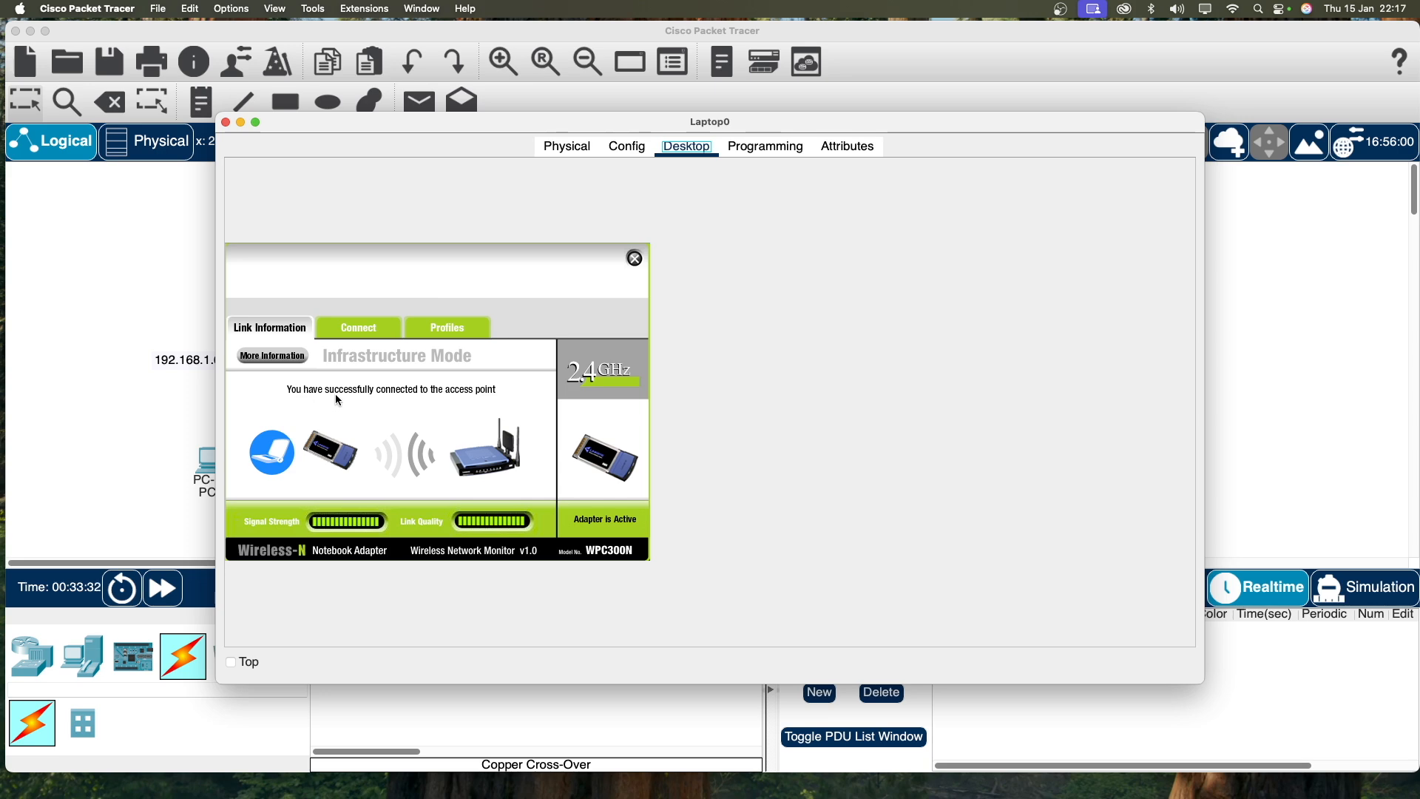
left_click(226, 123)
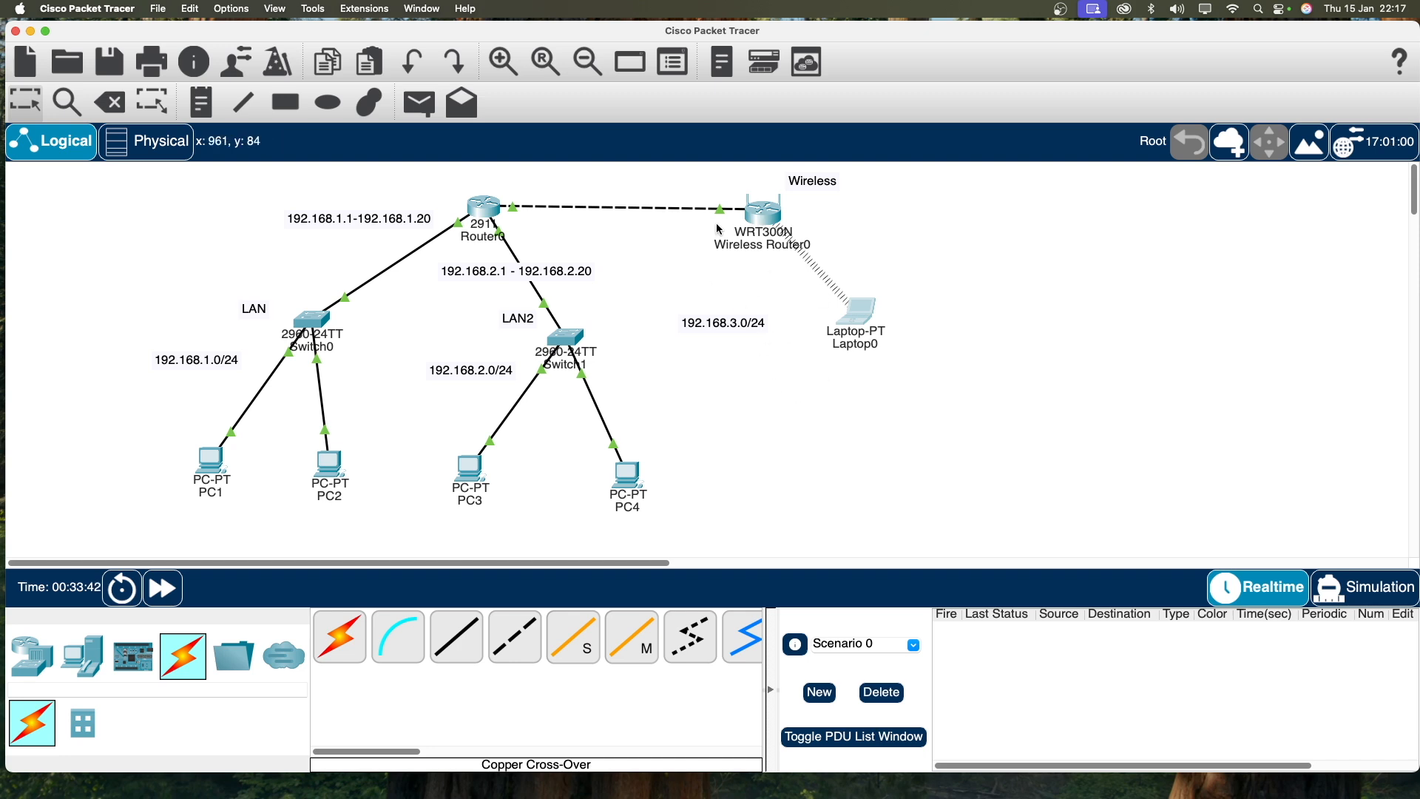
Step: Drag the Laptop0 icon a little down and to the right on the workspace
left_click_drag(856, 310, 869, 340)
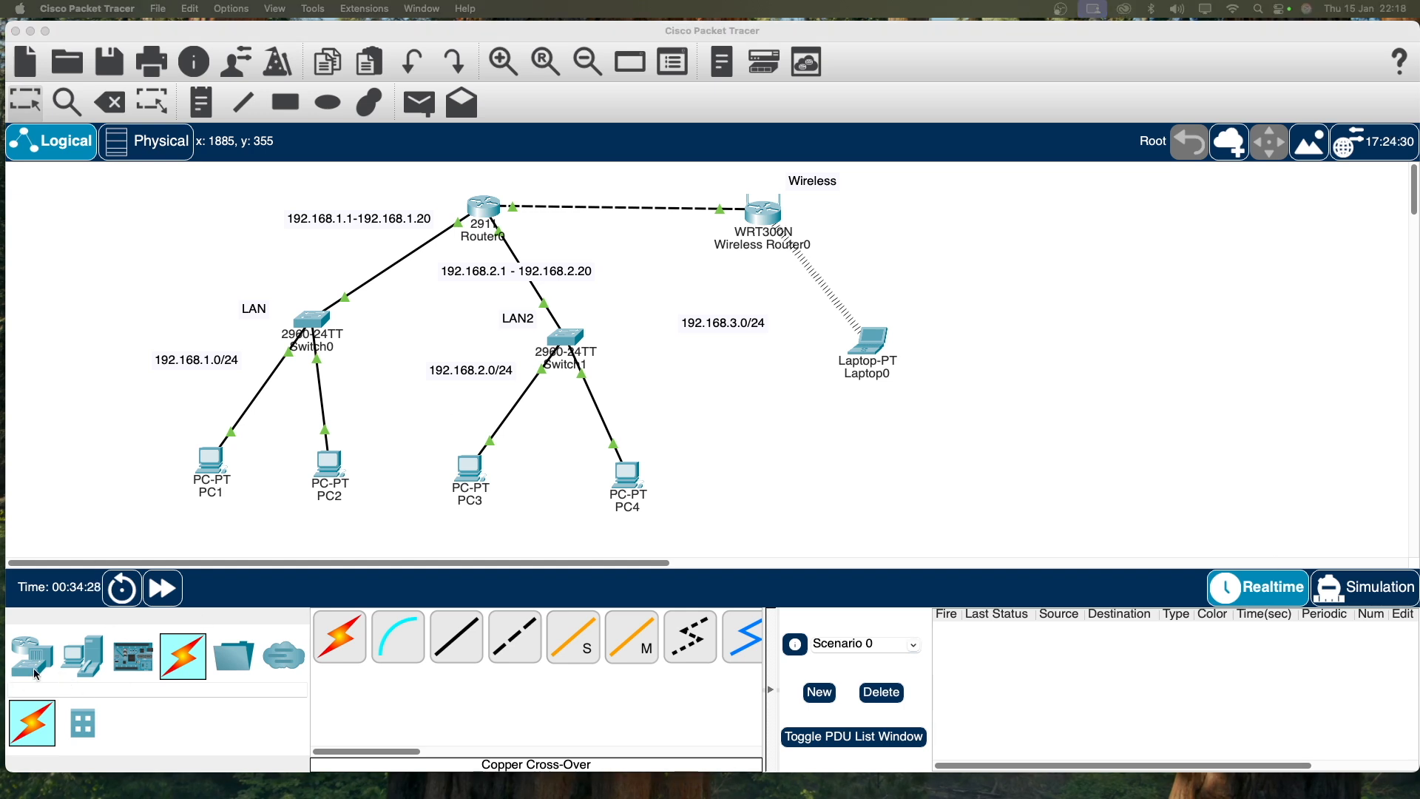
Step: Place a Printer-PT from End Devices beside the LAN
left_click(79, 670)
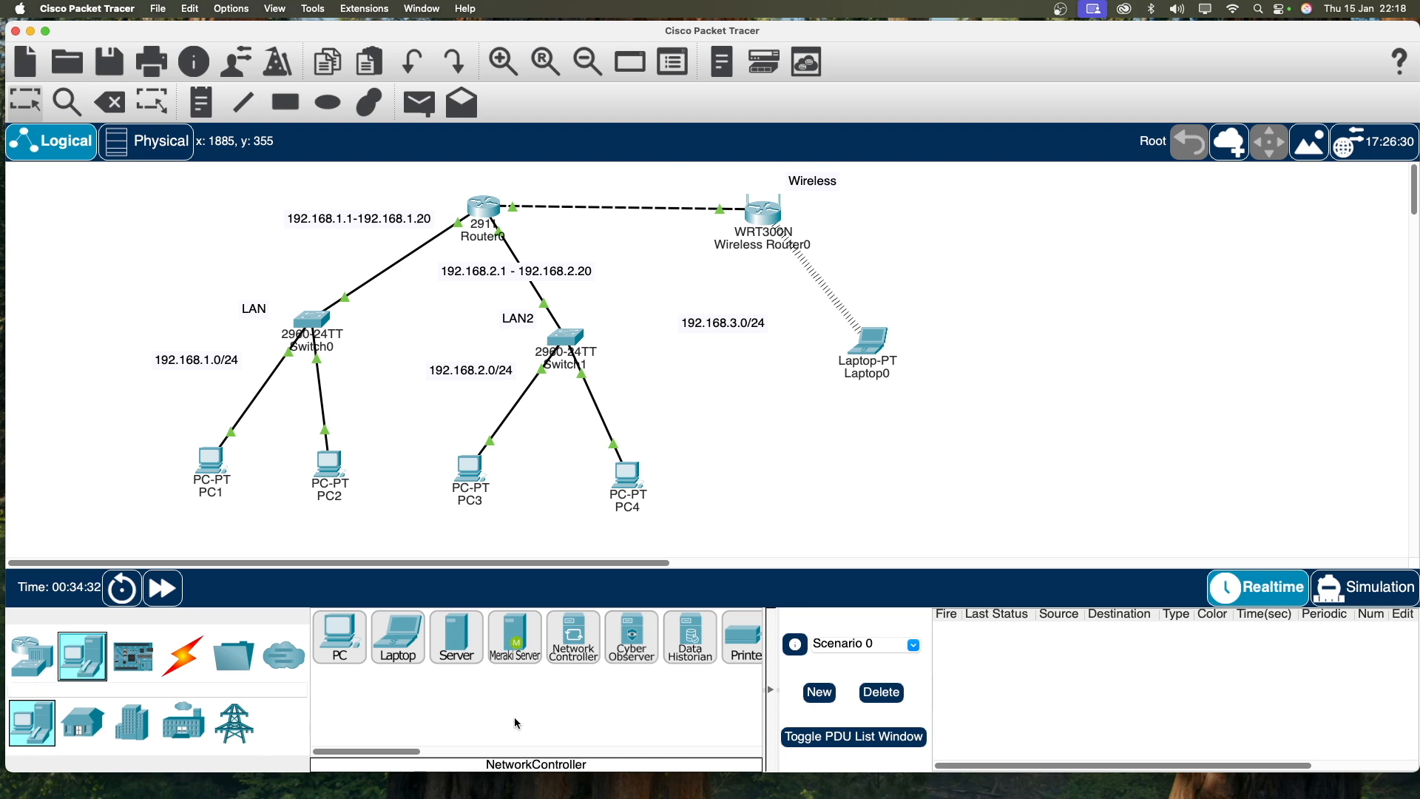
left_click_drag(395, 754, 431, 753)
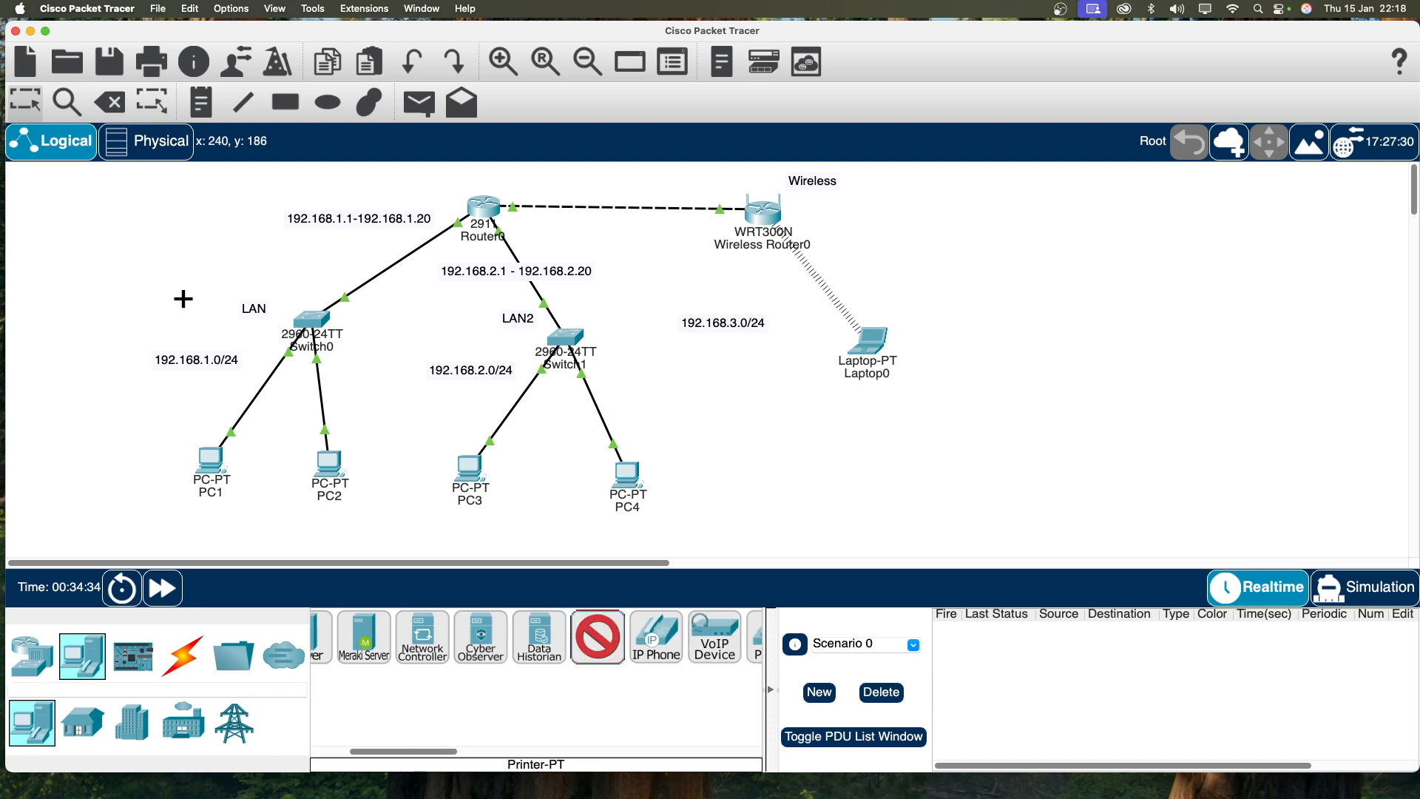
left_click(144, 273)
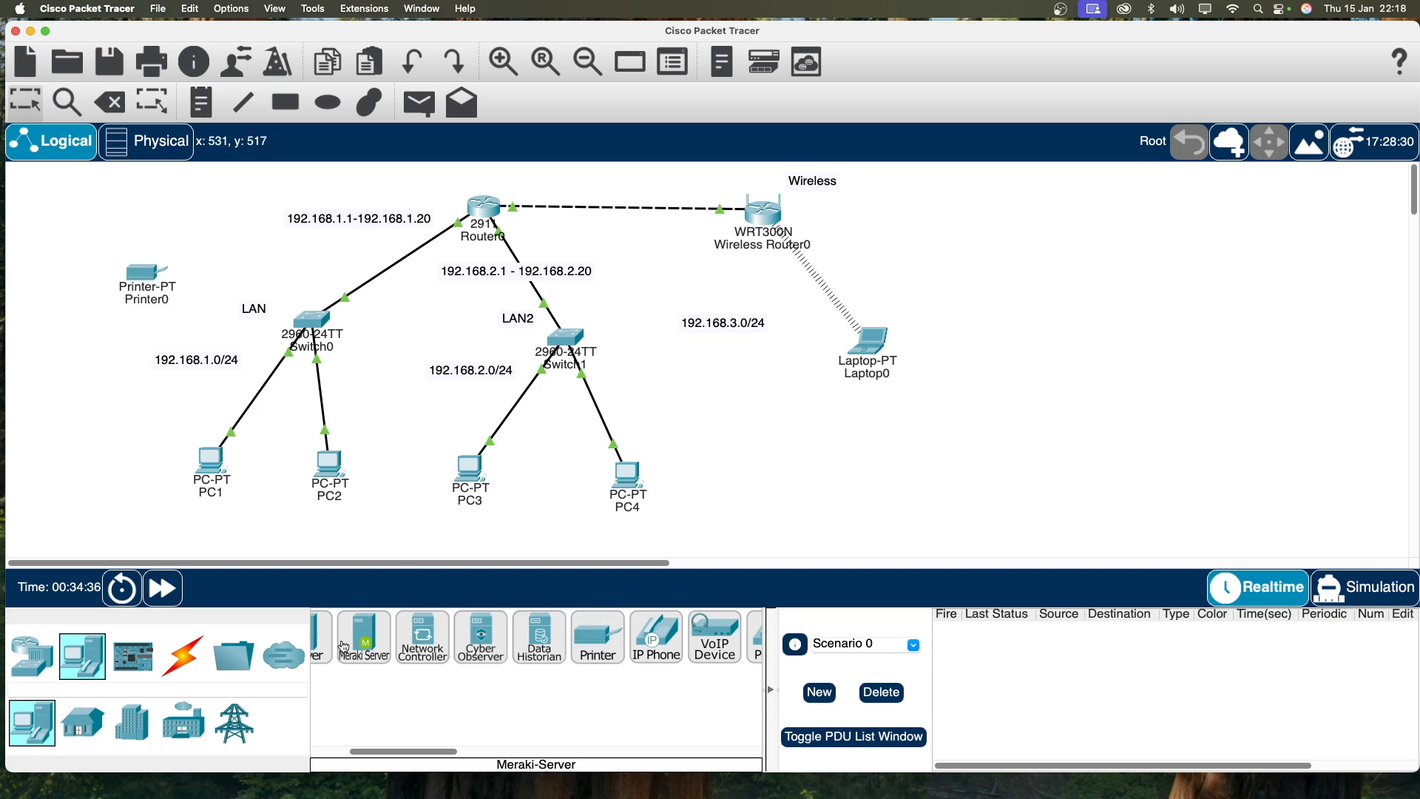
Step: Cable Printer0 FastEthernet0 to Switch0 Fa0/3 with copper straight-through, then open Printer0
left_click(183, 656)
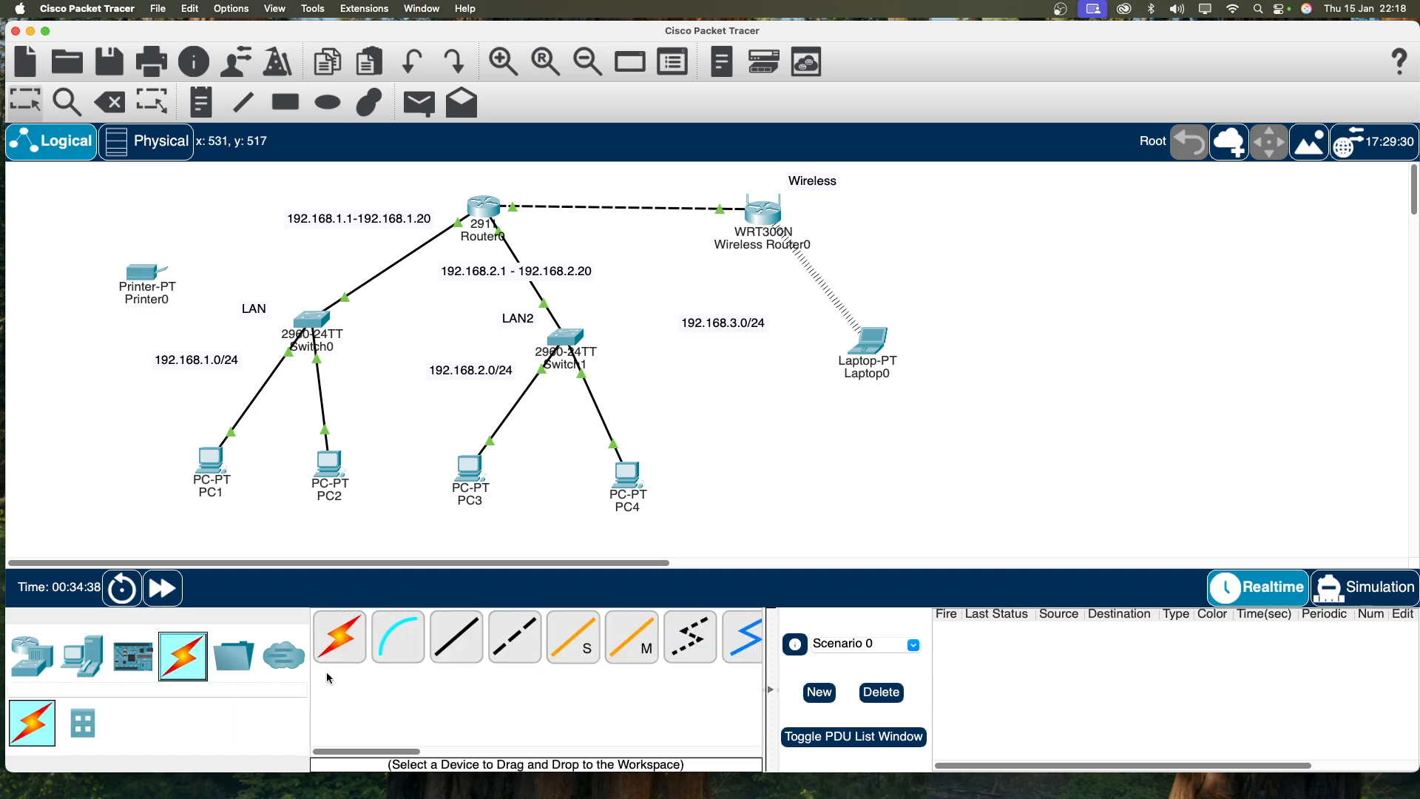
left_click(446, 637)
left_click(150, 273)
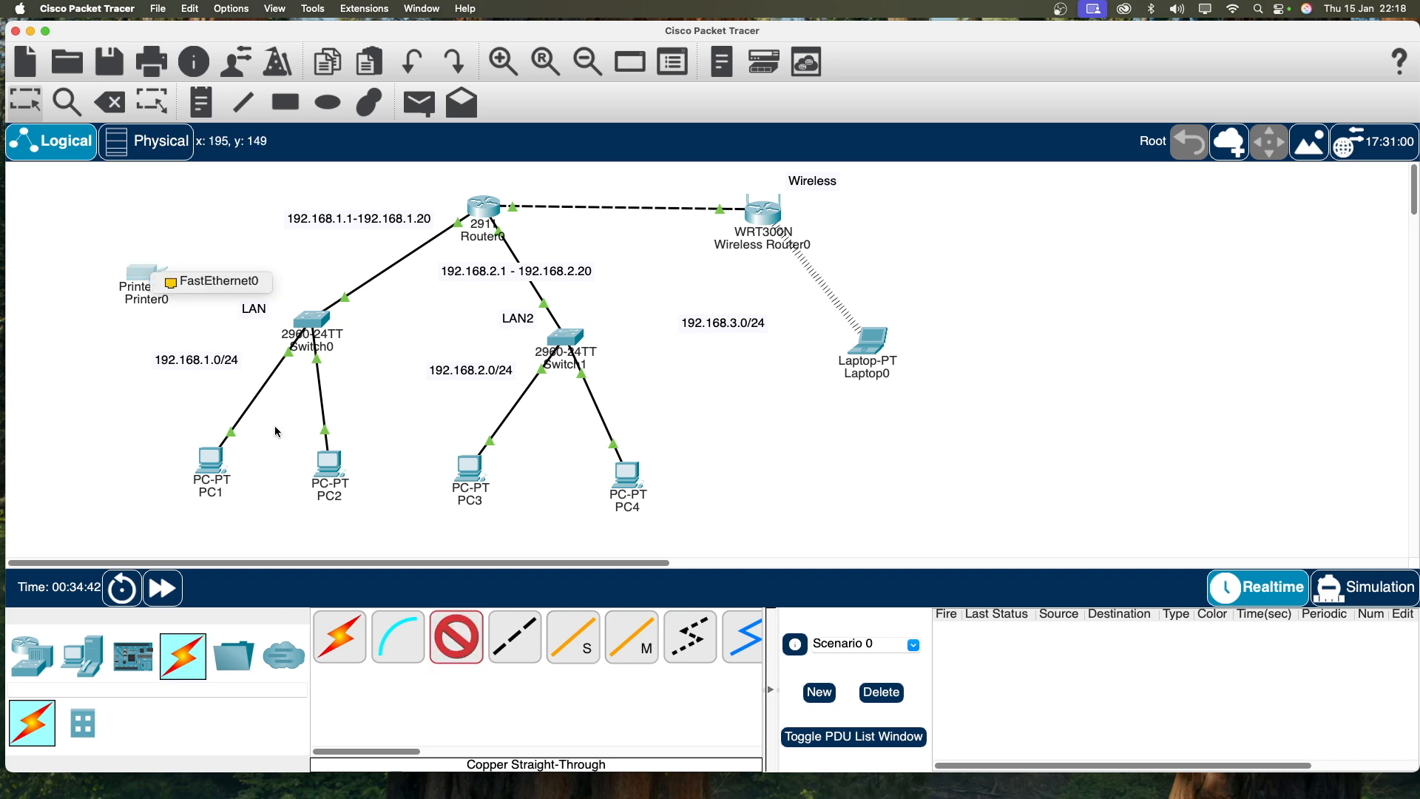
left_click(211, 281)
left_click(311, 320)
left_click(432, 346)
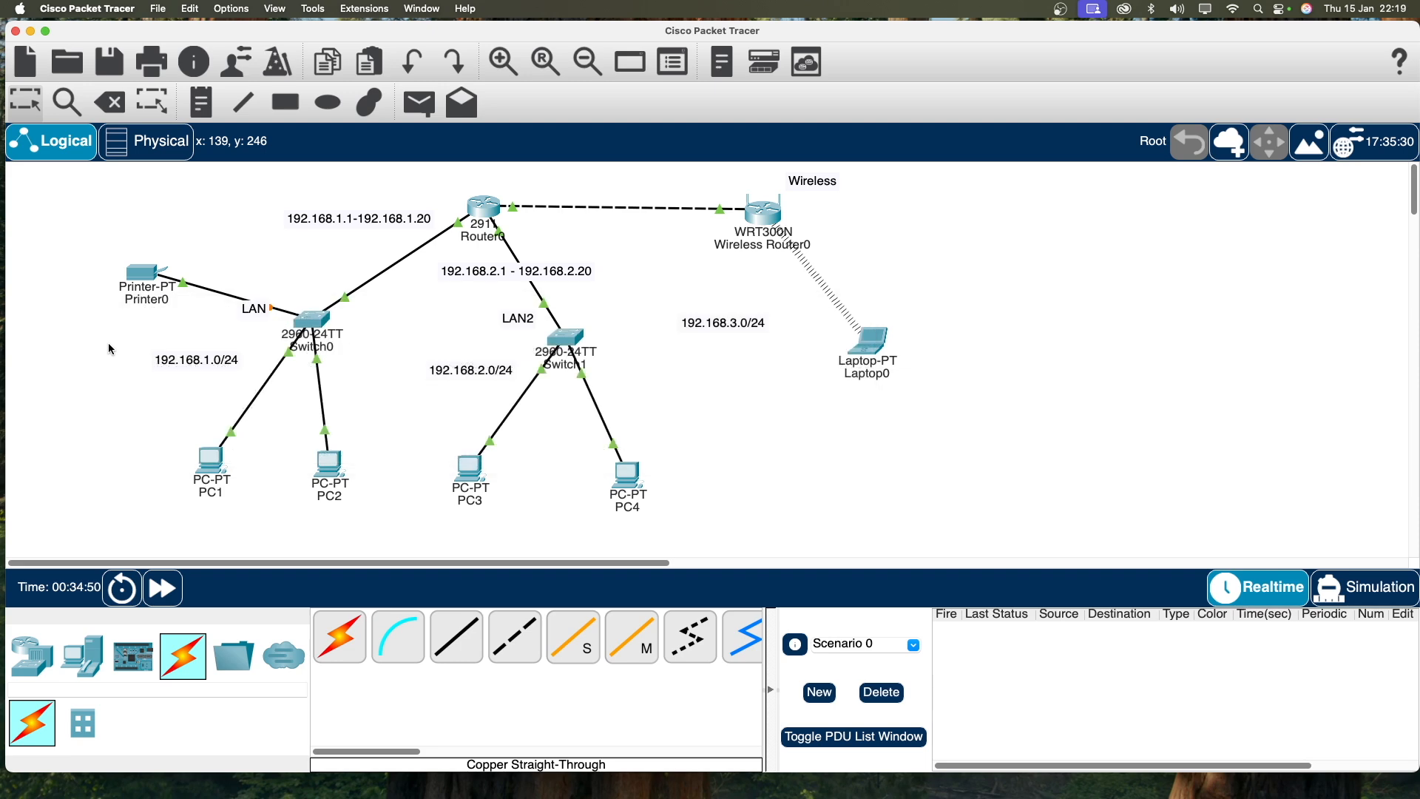
left_click(136, 286)
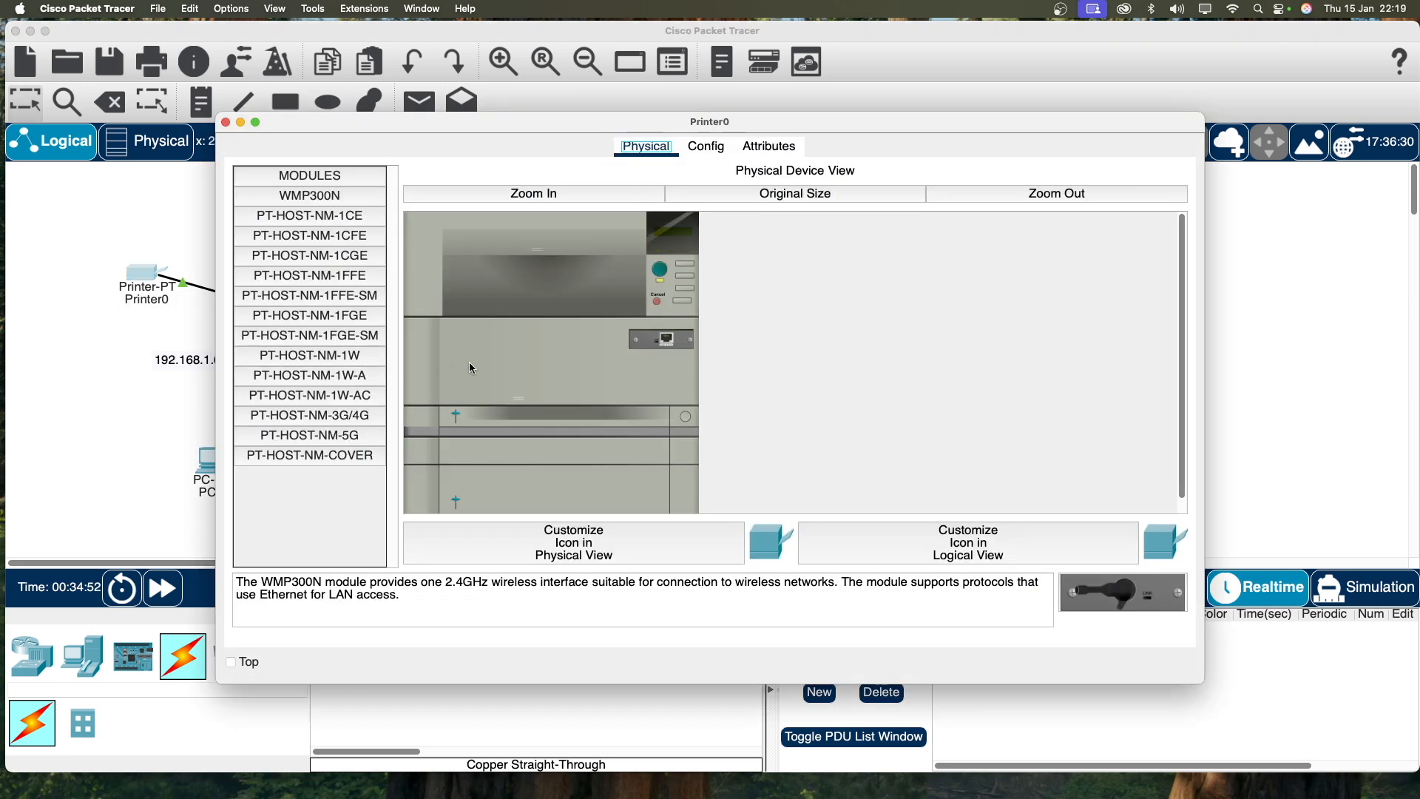
Step: Set Printer0's default gateway to 192.168.1.1 in its global settings
left_click(706, 147)
left_click(546, 300)
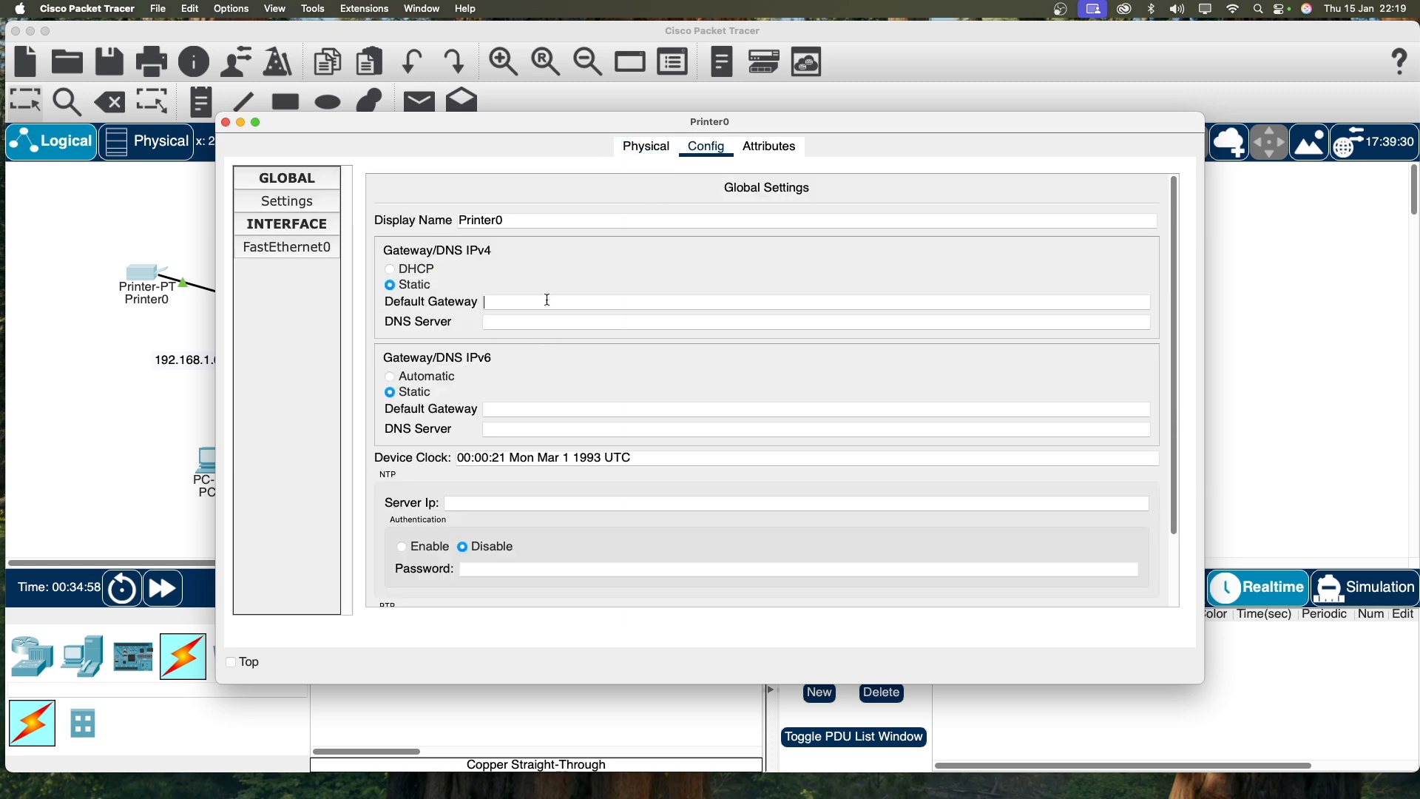
type("192.")
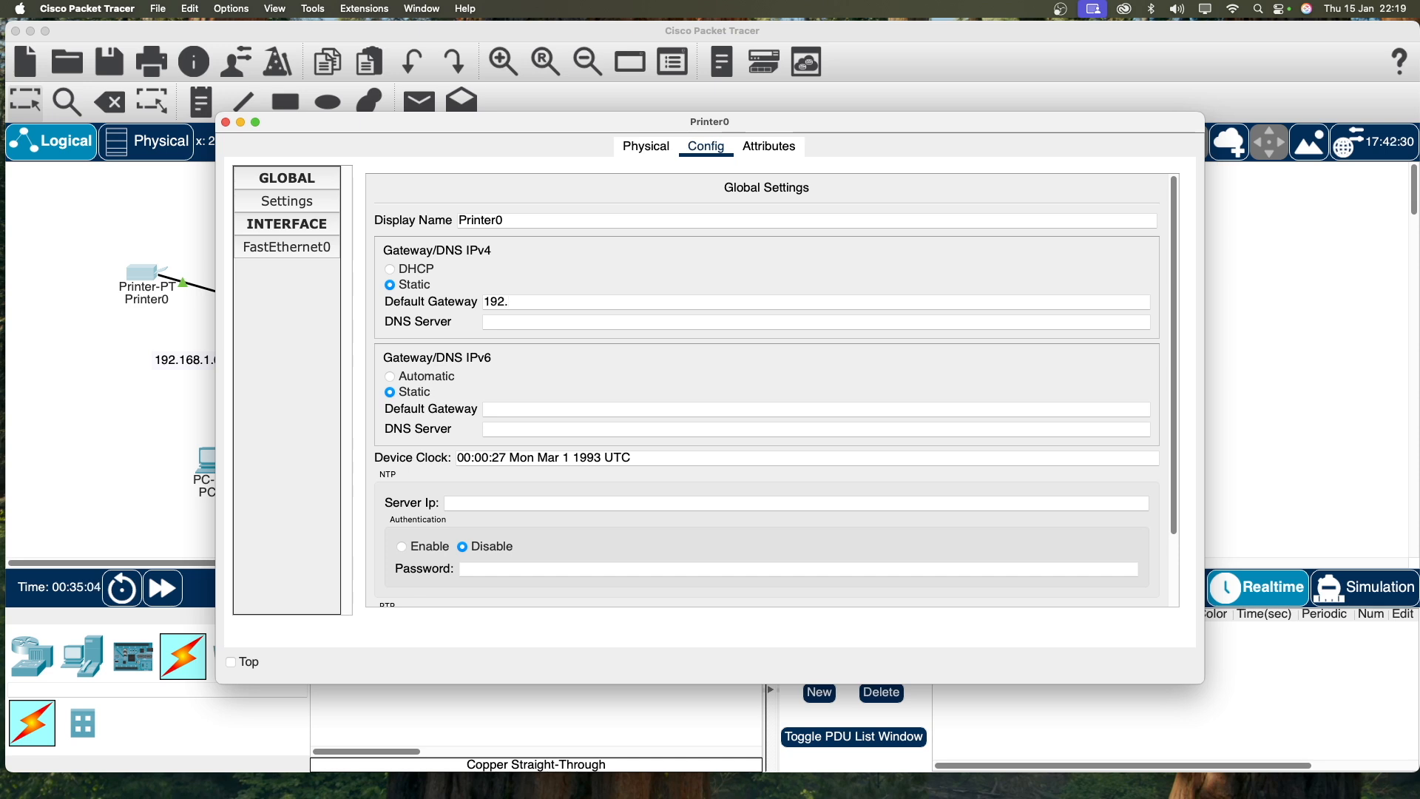
type("168.1.1")
key("Tab")
Step: Give Printer0's FastEthernet0 IPv4 address 192.168.1.10 with mask 255.255.255.0, then close the window
left_click(295, 247)
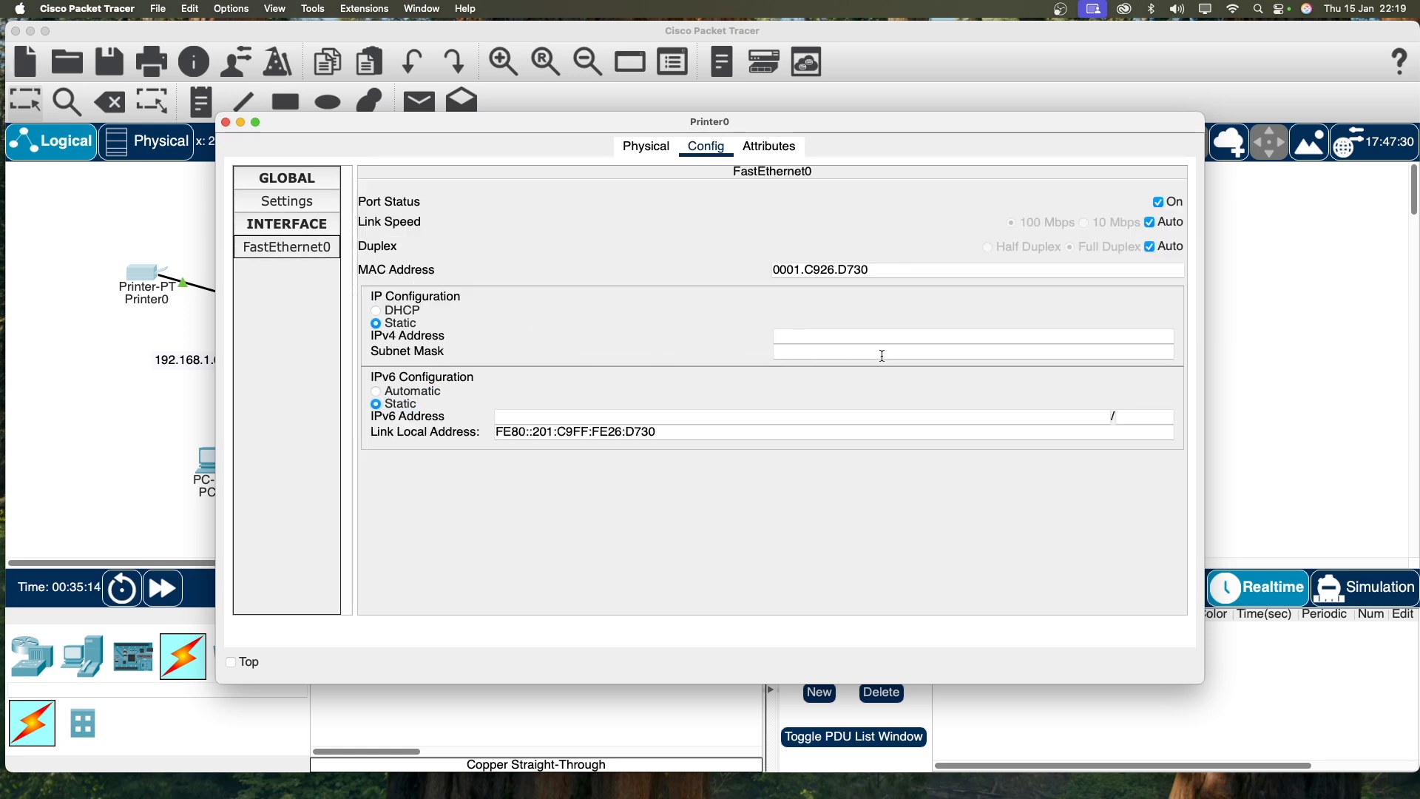
left_click(811, 340)
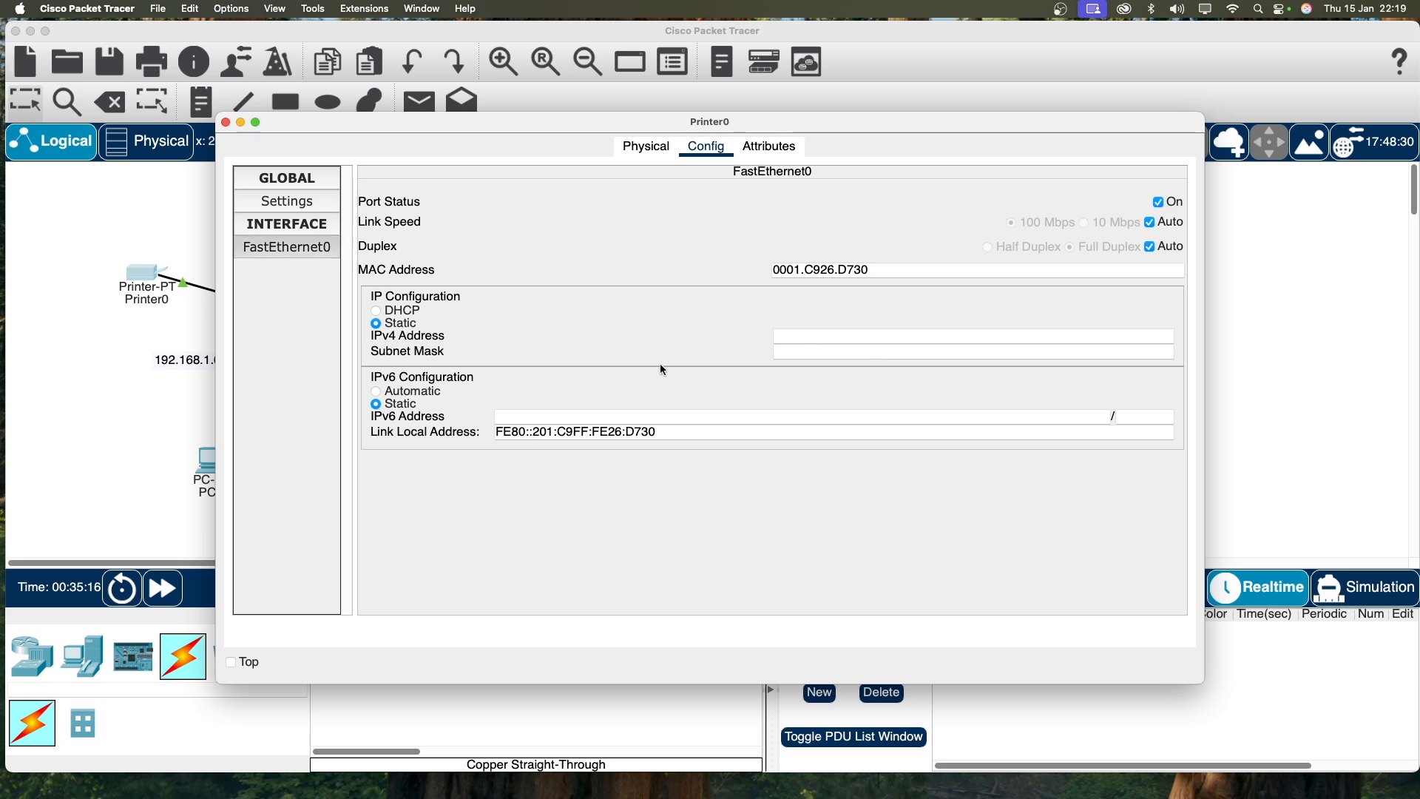
type("192.168.1.1")
type("0")
key("Tab")
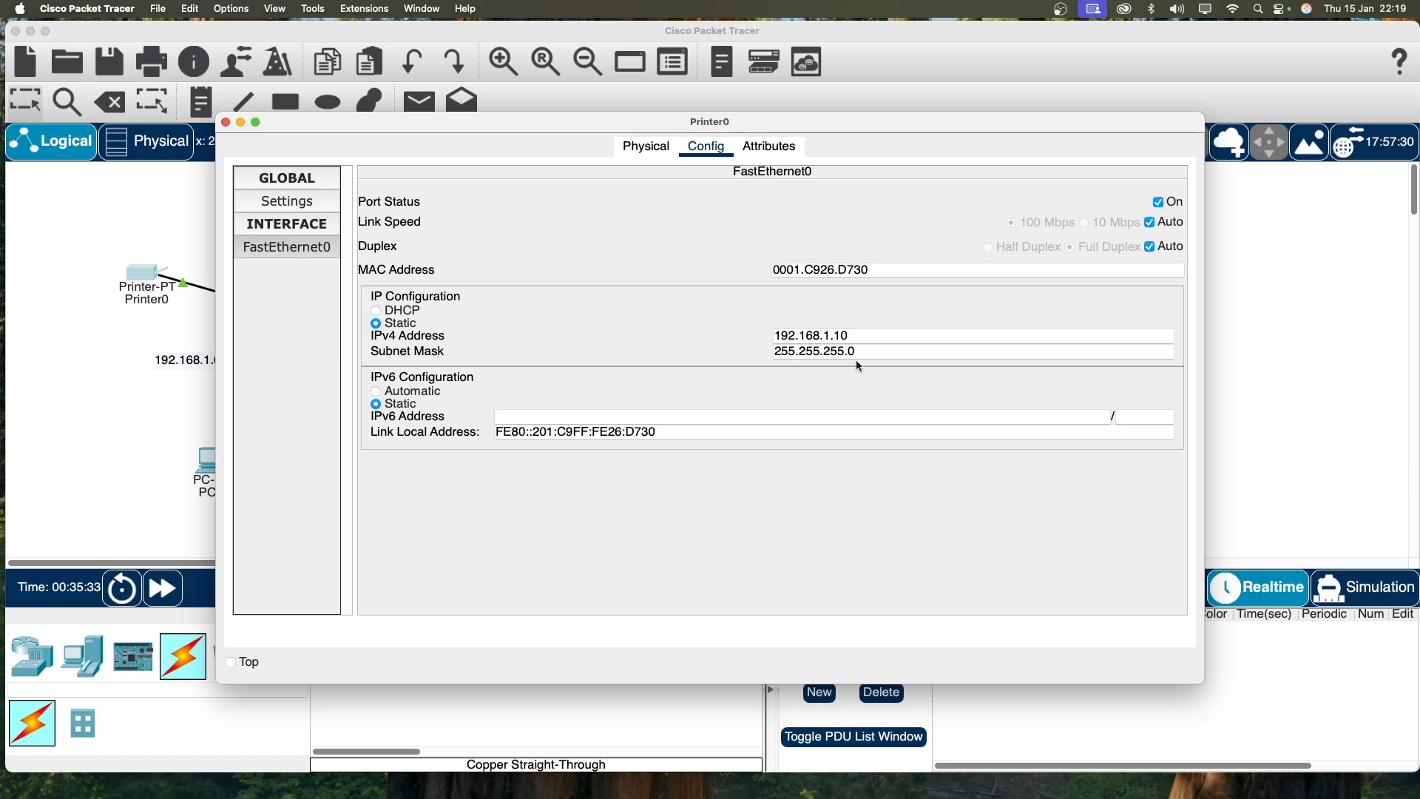
left_click(225, 122)
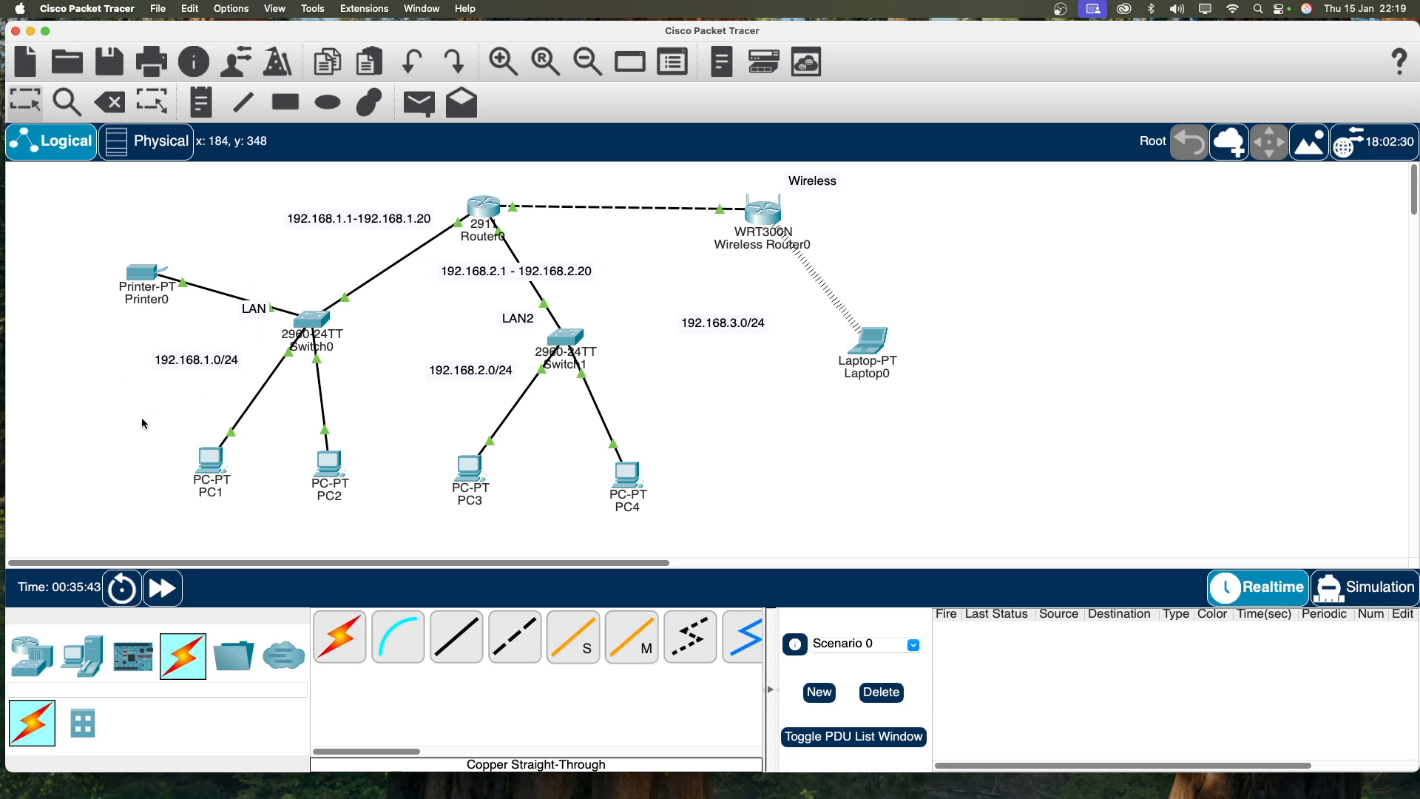
Step: From PC1's command prompt, ping PC2 at 192.168.1.22
left_click(205, 467)
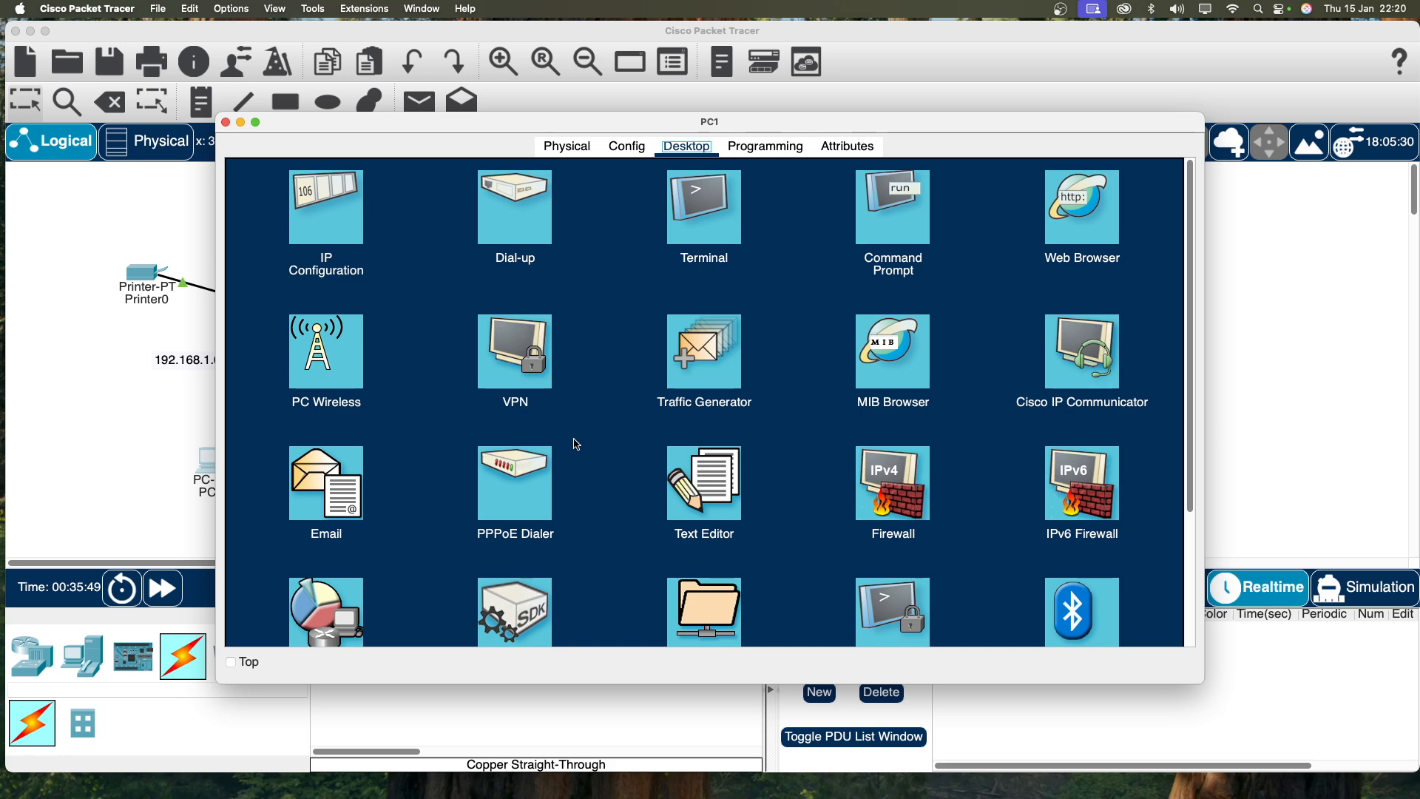
left_click(879, 211)
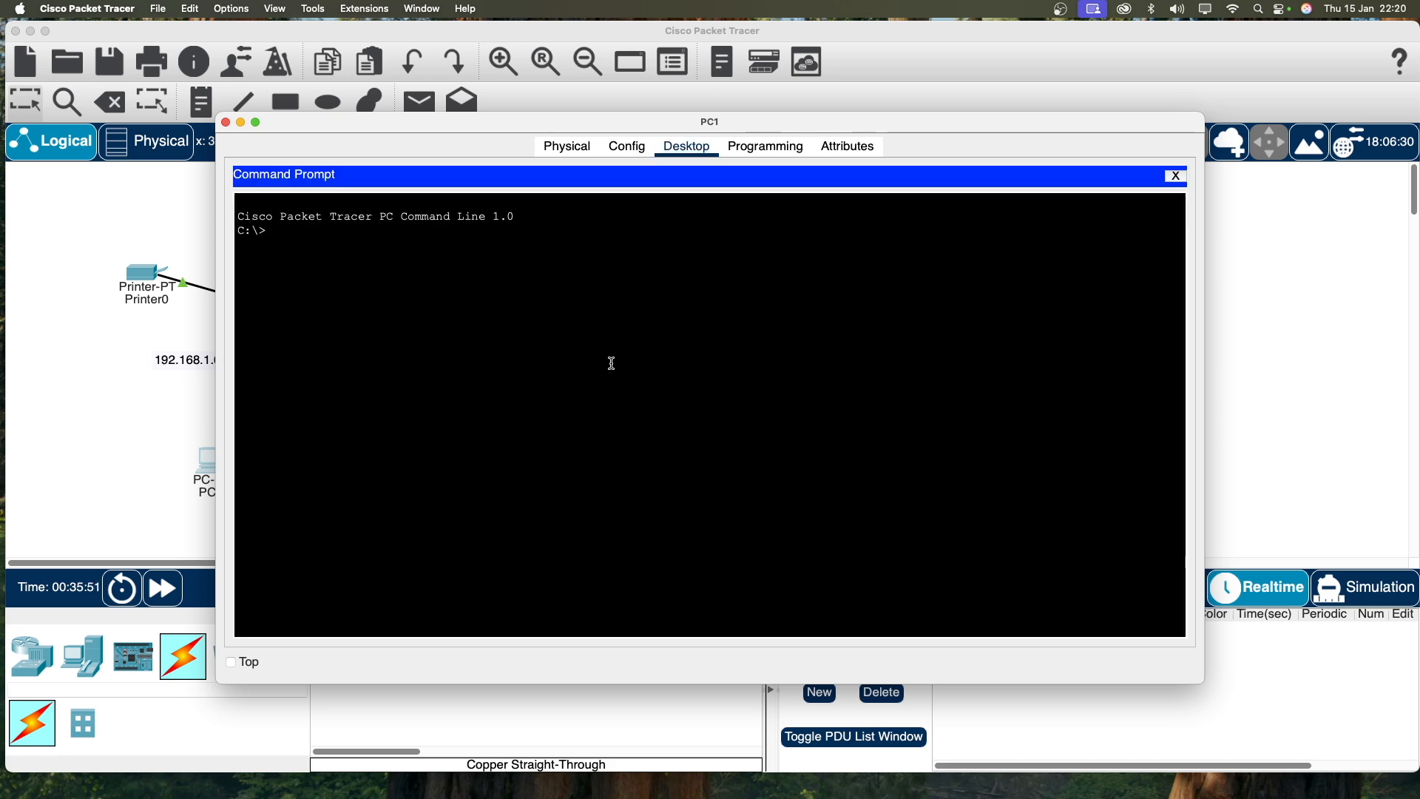
mouse_move(1203, 115)
left_mouse_down()
mouse_move(875, 140)
mouse_move(1262, 115)
mouse_move(1206, 94)
left_mouse_up()
key("Return")
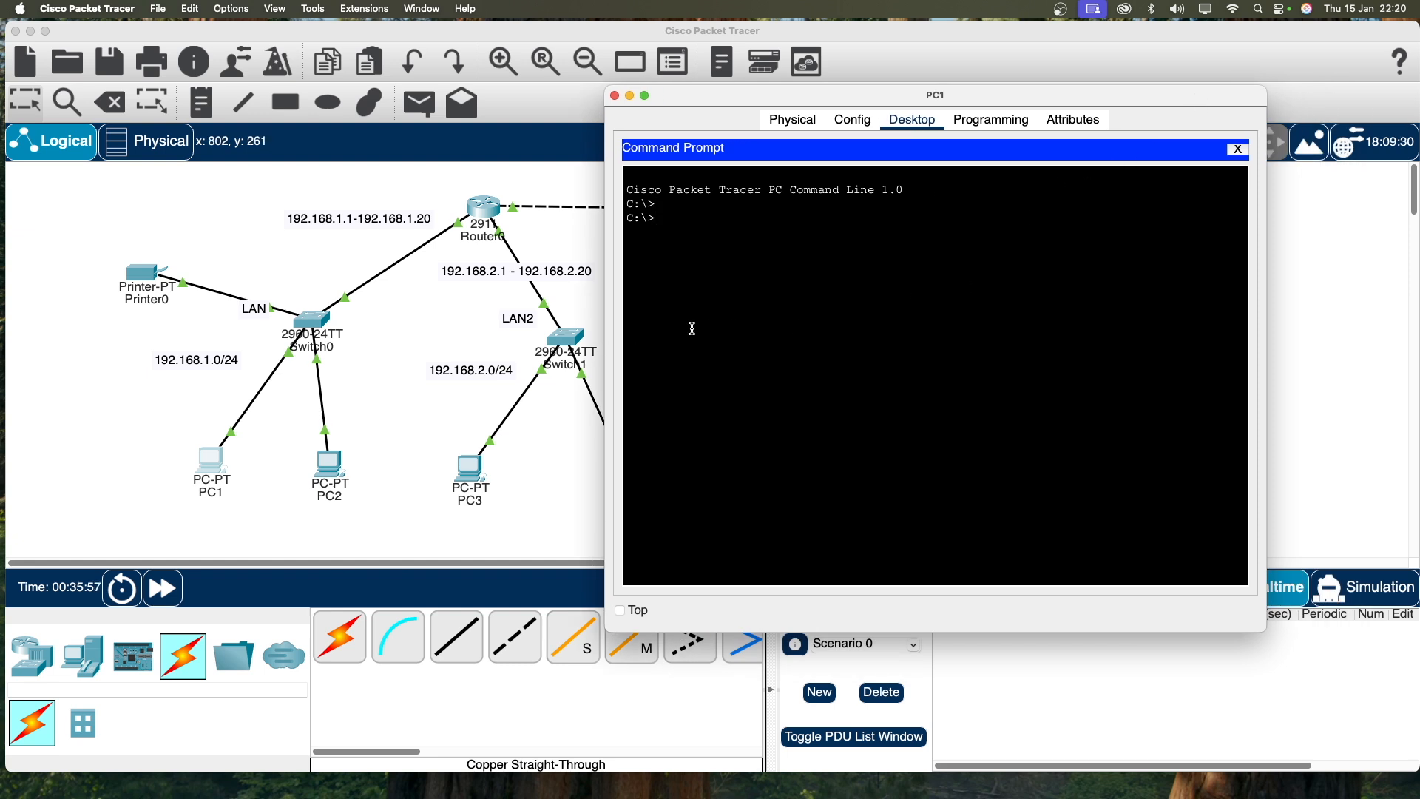
type("ping")
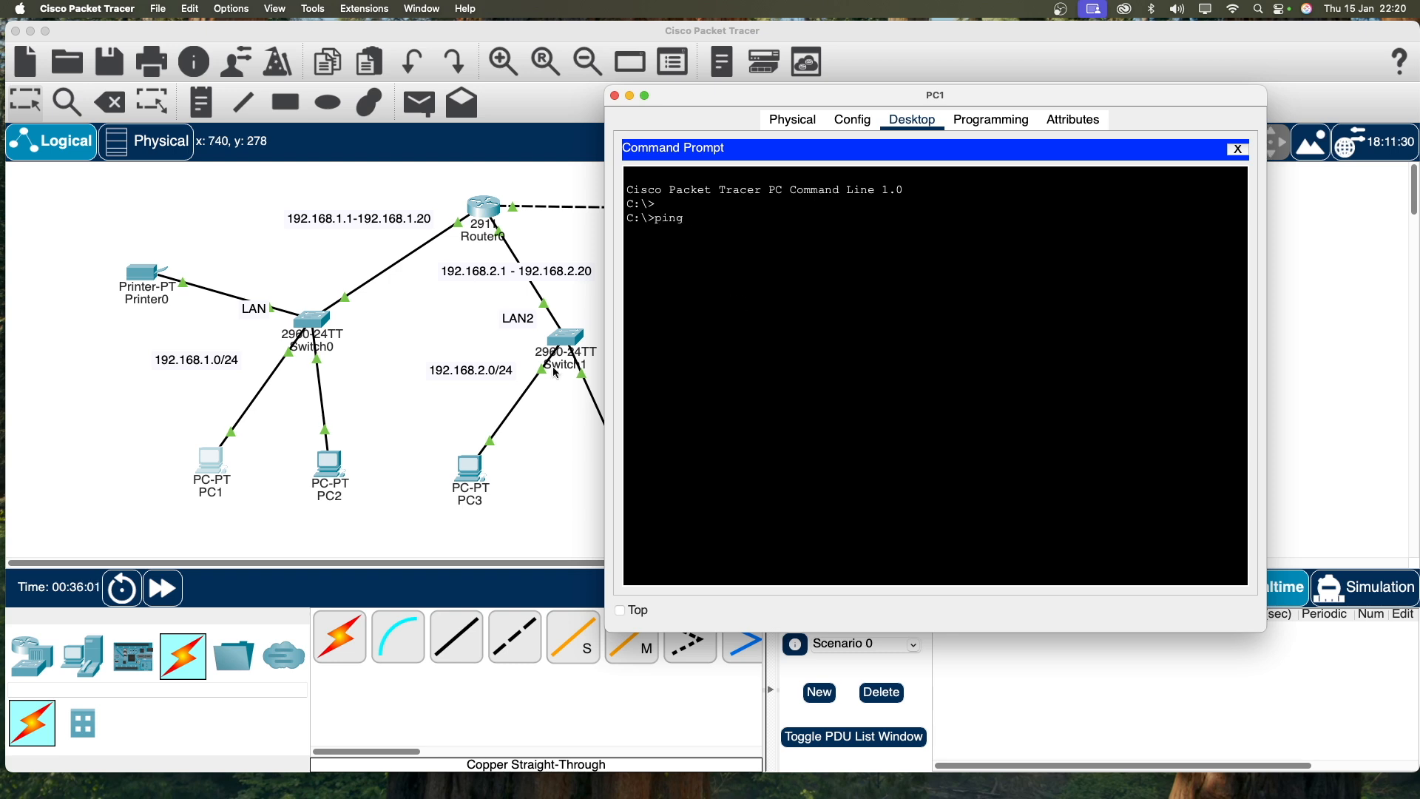
left_click(334, 471)
mouse_move(335, 470)
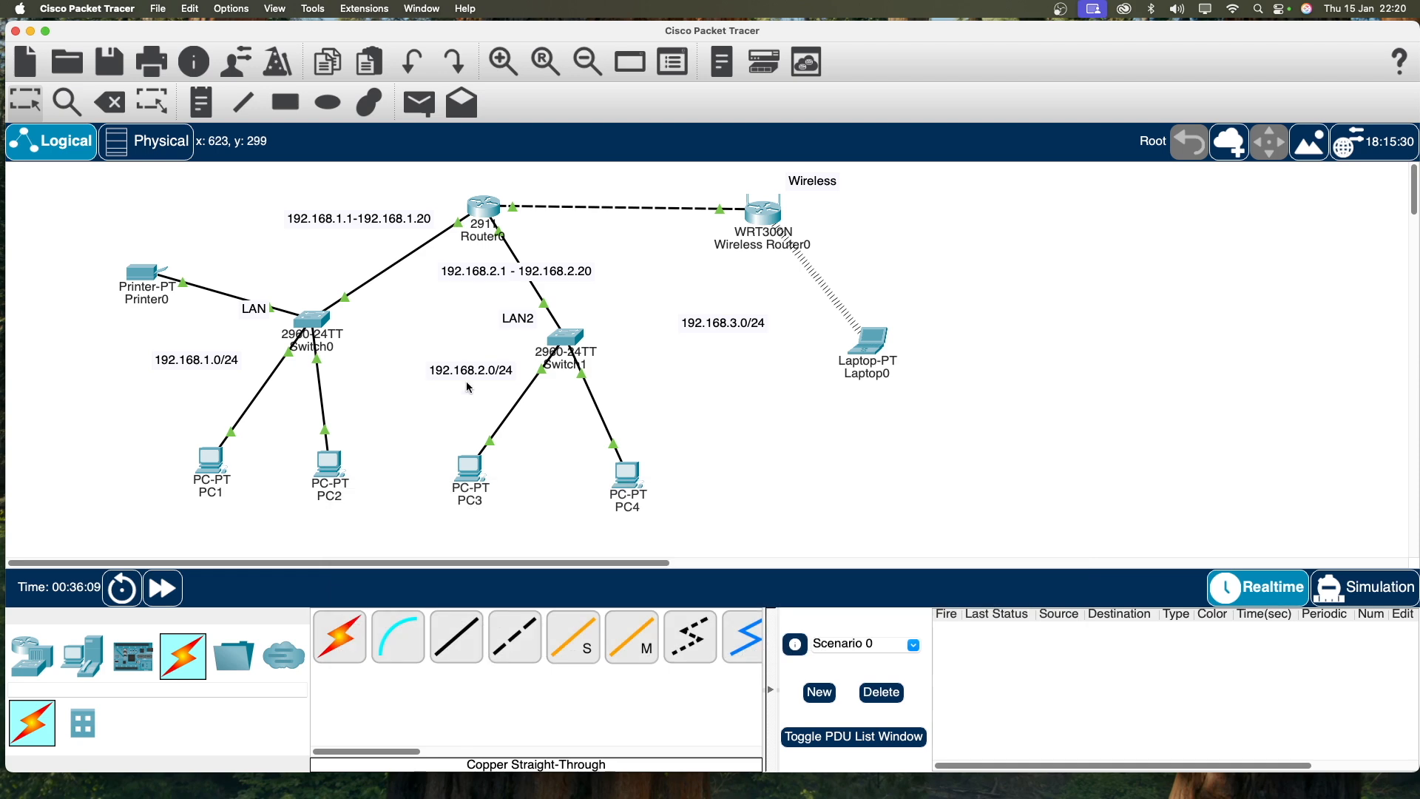
left_click(219, 471)
type("192.168.")
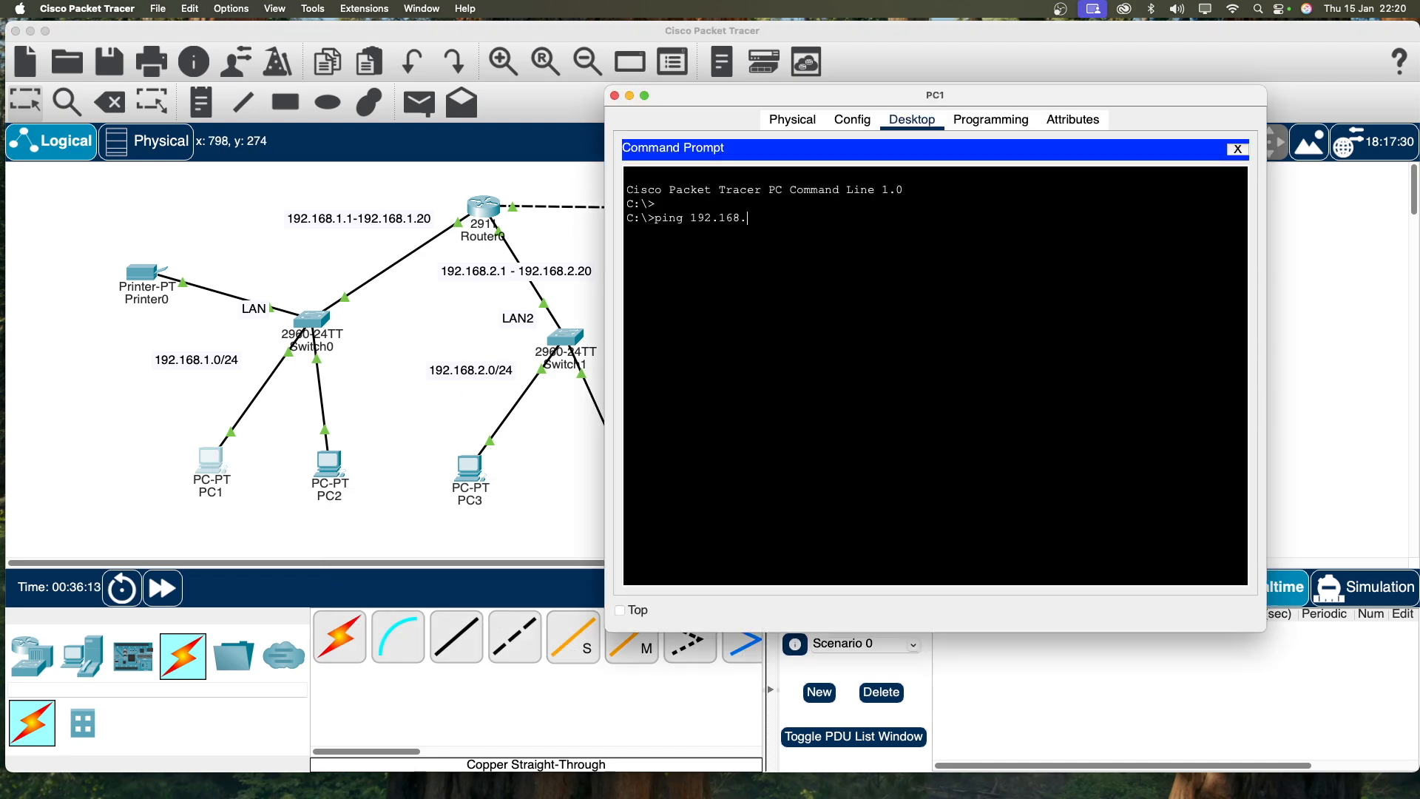
type("1.22")
key("Return")
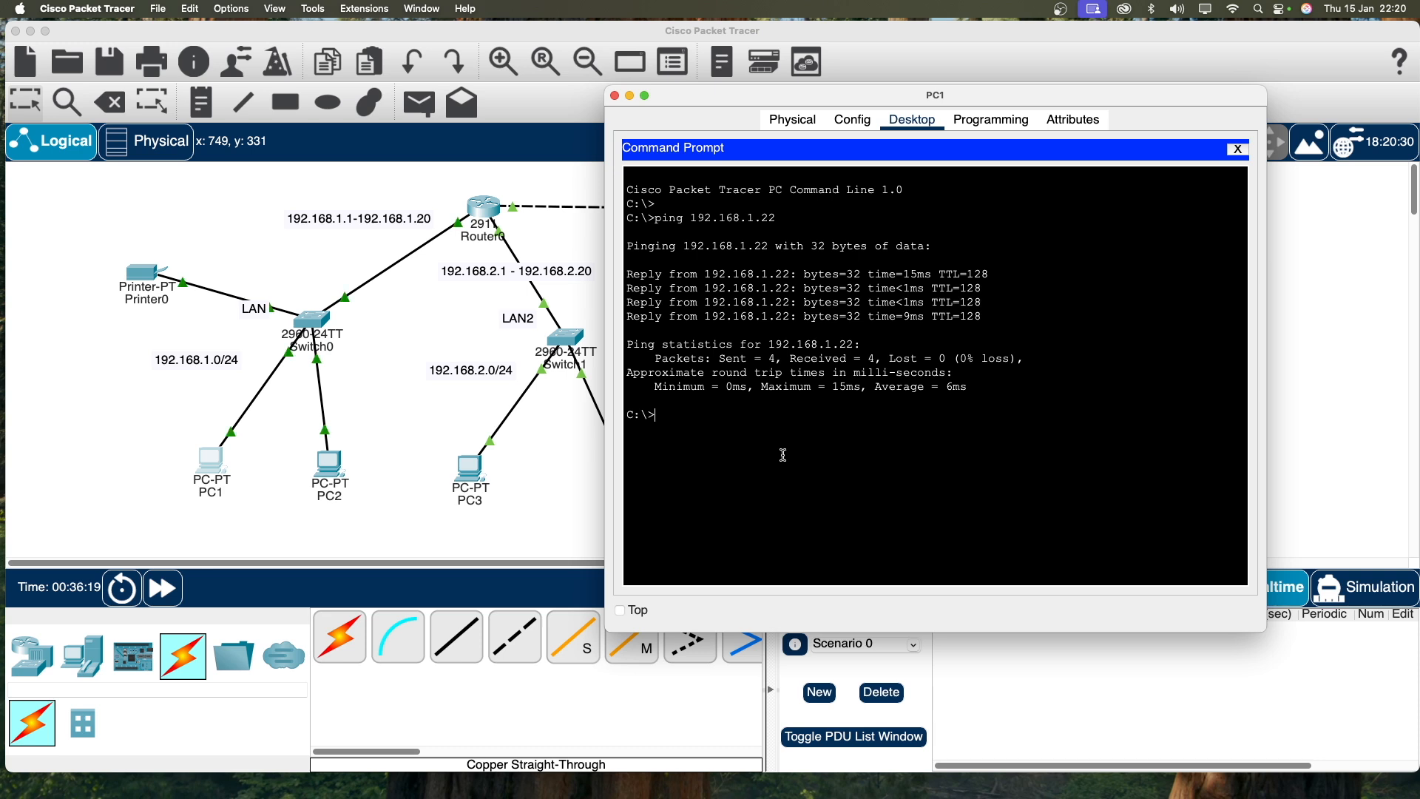
Step: Ping the printer at 192.168.1.10 from PC1, then close PC1's window
key("Return")
type("ping 192.168")
key("Return")
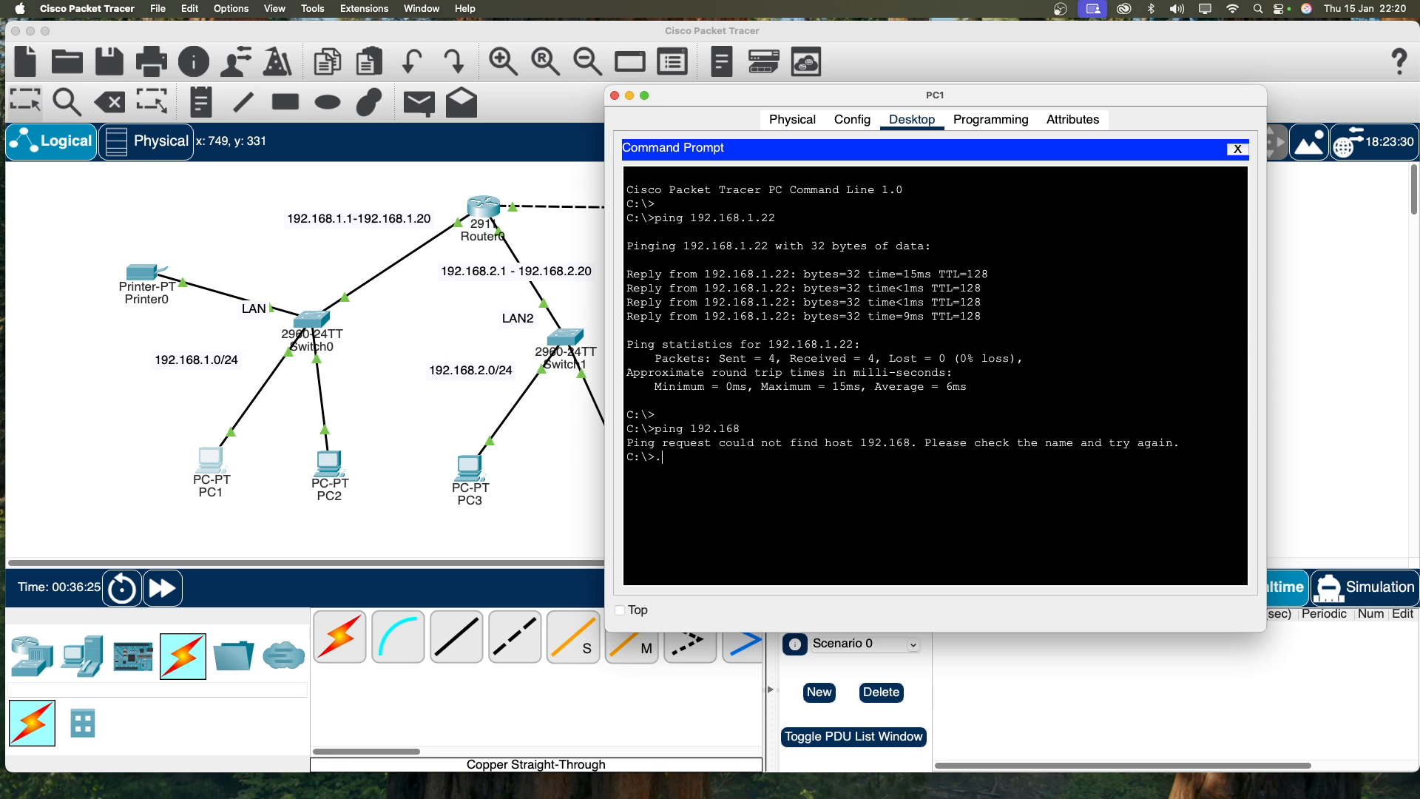
key("Up")
type(".1.10")
key("Return")
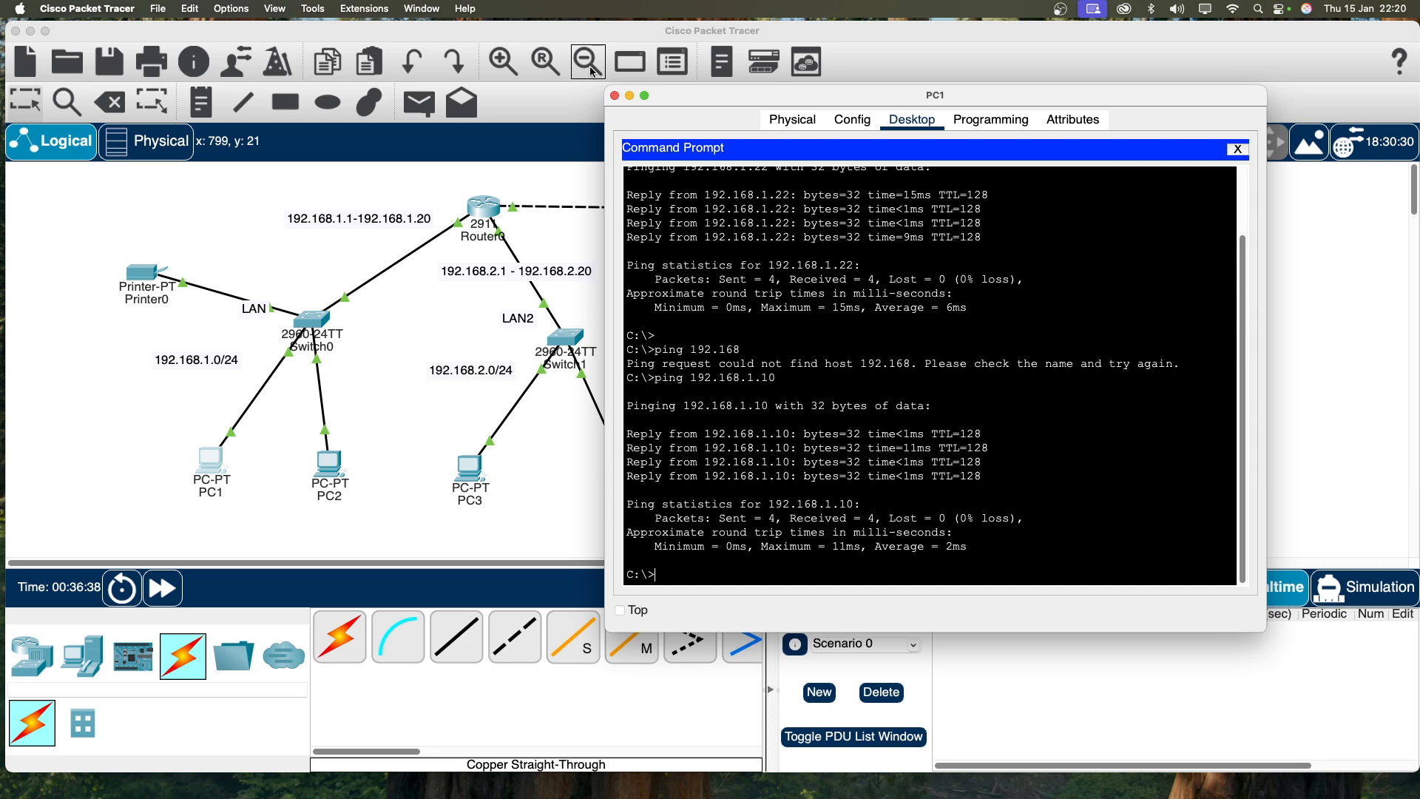
left_click(614, 97)
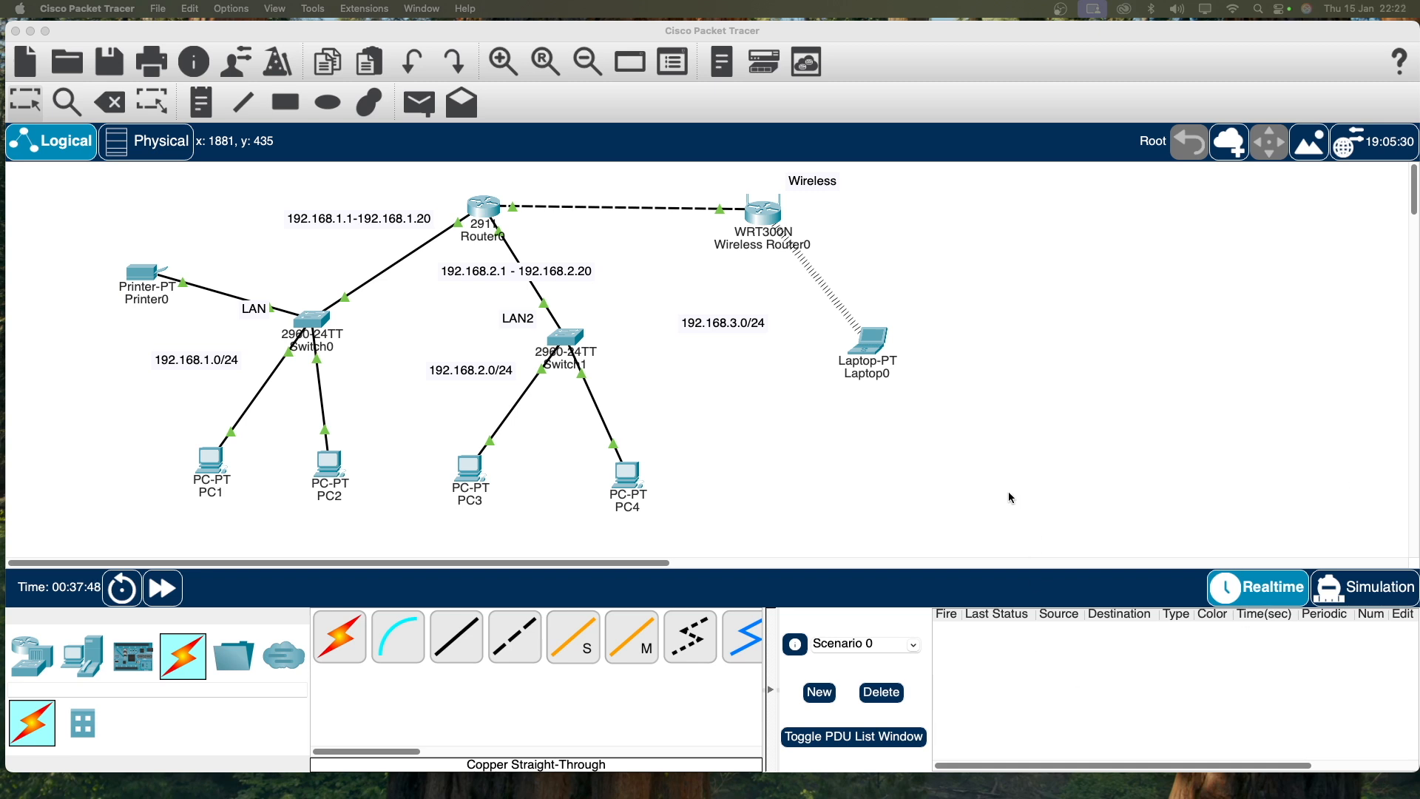
left_click(1009, 491)
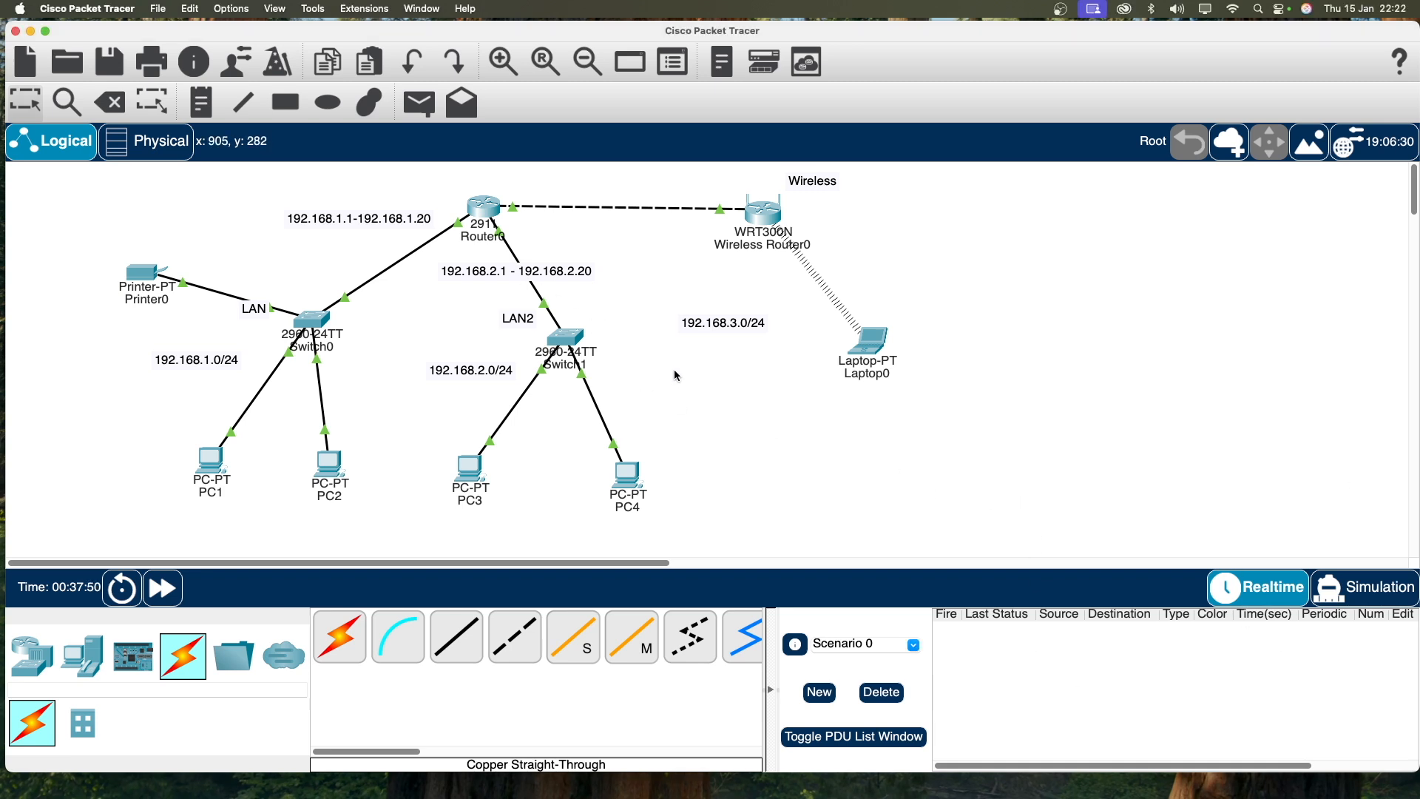